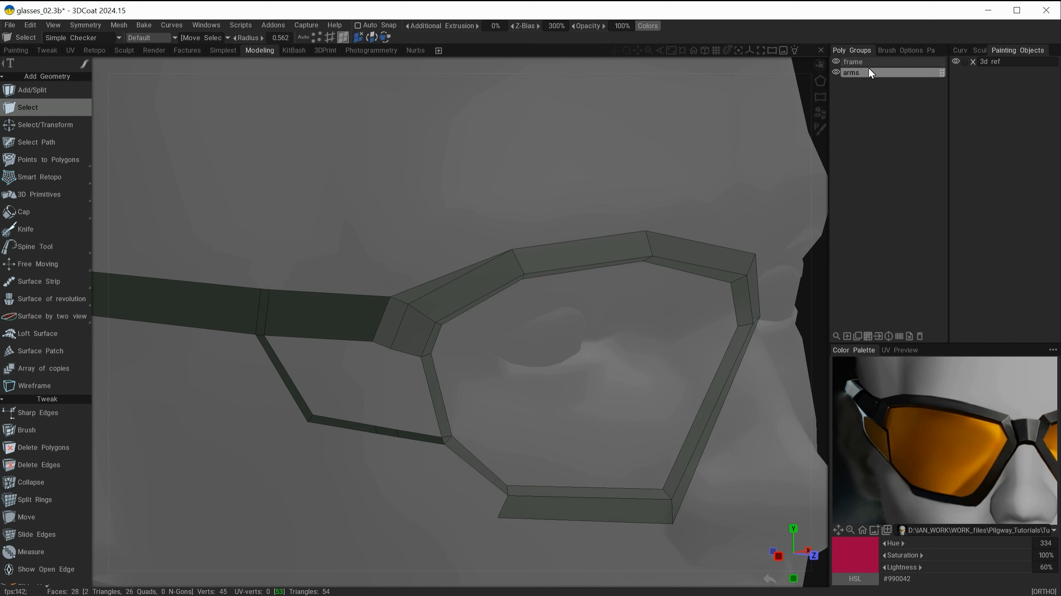
click(836, 72)
click(836, 72)
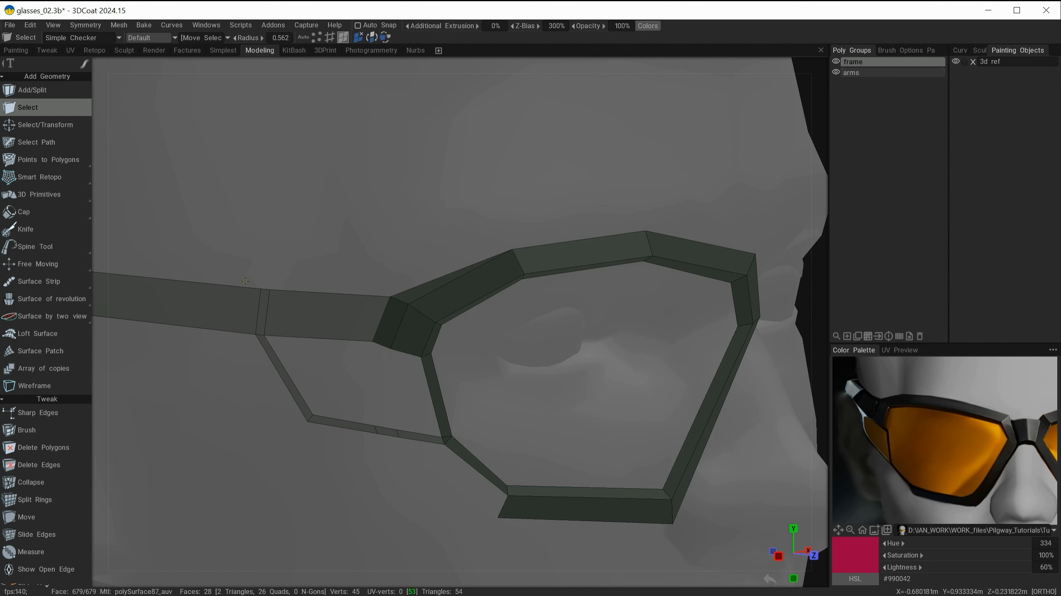
key(space)
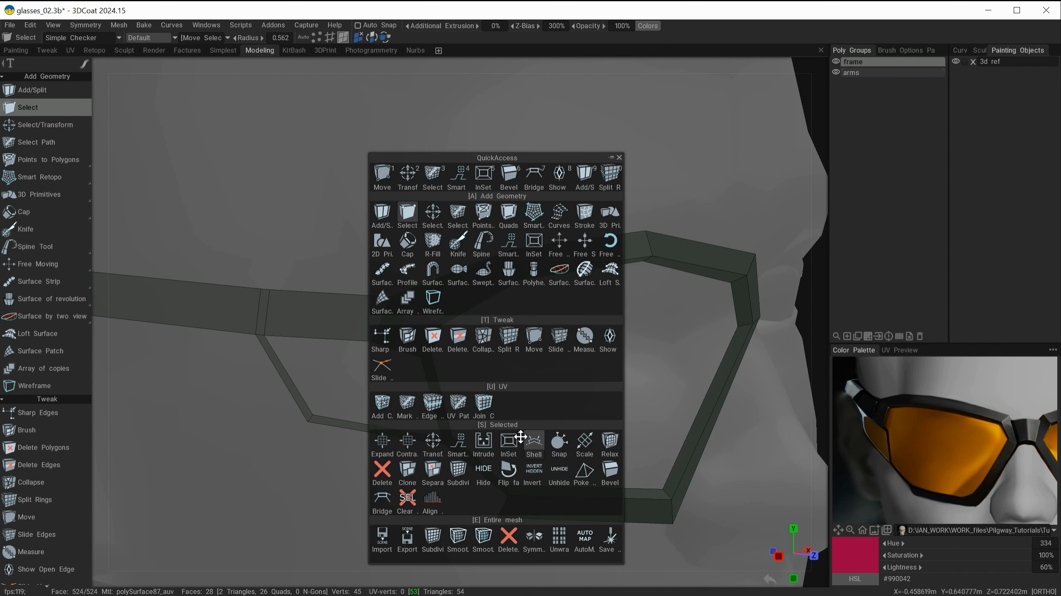
click(562, 240)
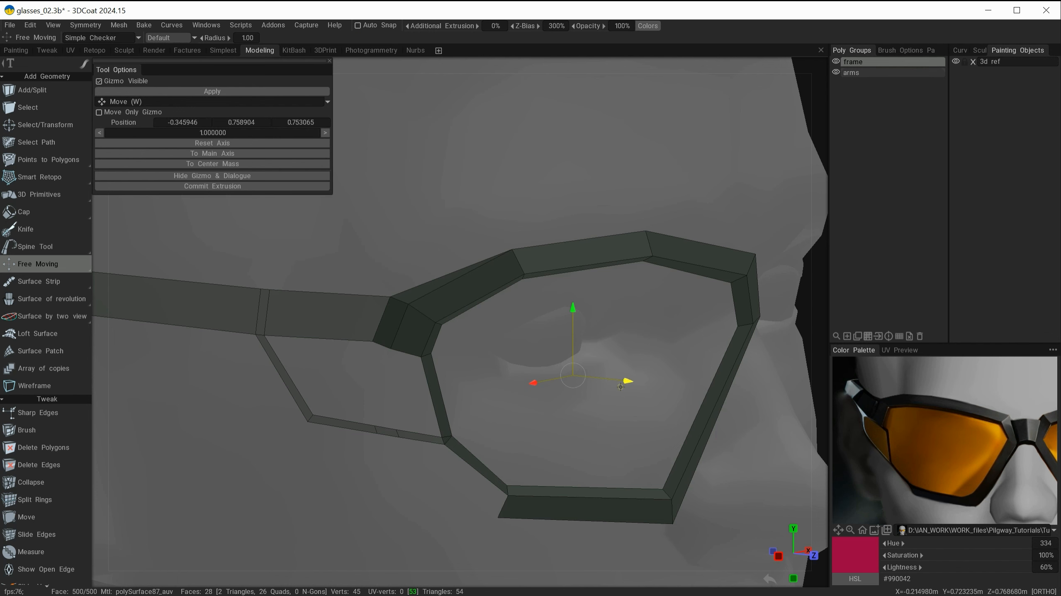
drag(628, 384, 674, 405)
mouse_move(593, 202)
alt+mouse_down()
mouse_move(660, 185)
mouse_move(688, 191)
mouse_move(610, 198)
alt+mouse_up()
key(ctrl+z)
key(Escape)
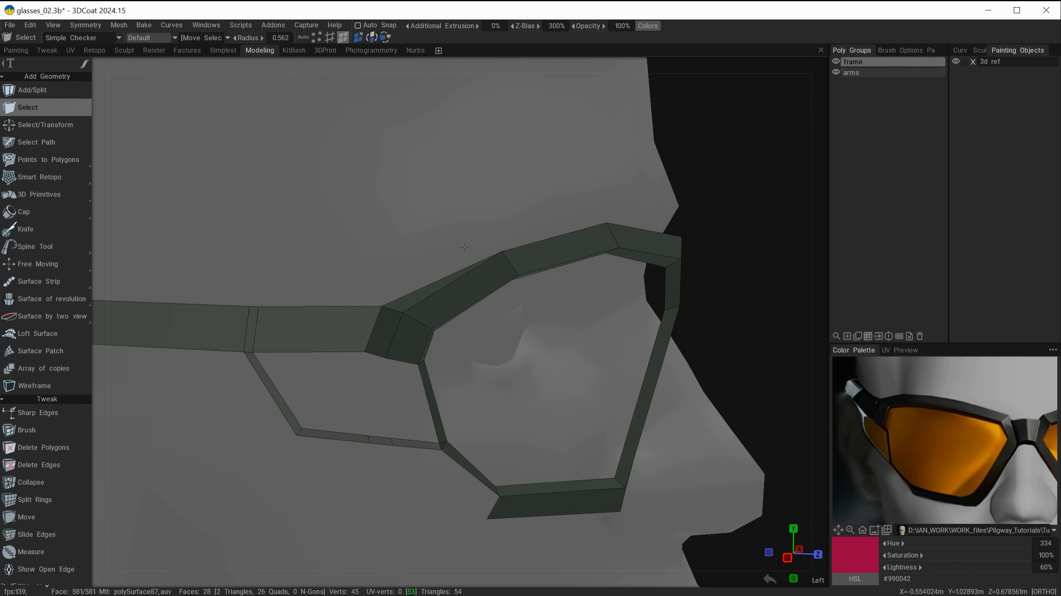
Step: Split the frame mesh along the two edges where the arm joins the lens rim
alt+middle_drag(520, 180, 573, 157)
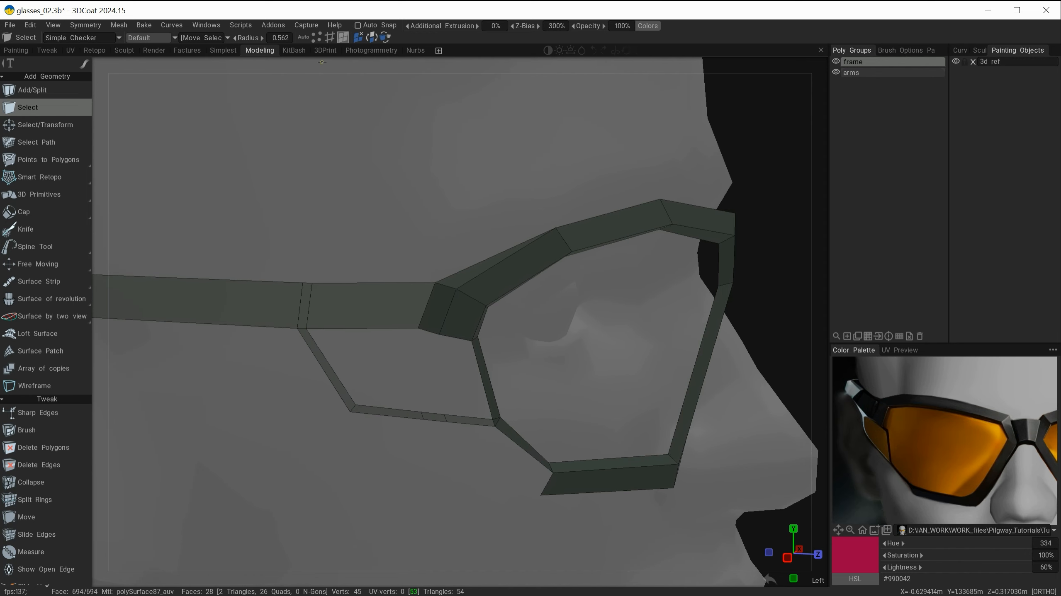
click(329, 38)
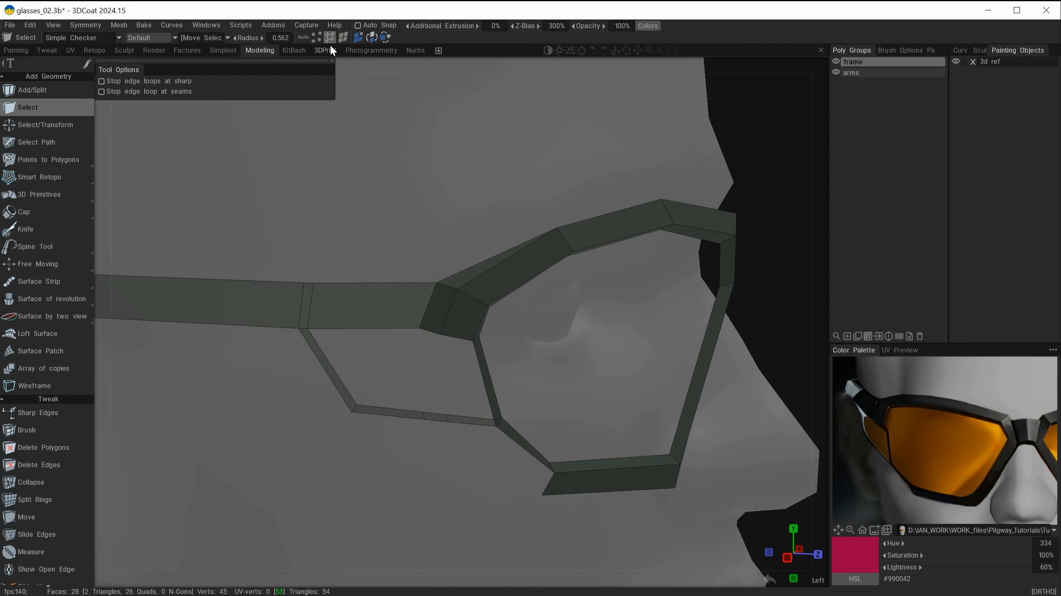
scroll(41, 481, down, 10)
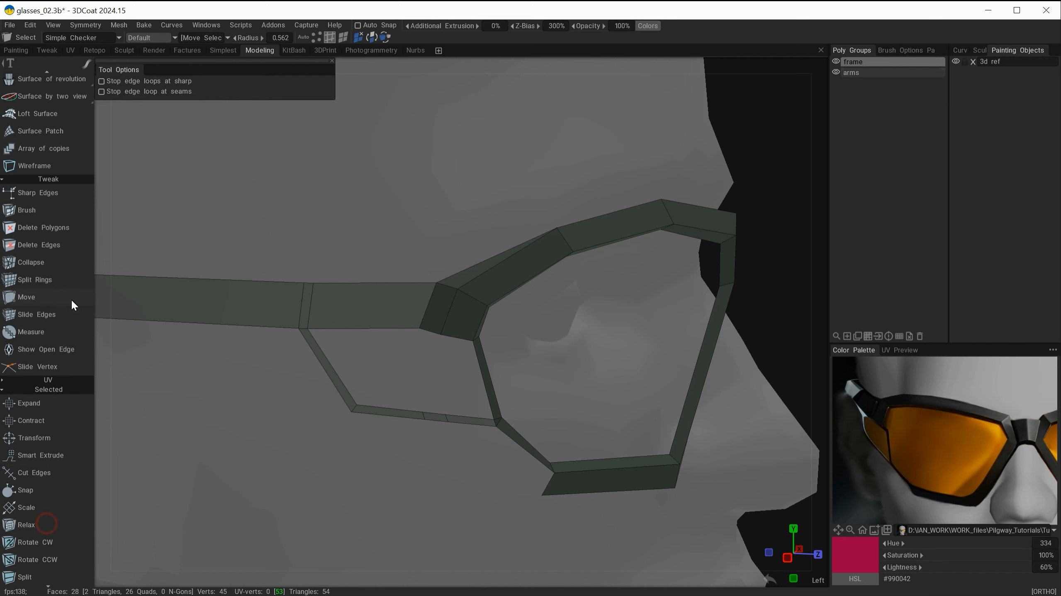
scroll(30, 361, down, 7)
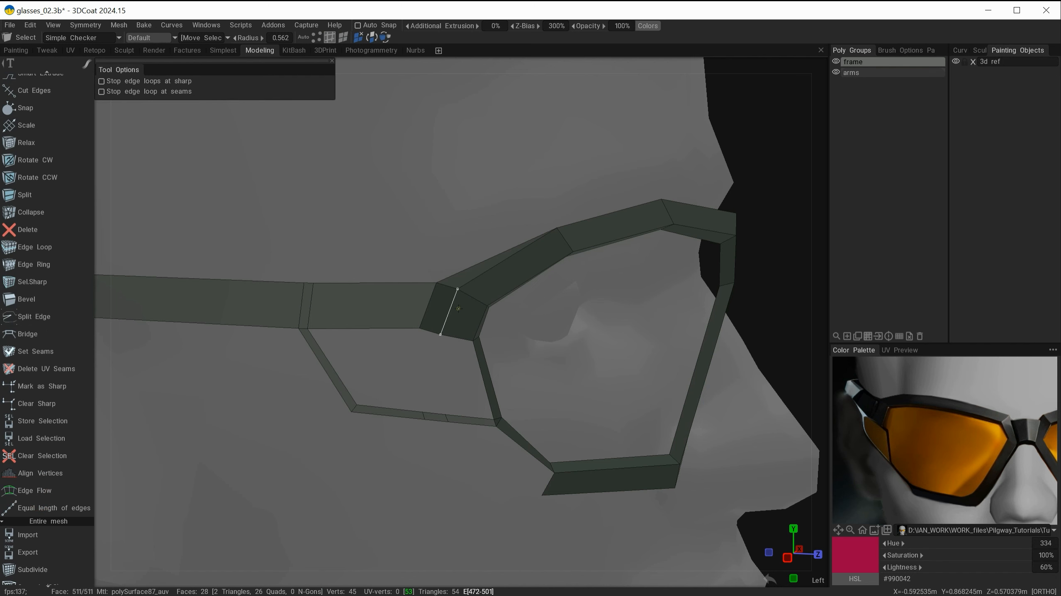
alt+drag(411, 397, 393, 370)
alt+right_drag(428, 443, 473, 414)
alt+middle_drag(474, 413, 453, 323)
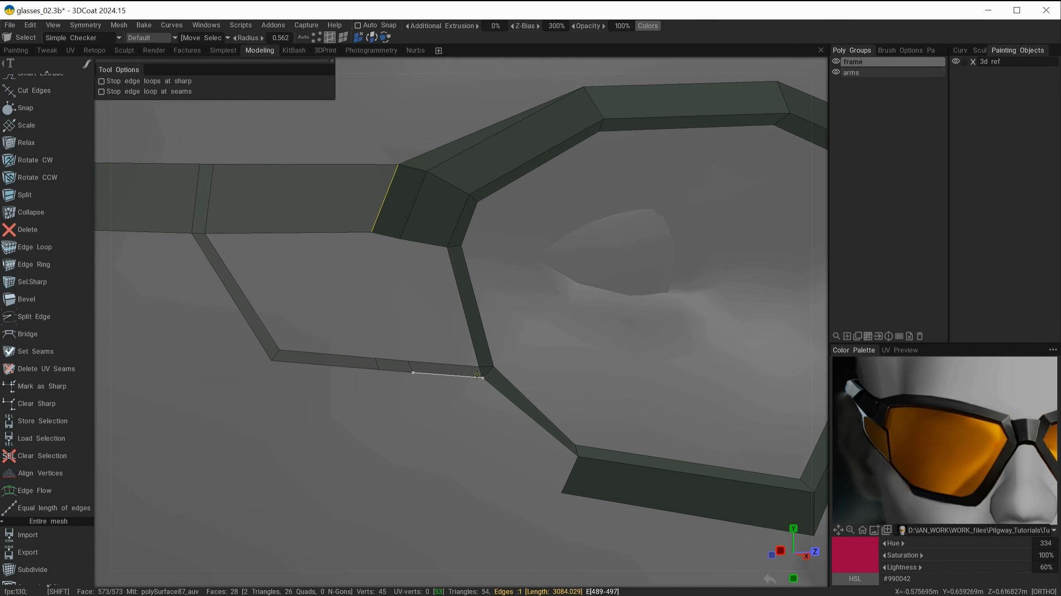
shift+click(480, 371)
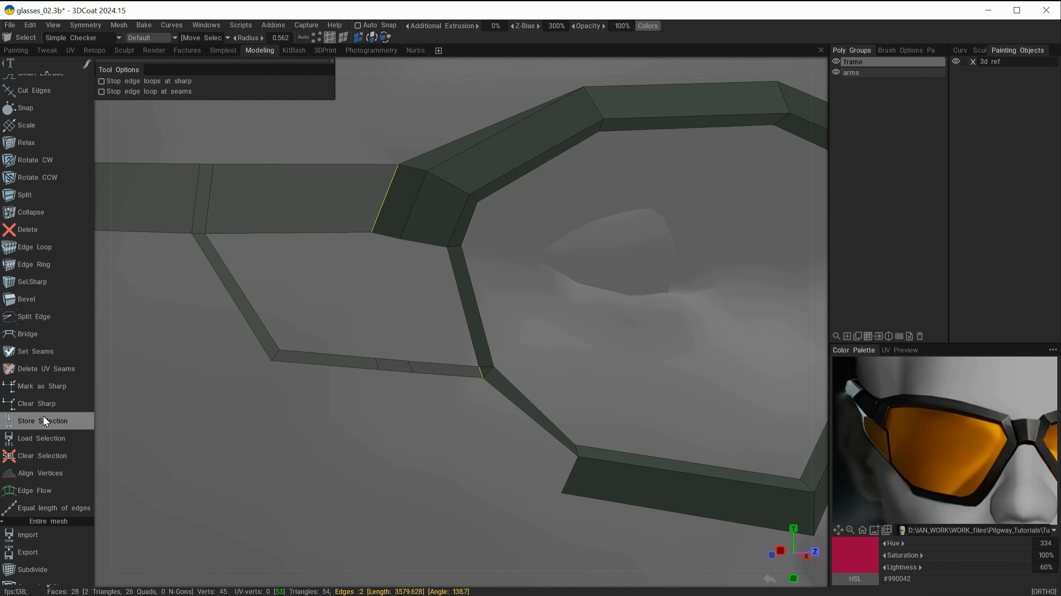
click(37, 317)
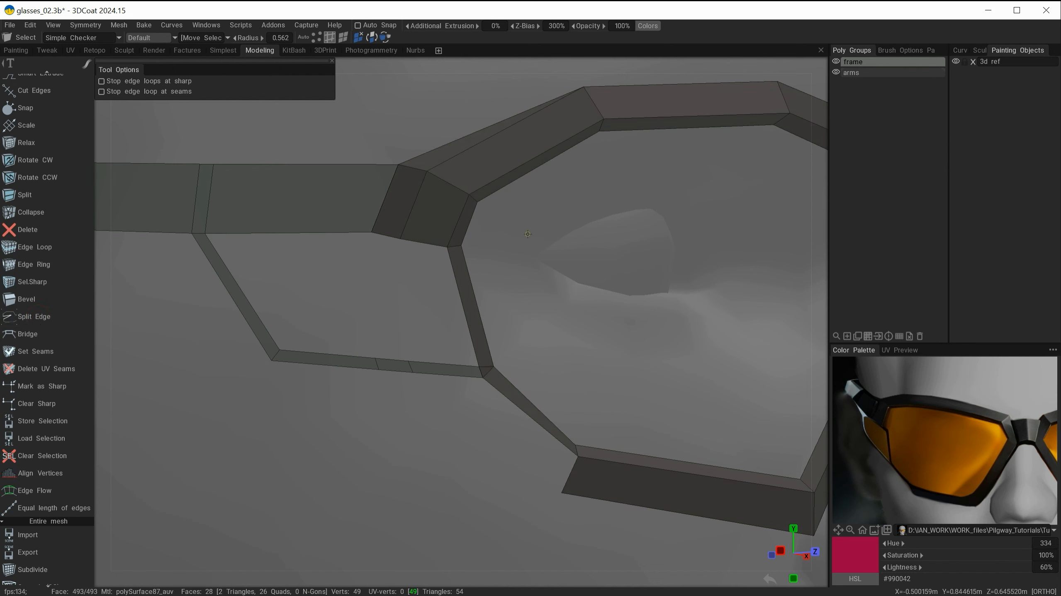
Step: Move the separated arm section away from the lens frame with Free Moving
key(space)
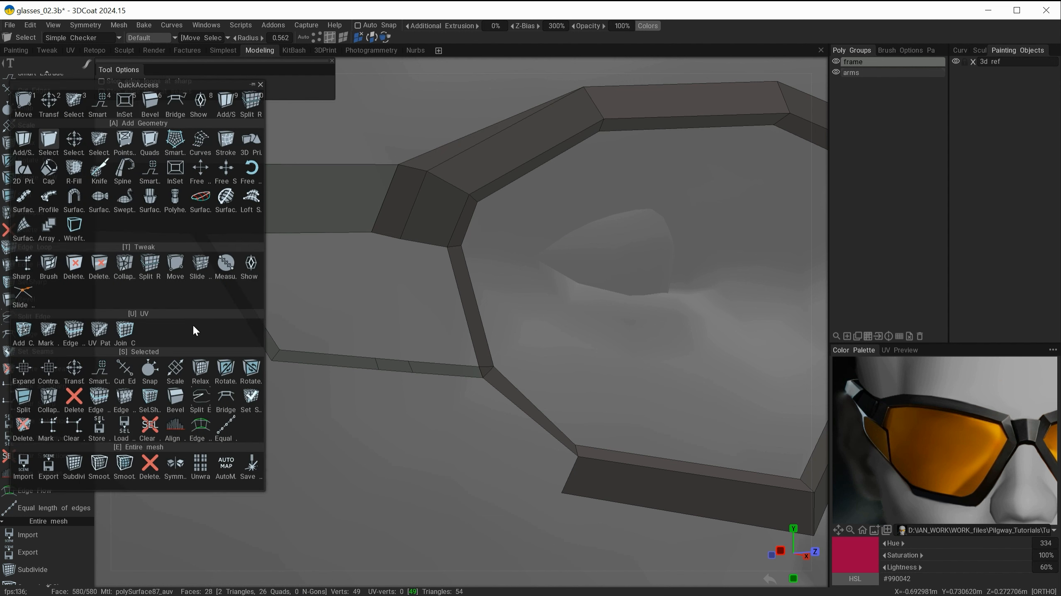
click(200, 167)
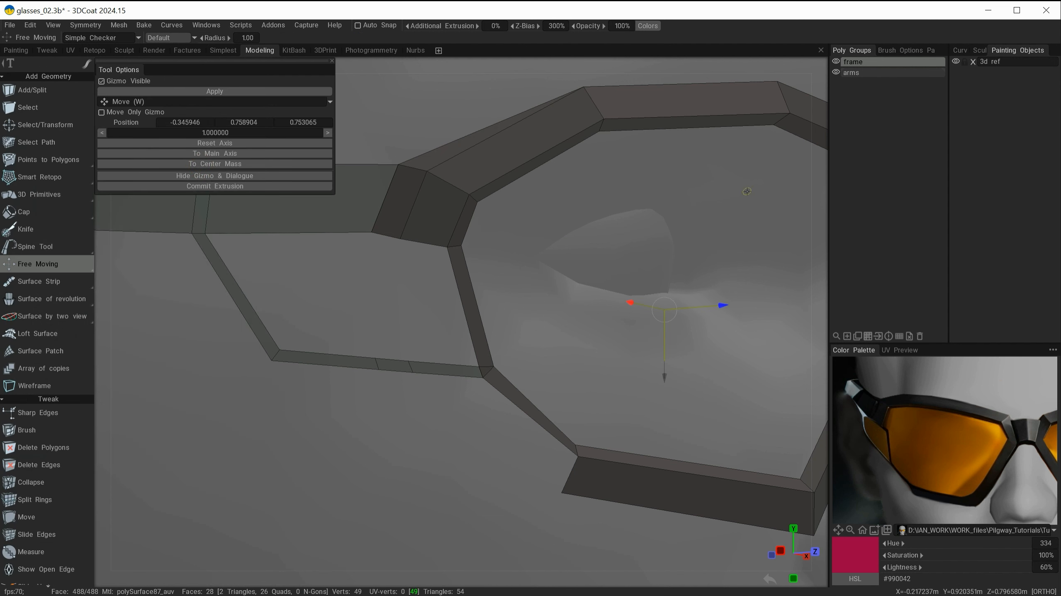
alt+shift+drag(682, 220, 719, 231)
alt+right_drag(718, 232, 556, 235)
drag(632, 324, 377, 274)
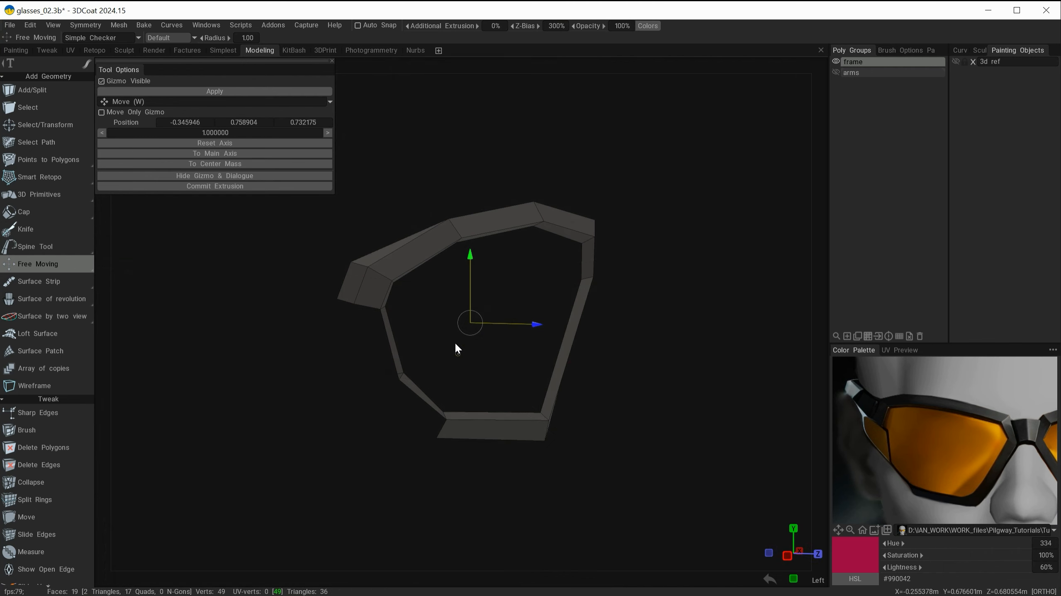
alt+drag(593, 301, 673, 346)
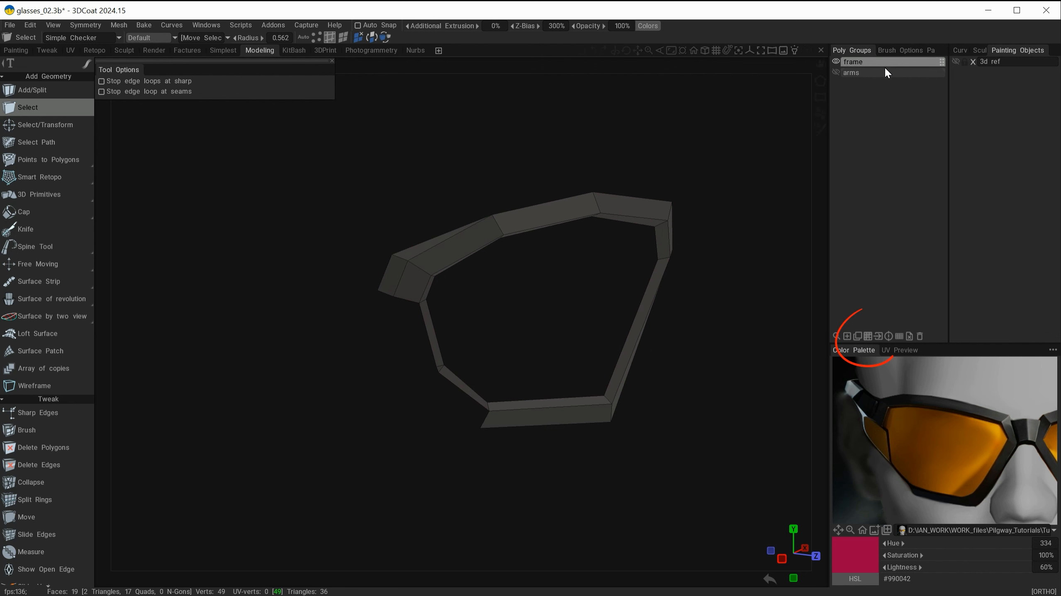
Step: Select all faces of the frame group and give the rim thickness with the Shell tool, then deselect
click(868, 336)
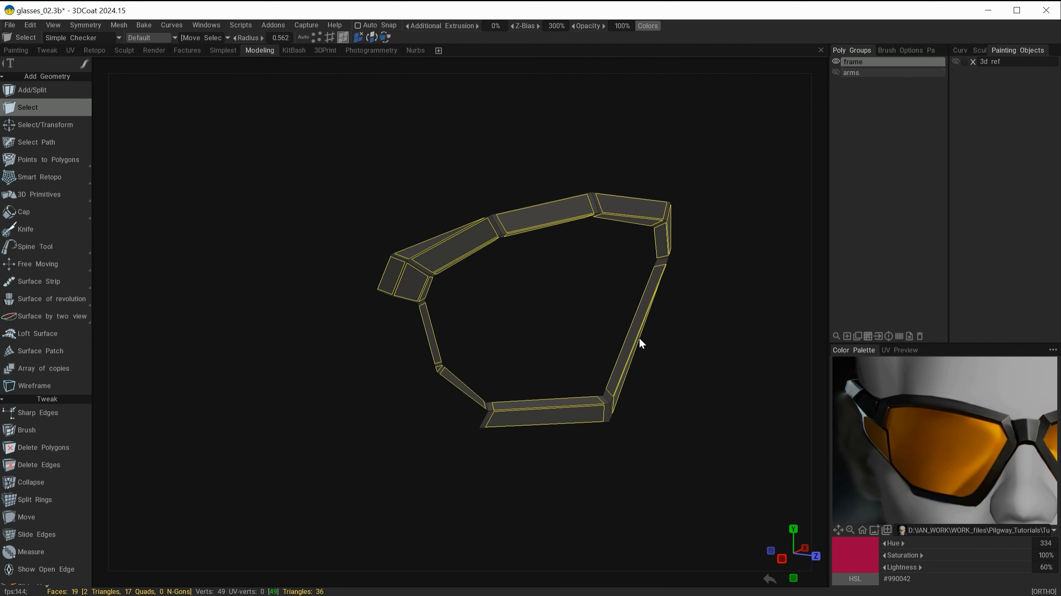
drag(708, 325, 781, 342)
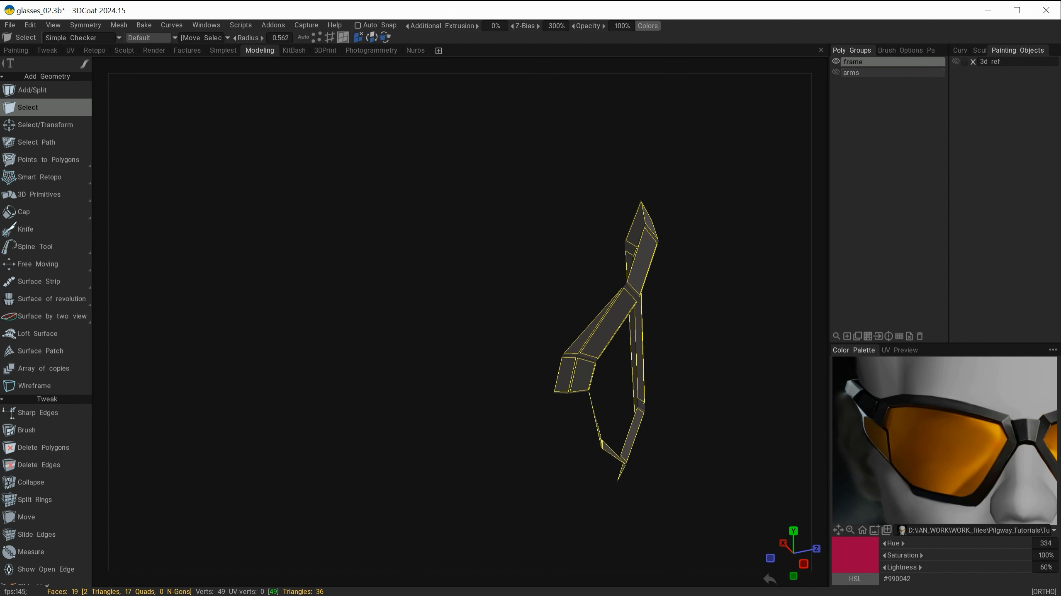
key(space)
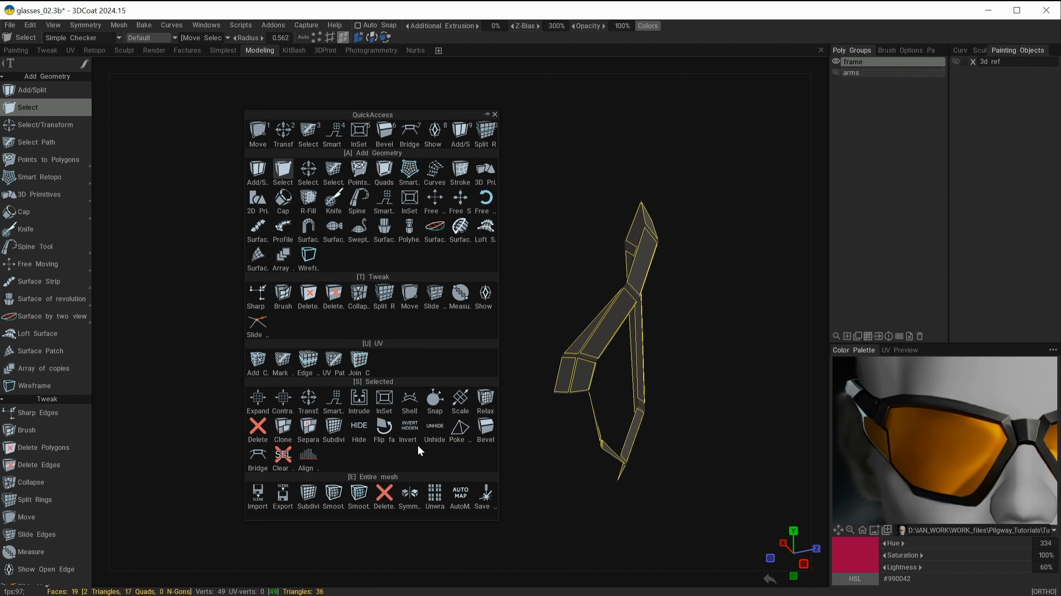
click(409, 399)
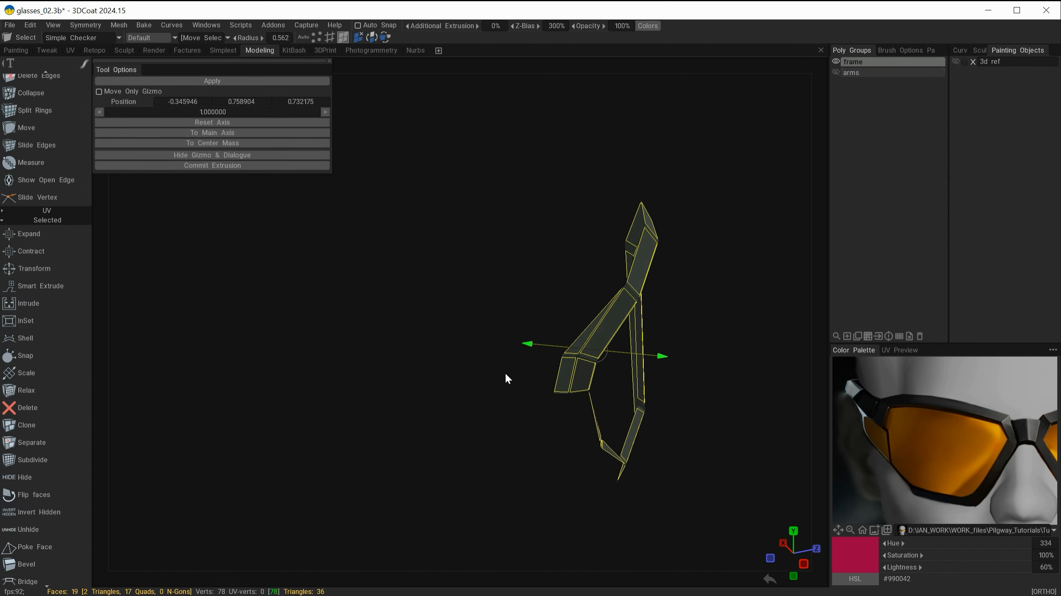
drag(664, 357, 671, 356)
alt+drag(697, 307, 332, 291)
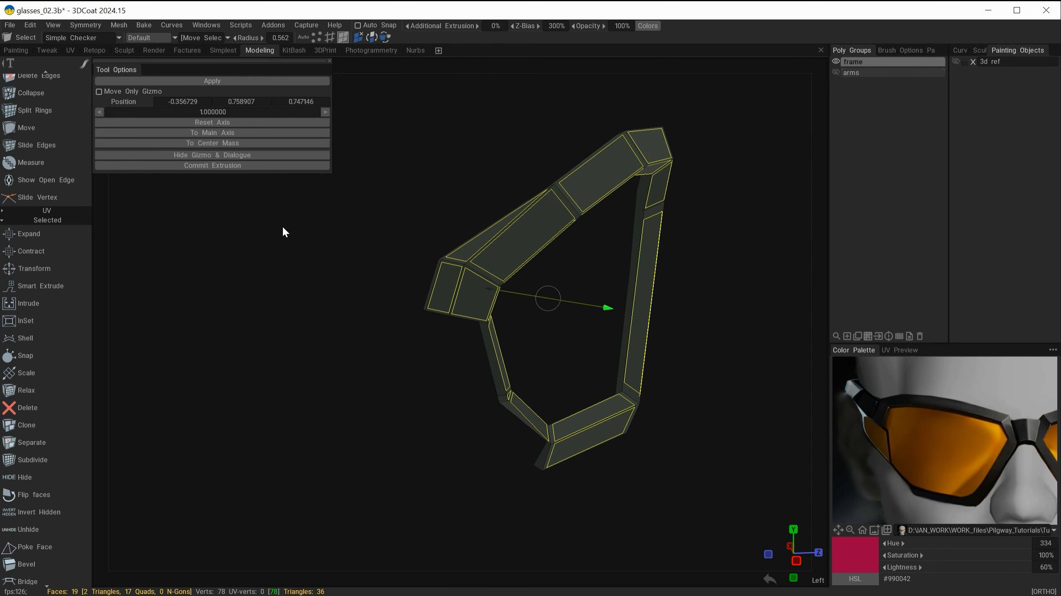
key(Escape)
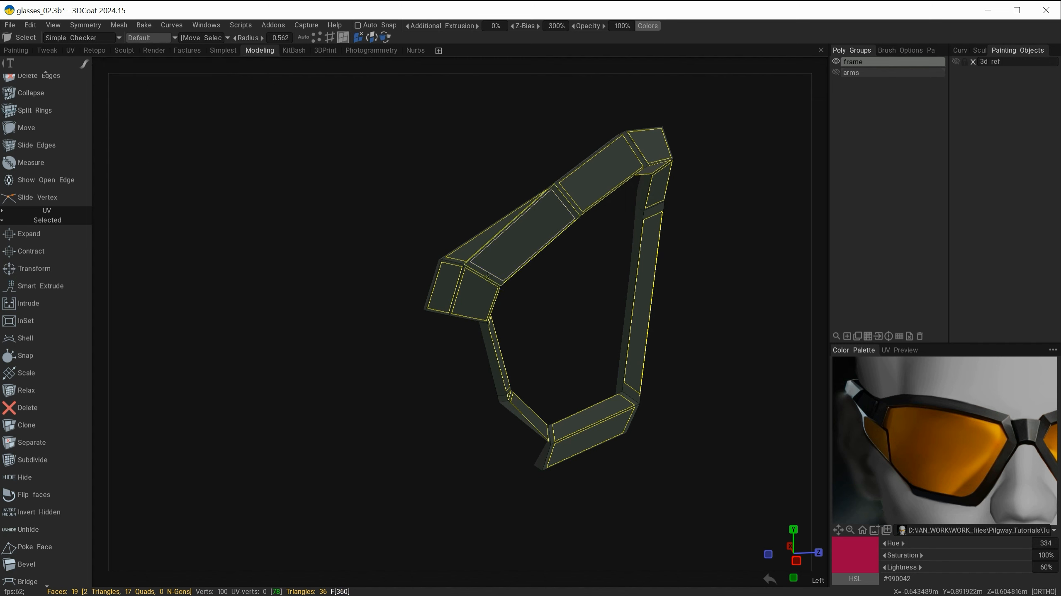
key(ctrl+d)
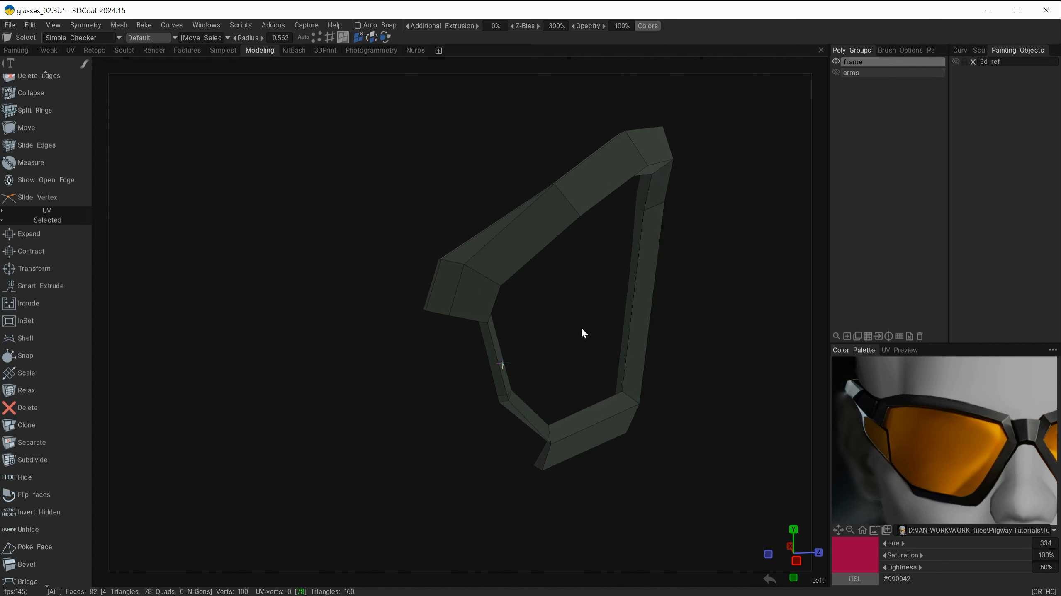
Step: Slide vertices of the shelled rim with Slide Vertex to tidy the lower corner geometry
alt+drag(582, 326, 665, 348)
mouse_move(552, 450)
alt+mouse_down()
mouse_move(468, 463)
mouse_move(419, 449)
mouse_move(503, 460)
mouse_move(552, 450)
alt+mouse_up()
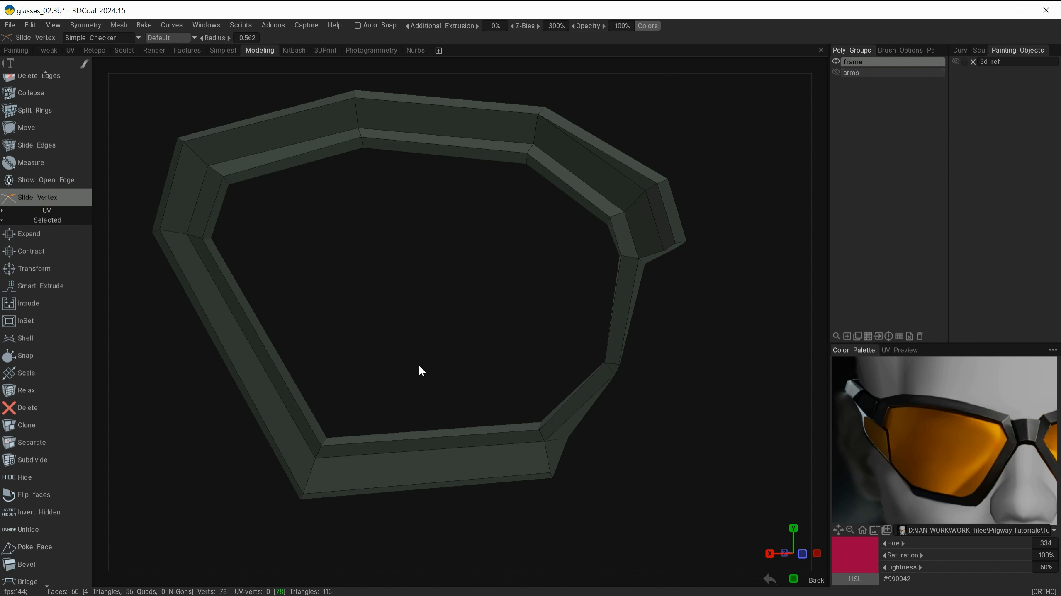
scroll(694, 443, up, 3)
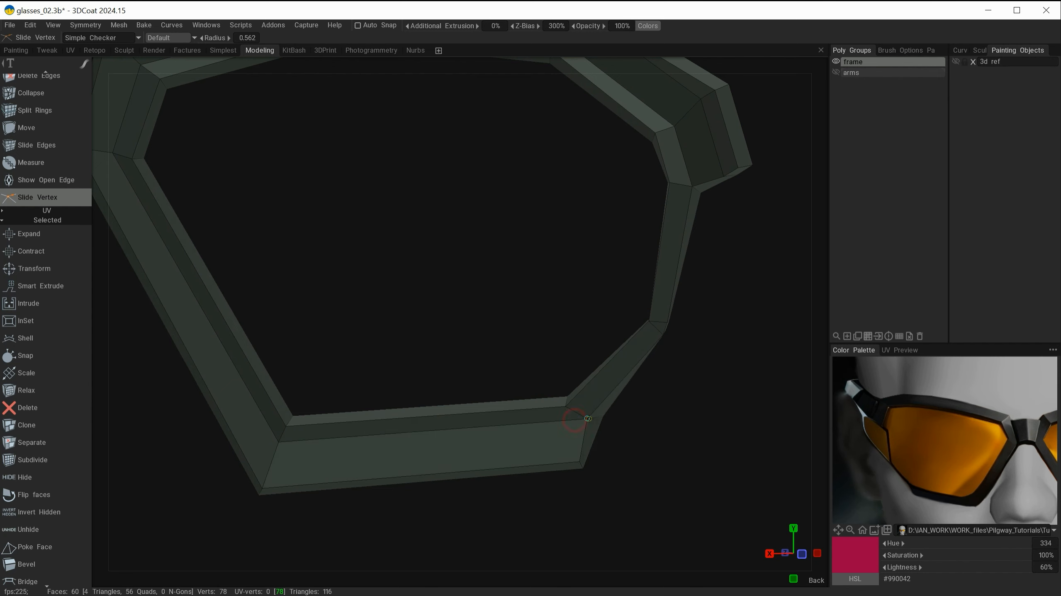
middle_drag(589, 418, 497, 449)
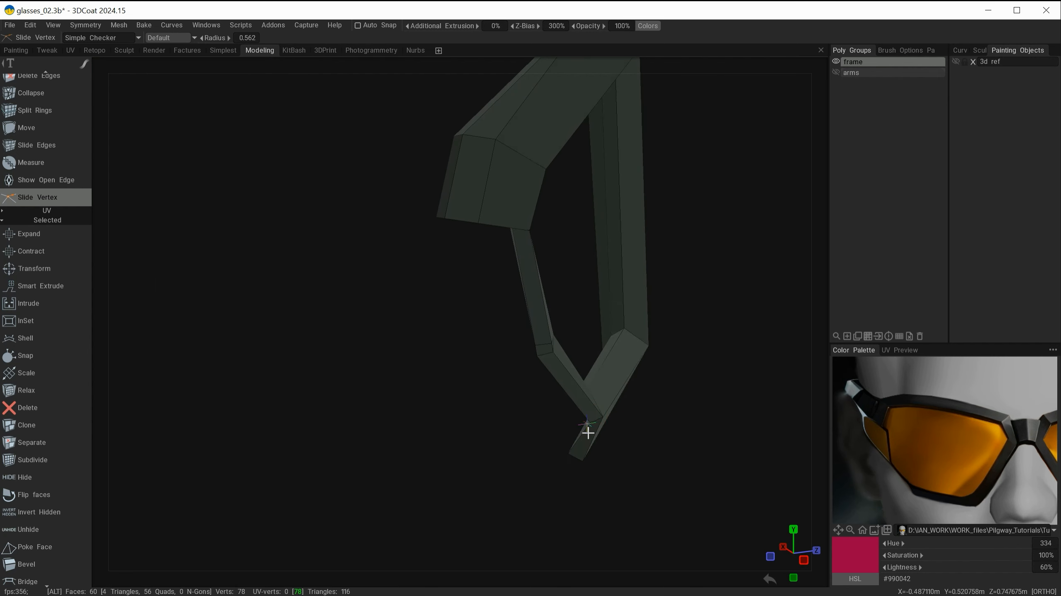
middle_drag(587, 431, 721, 437)
alt+drag(720, 434, 732, 438)
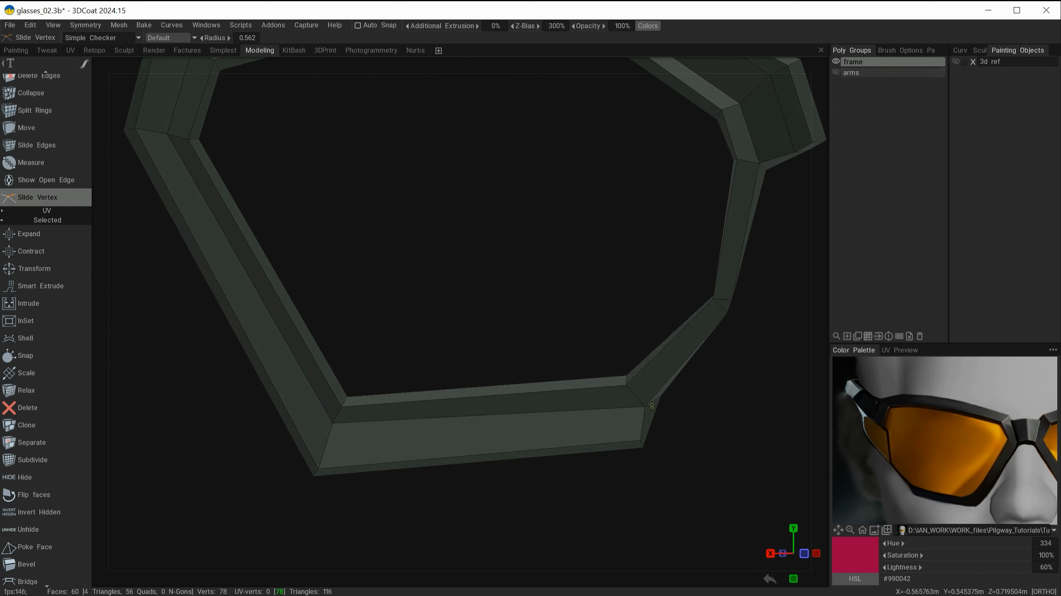
alt+drag(648, 403, 484, 341)
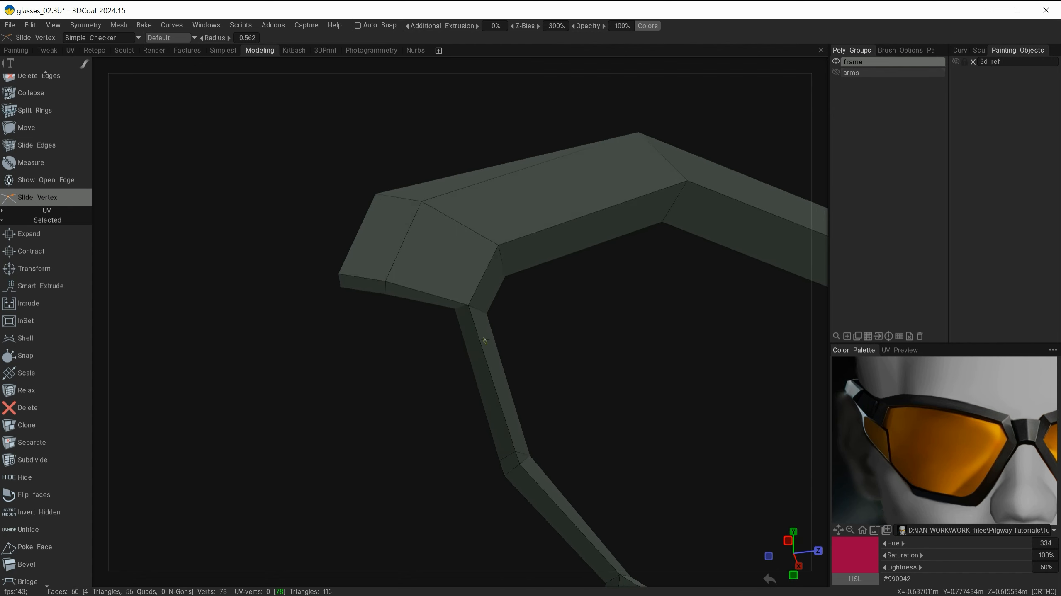
drag(597, 405, 562, 399)
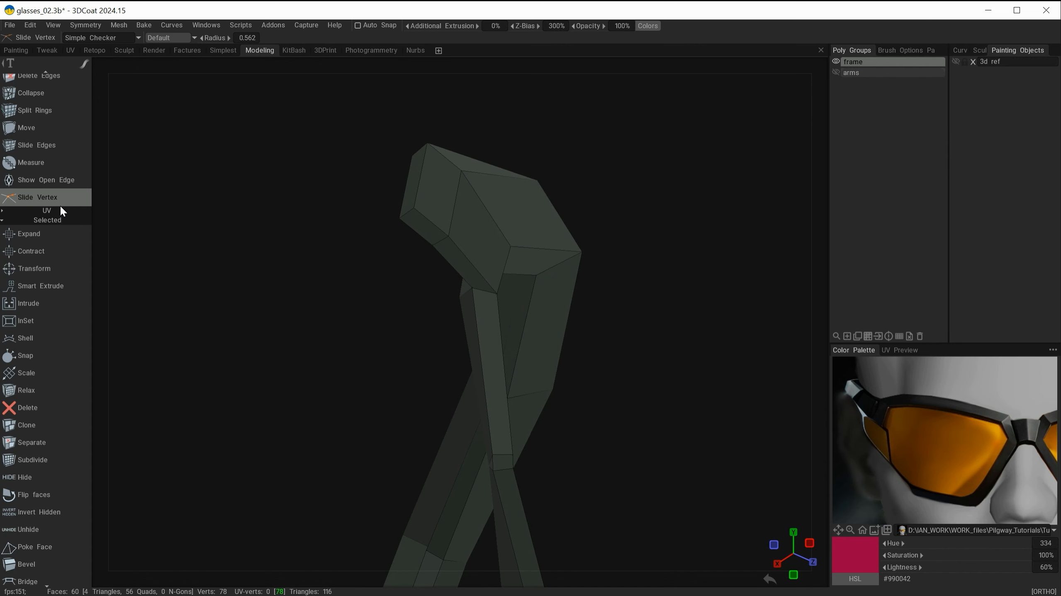
alt+right_drag(543, 468, 625, 471)
alt+middle_drag(625, 471, 620, 316)
alt+drag(620, 316, 636, 367)
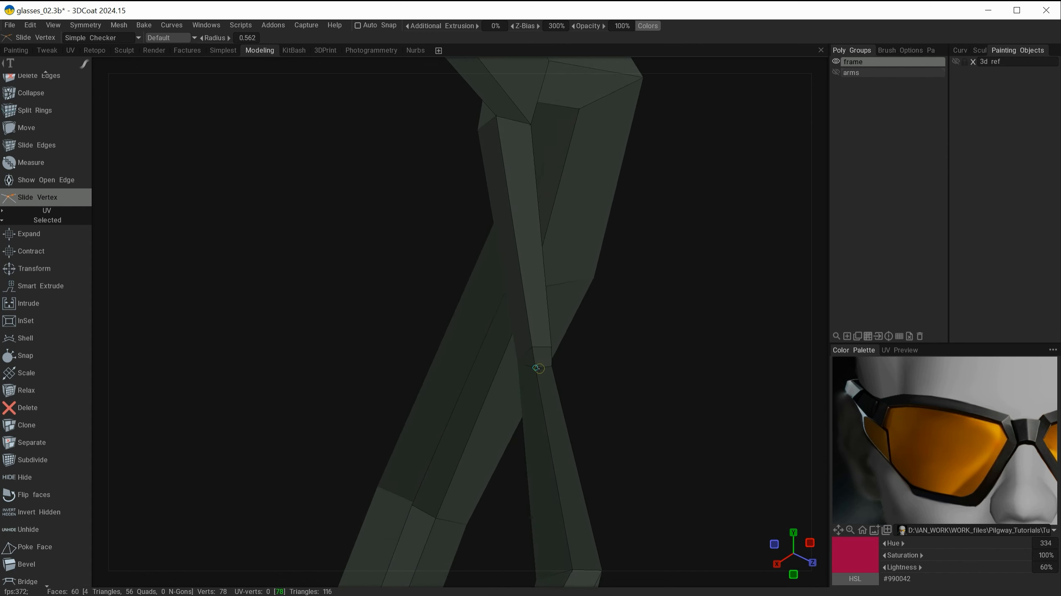
Step: Slide more vertices at the rim's inner corners to align the shell with the outer edges
alt+drag(538, 368, 563, 397)
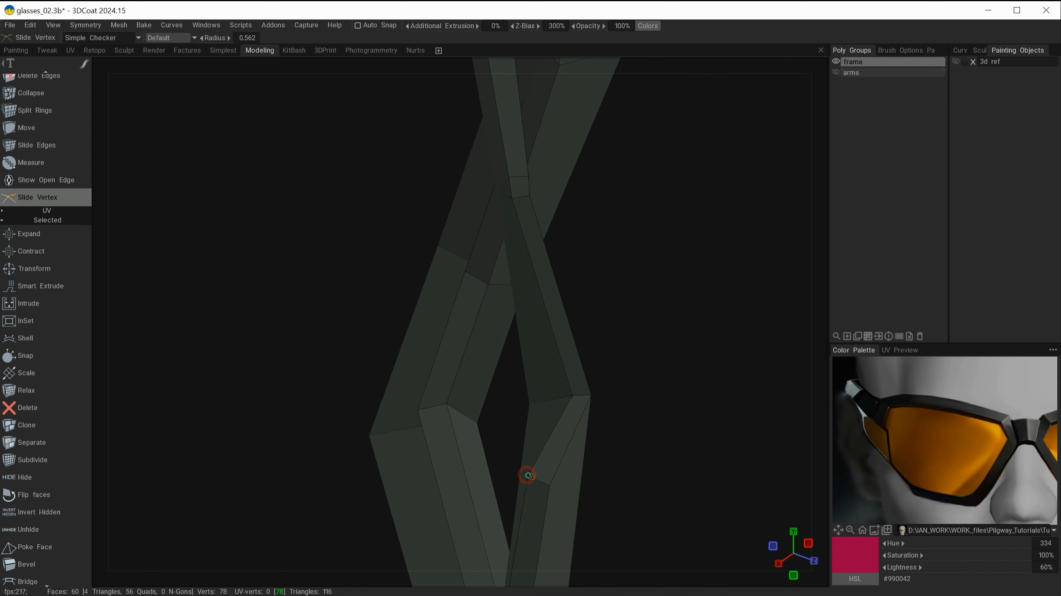
alt+drag(535, 479, 527, 299)
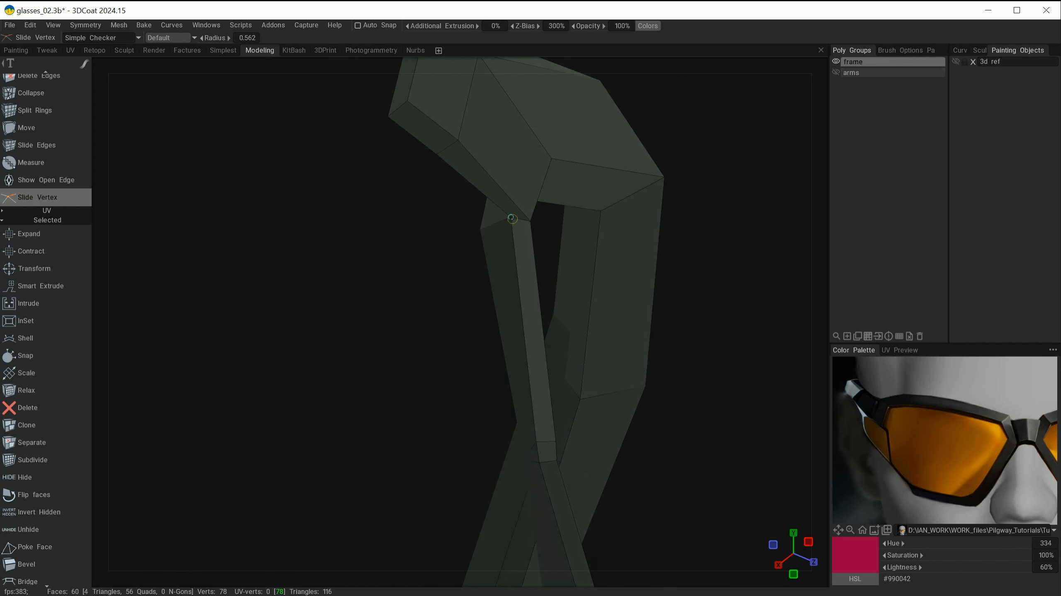
alt+drag(512, 219, 475, 174)
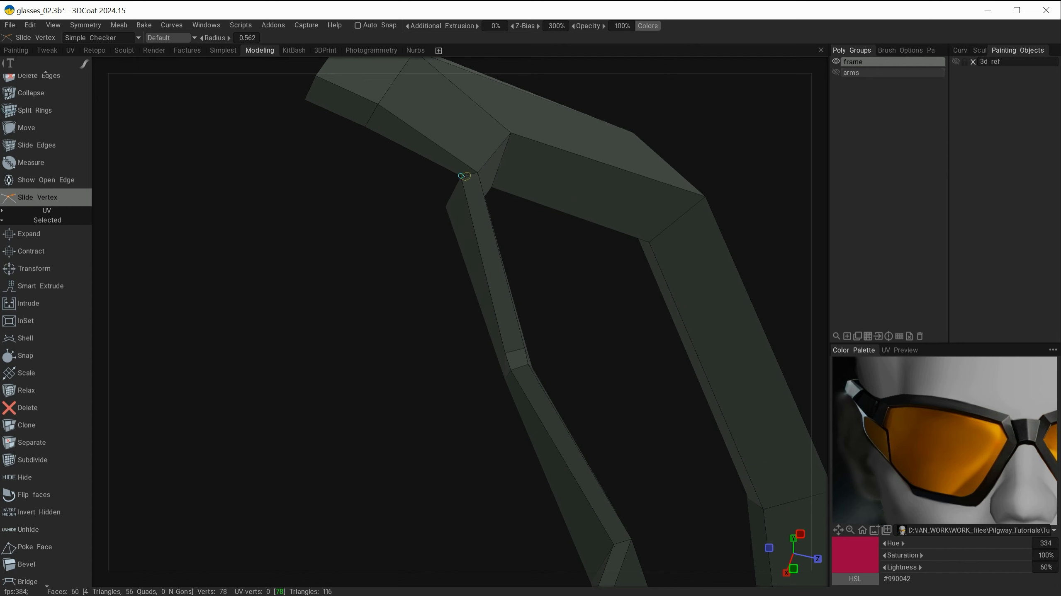
alt+drag(483, 162, 514, 317)
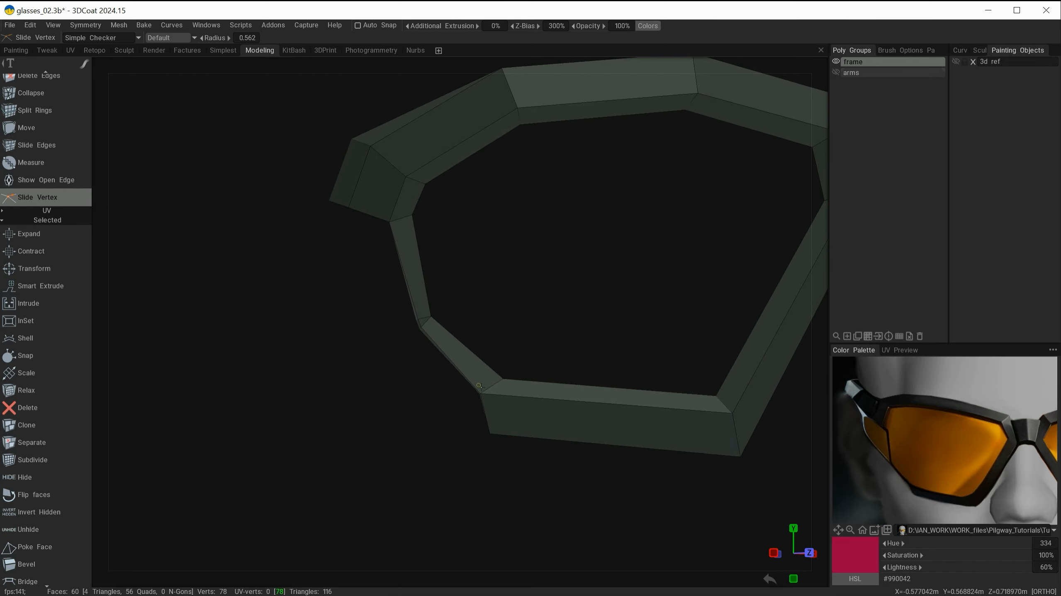
alt+drag(447, 335, 481, 359)
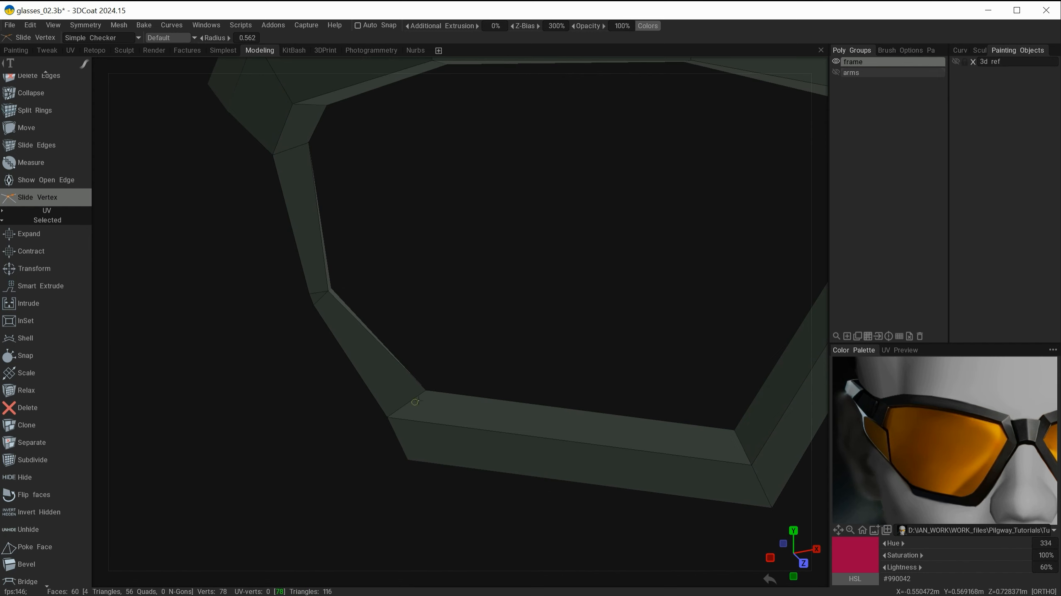
alt+drag(398, 415, 348, 382)
alt+drag(335, 288, 505, 341)
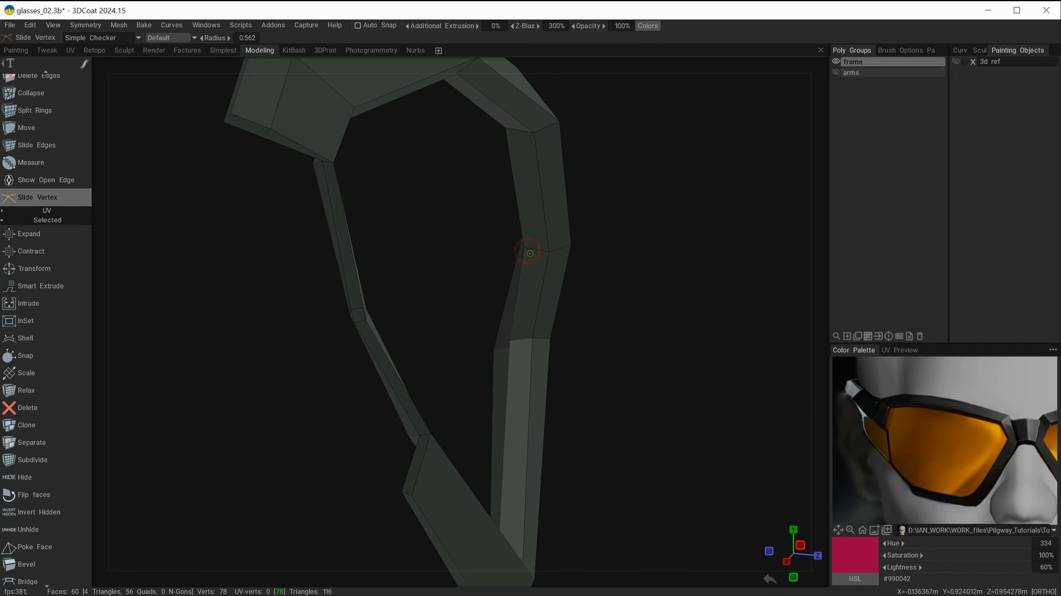
Step: Slide vertices on the rim's upper and side corners with Slide Vertex to even out the shell
scroll(530, 253, down, 5)
alt+drag(529, 253, 600, 332)
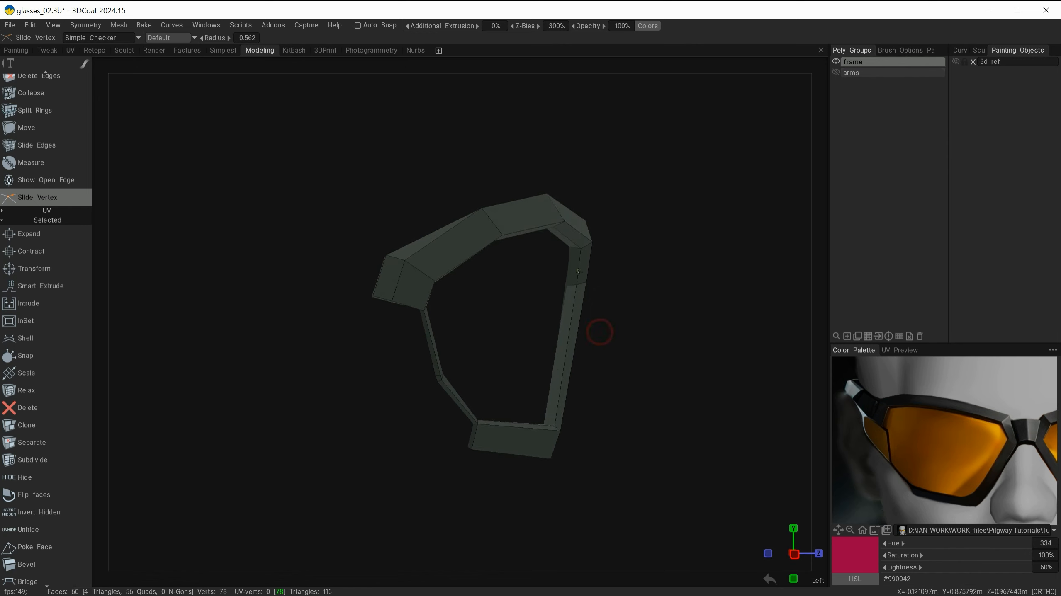
alt+drag(509, 308, 484, 339)
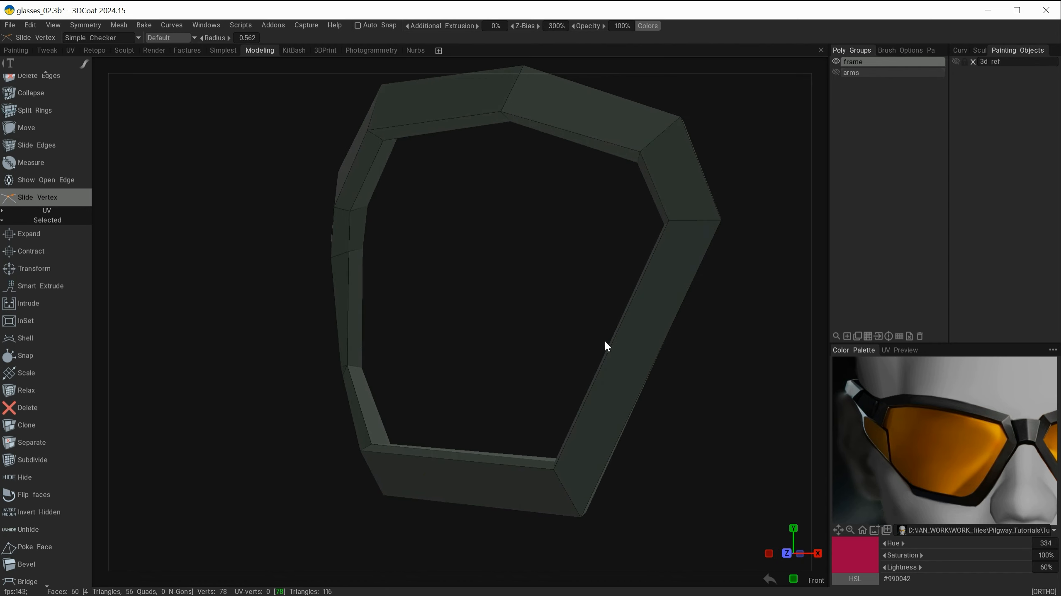
alt+drag(460, 225, 686, 192)
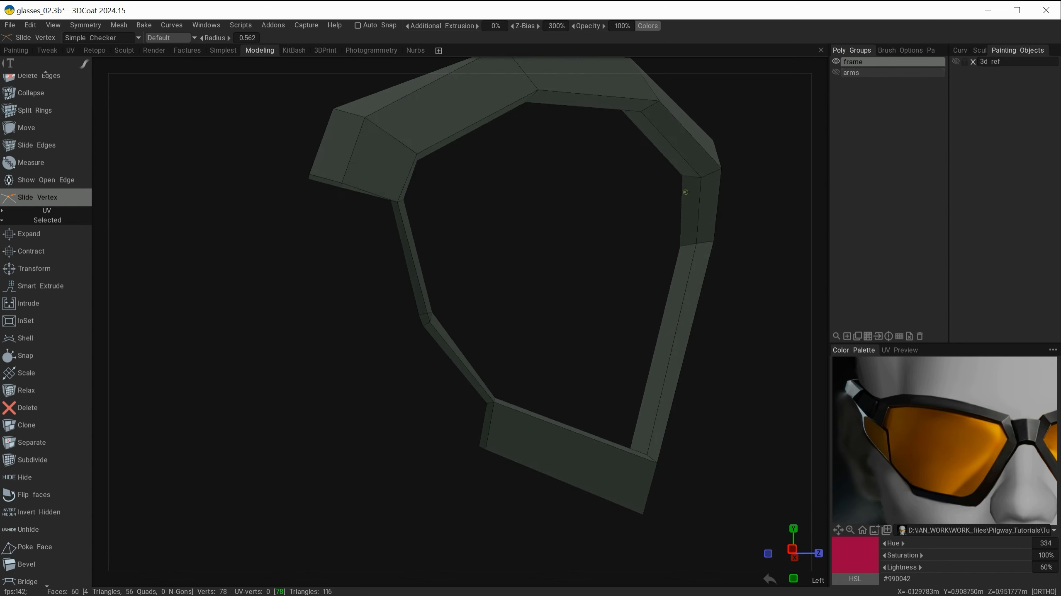
alt+drag(634, 142, 644, 225)
drag(678, 226, 528, 291)
alt+right_drag(339, 283, 458, 321)
alt+middle_drag(397, 271, 516, 314)
alt+drag(518, 315, 481, 289)
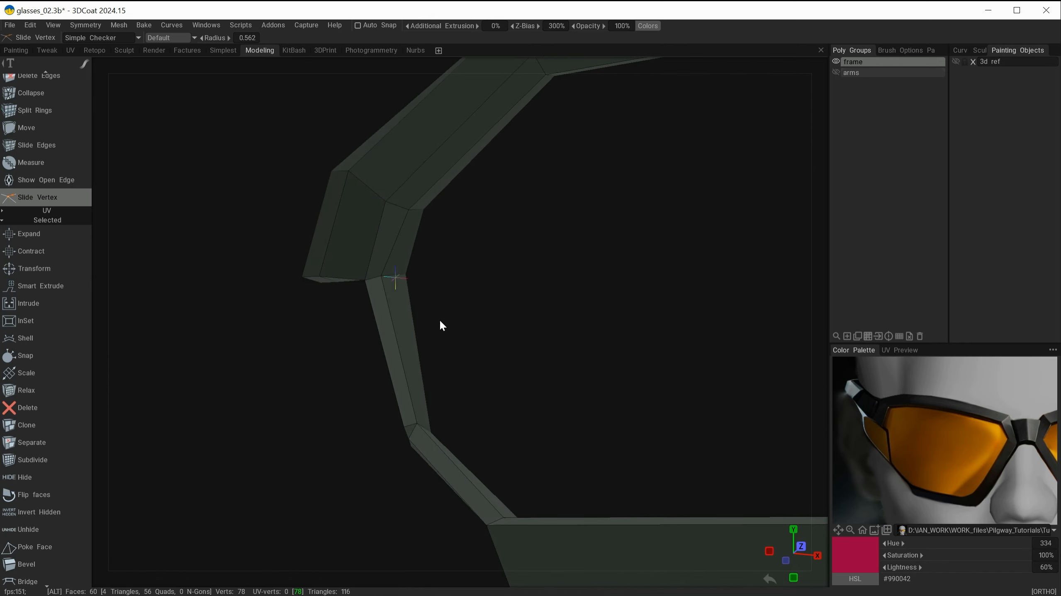
alt+drag(443, 326, 399, 273)
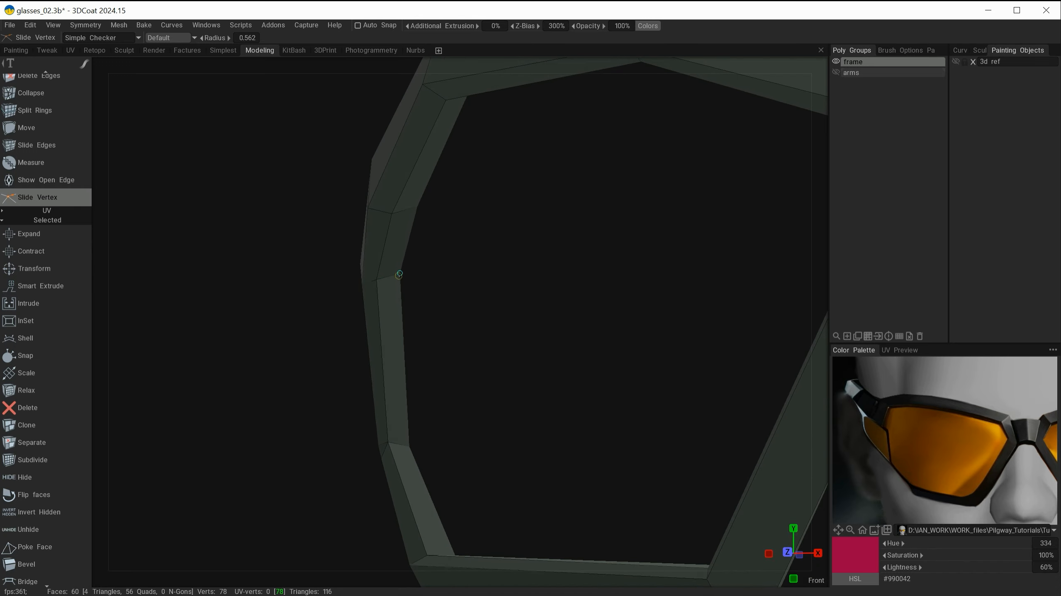
Step: Slide vertices along the rim's lower-left corner to tidy the shell edges
alt+drag(444, 347, 388, 452)
alt+middle_drag(442, 427, 443, 246)
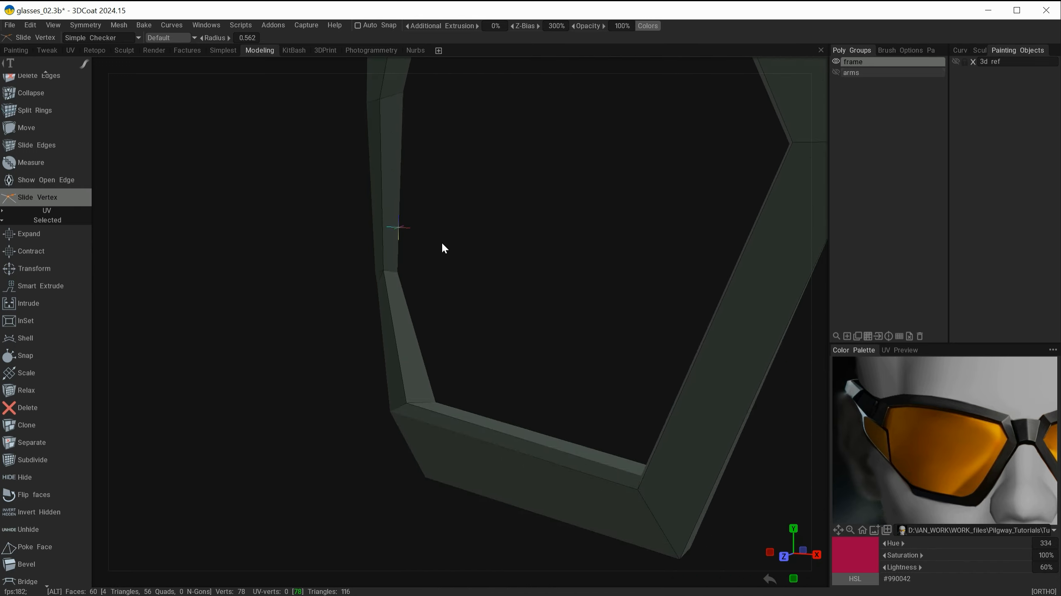
alt+drag(443, 247, 386, 355)
drag(412, 427, 457, 286)
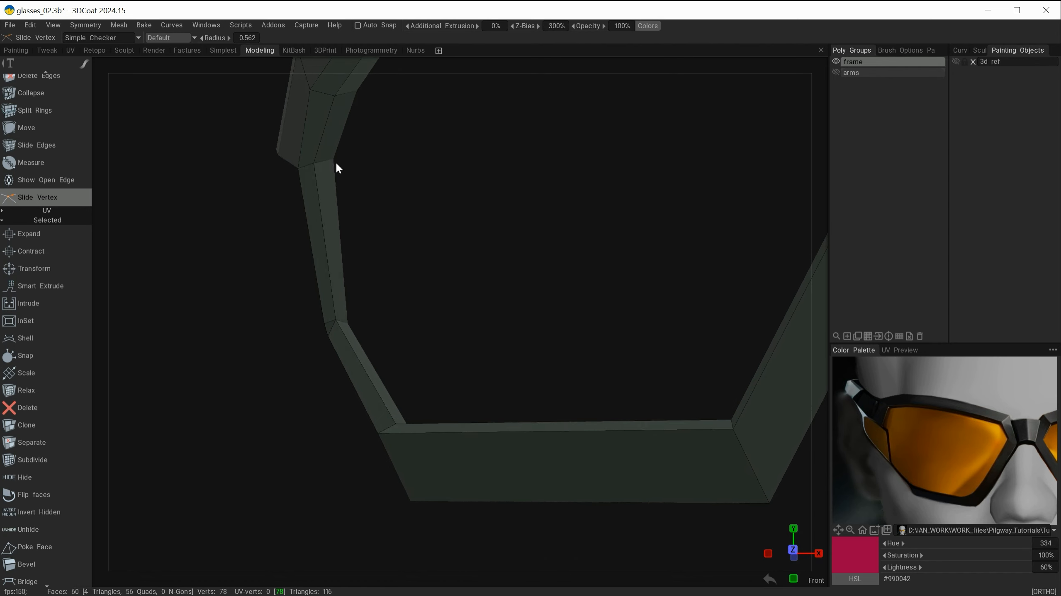
drag(339, 162, 333, 161)
alt+right_drag(333, 161, 341, 309)
alt+drag(341, 309, 410, 318)
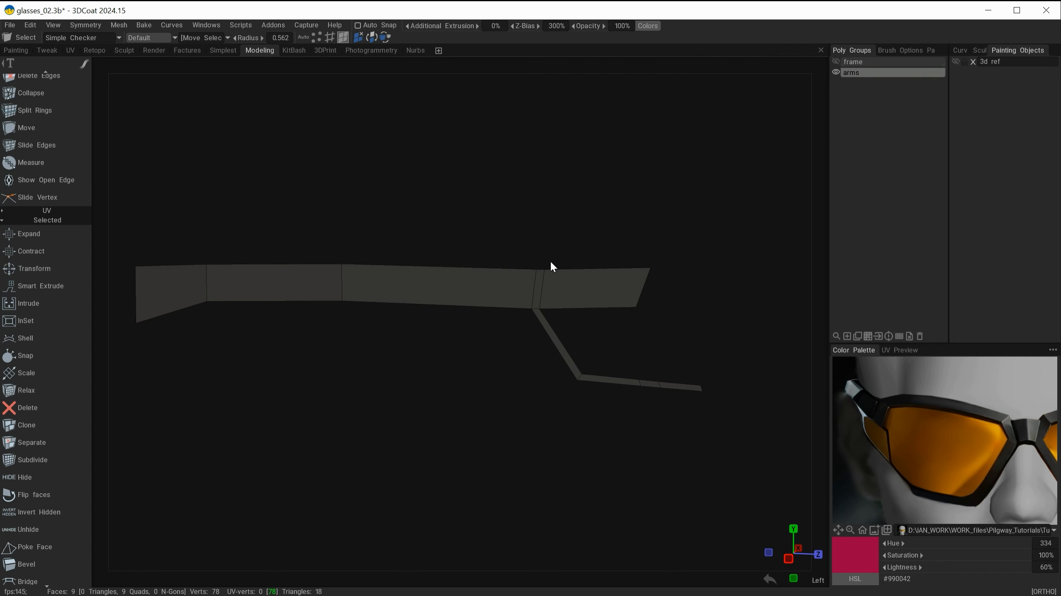
Step: Select all faces of the arms group and nudge the arm slightly toward the frame with the transform gizmo
alt+drag(551, 260, 461, 346)
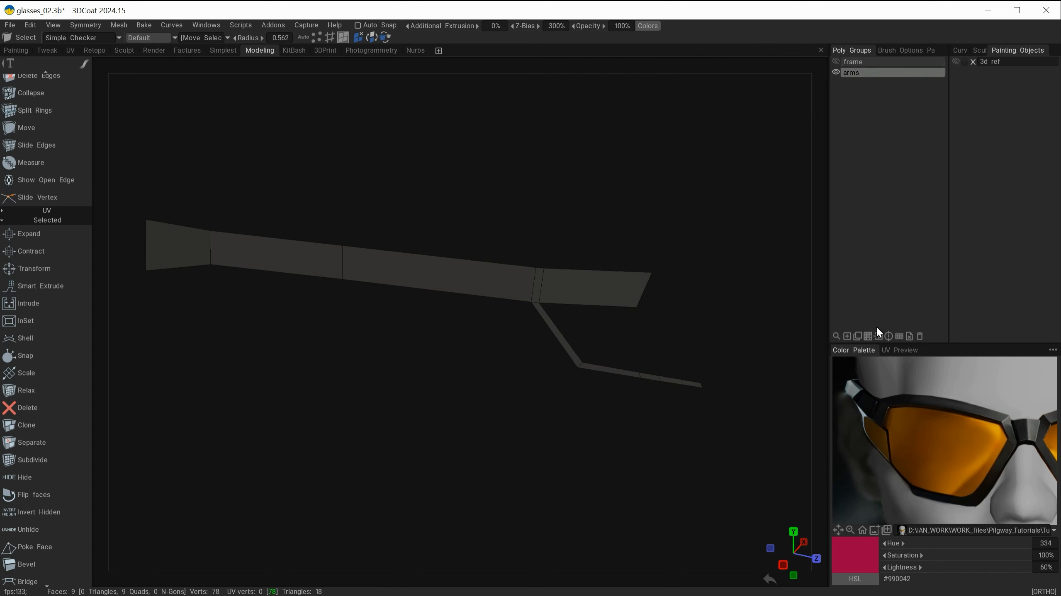
click(868, 337)
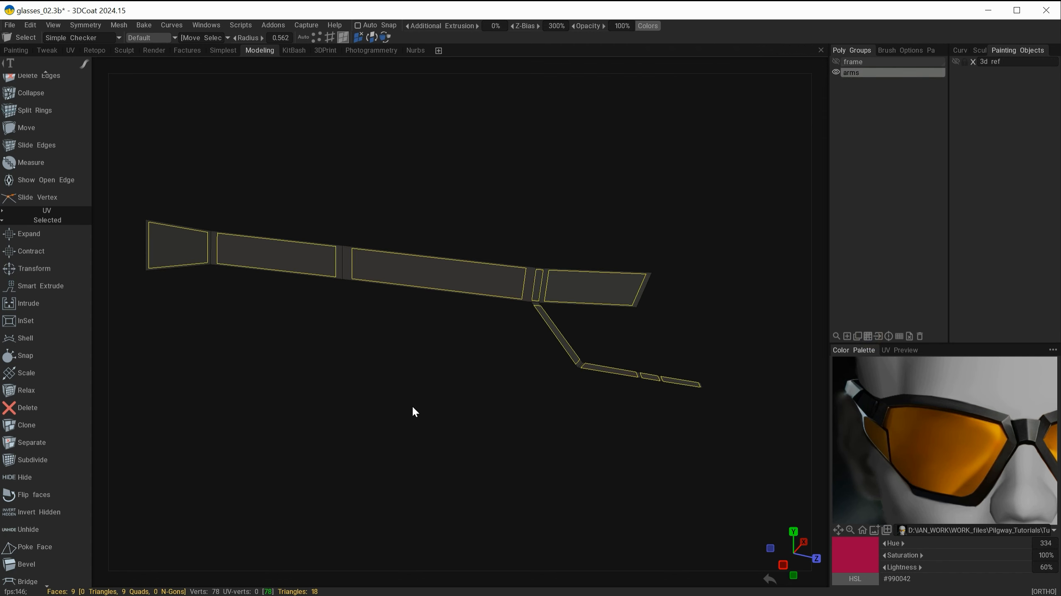
key(space)
click(441, 467)
alt+drag(406, 358, 480, 379)
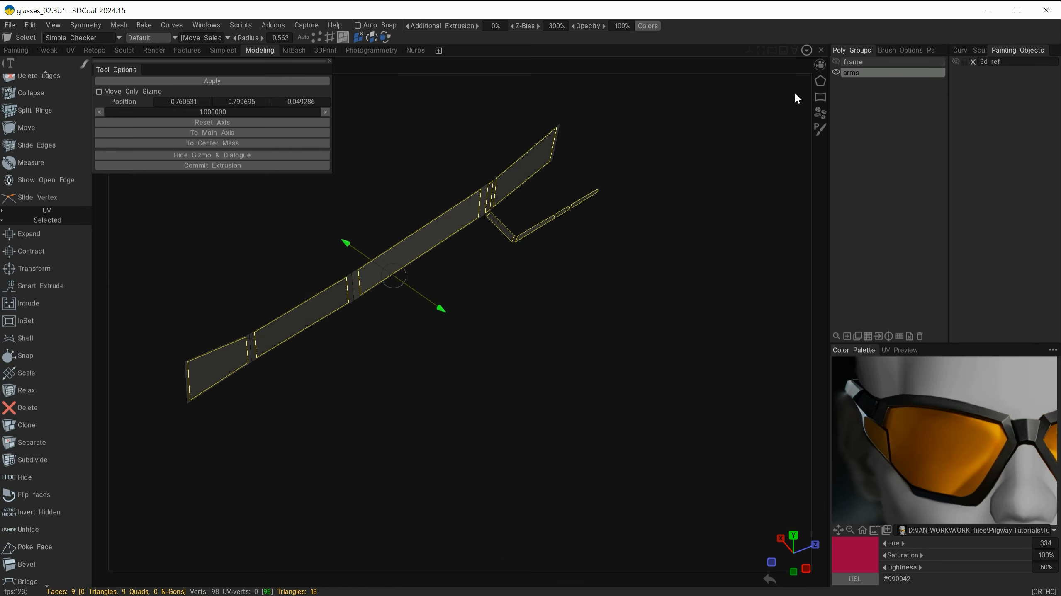
click(835, 62)
alt+middle_drag(615, 201, 626, 342)
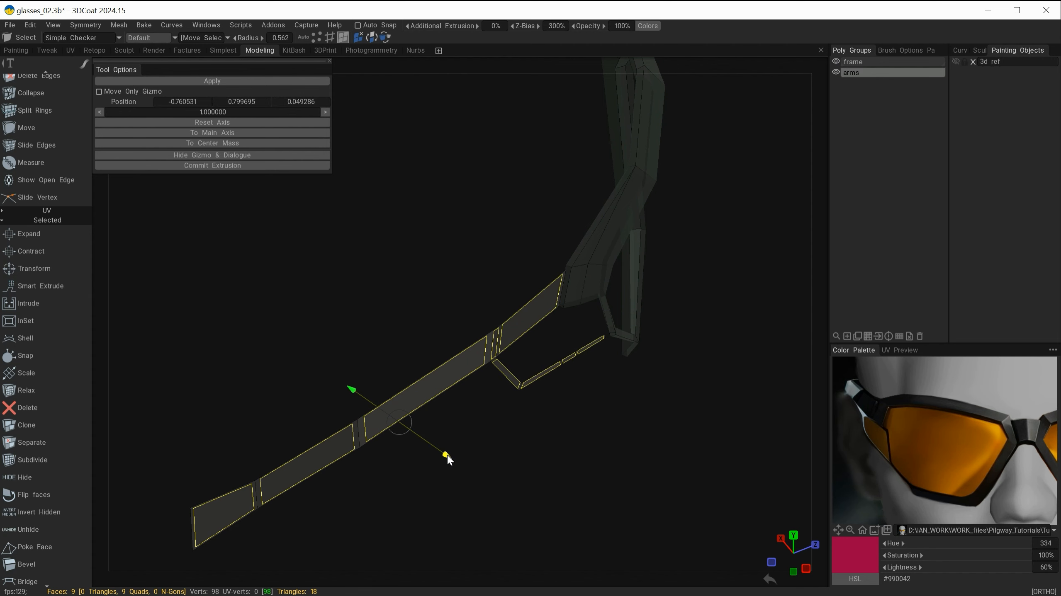
drag(447, 455, 455, 459)
alt+drag(531, 397, 425, 363)
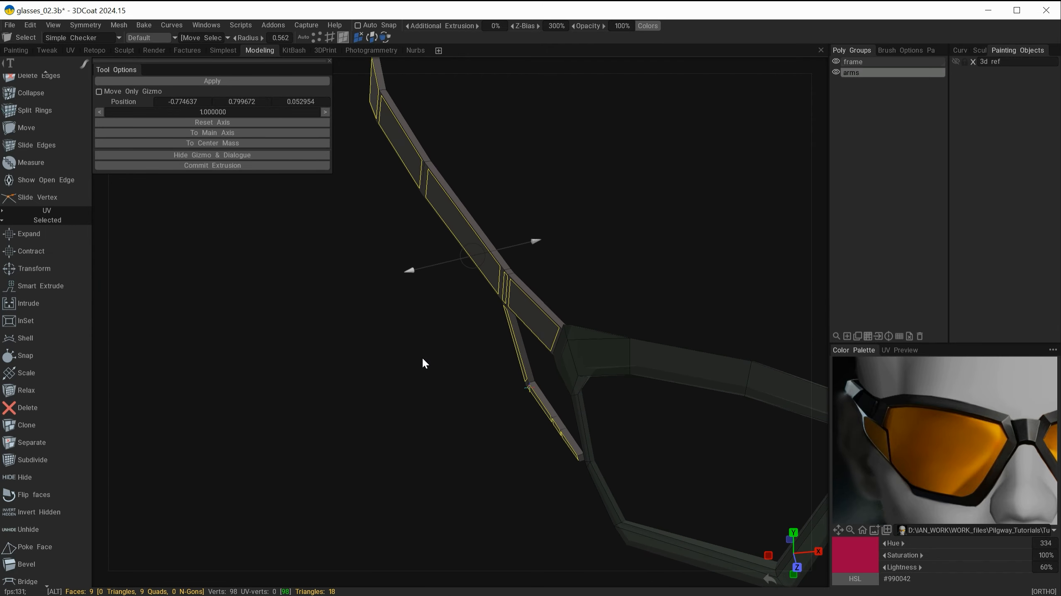
key(Escape)
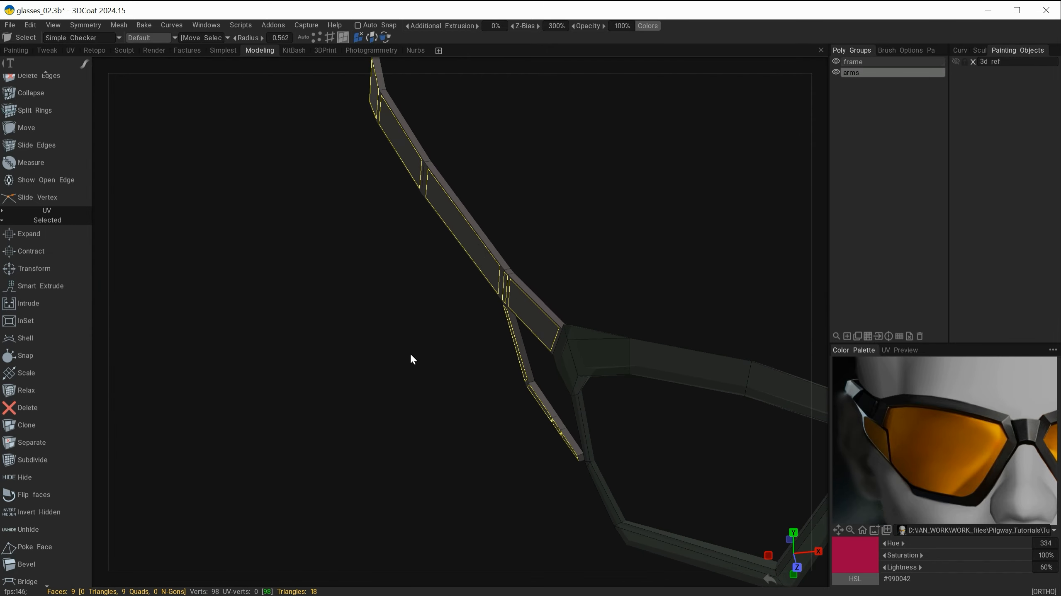
Step: Examine where the arm meets the lens frame from several angles
key(Escape)
alt+right_drag(461, 358, 553, 372)
alt+middle_drag(553, 372, 504, 355)
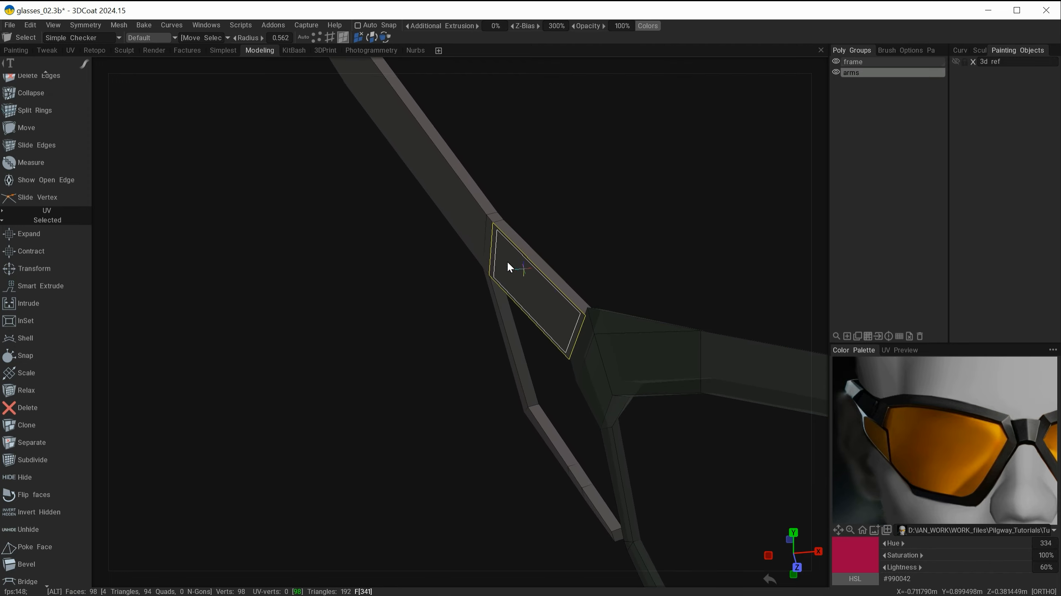
alt+drag(508, 262, 585, 272)
alt+right_drag(585, 272, 674, 302)
alt+middle_drag(610, 242, 562, 259)
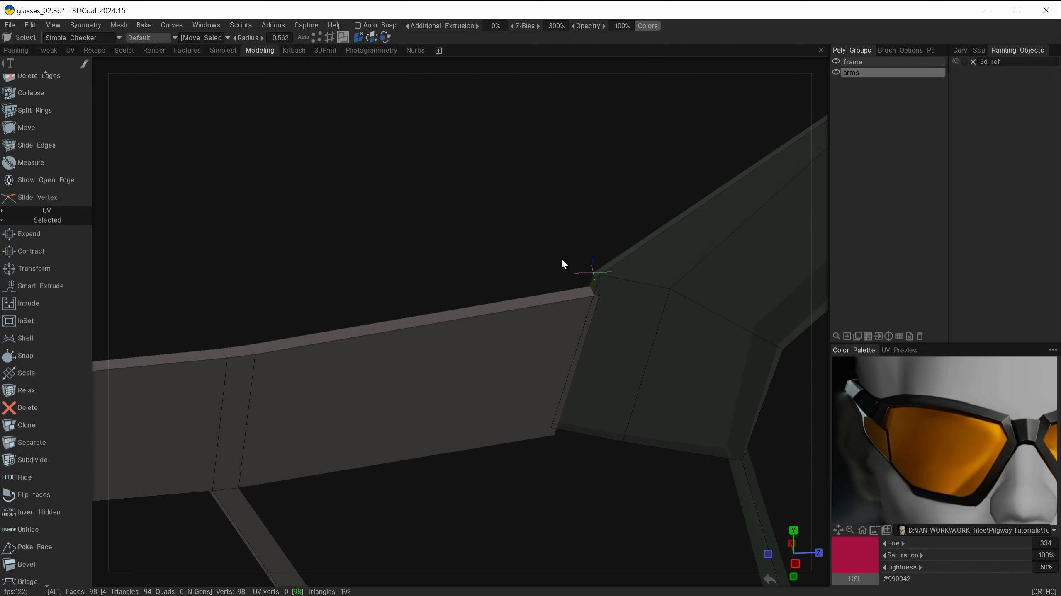
alt+drag(562, 261, 599, 268)
alt+middle_drag(492, 329, 426, 248)
alt+drag(549, 421, 462, 398)
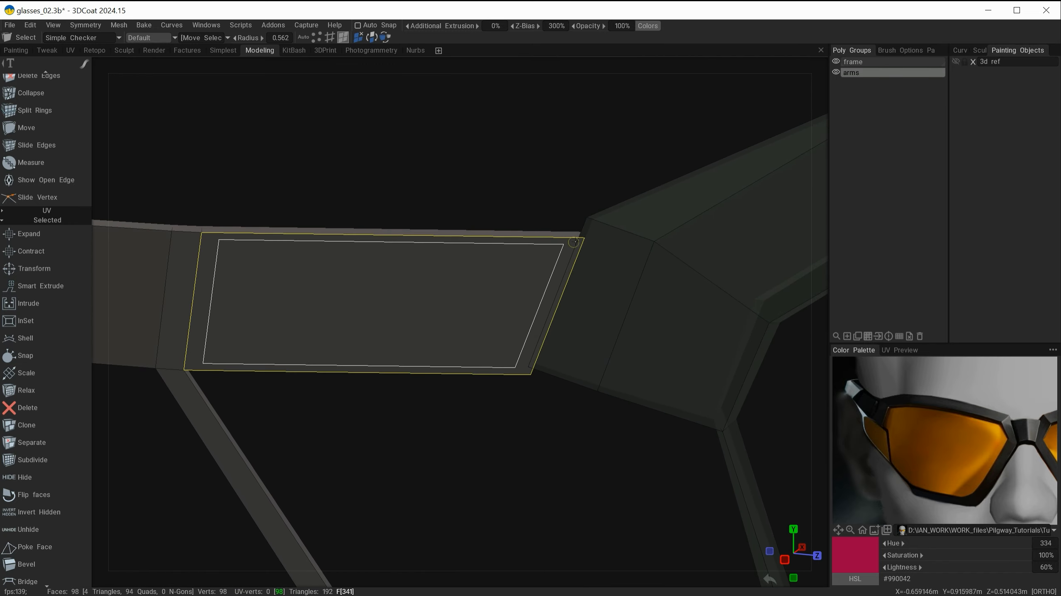
alt+middle_drag(494, 374, 483, 219)
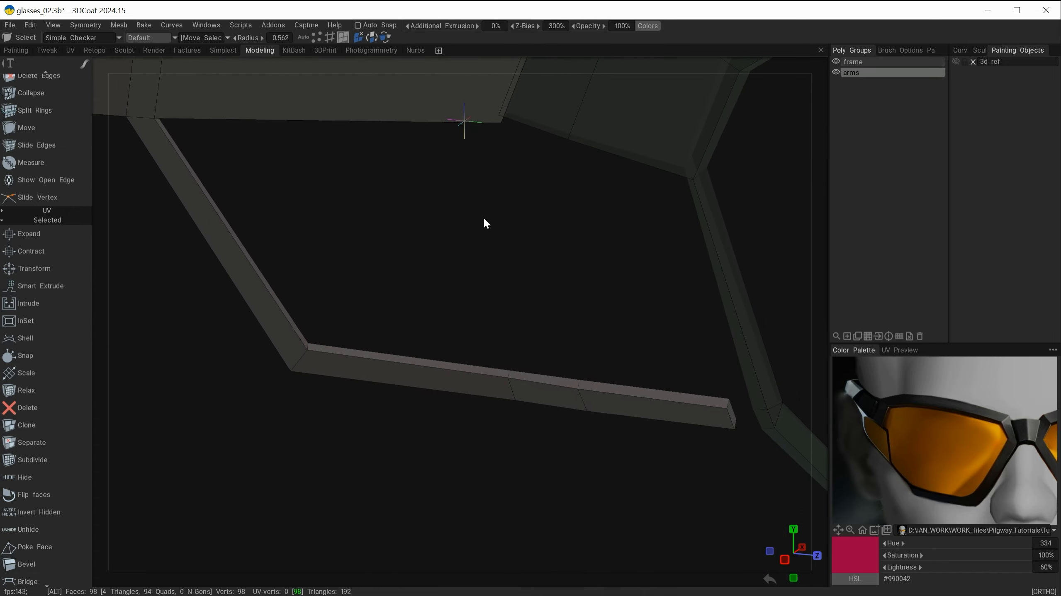
alt+drag(589, 292, 512, 404)
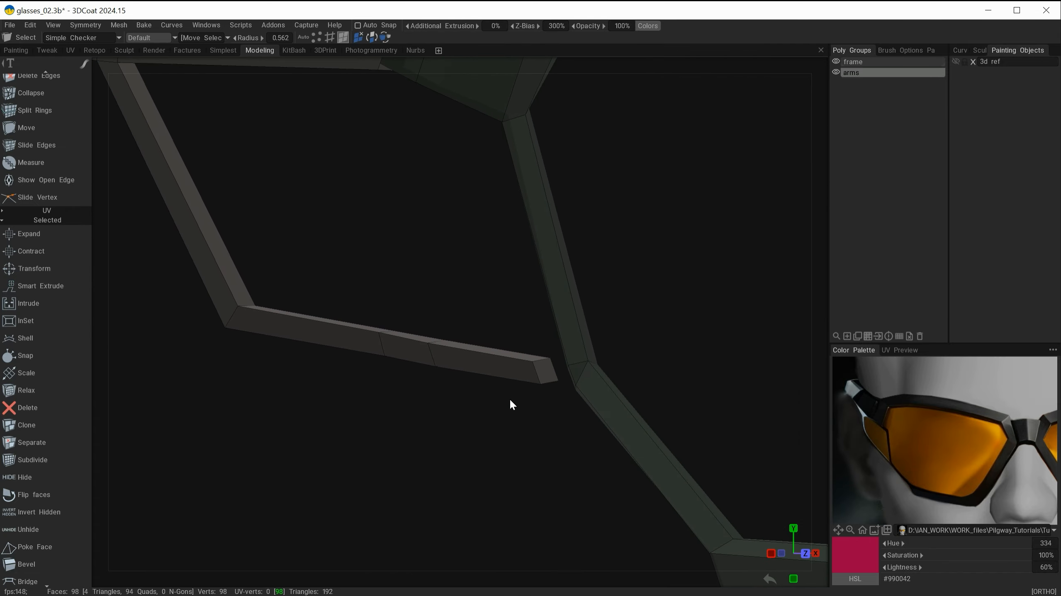
Step: Delete the frame's faces at the arm junction with Delete Polygons, hiding the arms group to reach them
scroll(49, 475, up, 5)
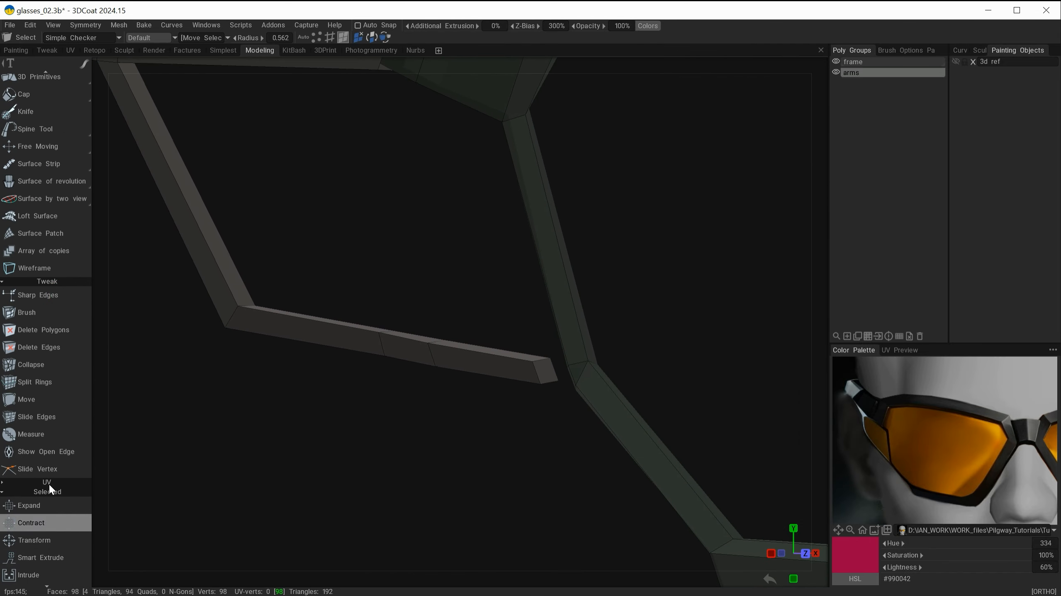
click(44, 331)
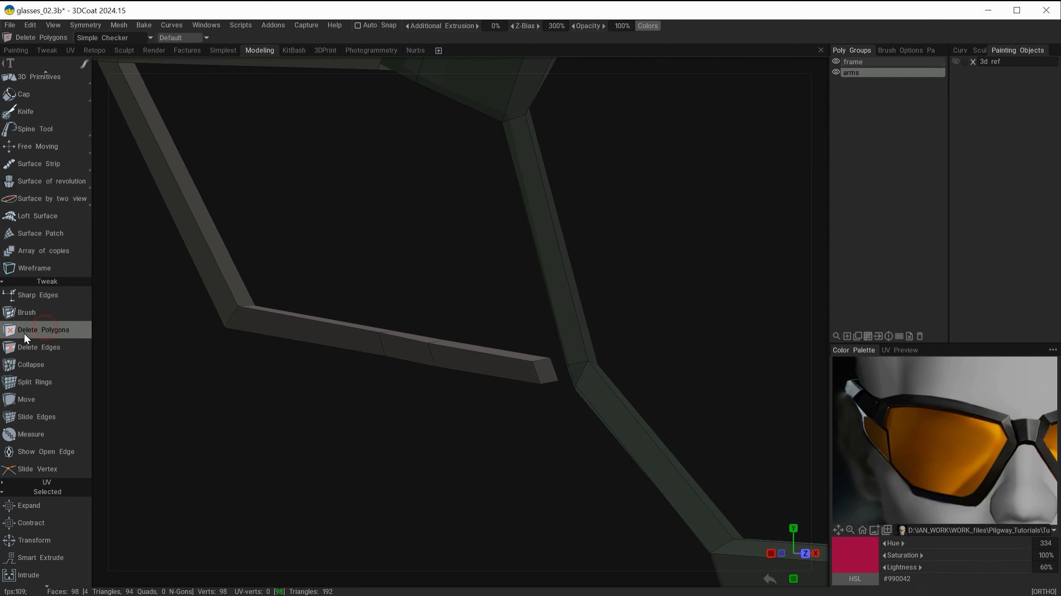
alt+drag(489, 441, 543, 401)
alt+drag(482, 451, 618, 442)
click(875, 62)
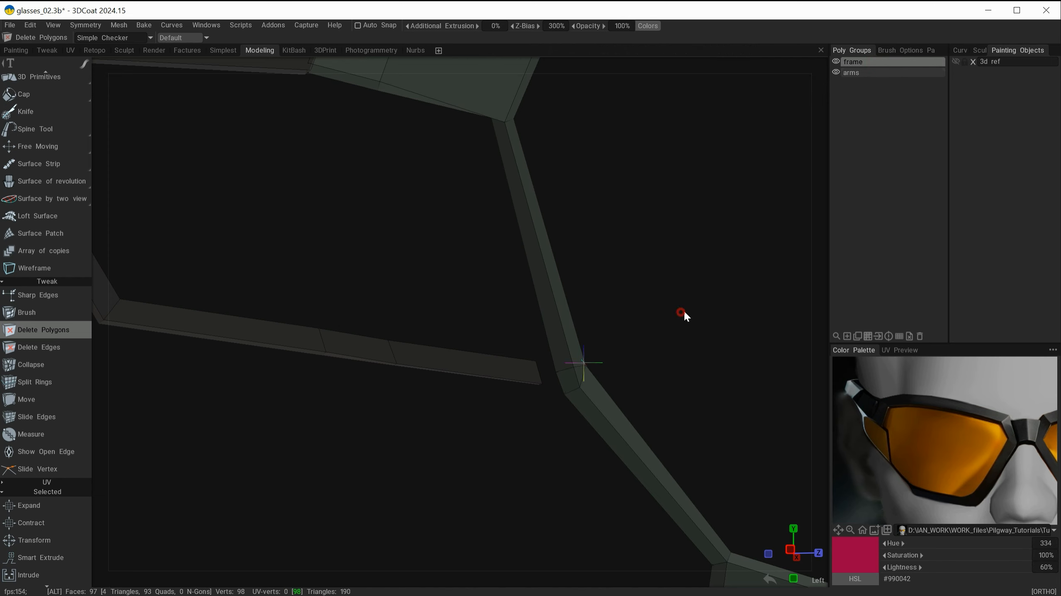
alt+drag(684, 311, 686, 299)
mouse_move(582, 426)
alt+mouse_down()
mouse_move(553, 446)
mouse_move(562, 426)
alt+mouse_up()
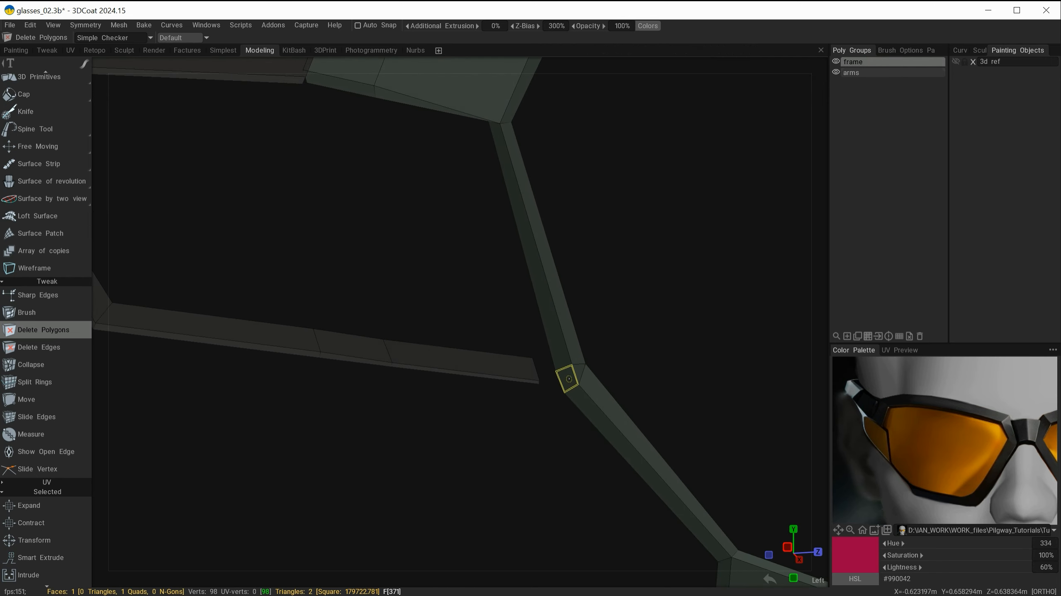
alt+drag(539, 462, 543, 435)
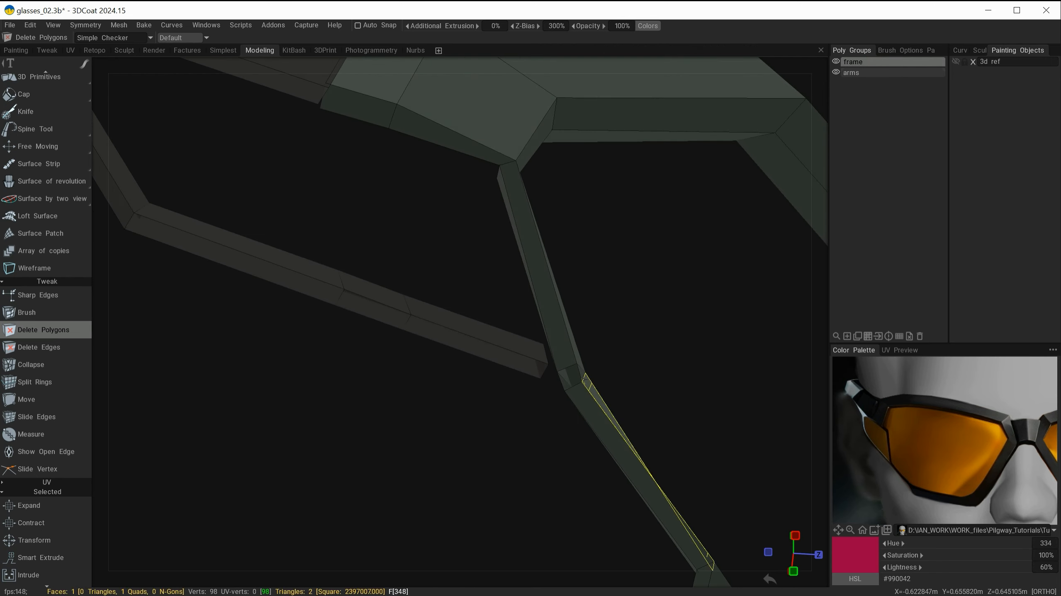
alt+drag(633, 350, 540, 371)
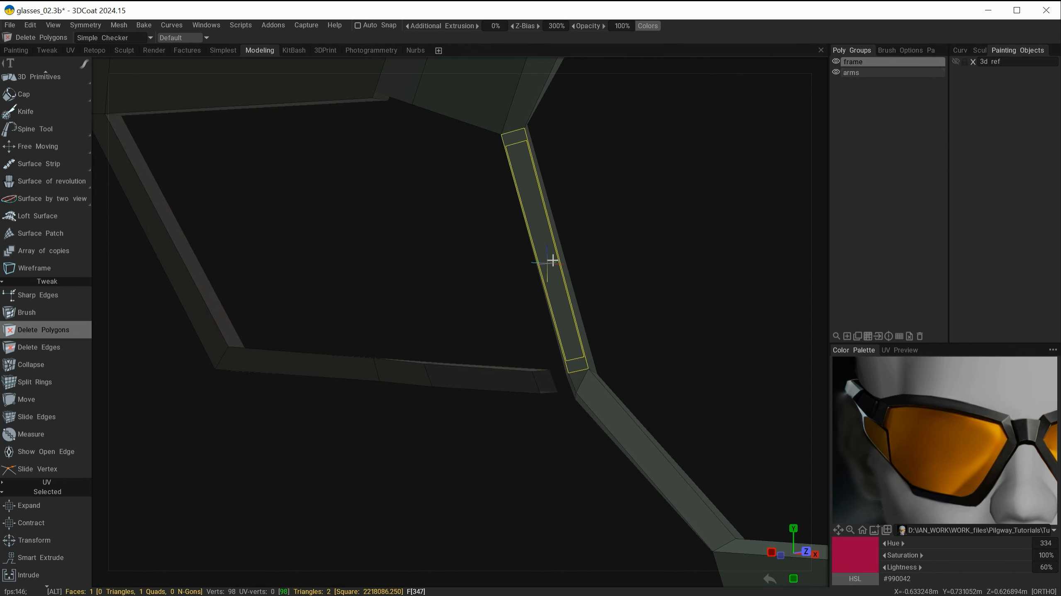
alt+drag(549, 253, 597, 426)
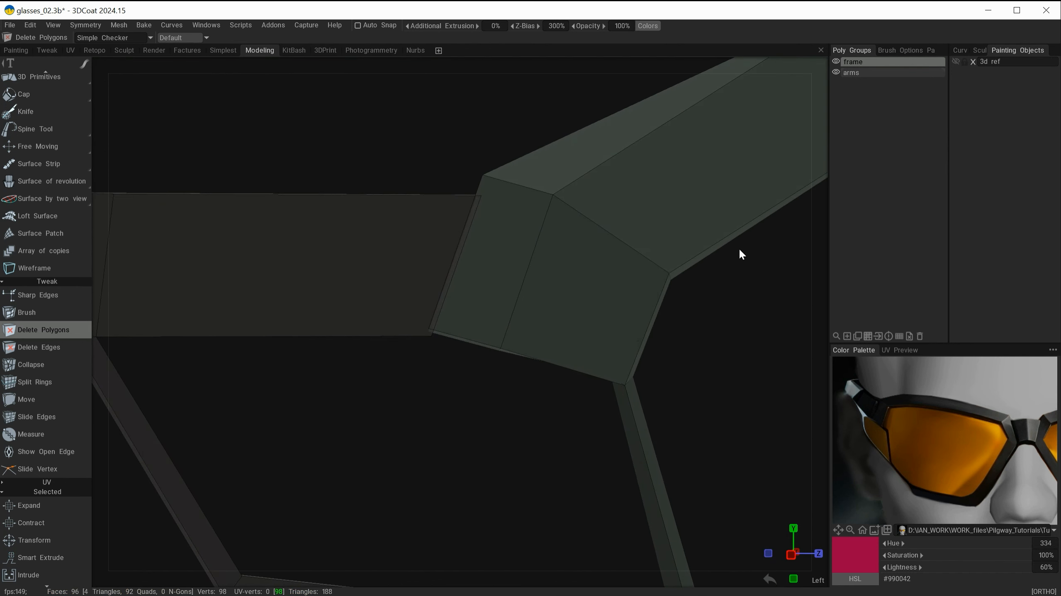
click(836, 72)
alt+drag(626, 293, 578, 291)
alt+drag(508, 275, 567, 274)
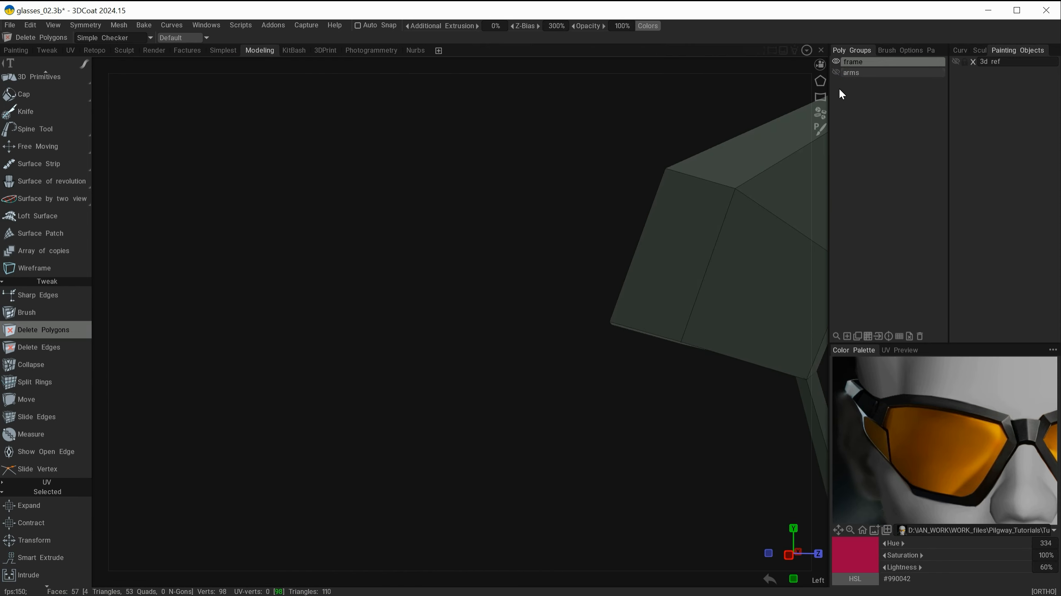
click(836, 72)
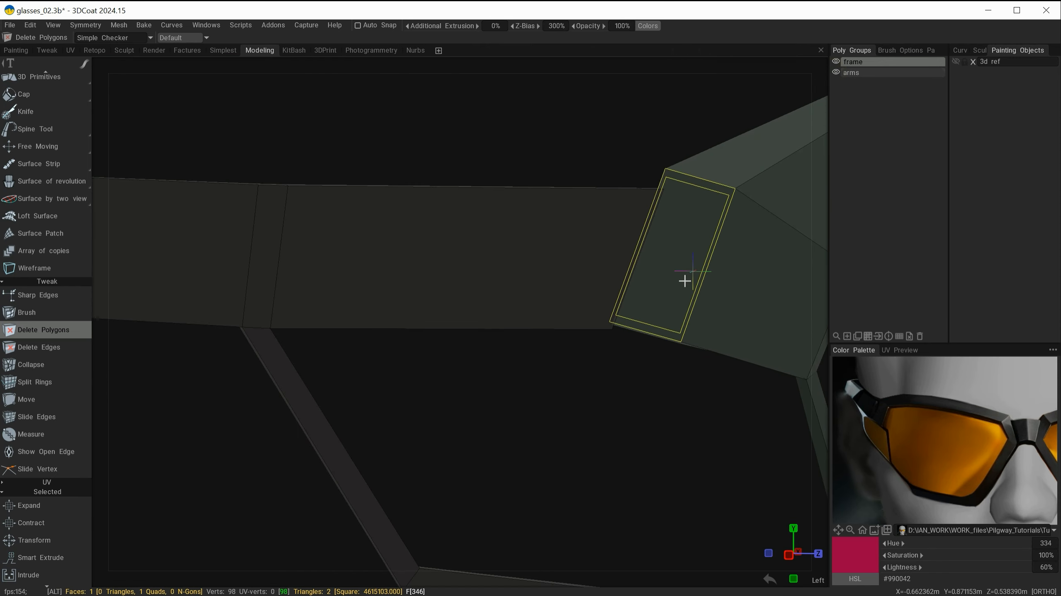
Step: Hide the frame, delete the end cap face of the arm, and show the frame again
click(836, 62)
click(871, 73)
alt+drag(691, 272, 620, 264)
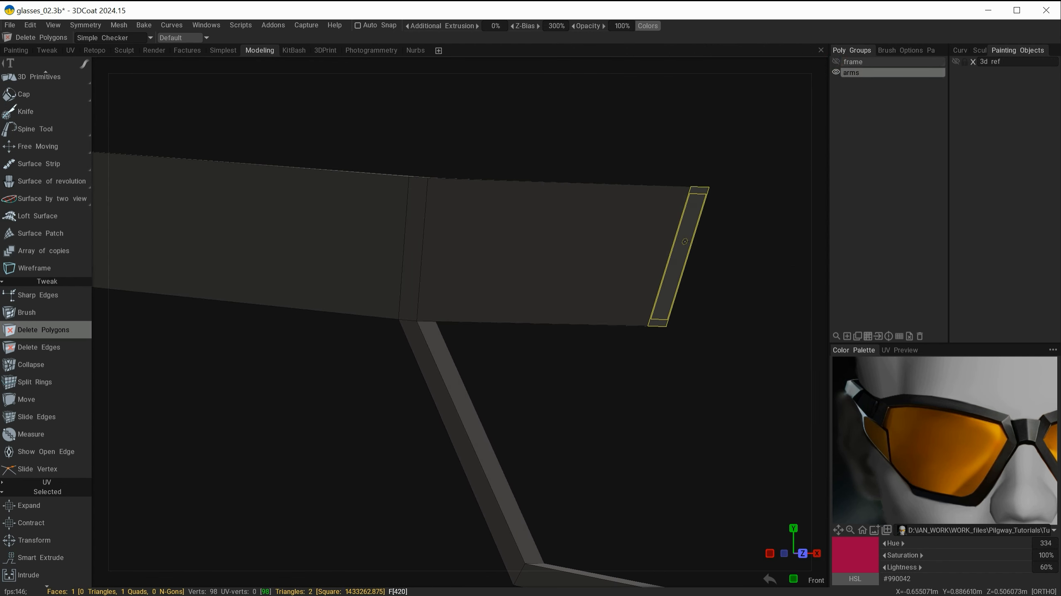
alt+drag(547, 364, 459, 284)
click(836, 62)
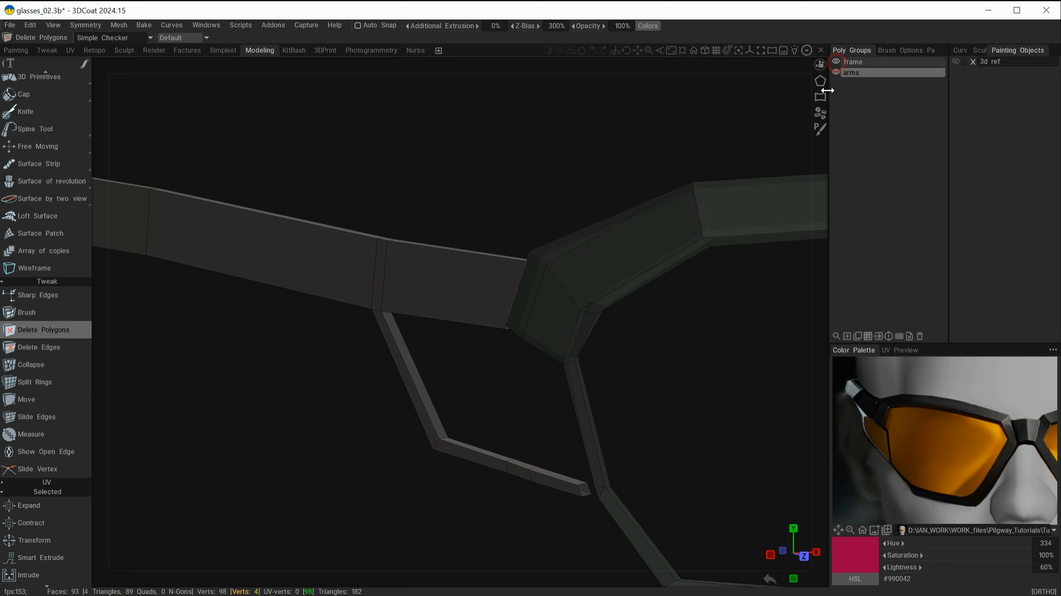
Step: Inspect the opened ends of the arm and frame around the junction
alt+right_drag(647, 229, 709, 267)
alt+middle_drag(706, 262, 610, 323)
alt+drag(610, 322, 670, 327)
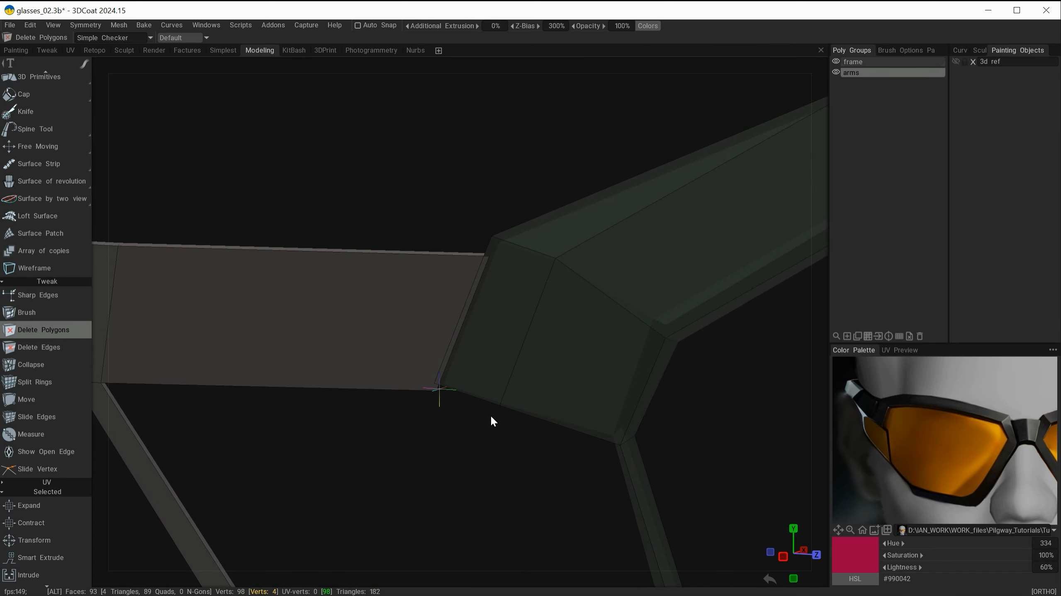
alt+right_drag(488, 409, 458, 410)
alt+middle_drag(489, 421, 480, 379)
alt+drag(486, 392, 403, 383)
alt+drag(403, 472, 451, 479)
alt+right_drag(451, 480, 504, 483)
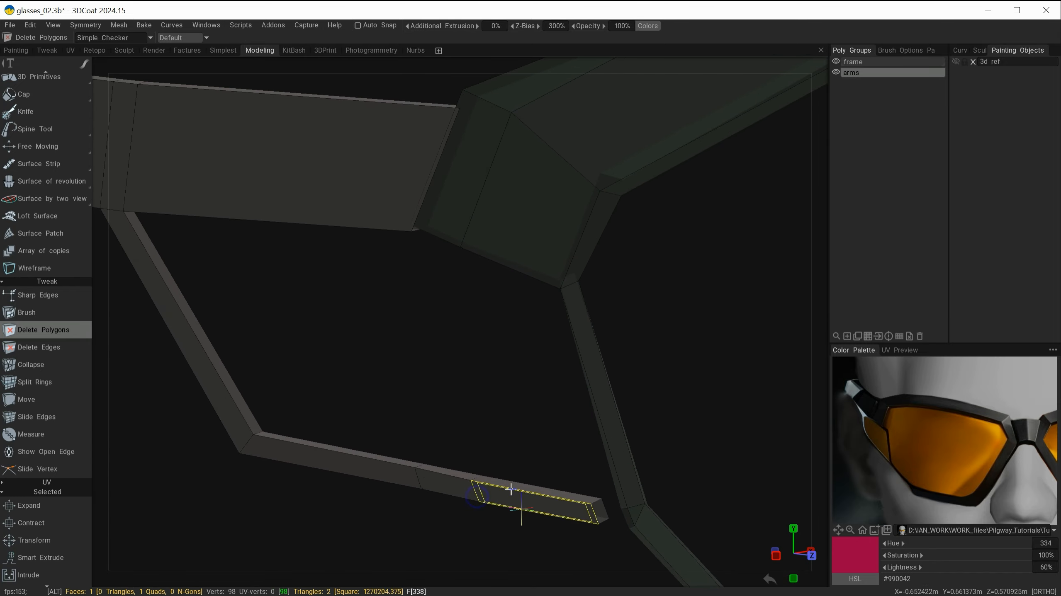
alt+middle_drag(507, 465, 452, 329)
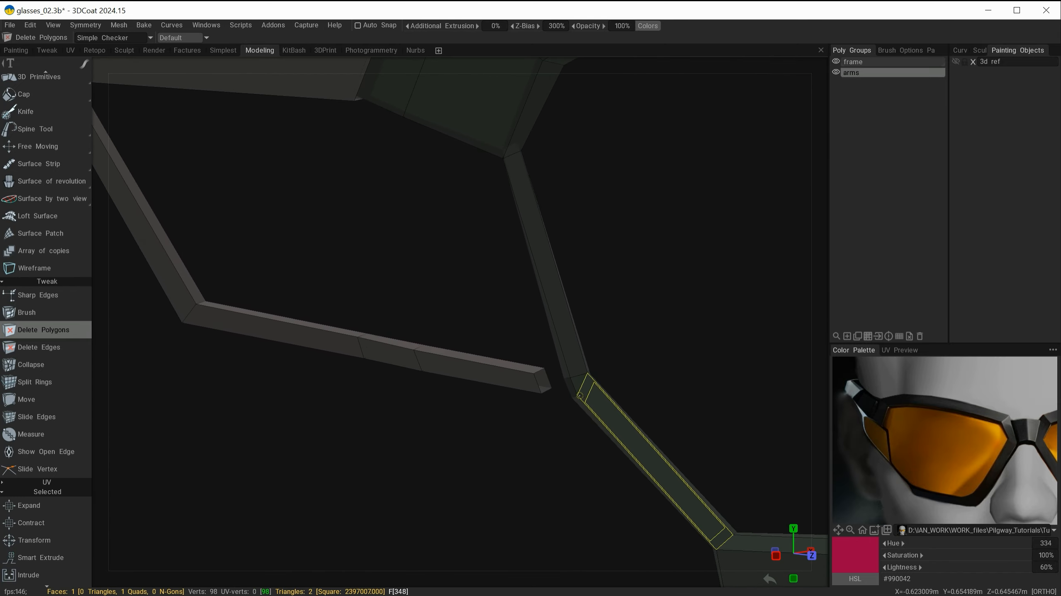
alt+right_drag(504, 451, 276, 411)
alt+middle_drag(398, 436, 412, 446)
alt+drag(414, 450, 373, 454)
alt+drag(656, 290, 602, 307)
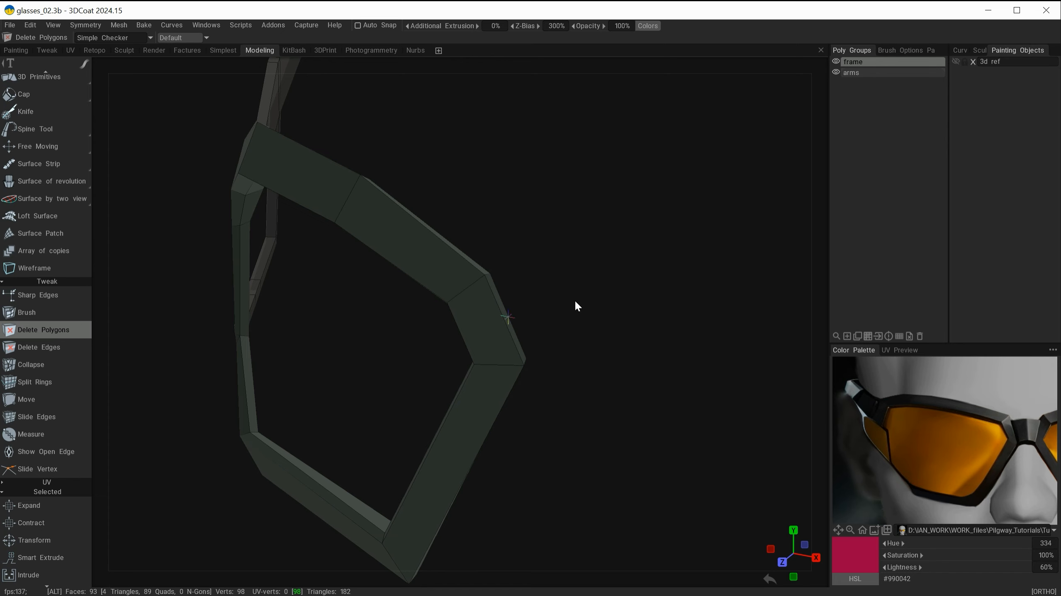
alt+right_drag(604, 308, 650, 308)
alt+middle_drag(651, 335, 639, 308)
alt+drag(640, 309, 516, 285)
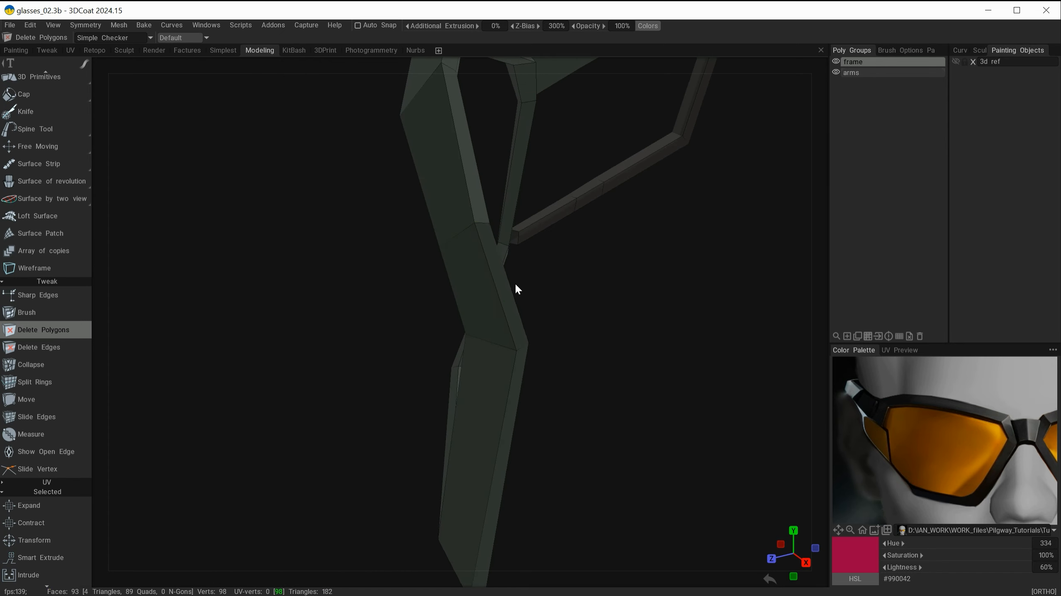
click(498, 270)
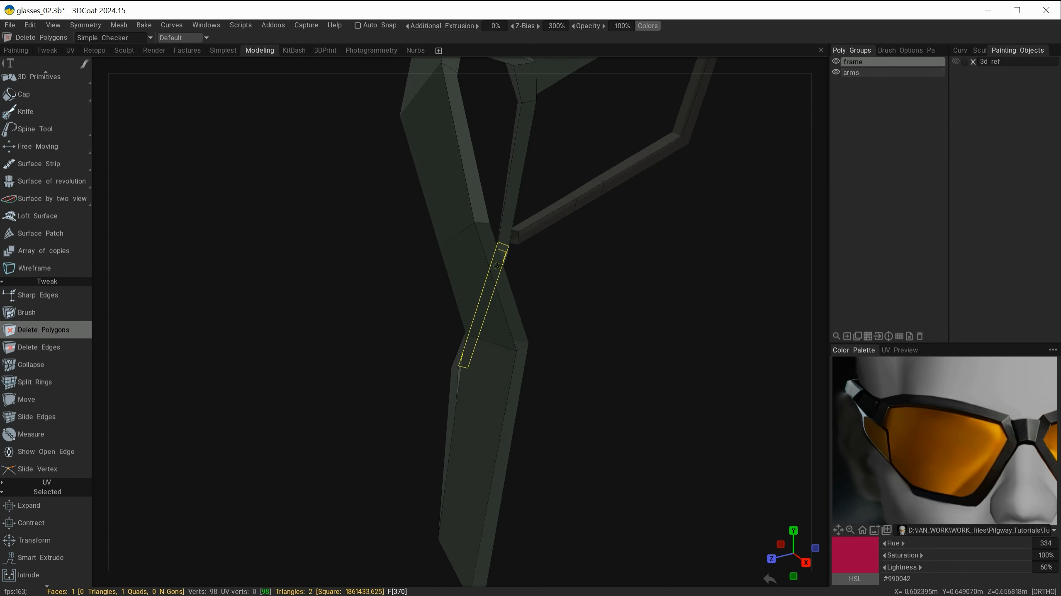
alt+drag(595, 321, 426, 330)
key(ctrl+z)
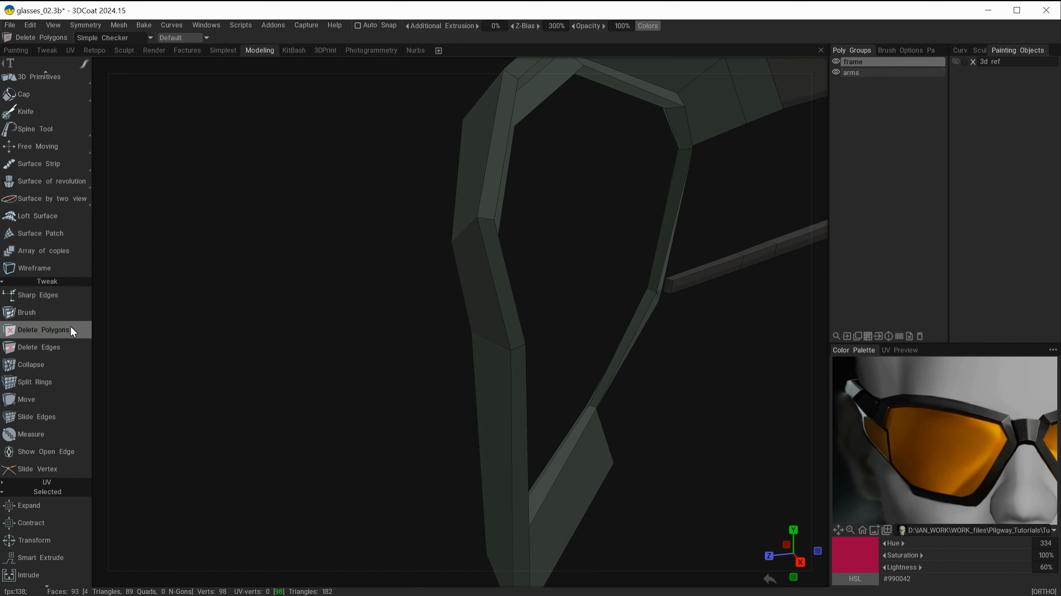
Step: Select the frame's outer face where the arm attaches
scroll(47, 101, up, 3)
click(47, 108)
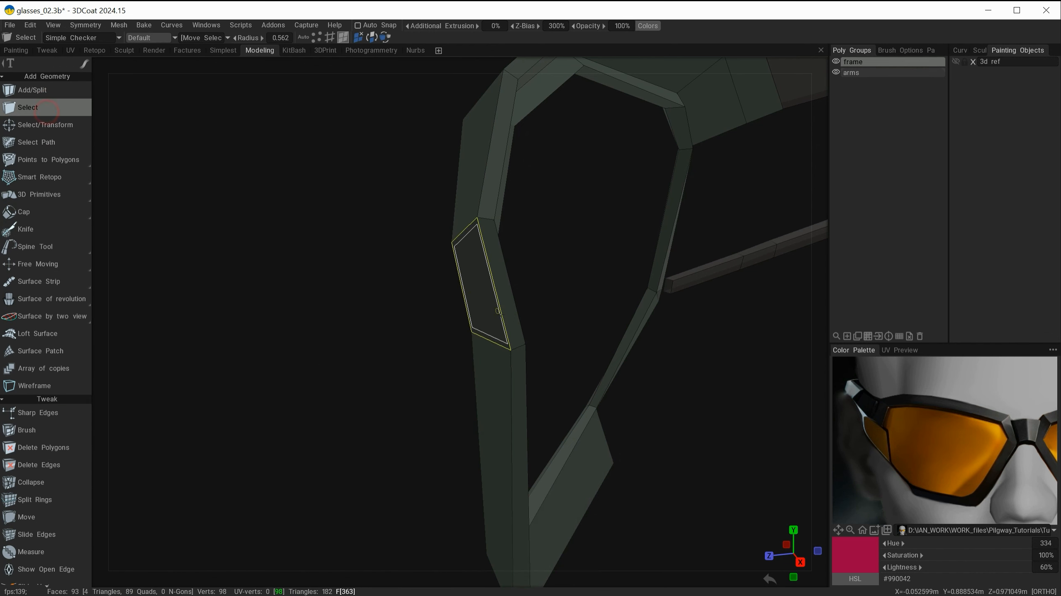
alt+drag(379, 365, 562, 285)
alt+right_drag(562, 285, 478, 284)
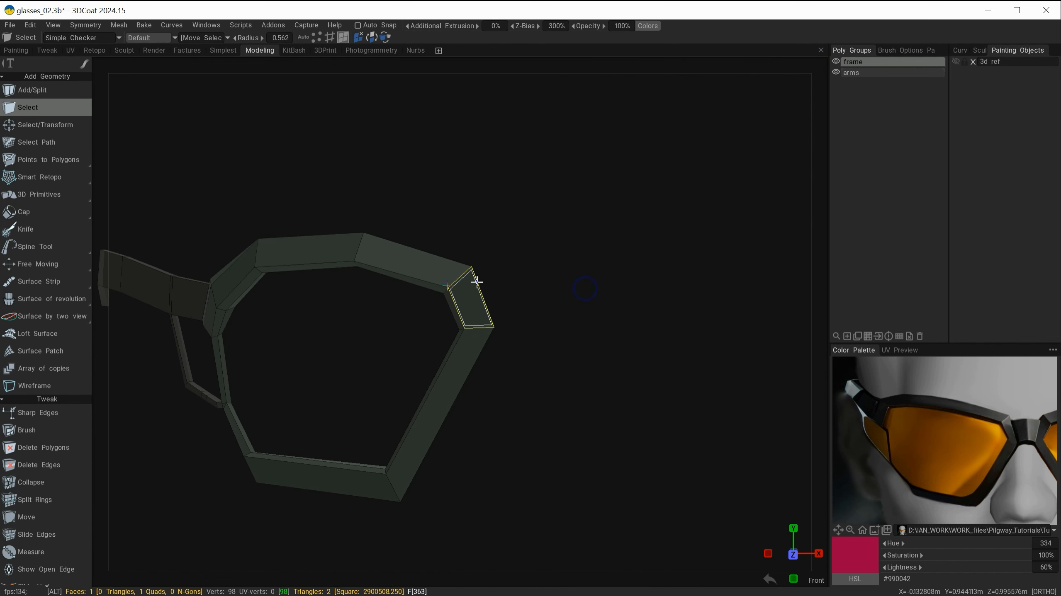
Step: Check the selected face against the head reference from several angles, then hide the reference and the arms group
click(956, 63)
alt+drag(611, 265, 557, 273)
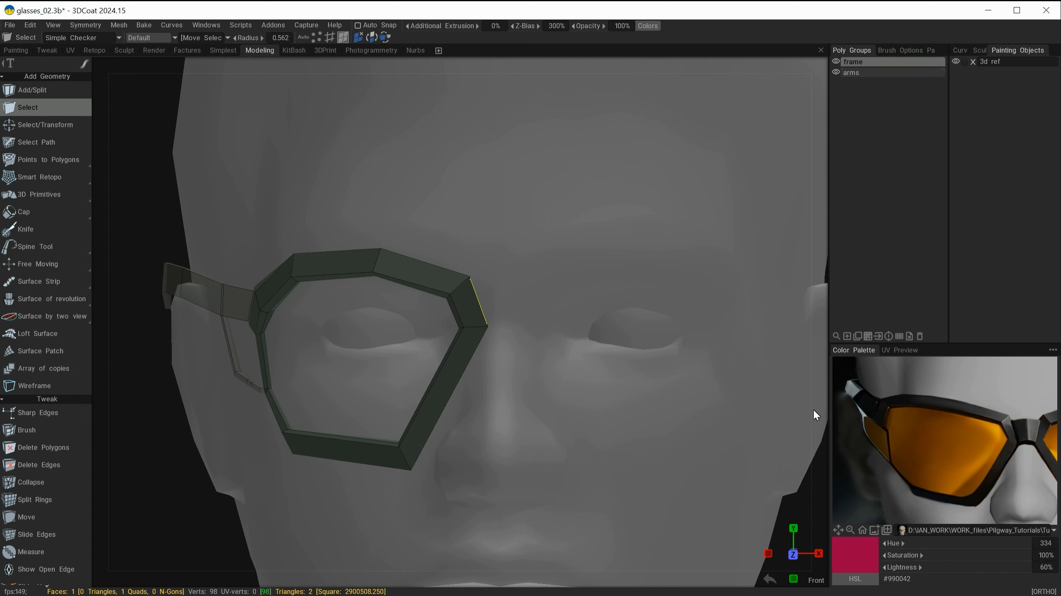
alt+drag(585, 303, 545, 314)
alt+drag(545, 314, 486, 270)
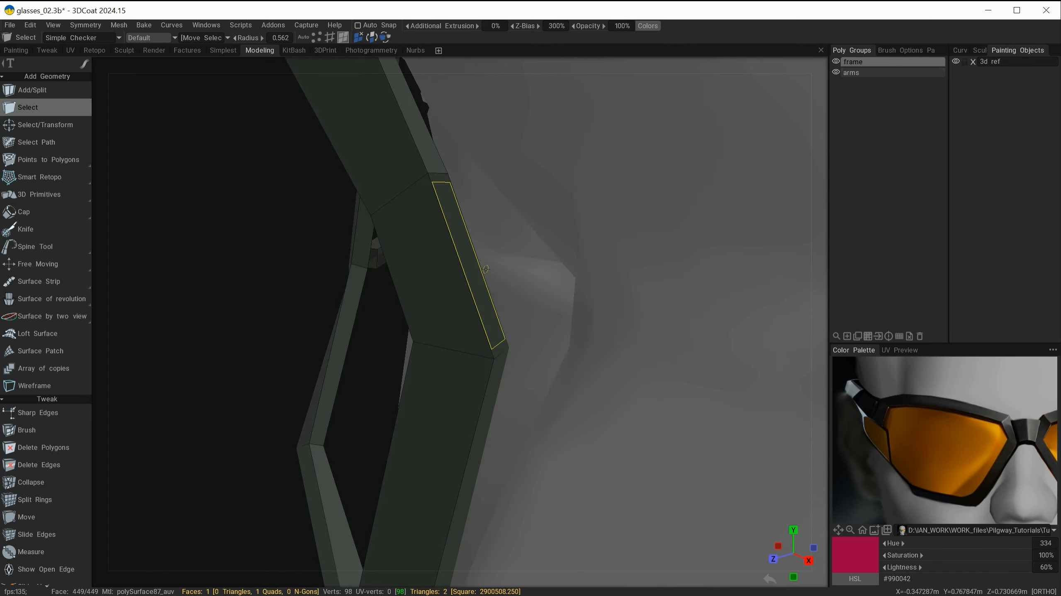
alt+drag(277, 379, 294, 332)
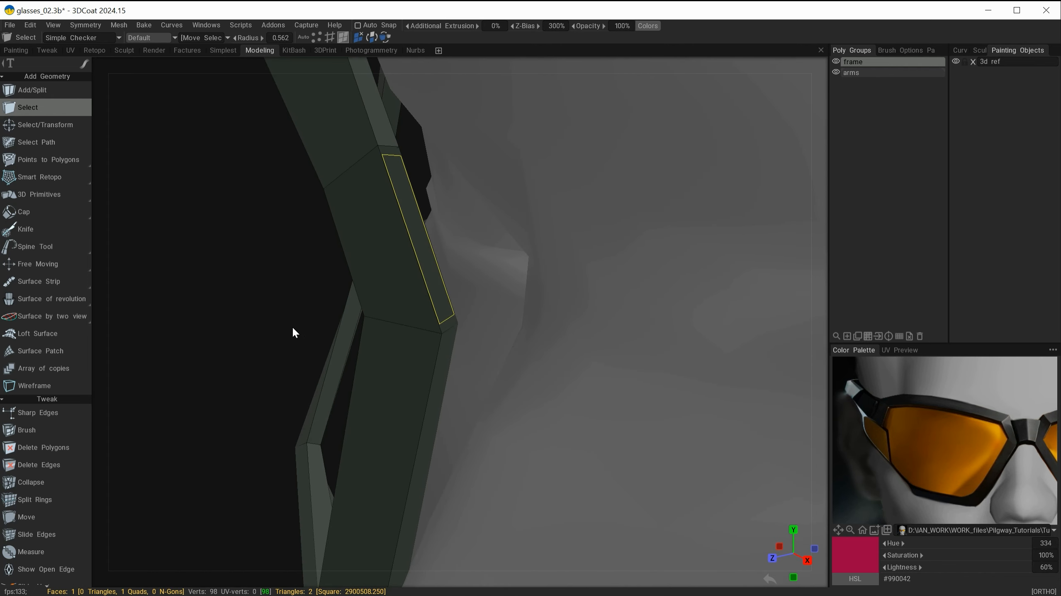
click(955, 61)
alt+drag(490, 264, 657, 166)
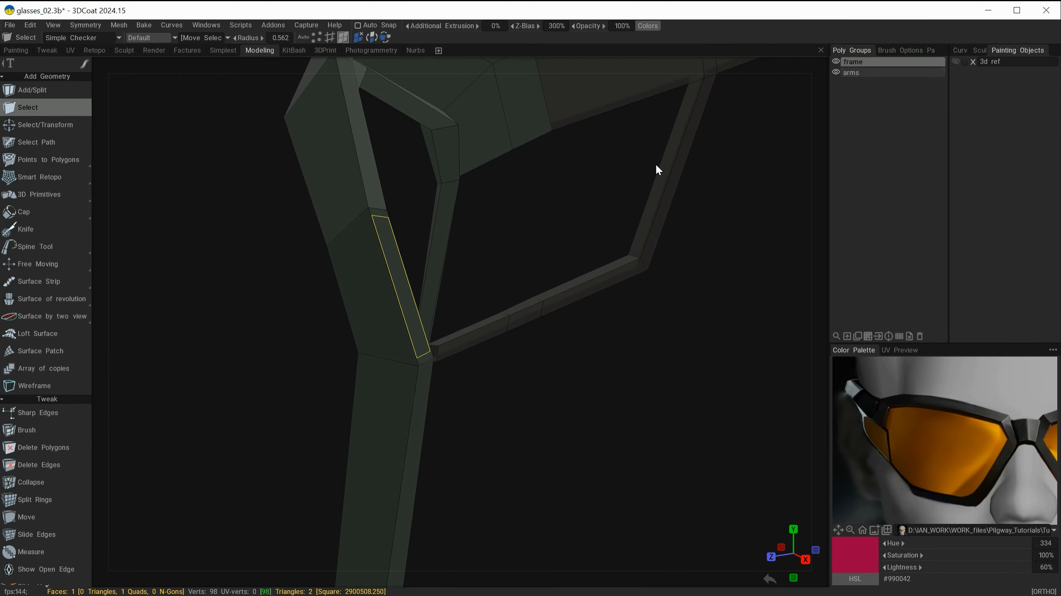
click(835, 72)
alt+drag(661, 234, 545, 243)
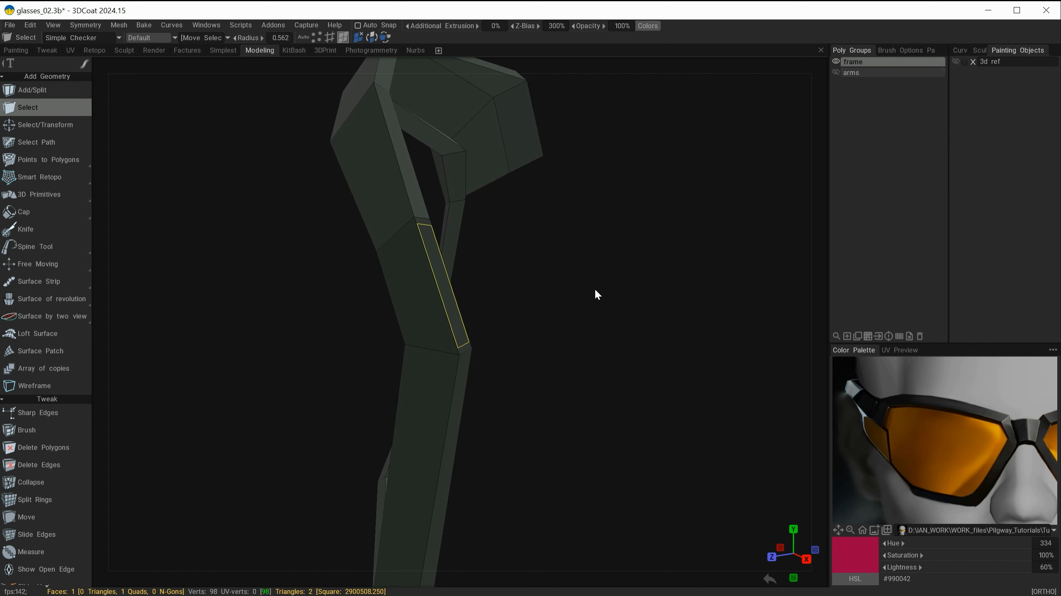
Step: Inset the selected face with an inset size of about 0.864
key(space)
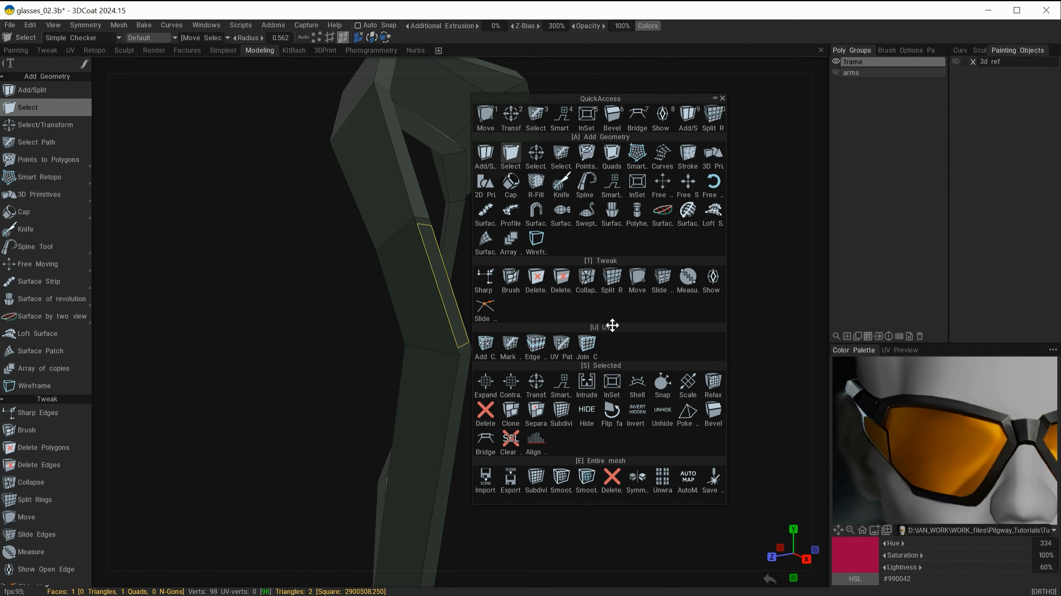
click(613, 383)
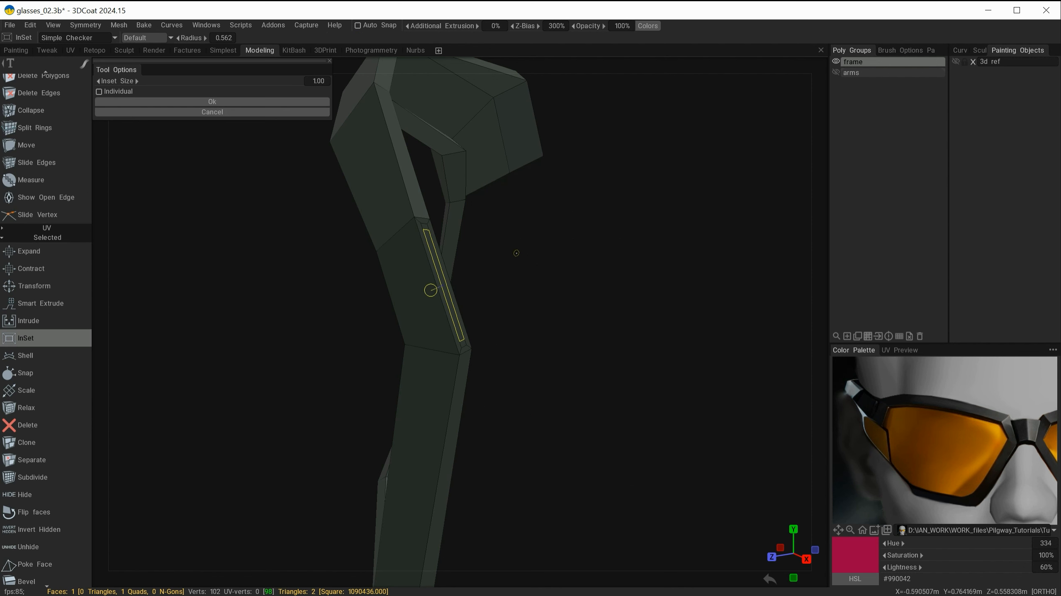
alt+drag(516, 253, 628, 312)
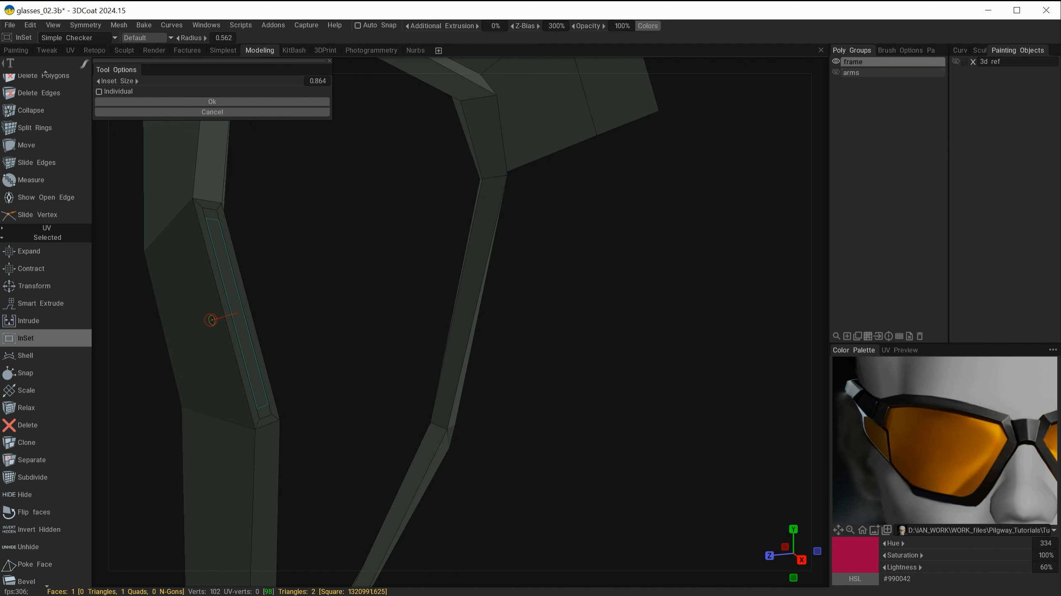
click(252, 104)
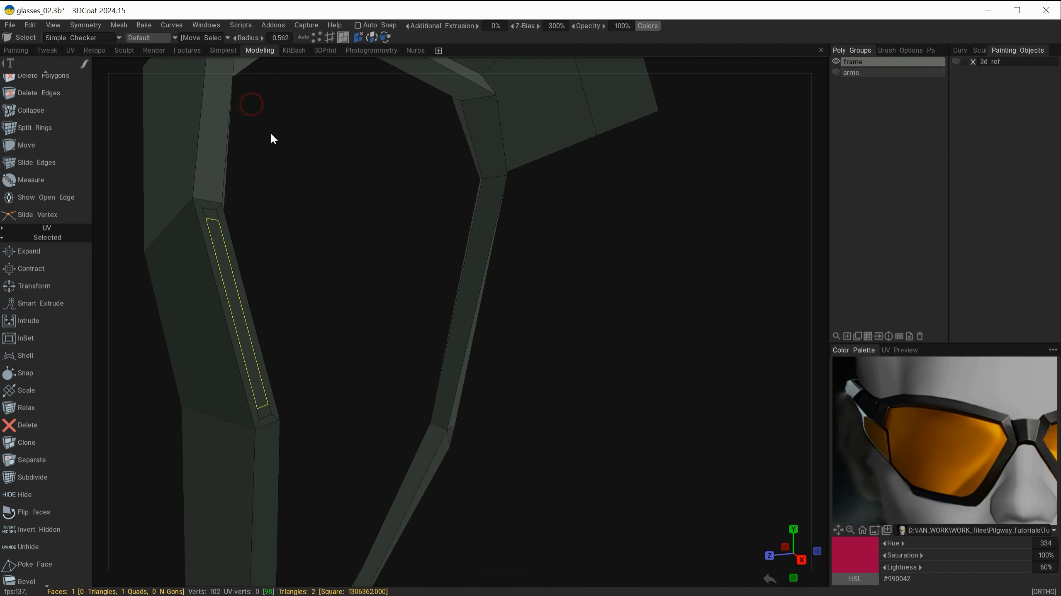
Step: Extrude the inset face outward from the frame with Select/Transform
alt+drag(548, 297, 467, 287)
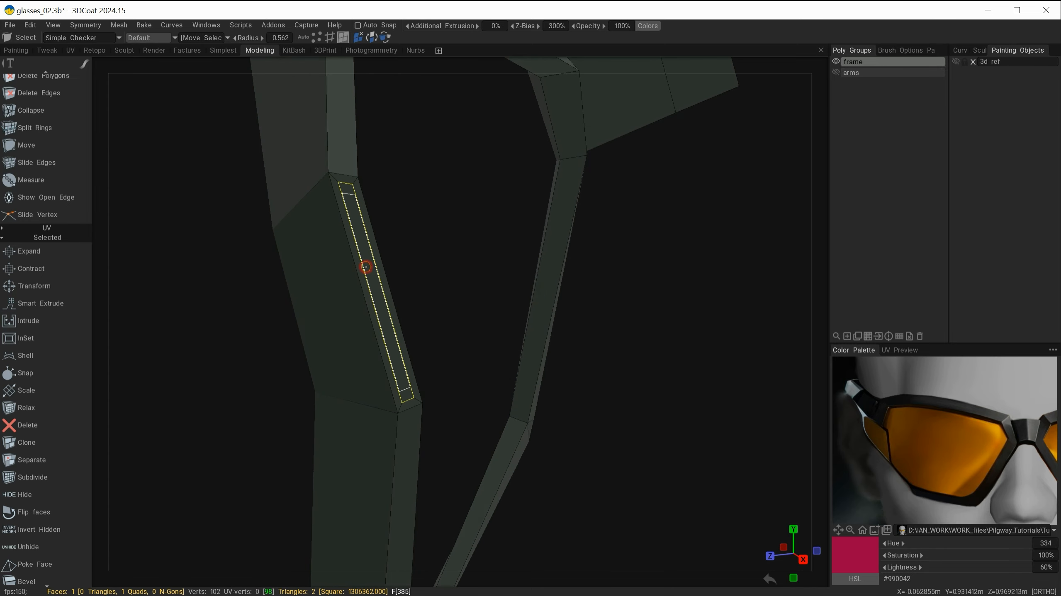
key(space)
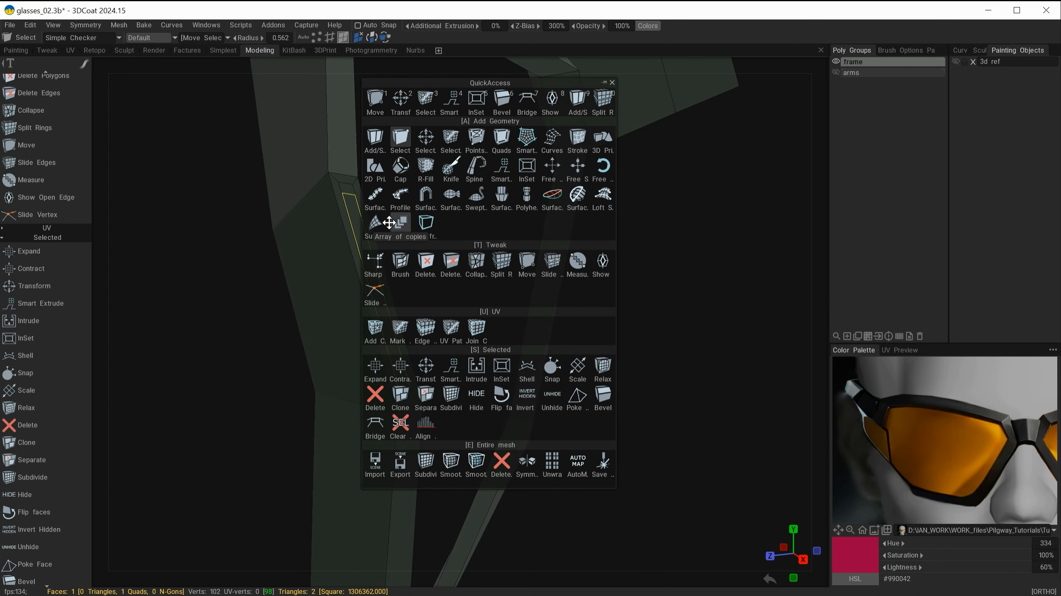
click(421, 139)
alt+drag(389, 228, 477, 264)
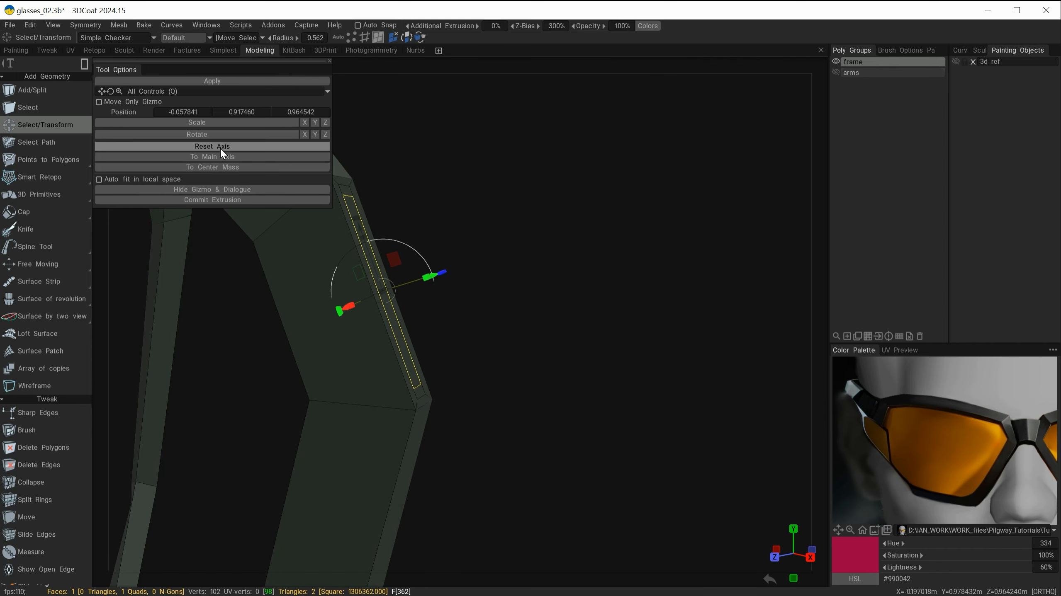
click(209, 199)
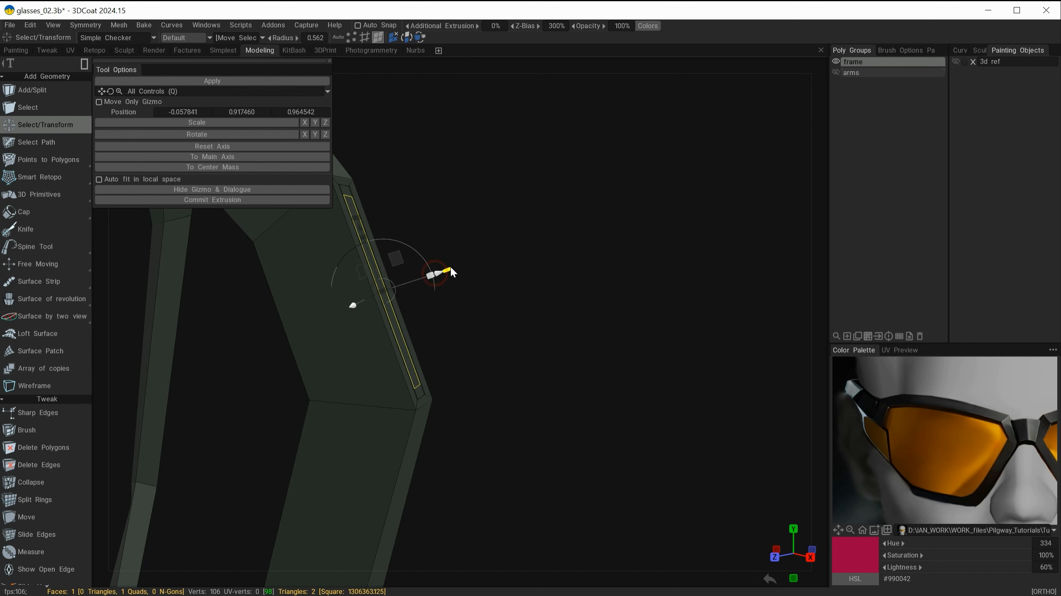
alt+drag(451, 271, 608, 201)
mouse_move(499, 221)
alt+mouse_down()
mouse_move(605, 202)
mouse_move(571, 180)
mouse_move(400, 236)
mouse_move(353, 224)
mouse_move(508, 236)
alt+mouse_up()
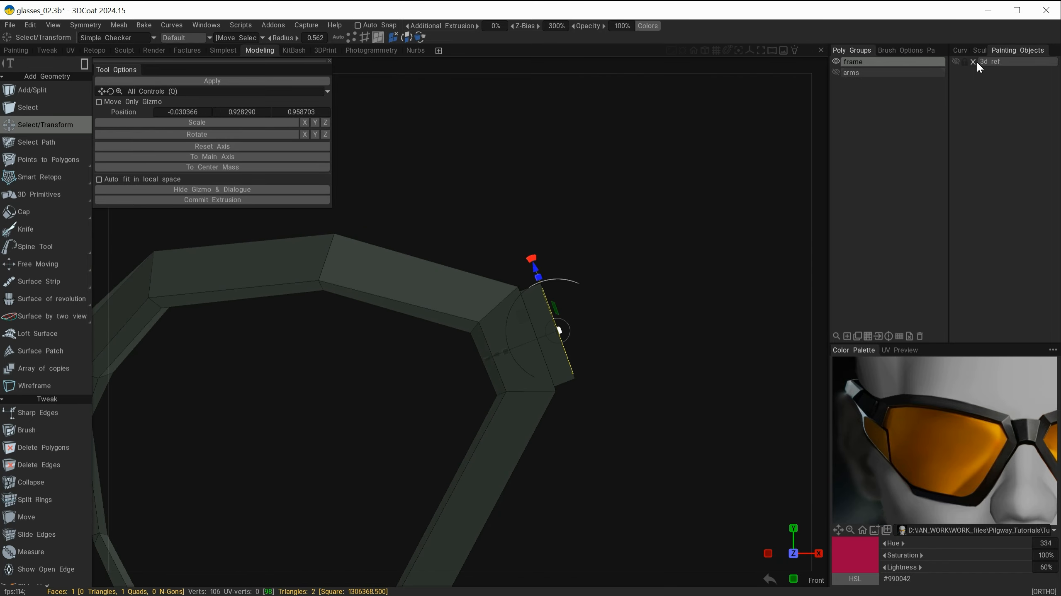
Step: Show the head reference and try repositioning the extruded face, undoing both moves
click(955, 61)
middle_drag(758, 208, 684, 189)
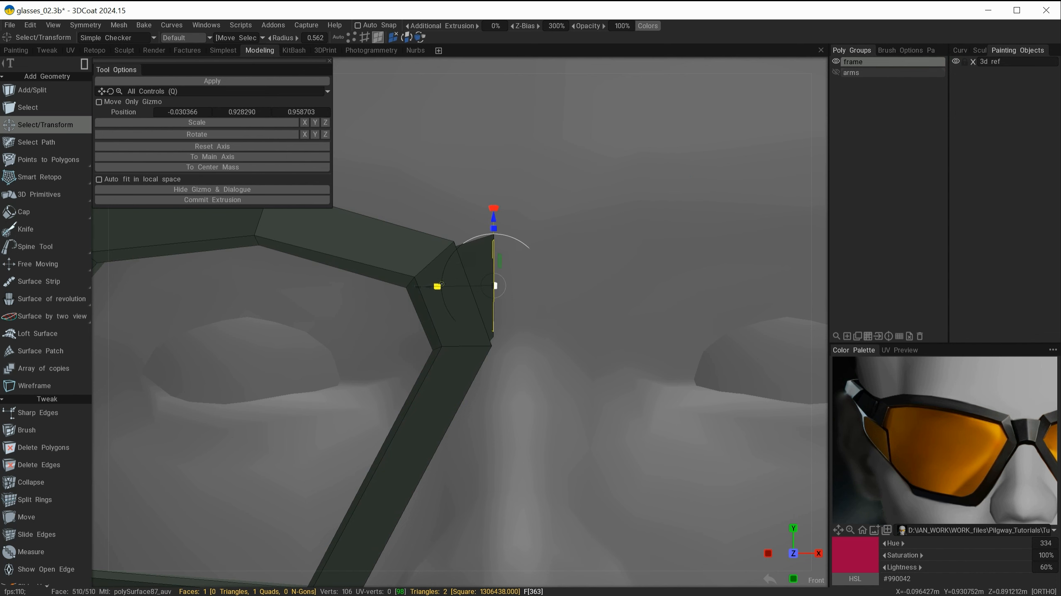
drag(429, 287, 402, 409)
alt+right_drag(433, 436, 471, 370)
alt+drag(472, 371, 453, 387)
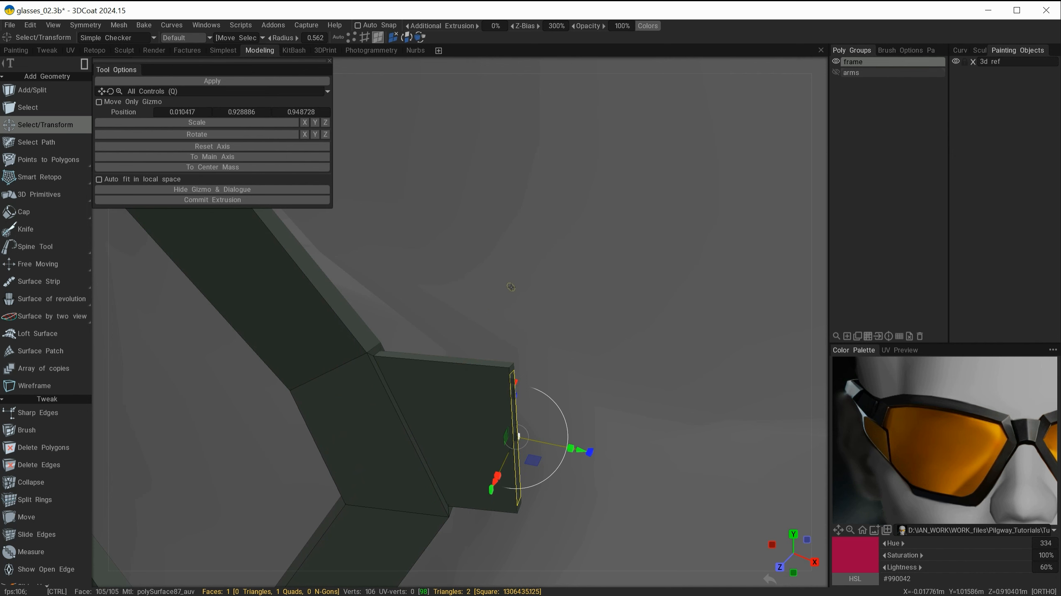
key(ctrl+z)
key(ctrl+z)
Step: Push the extruded face further outward toward the temple along its axis
mouse_move(507, 320)
alt+mouse_down()
mouse_move(544, 276)
mouse_move(528, 256)
alt+mouse_up()
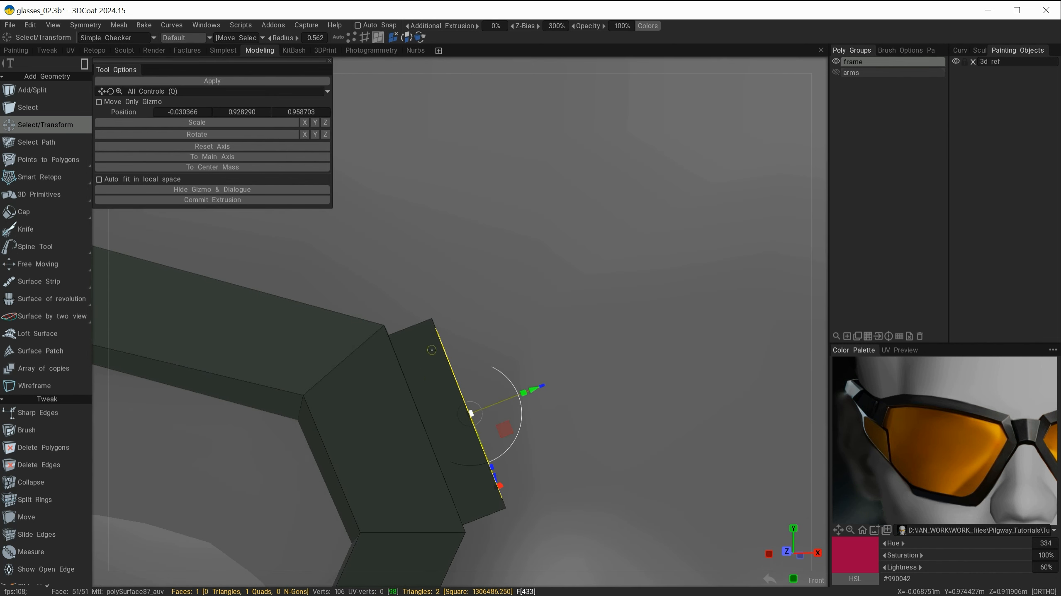
alt+drag(579, 350, 533, 326)
alt+right_drag(519, 311, 456, 314)
alt+drag(456, 314, 571, 225)
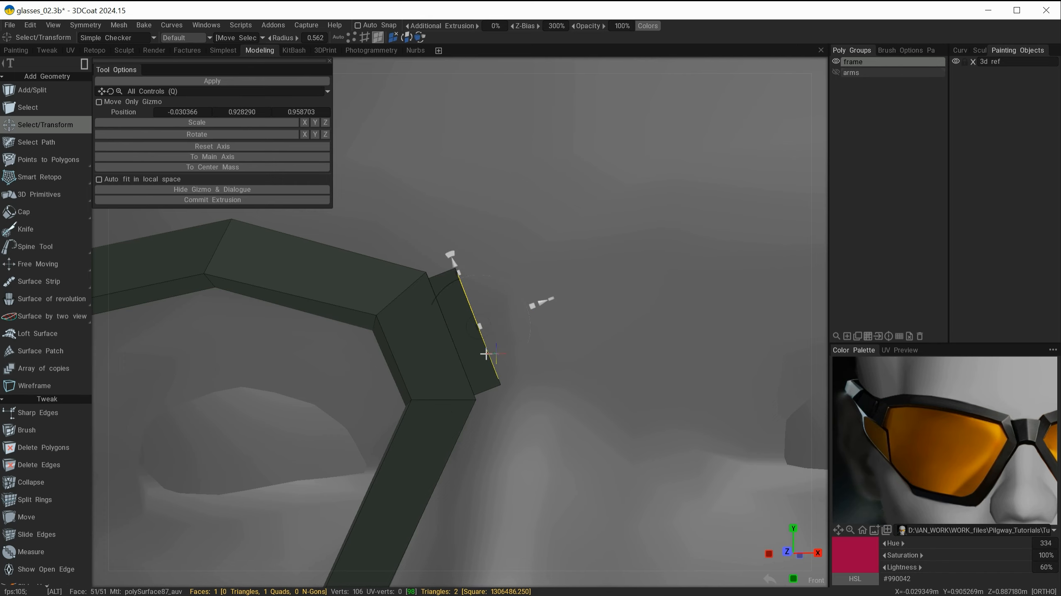
alt+drag(485, 354, 567, 370)
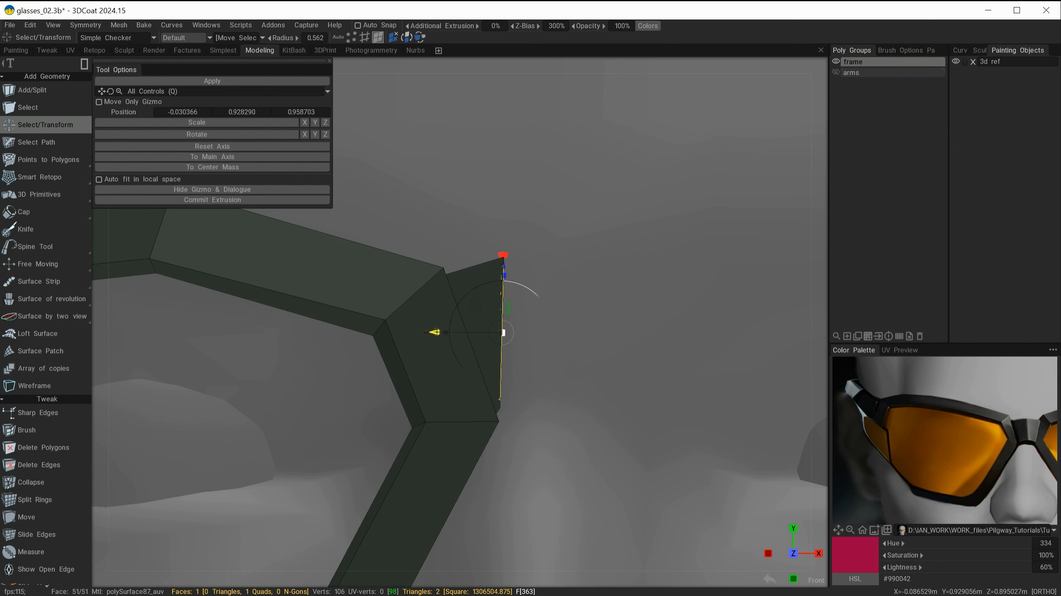
drag(436, 335, 484, 337)
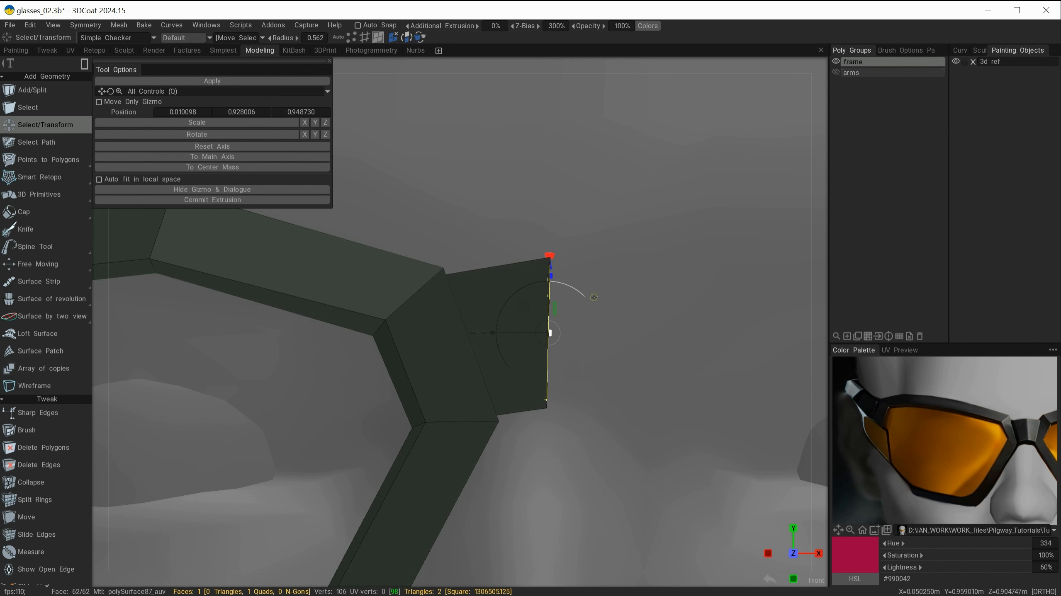
alt+drag(626, 282, 568, 339)
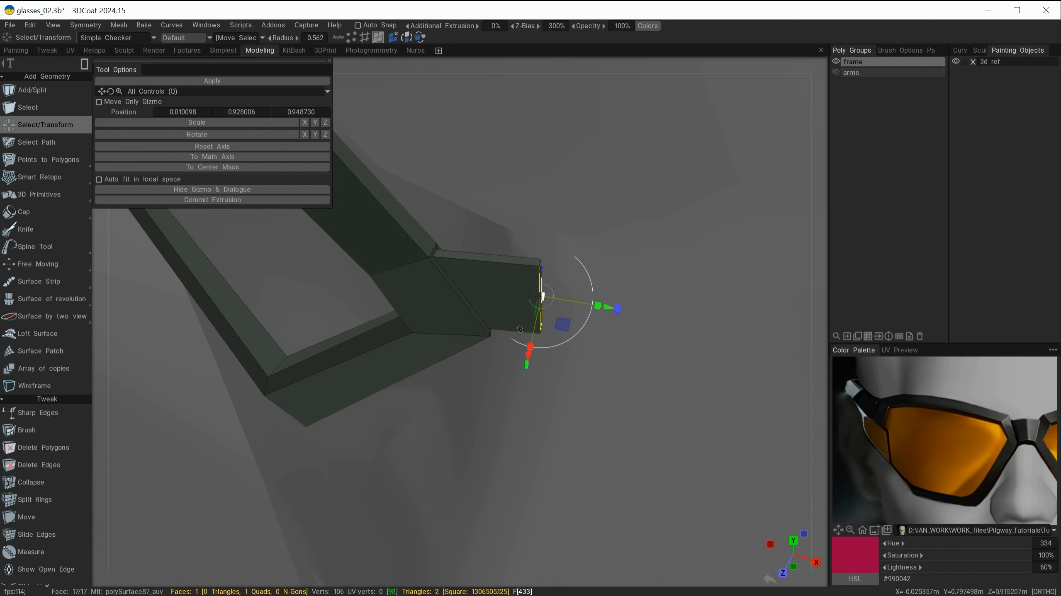
alt+drag(602, 308, 477, 374)
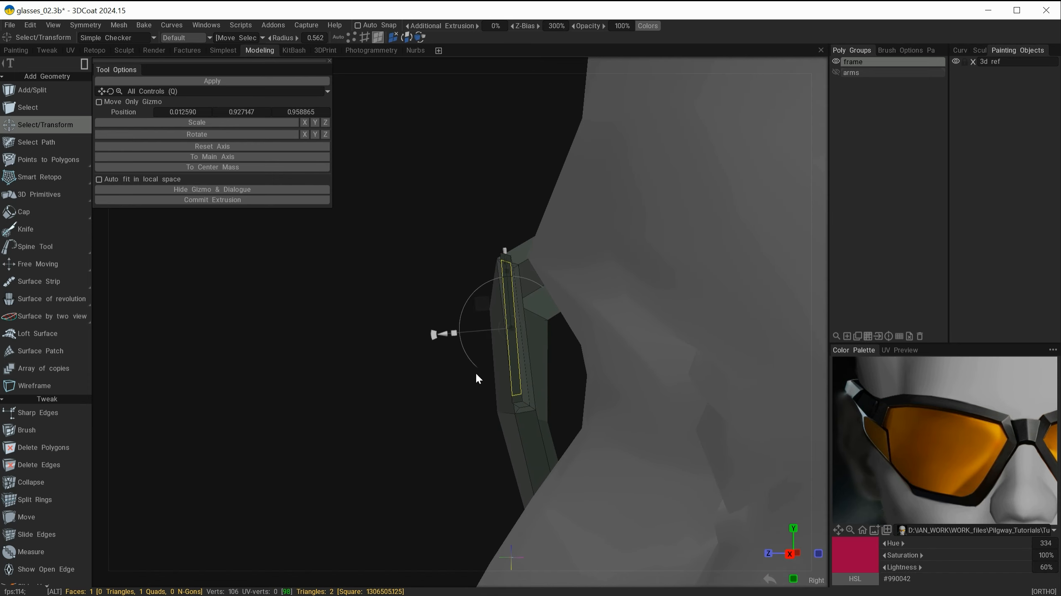
drag(435, 337, 537, 343)
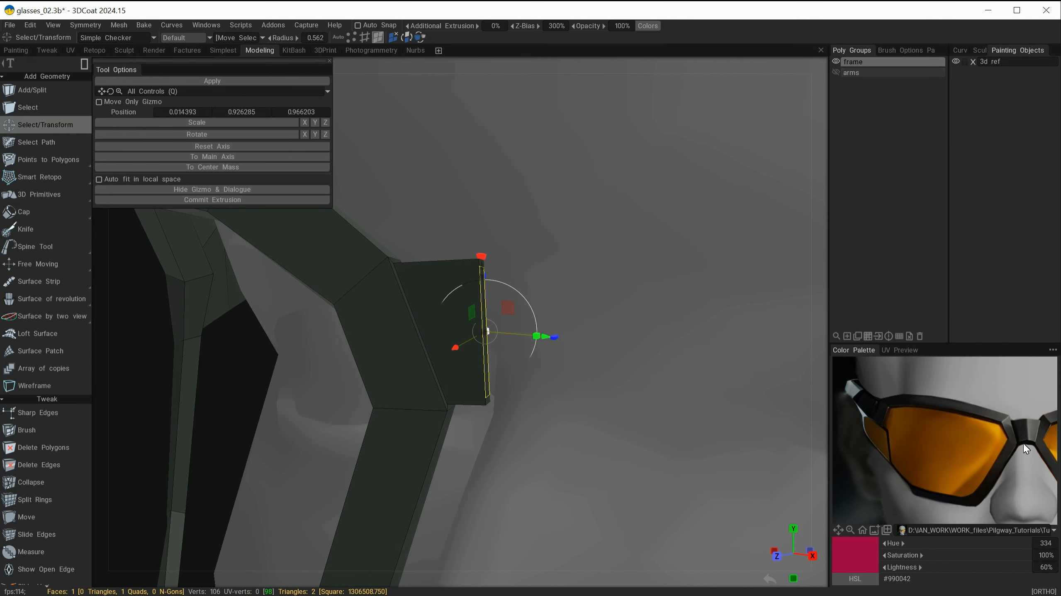
Step: Scale up the extruded end face and finish the transform
alt+drag(547, 332, 509, 387)
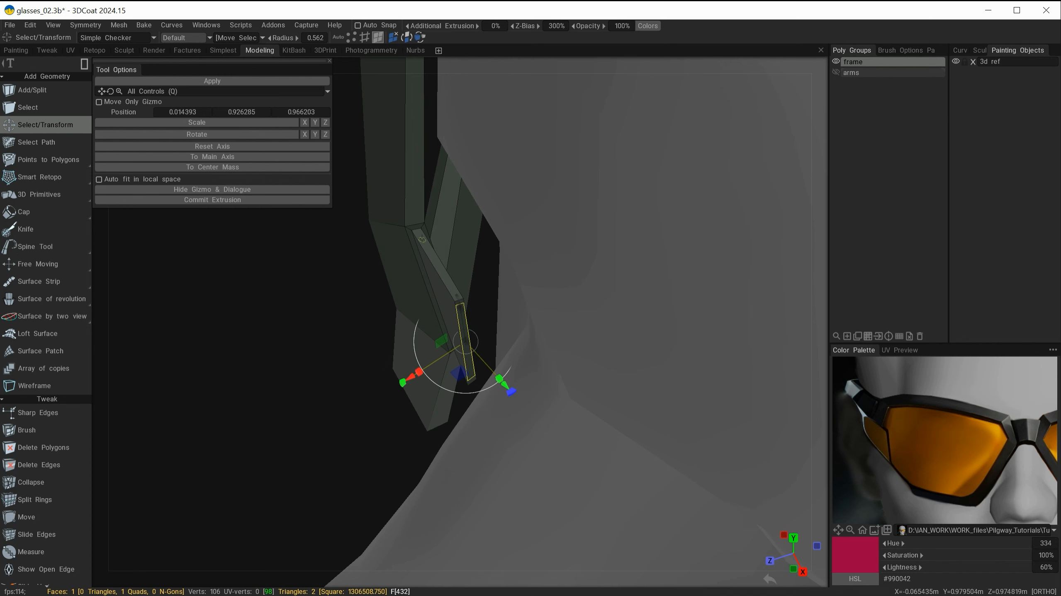
alt+drag(539, 342, 534, 343)
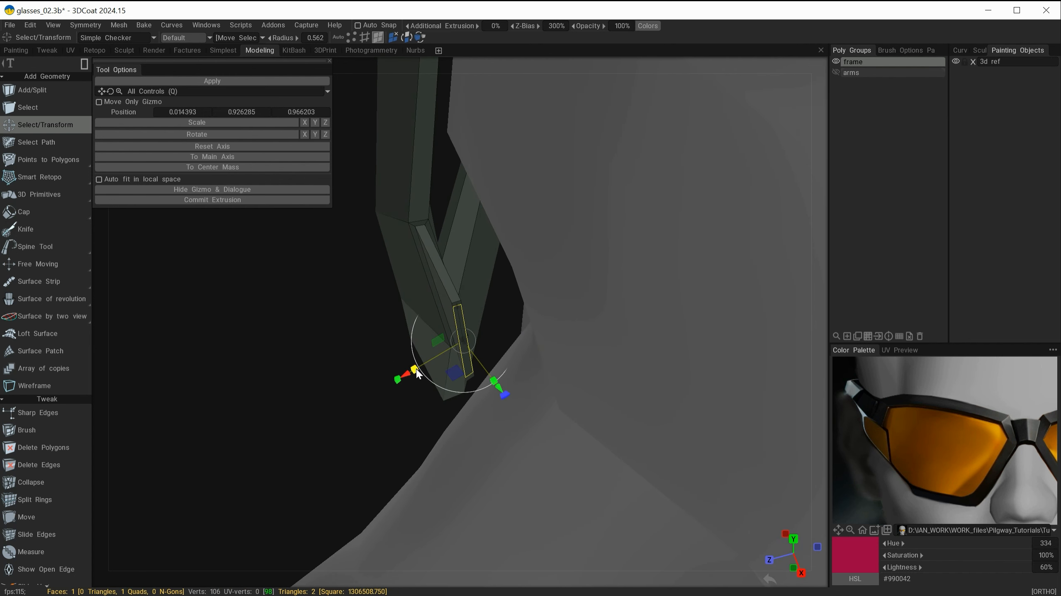
drag(416, 369, 388, 377)
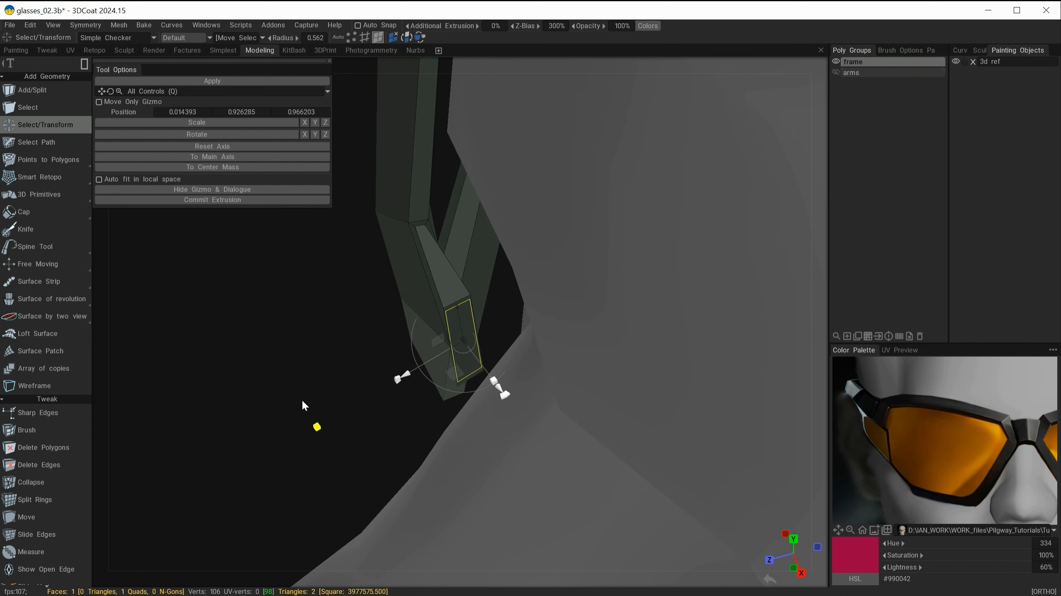
alt+drag(383, 419, 411, 407)
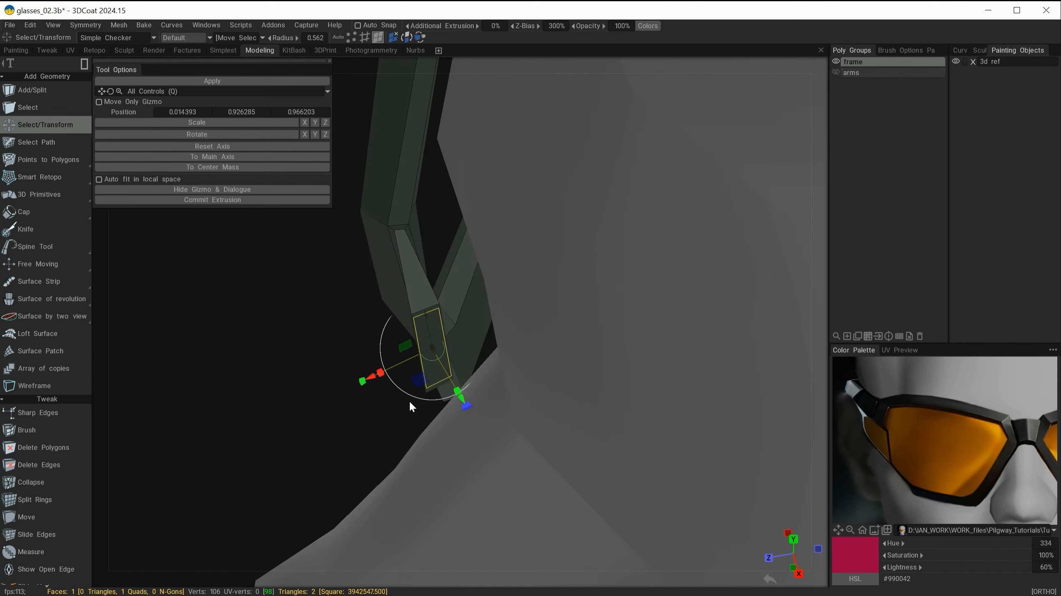
drag(380, 372, 491, 289)
key(Escape)
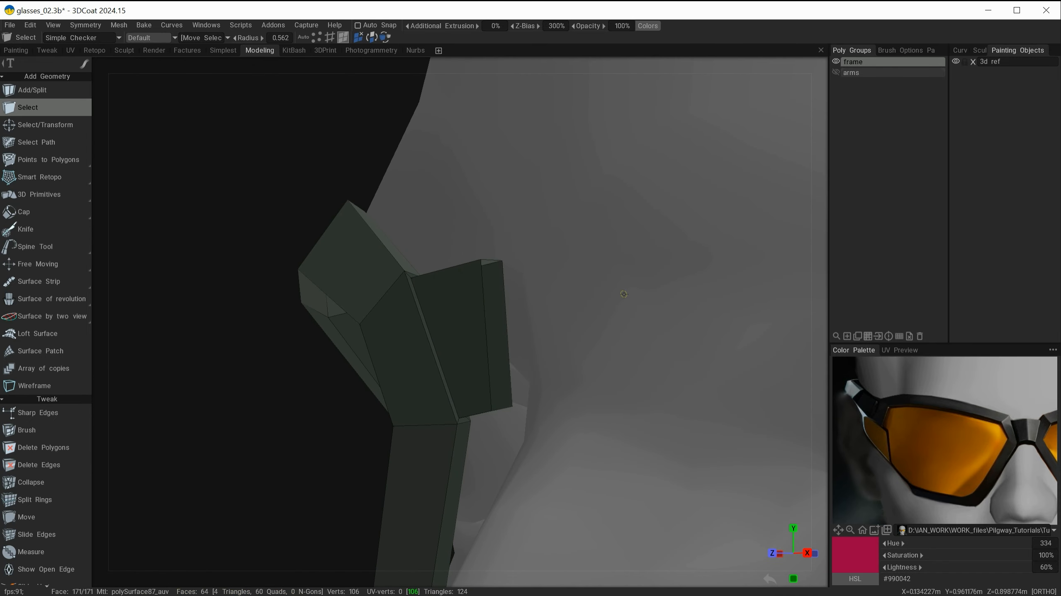
Step: Show the arms group again and view the frame and arm together
alt+drag(549, 355, 570, 271)
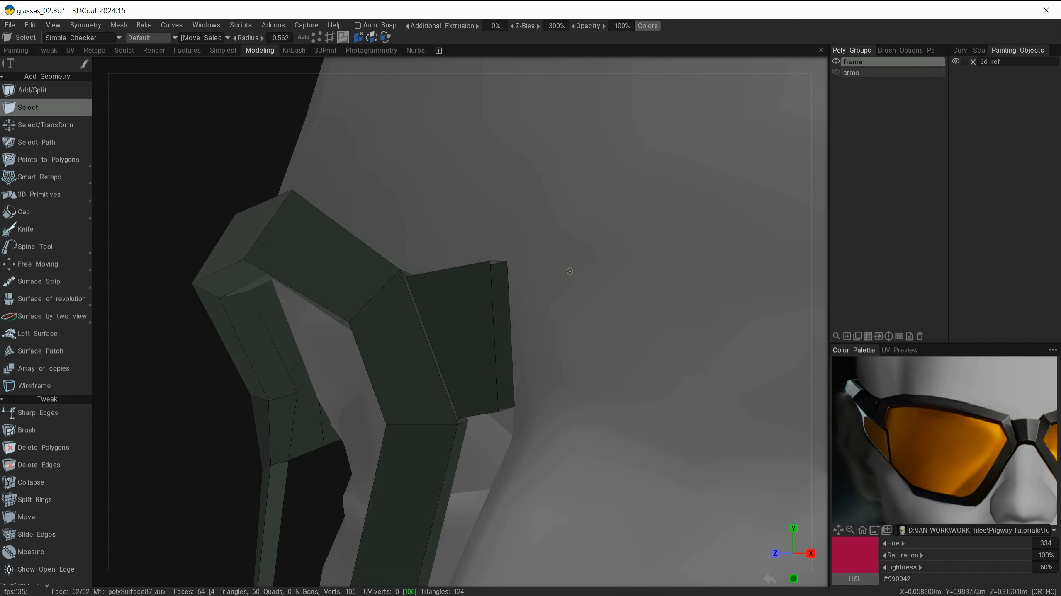
alt+drag(566, 325, 519, 405)
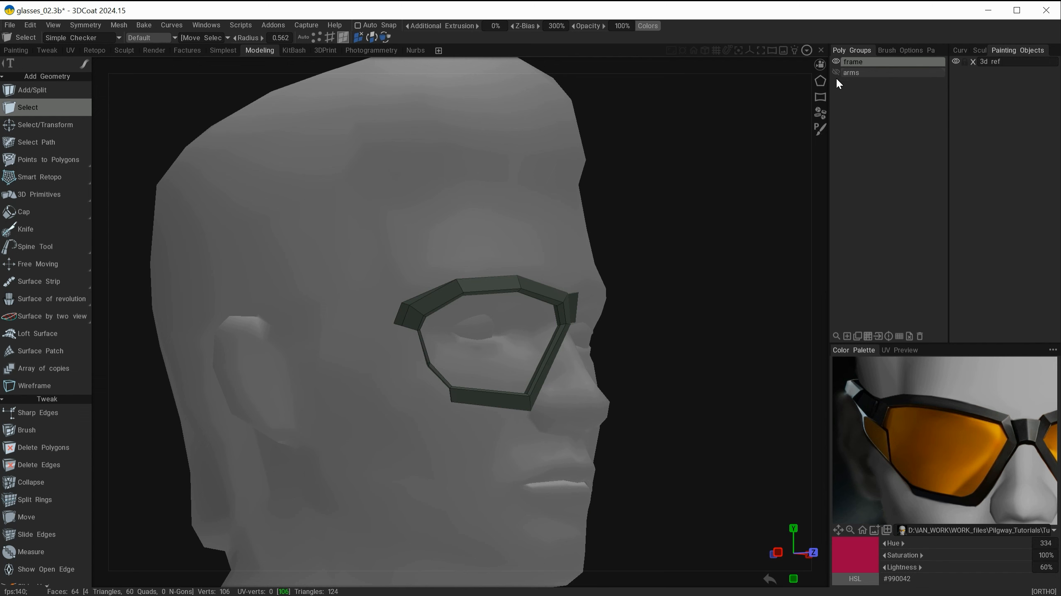
click(836, 72)
alt+drag(618, 301, 685, 292)
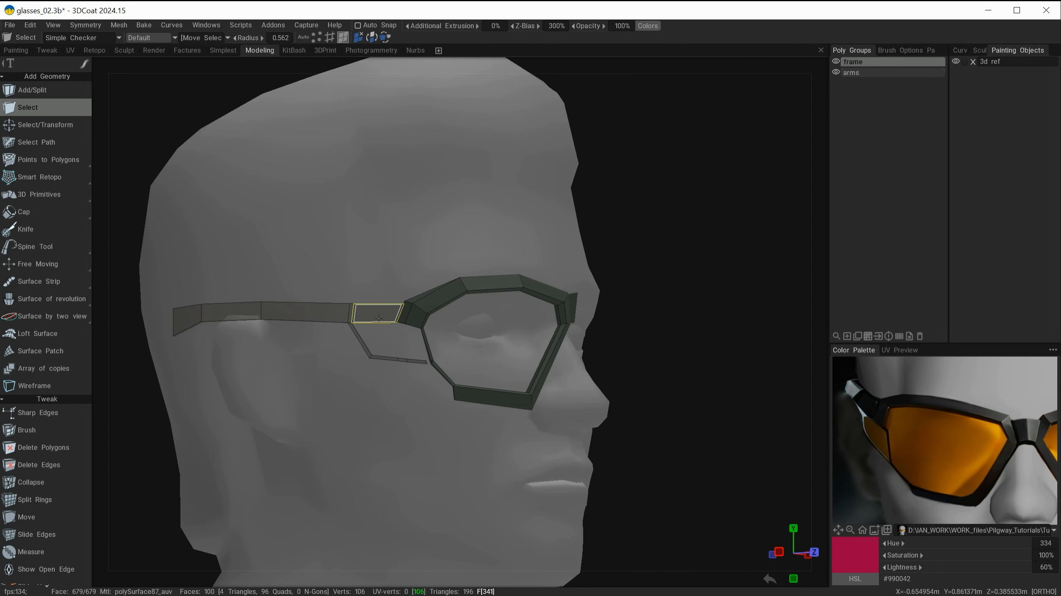
Step: Weld the arm's upper end vertex onto the matching outer corner vertex of the lens rim with the Move tool
mouse_move(390, 337)
alt+mouse_down()
mouse_move(457, 478)
mouse_move(428, 461)
mouse_move(400, 341)
alt+mouse_up()
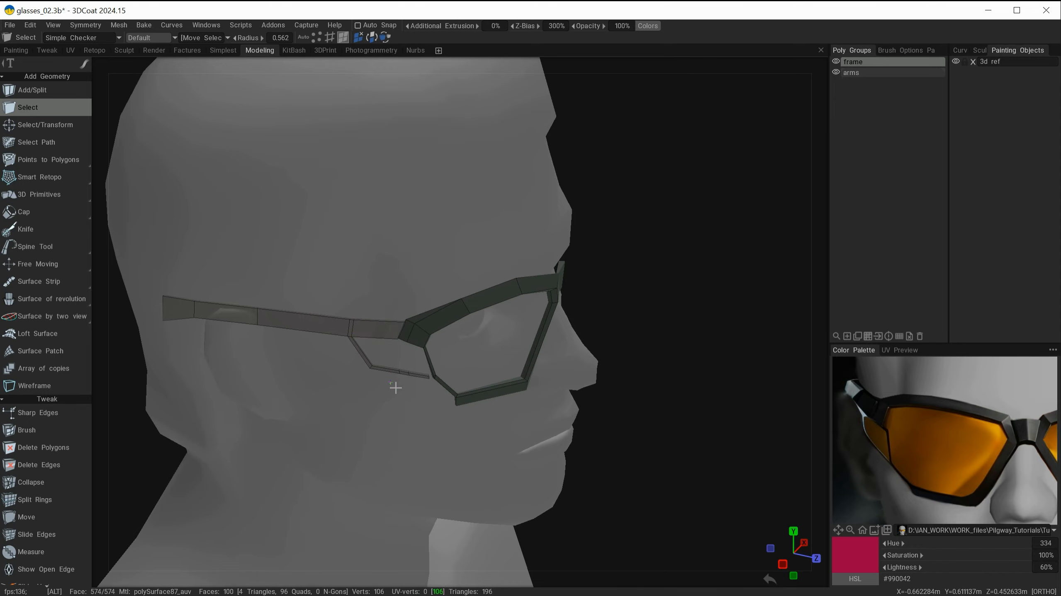
alt+right_drag(395, 388, 532, 347)
alt+middle_drag(531, 347, 656, 297)
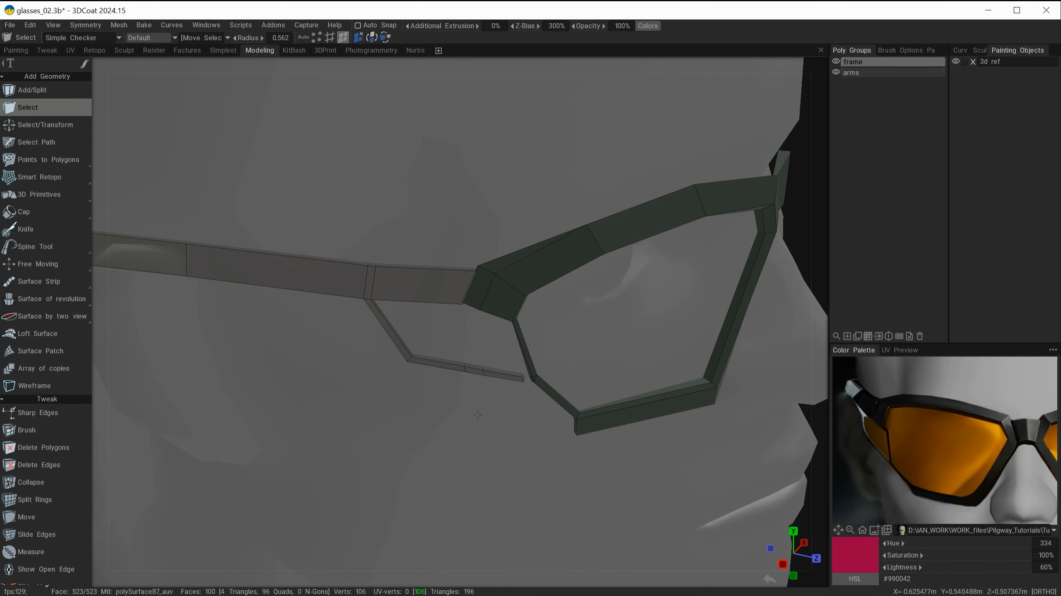
alt+drag(477, 414, 413, 397)
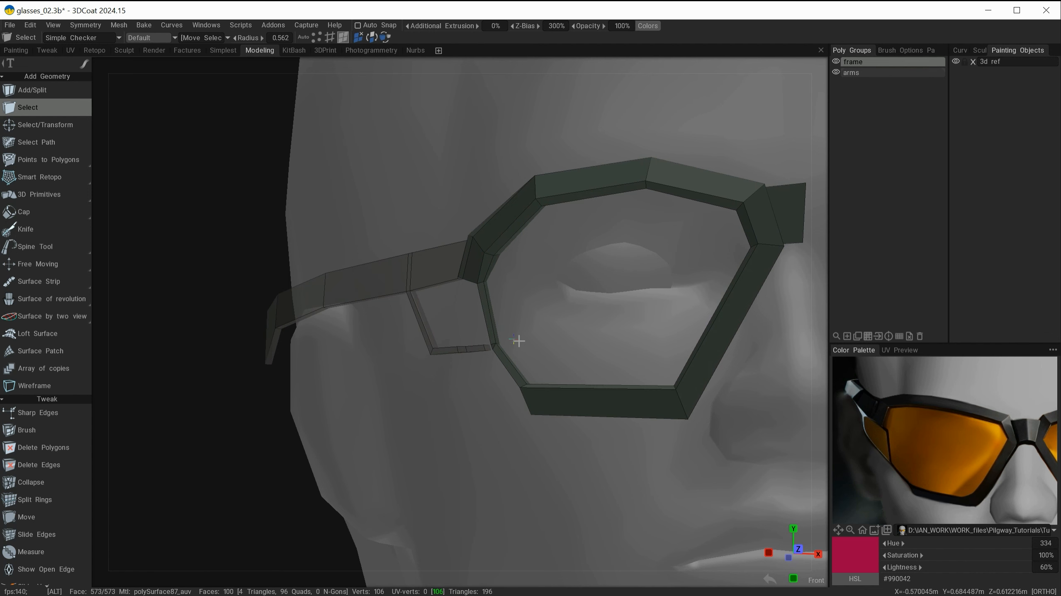
alt+right_drag(519, 341, 585, 326)
alt+middle_drag(585, 326, 567, 343)
alt+drag(567, 343, 658, 364)
alt+middle_drag(606, 285, 701, 299)
alt+right_drag(525, 296, 585, 344)
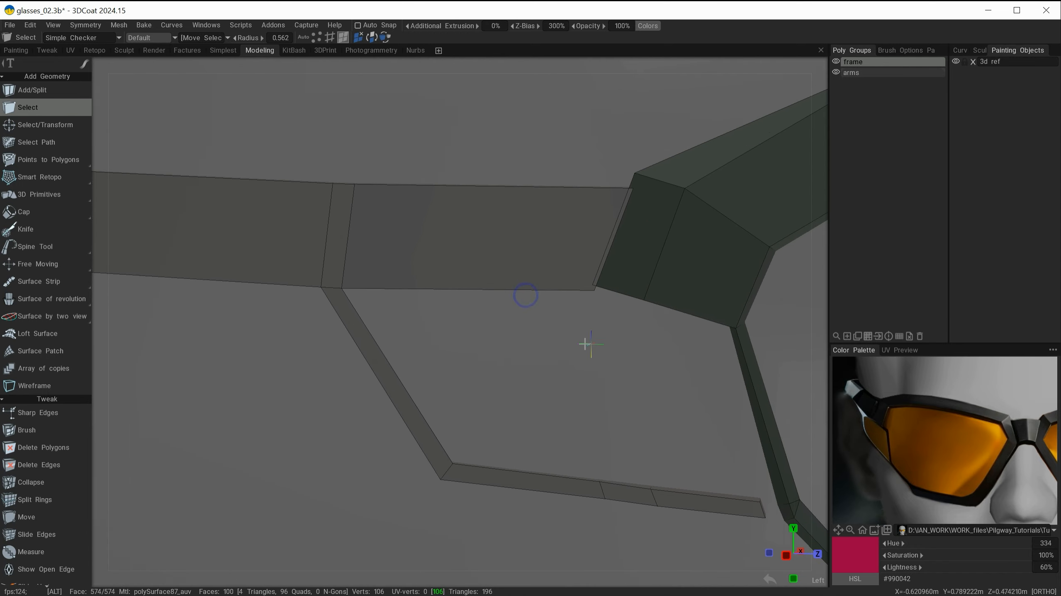
alt+middle_drag(584, 344, 602, 365)
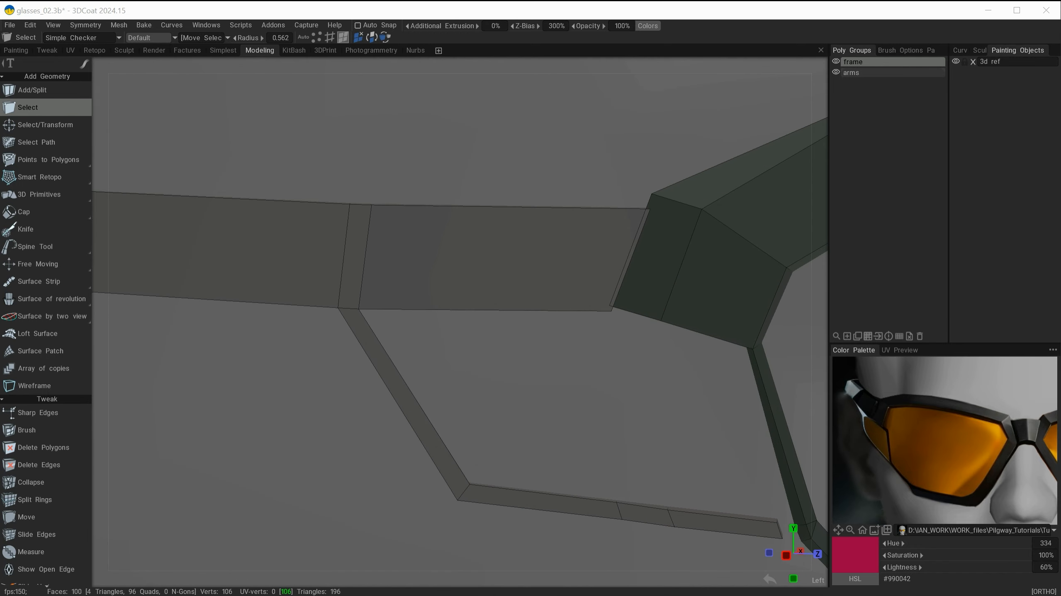
click(29, 518)
alt+middle_drag(564, 270, 496, 321)
alt+right_drag(496, 321, 515, 365)
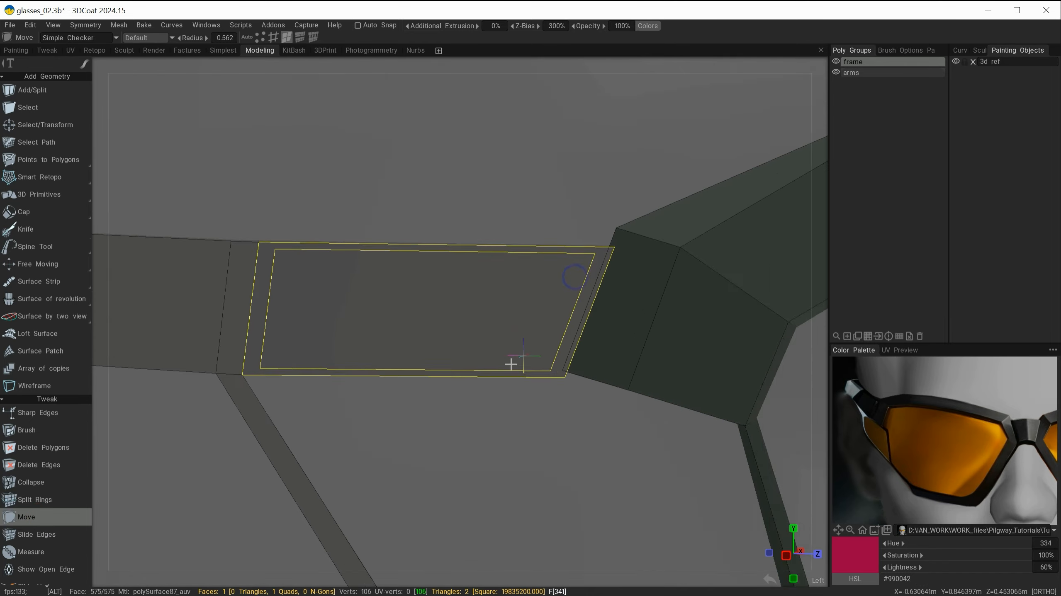
alt+drag(514, 364, 487, 373)
click(260, 37)
alt+drag(499, 273, 530, 277)
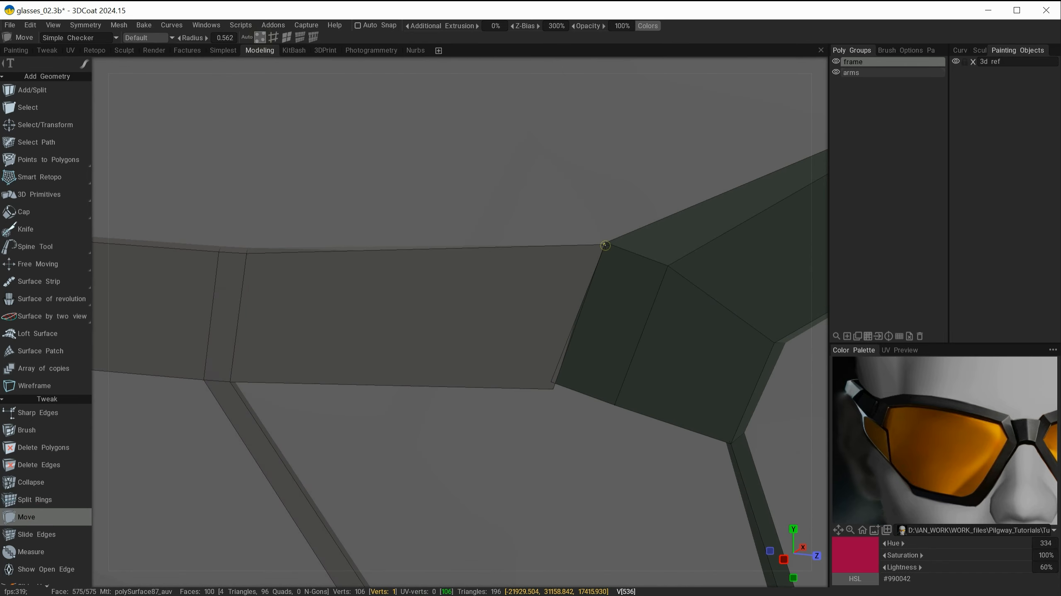
alt+drag(605, 246, 689, 355)
Step: Weld the neighbouring arm end vertices onto the rim's corner vertices at the junction
drag(635, 307, 639, 298)
alt+drag(661, 349, 627, 259)
alt+middle_drag(626, 259, 553, 180)
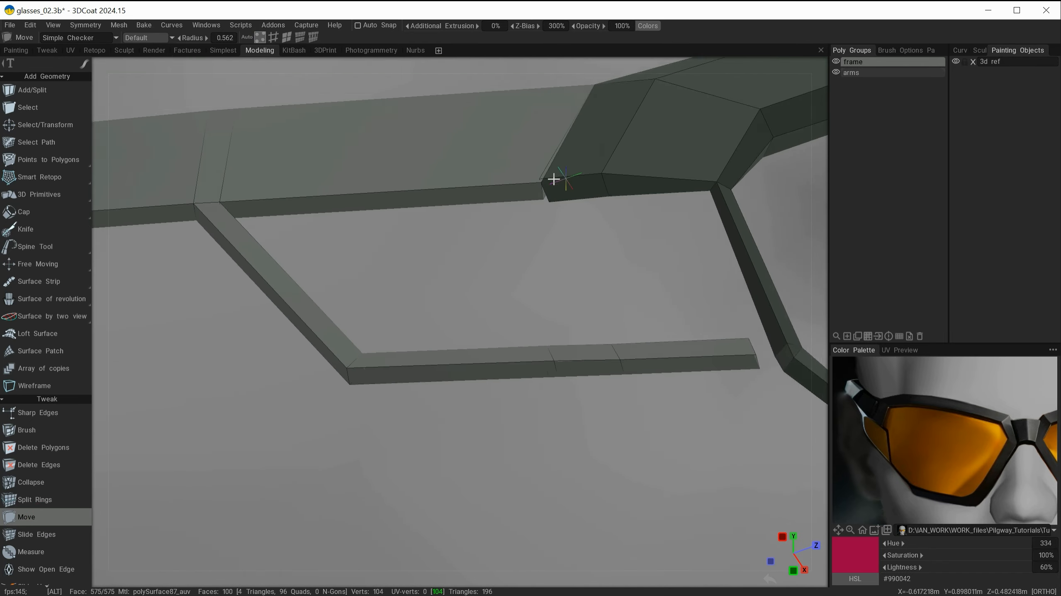
alt+right_drag(554, 179, 576, 137)
alt+middle_drag(575, 137, 547, 263)
drag(565, 260, 567, 263)
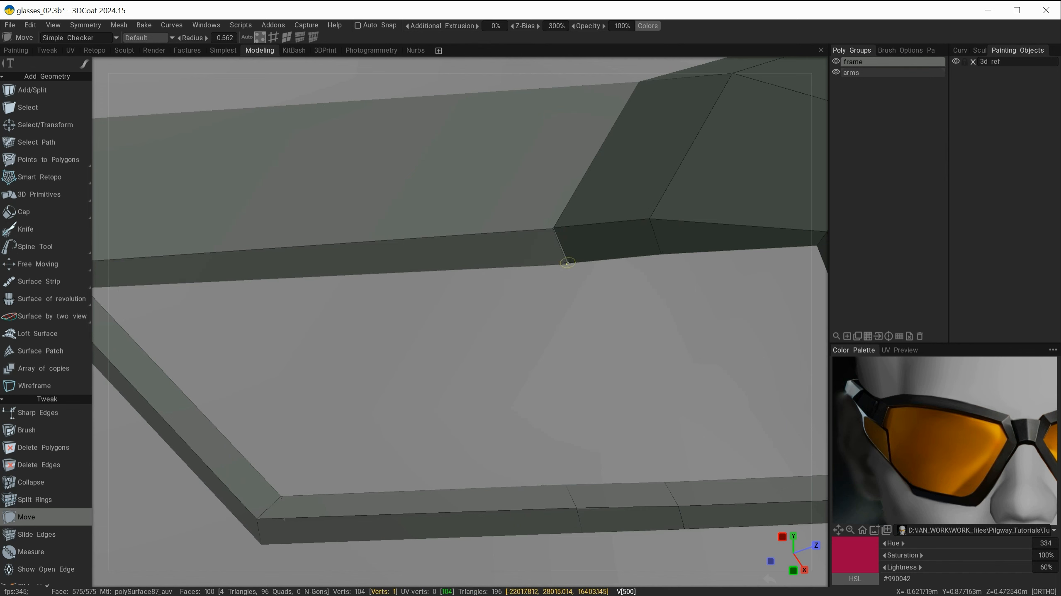
mouse_move(597, 259)
alt+right_down()
mouse_move(610, 251)
mouse_move(609, 218)
alt+right_up()
alt+middle_drag(608, 218, 506, 279)
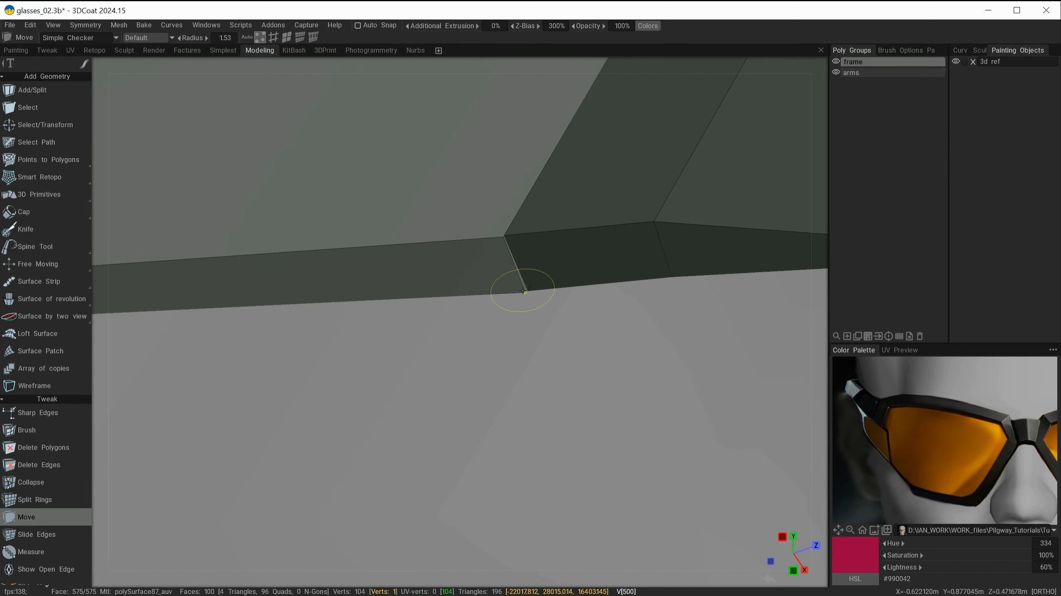
alt+right_drag(507, 239, 448, 214)
alt+drag(448, 213, 355, 176)
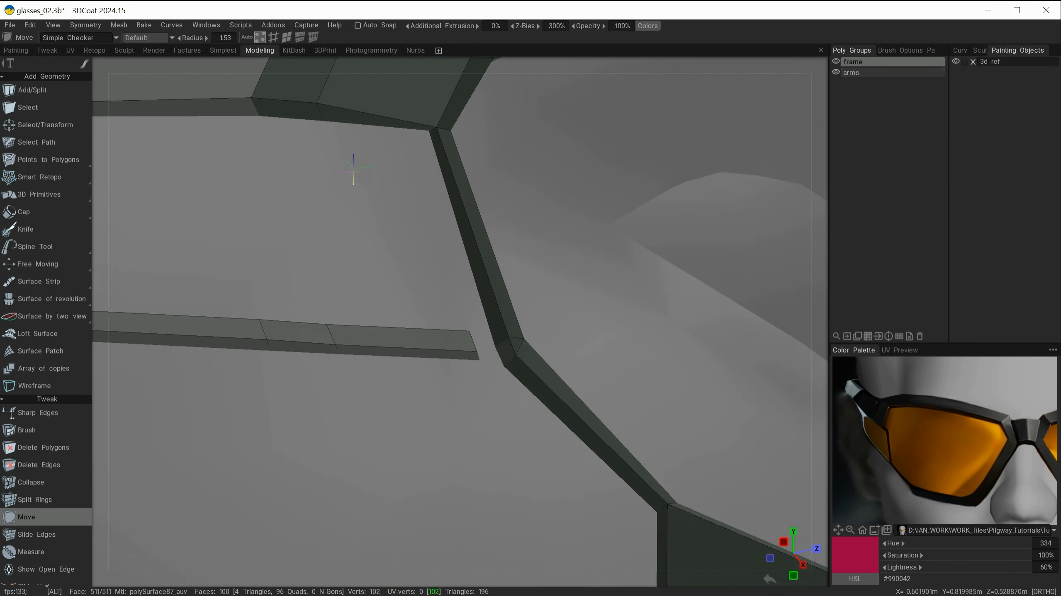
Step: Weld the remaining arm end vertices onto the rim so the arm joins the frame
alt+right_drag(480, 259, 521, 249)
mouse_move(521, 249)
alt+mouse_down()
mouse_move(498, 291)
mouse_move(553, 272)
mouse_move(516, 213)
mouse_move(427, 284)
mouse_move(483, 288)
alt+mouse_up()
alt+drag(516, 303, 449, 192)
alt+middle_drag(469, 220, 483, 443)
alt+middle_drag(292, 167, 469, 372)
alt+right_drag(469, 372, 460, 368)
mouse_move(461, 368)
alt+mouse_down()
mouse_move(569, 329)
mouse_move(434, 234)
alt+mouse_up()
alt+drag(519, 255, 407, 208)
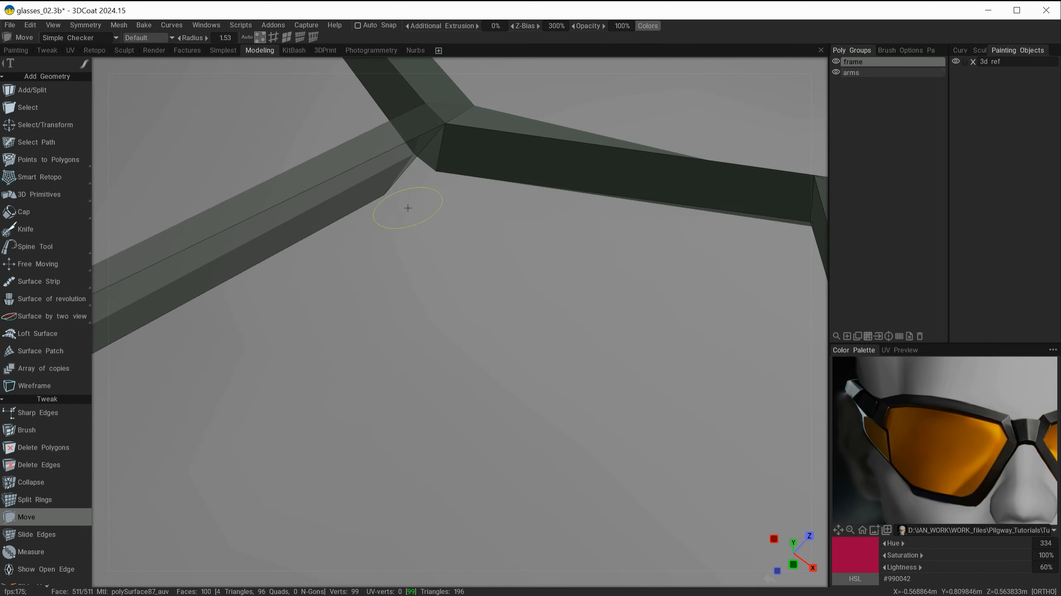
mouse_move(476, 194)
alt+mouse_down()
mouse_move(402, 355)
mouse_move(450, 340)
mouse_move(456, 355)
mouse_move(602, 355)
mouse_move(644, 265)
mouse_move(497, 272)
alt+mouse_up()
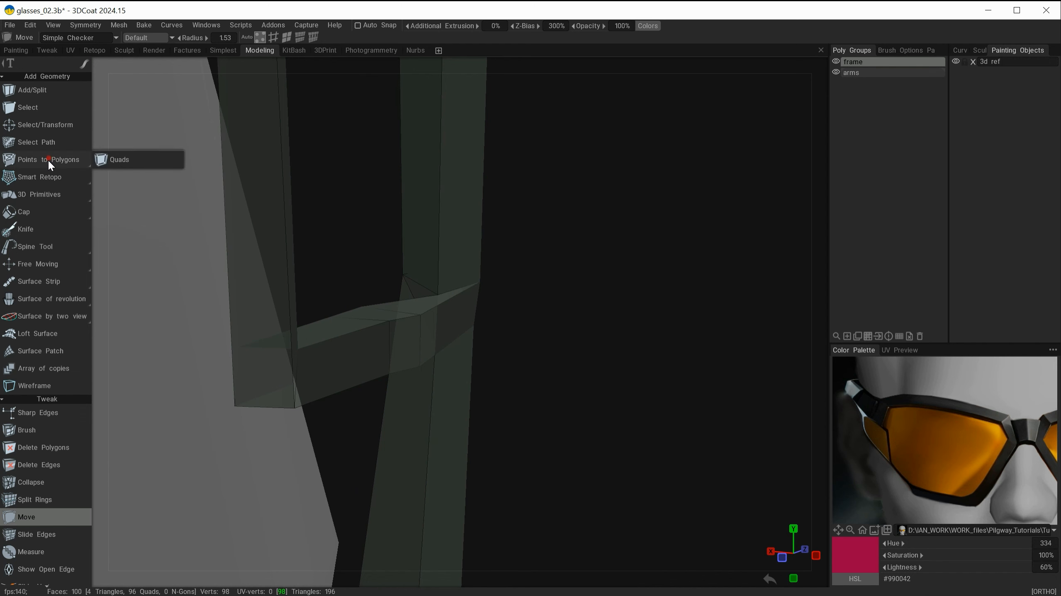
Step: Slide the junction vertices along their edges with Slide Vertex to tidy the arm-rim connection
scroll(46, 200, down, 3)
click(39, 442)
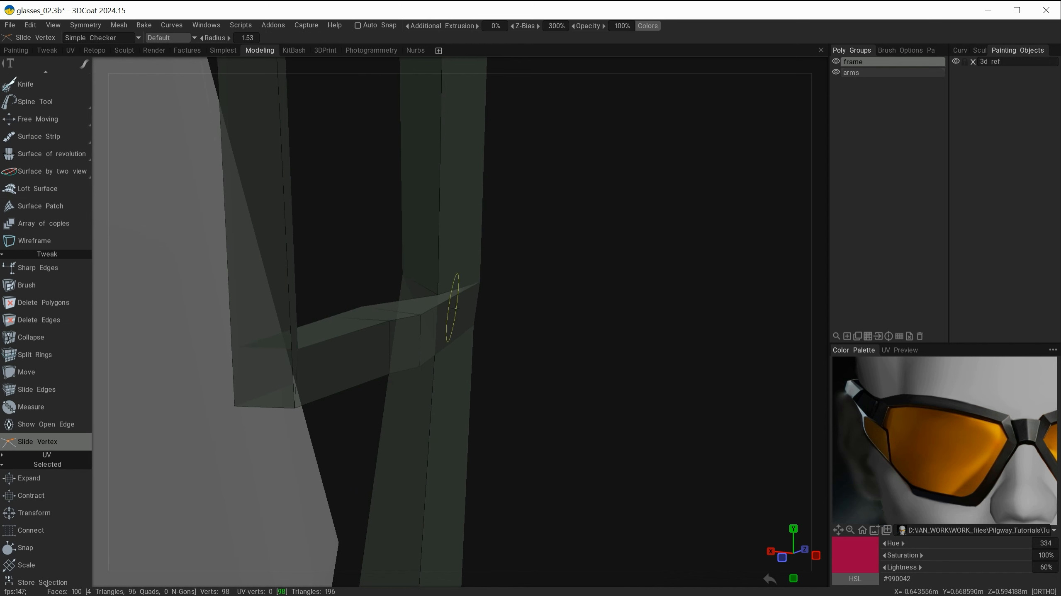
mouse_move(455, 308)
alt+mouse_down()
mouse_move(491, 336)
mouse_move(521, 327)
mouse_move(464, 332)
alt+mouse_up()
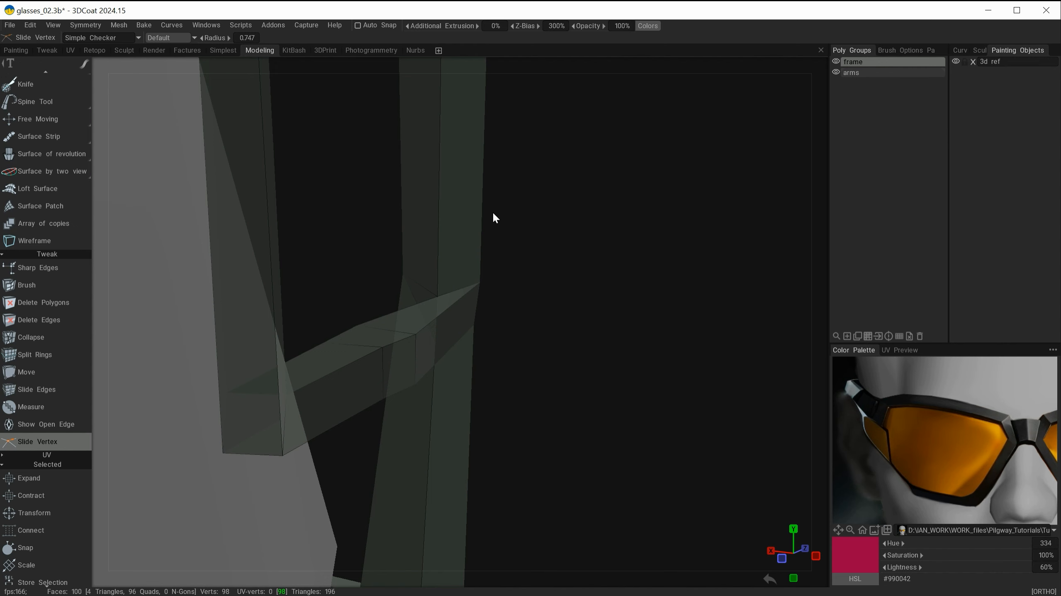
drag(437, 297, 345, 247)
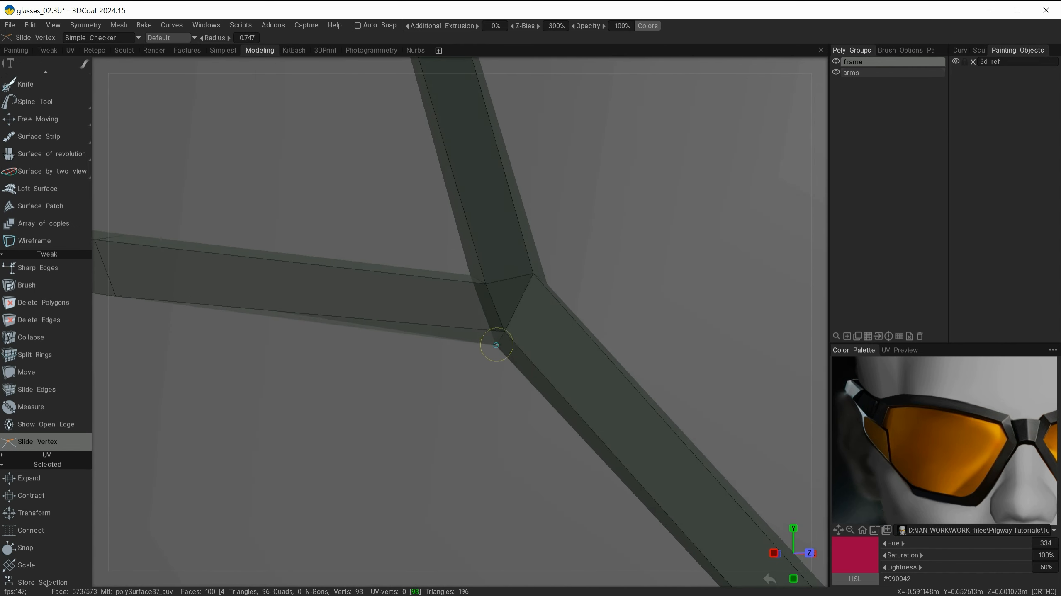
mouse_move(496, 338)
alt+mouse_down()
mouse_move(564, 289)
mouse_move(483, 357)
mouse_move(368, 268)
mouse_move(588, 244)
mouse_move(587, 190)
mouse_move(659, 203)
mouse_move(645, 197)
alt+mouse_up()
alt+right_drag(659, 147, 378, 199)
alt+drag(378, 198, 450, 251)
alt+right_drag(450, 251, 593, 294)
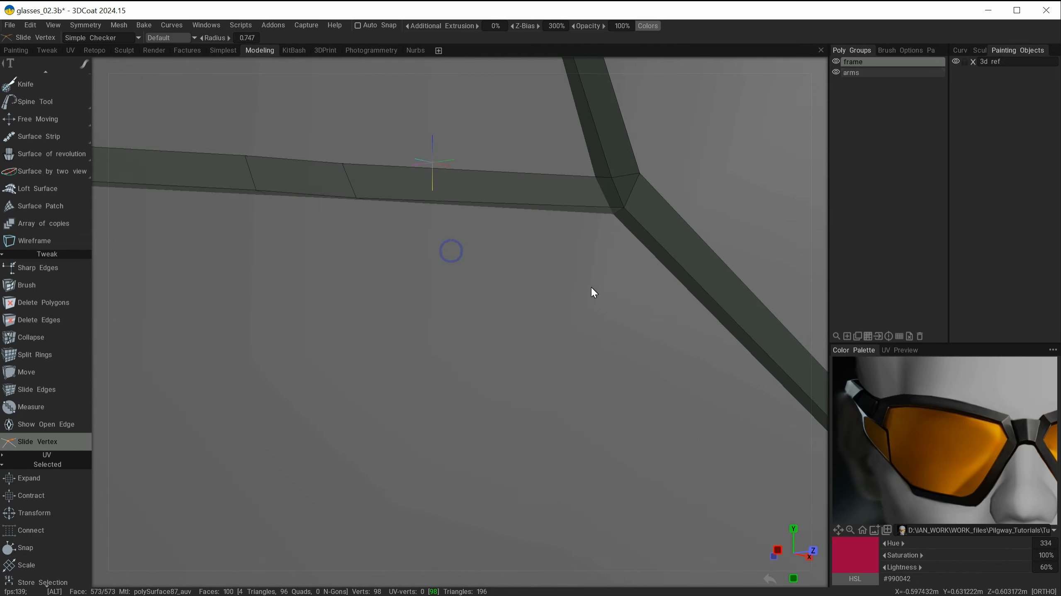
Step: Slide more vertices along the lower edges where the arm meets the rim
alt+middle_drag(593, 293, 533, 314)
alt+drag(565, 268, 555, 252)
alt+right_drag(556, 251, 418, 267)
mouse_move(418, 268)
alt+mouse_down()
mouse_move(361, 326)
mouse_move(490, 320)
mouse_move(443, 301)
alt+mouse_up()
alt+right_drag(443, 301, 495, 247)
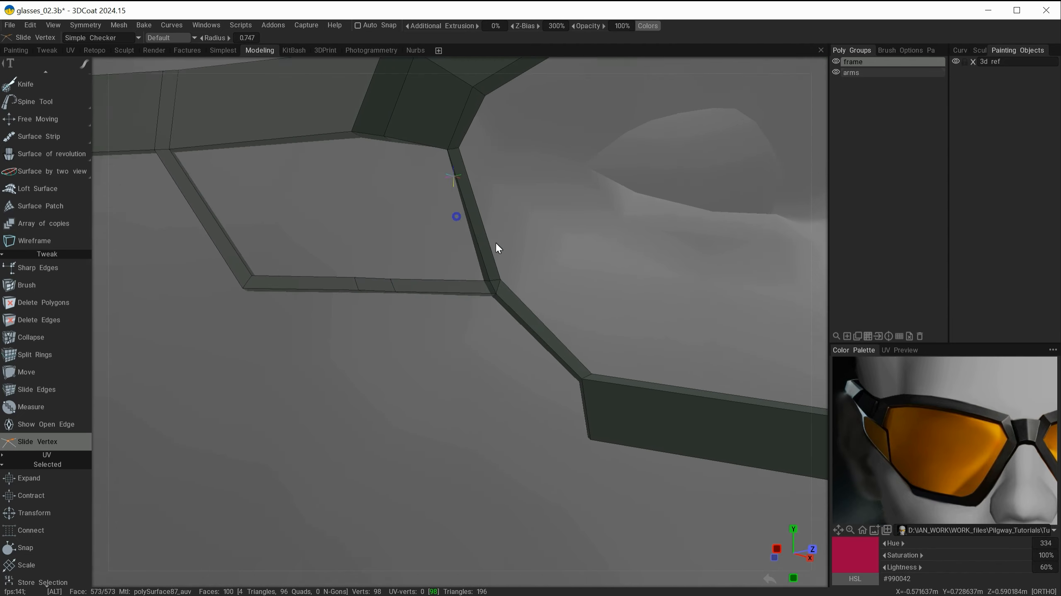
alt+middle_drag(495, 246, 518, 325)
mouse_move(518, 326)
alt+mouse_down()
mouse_move(549, 304)
mouse_move(478, 304)
alt+mouse_up()
alt+drag(479, 304, 579, 316)
alt+right_drag(579, 316, 400, 222)
alt+drag(401, 222, 453, 281)
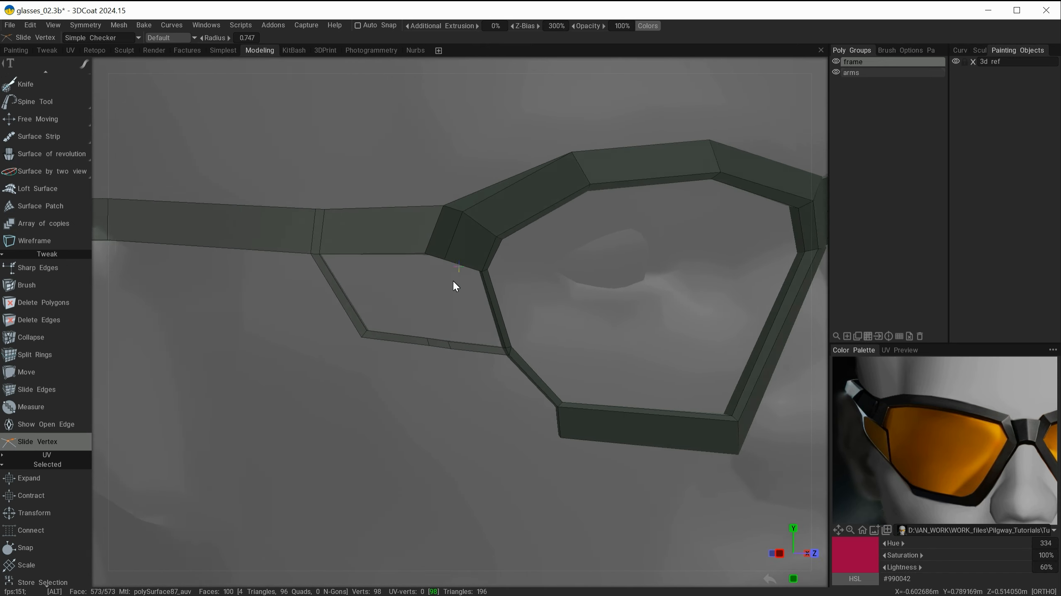
Step: Slide the vertices on the inner side of the junction to even out the edge flow
alt+right_drag(453, 281, 535, 377)
alt+drag(535, 377, 519, 342)
alt+right_drag(519, 341, 559, 390)
alt+middle_drag(559, 390, 618, 422)
alt+drag(618, 422, 454, 328)
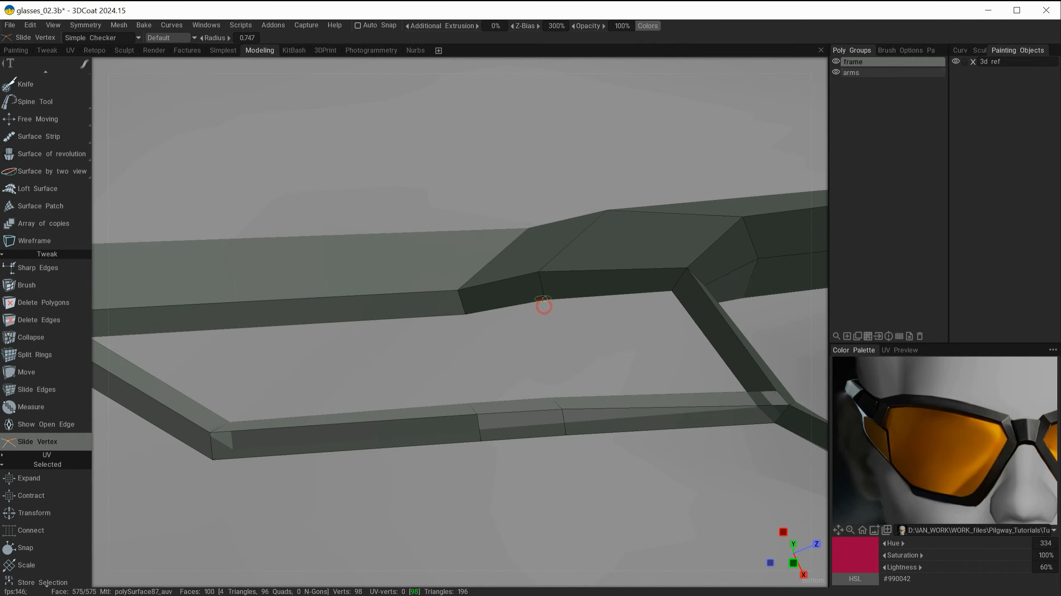
alt+drag(673, 290, 524, 355)
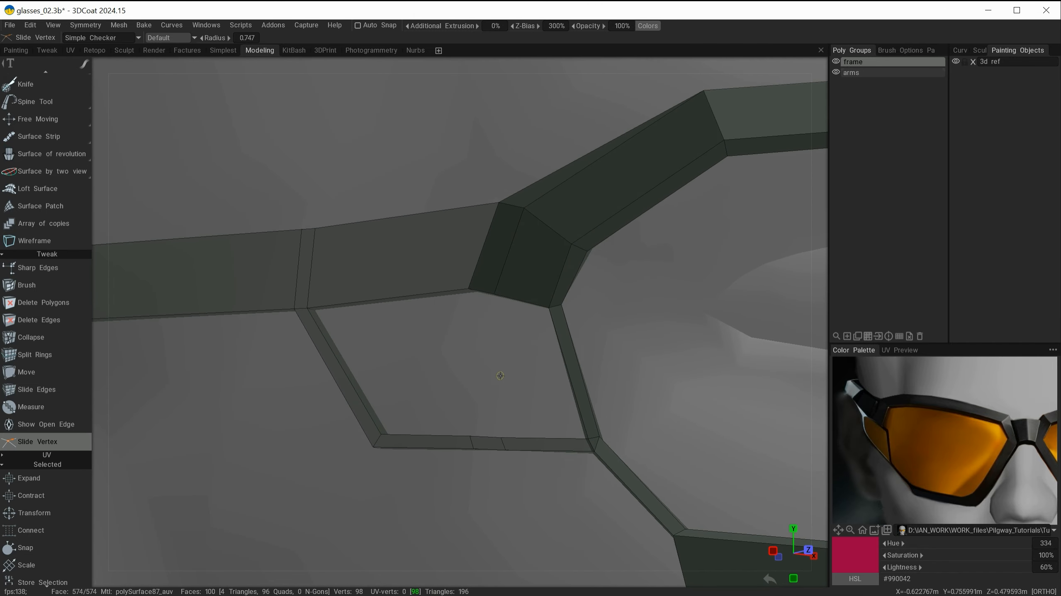
alt+right_drag(500, 376, 403, 348)
alt+drag(402, 350, 398, 319)
alt+drag(476, 385, 462, 312)
alt+right_drag(461, 312, 574, 336)
alt+drag(574, 336, 508, 377)
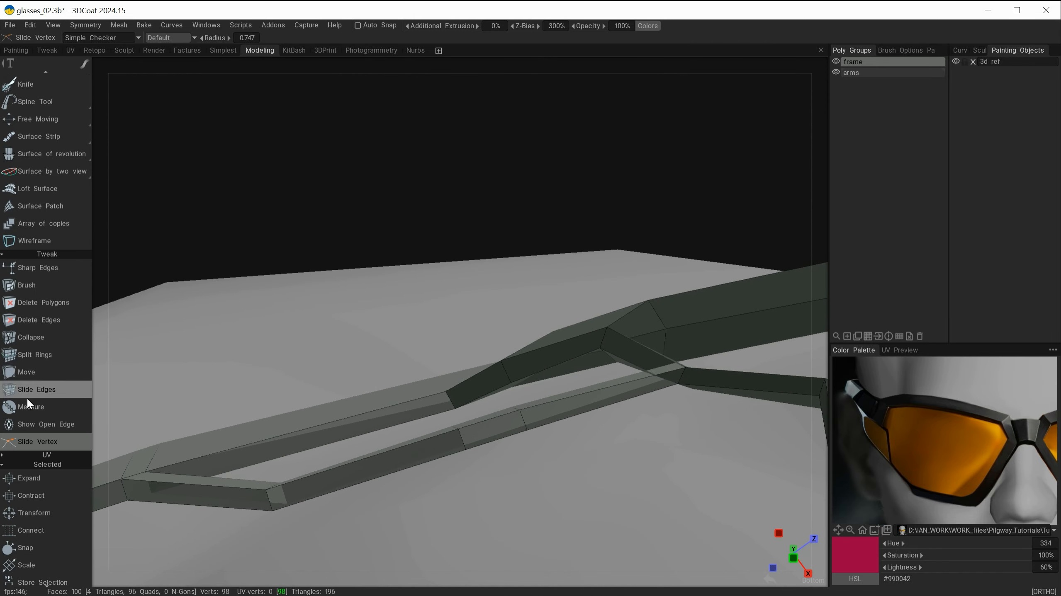
Step: Reposition the junction vertices with the Move tool to smooth the arm's transition into the rim
click(26, 372)
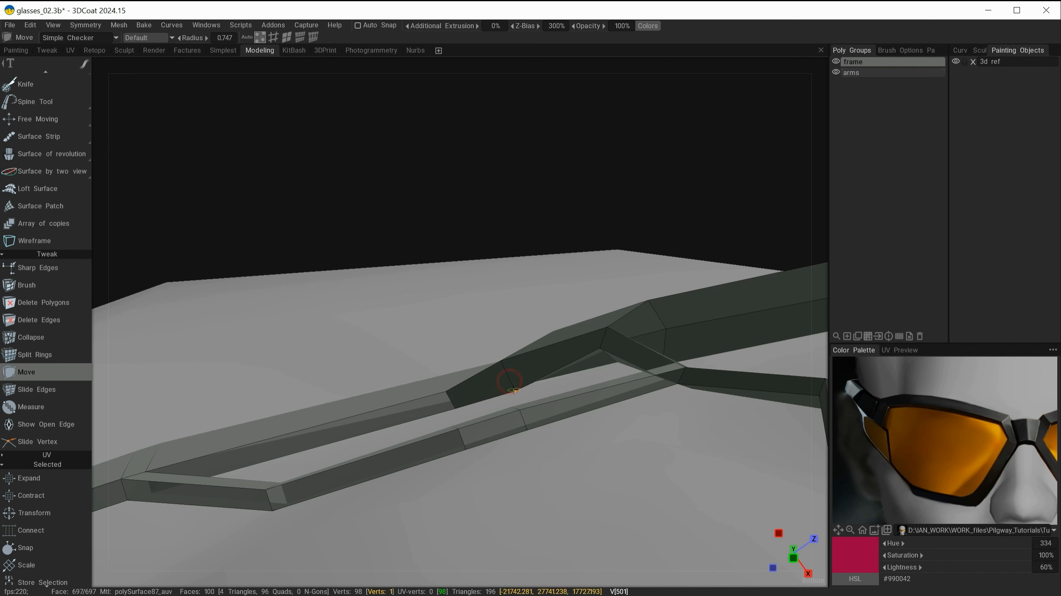
alt+drag(608, 372, 571, 394)
alt+right_drag(460, 366, 458, 276)
alt+drag(492, 316, 552, 385)
alt+drag(526, 323, 546, 218)
alt+middle_drag(546, 219, 505, 167)
alt+drag(548, 325, 426, 306)
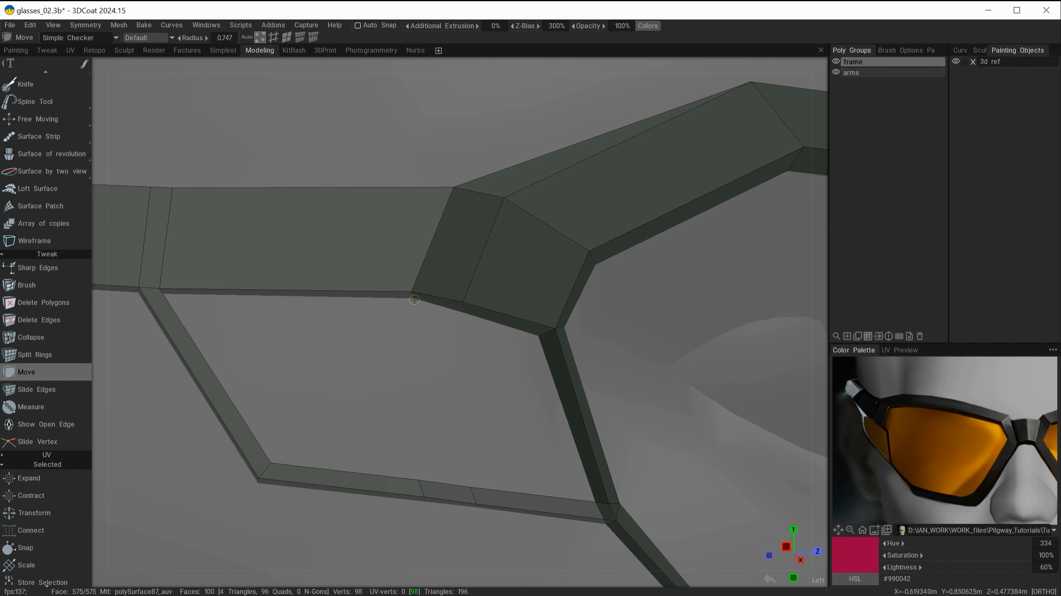
alt+right_drag(436, 320, 436, 332)
alt+middle_drag(436, 332, 397, 368)
alt+drag(434, 378, 533, 377)
alt+right_drag(638, 287, 454, 298)
alt+middle_drag(476, 301, 393, 311)
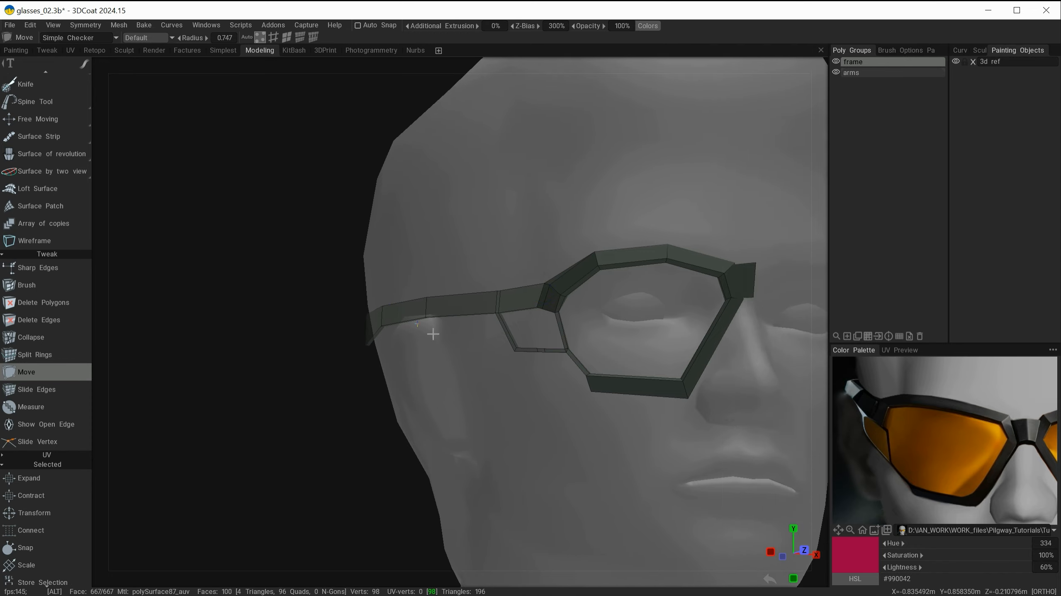
mouse_move(475, 368)
alt+mouse_down()
mouse_move(572, 377)
mouse_move(488, 378)
alt+mouse_up()
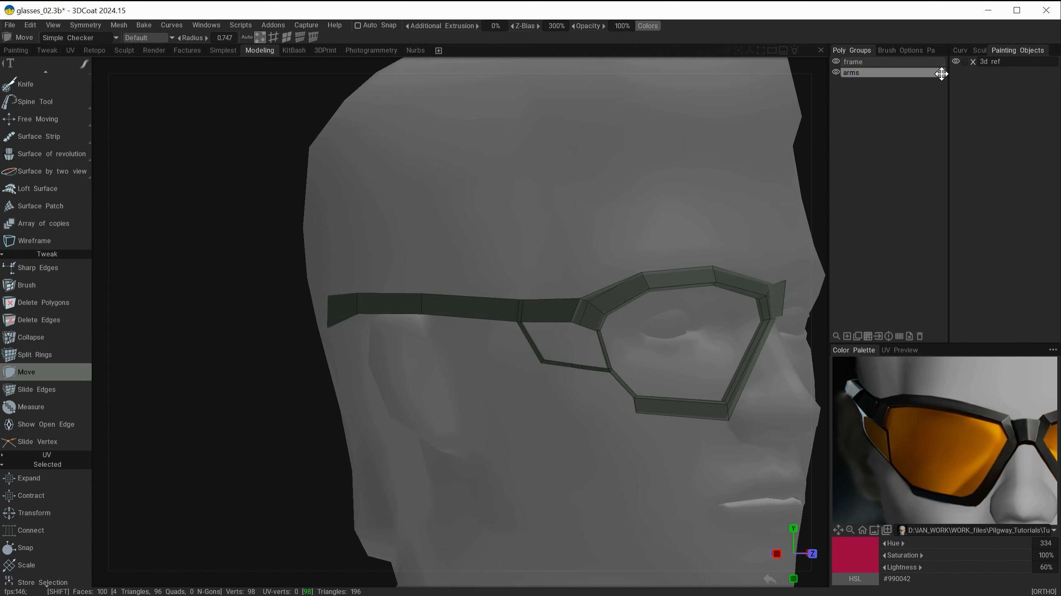
Step: Merge the arms poly group into the frame group
drag(941, 69, 940, 62)
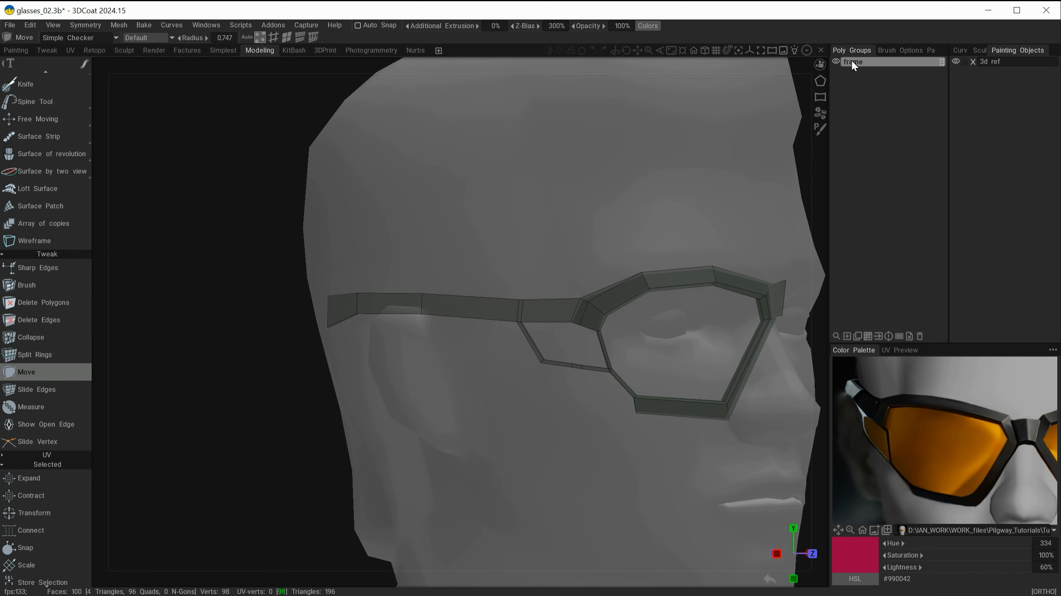
alt+right_drag(666, 308, 613, 300)
alt+middle_drag(613, 300, 503, 284)
alt+drag(502, 284, 752, 169)
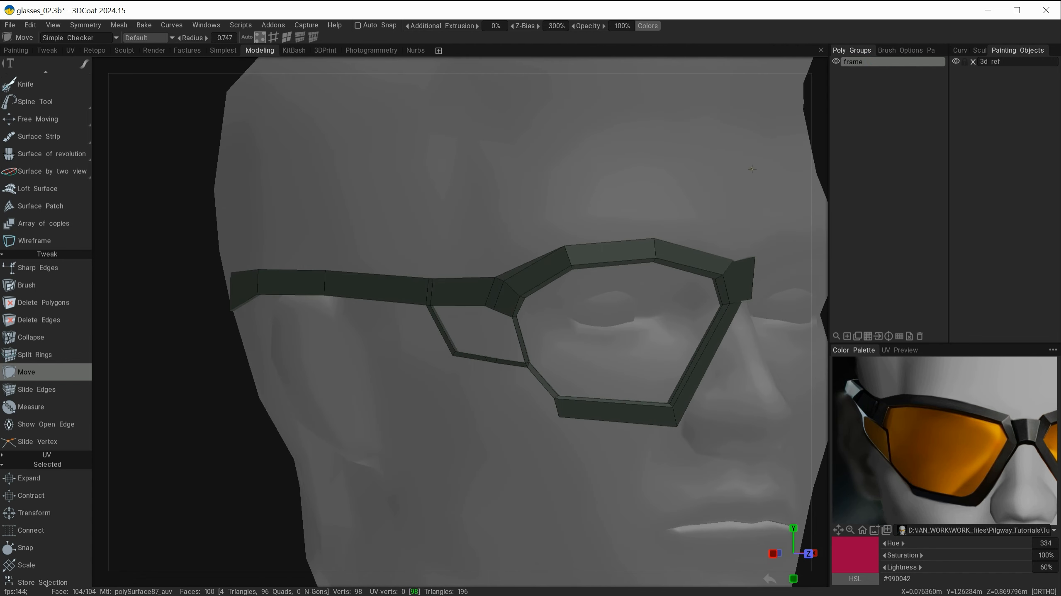
alt+drag(680, 218, 600, 339)
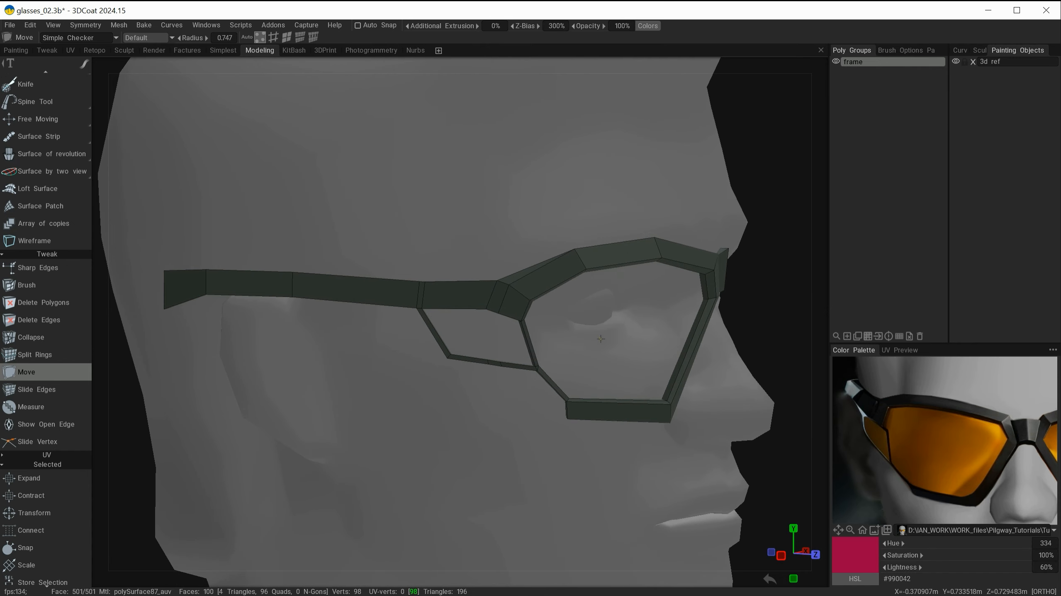
Step: Try moving part of the frame with Free Moving, undoing the move
key(space)
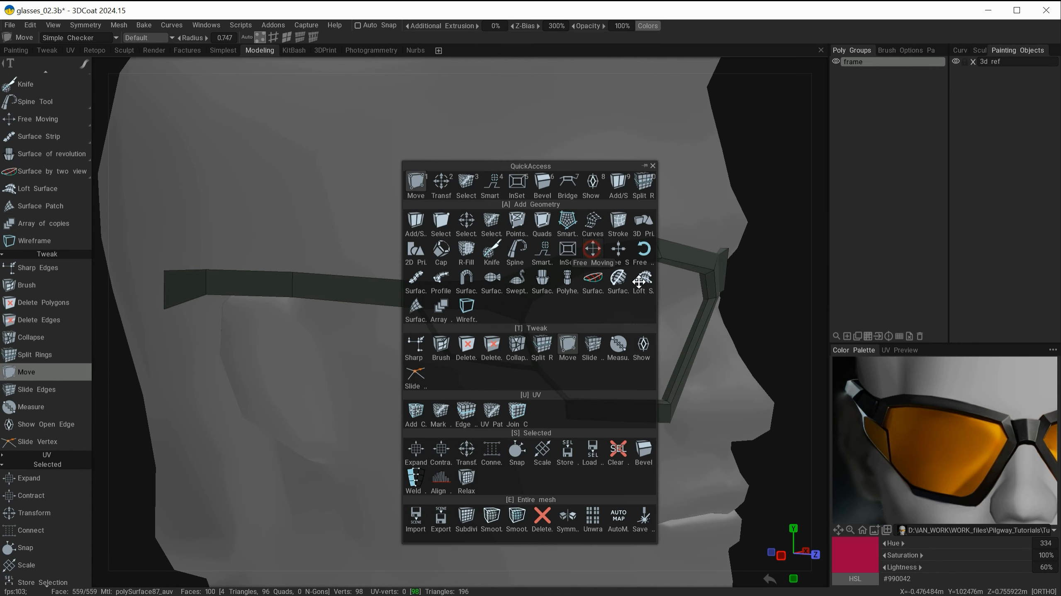
click(592, 249)
drag(503, 327, 563, 324)
key(ctrl+z)
alt+drag(476, 455, 436, 308)
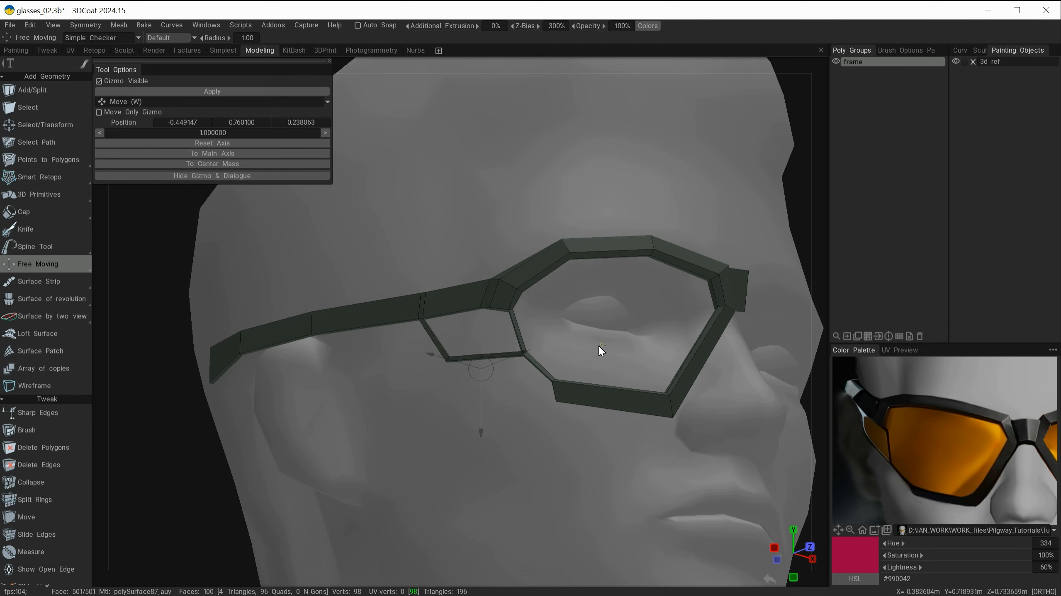
Step: Adjust the rim's vertices with the Move tool around its outer front corner
scroll(451, 437, up, 3)
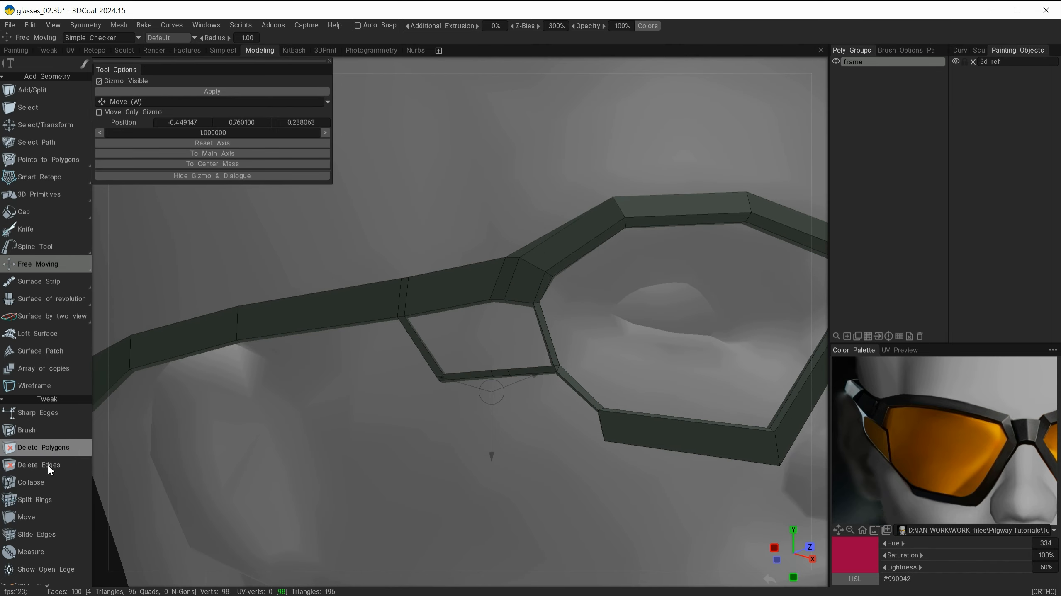
click(38, 515)
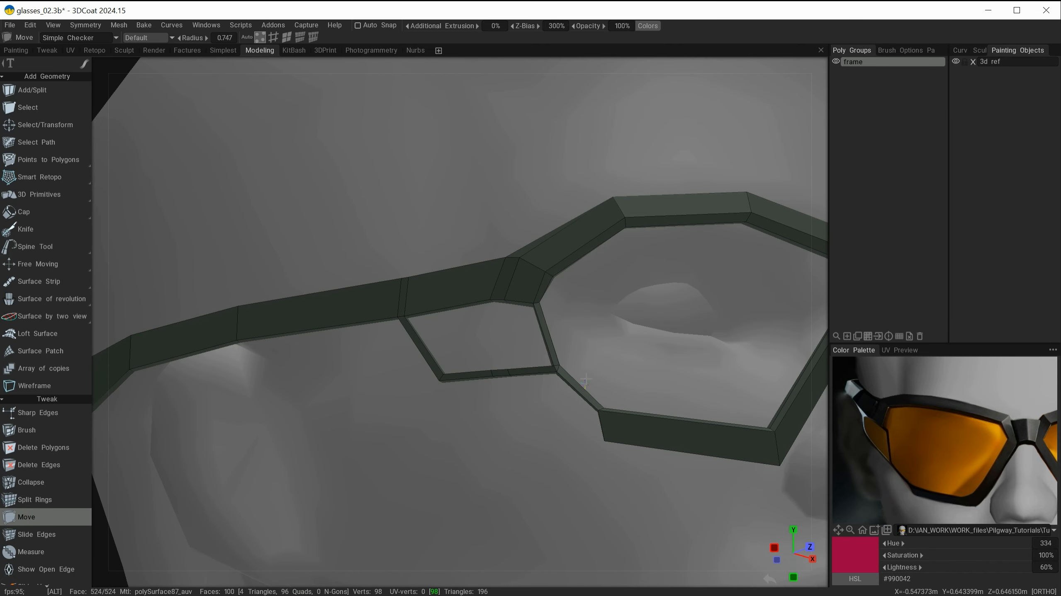
alt+right_drag(586, 381, 600, 379)
alt+middle_drag(649, 336, 599, 308)
alt+drag(615, 344, 521, 357)
alt+right_drag(521, 358, 642, 350)
alt+drag(668, 342, 758, 344)
alt+middle_drag(758, 344, 509, 289)
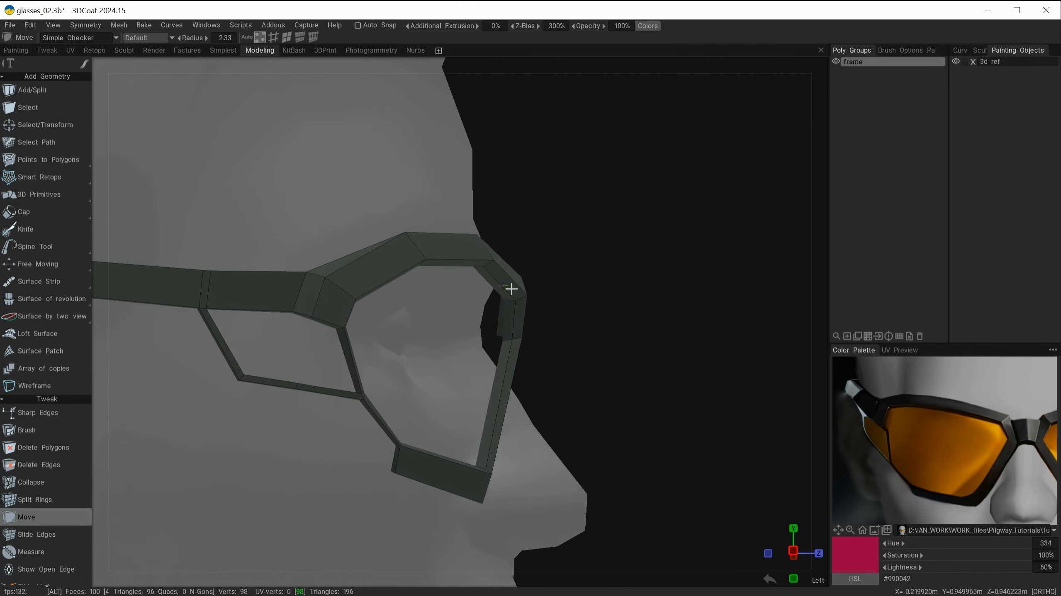
alt+right_drag(509, 289, 632, 343)
mouse_move(557, 282)
mouse_down()
mouse_move(578, 396)
mouse_move(581, 355)
mouse_move(546, 295)
mouse_up()
alt+drag(602, 334, 618, 284)
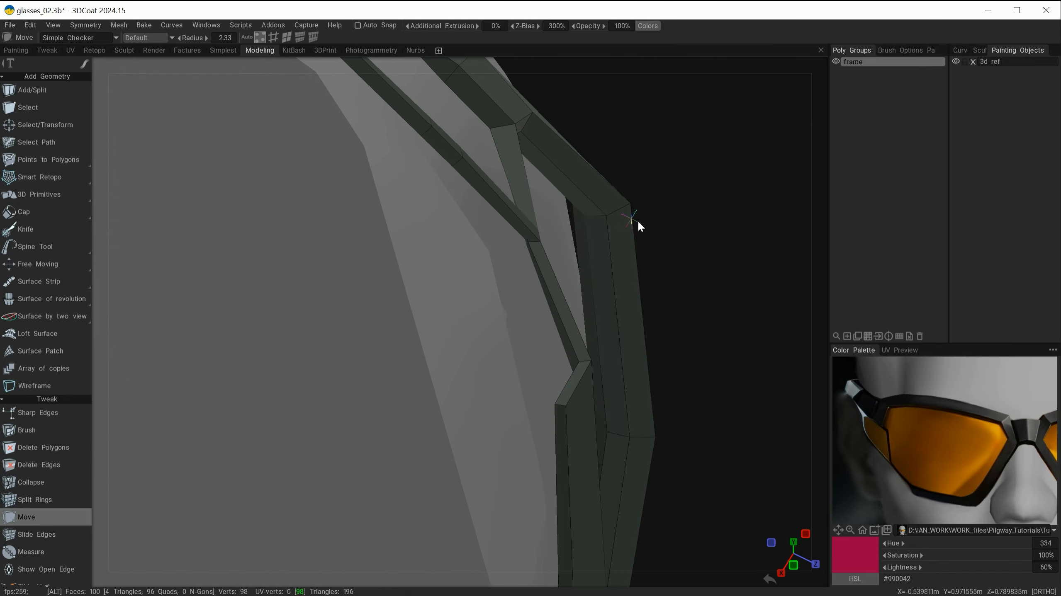
Step: Select the faces of the arm's rear section by expanding and then contracting a face selection at its tip
alt+drag(638, 222, 641, 308)
alt+right_drag(640, 309, 609, 220)
alt+middle_drag(608, 220, 344, 346)
alt+right_drag(344, 346, 515, 402)
alt+drag(515, 402, 485, 335)
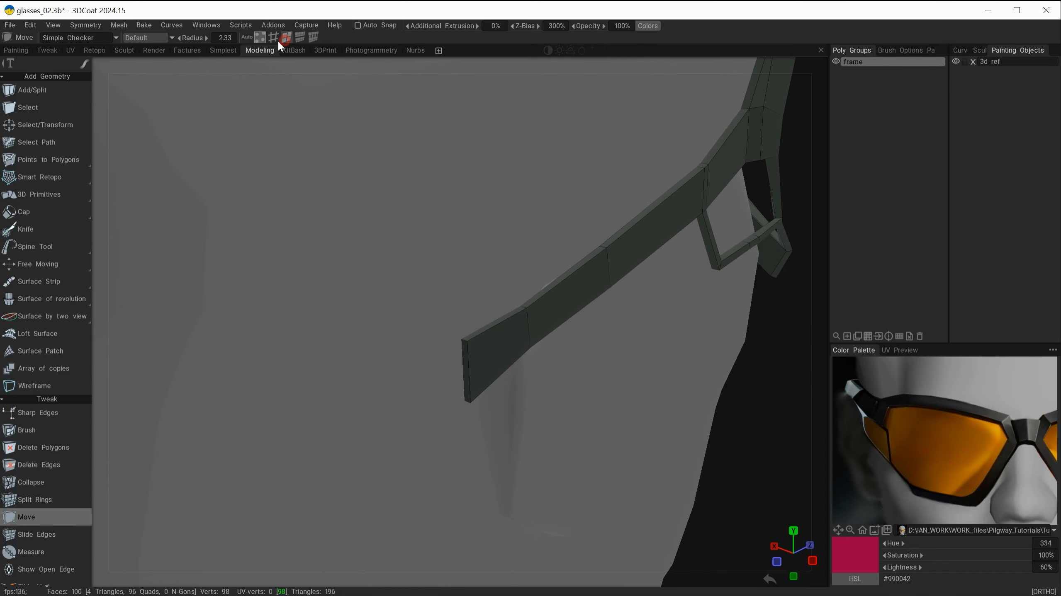
click(28, 108)
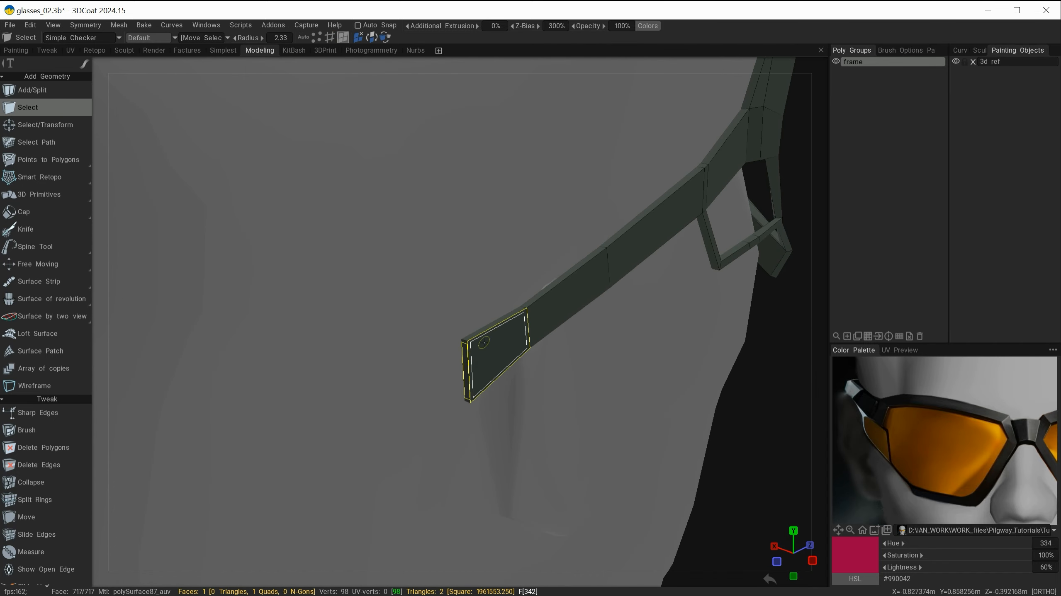
scroll(44, 466, down, 5)
click(34, 355)
click(35, 354)
click(34, 355)
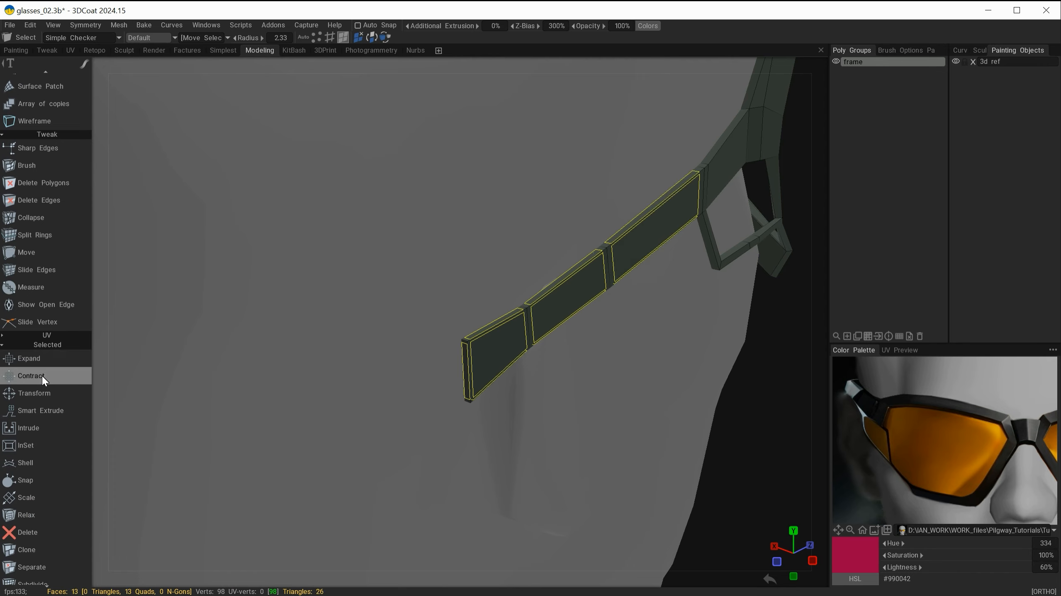
click(43, 376)
Step: Bend the selected rear section of the arm inward toward the head with the Transform gizmo in top view
alt+drag(606, 350, 421, 324)
key(space)
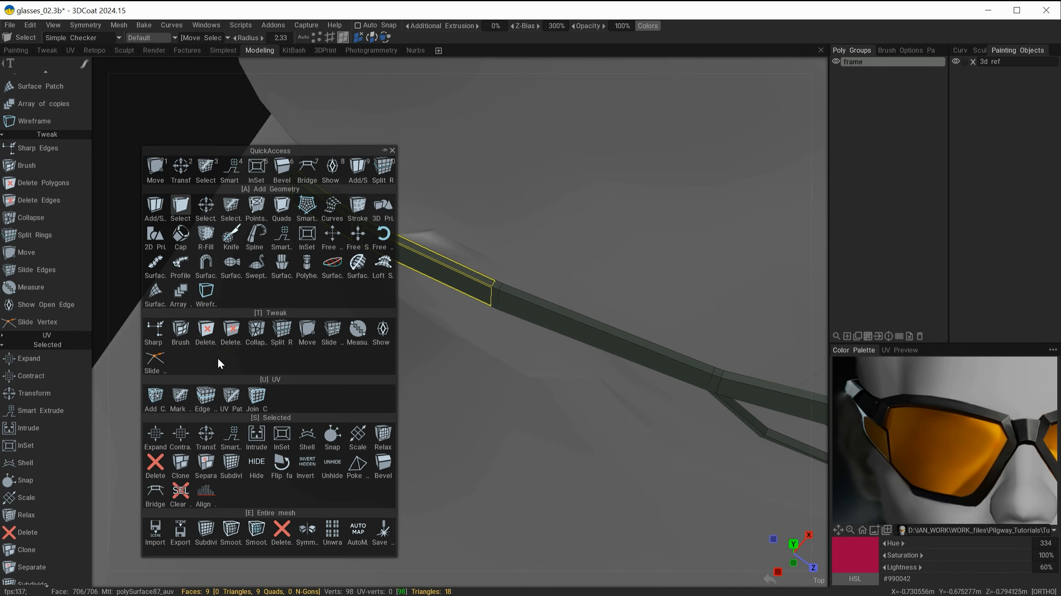
click(206, 434)
alt+drag(308, 360, 589, 291)
shift+drag(536, 394, 587, 418)
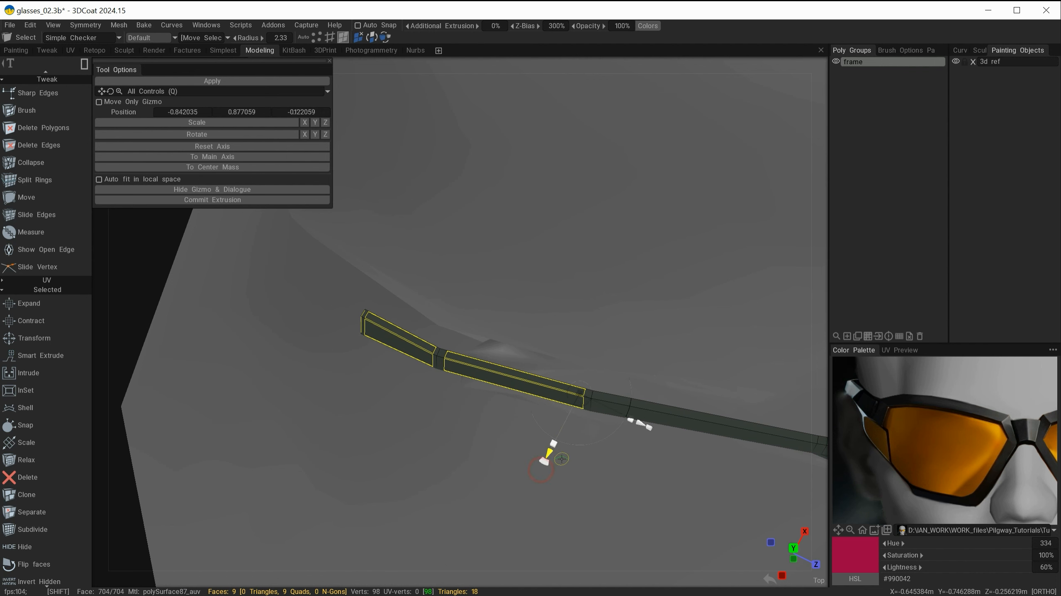
alt+drag(558, 452, 558, 349)
click(955, 61)
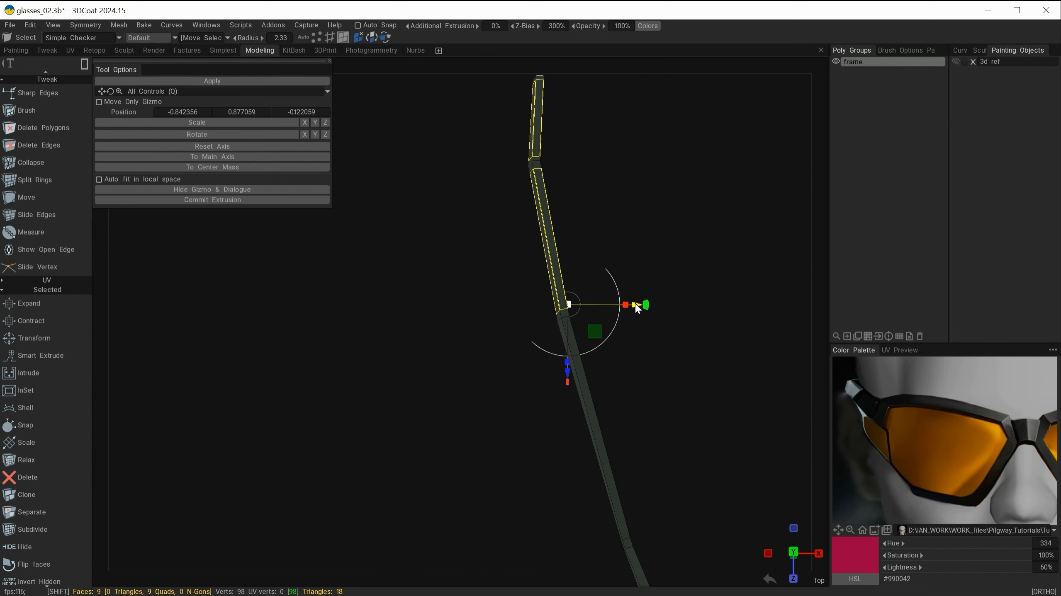
mouse_move(635, 305)
shift+mouse_down()
mouse_move(627, 303)
mouse_move(633, 288)
shift+mouse_up()
shift+drag(579, 369, 586, 382)
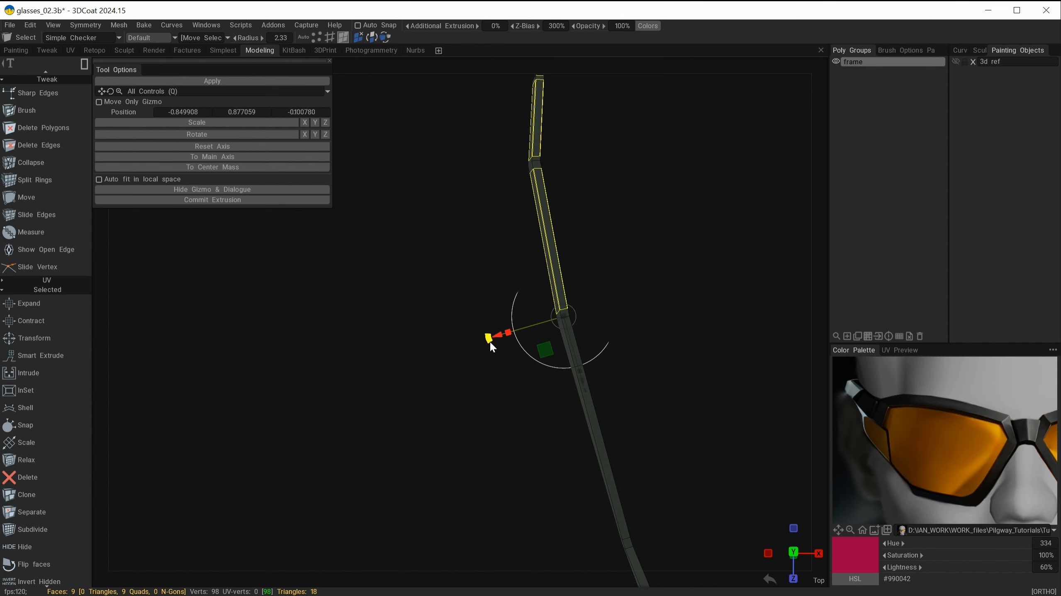
drag(489, 340, 490, 325)
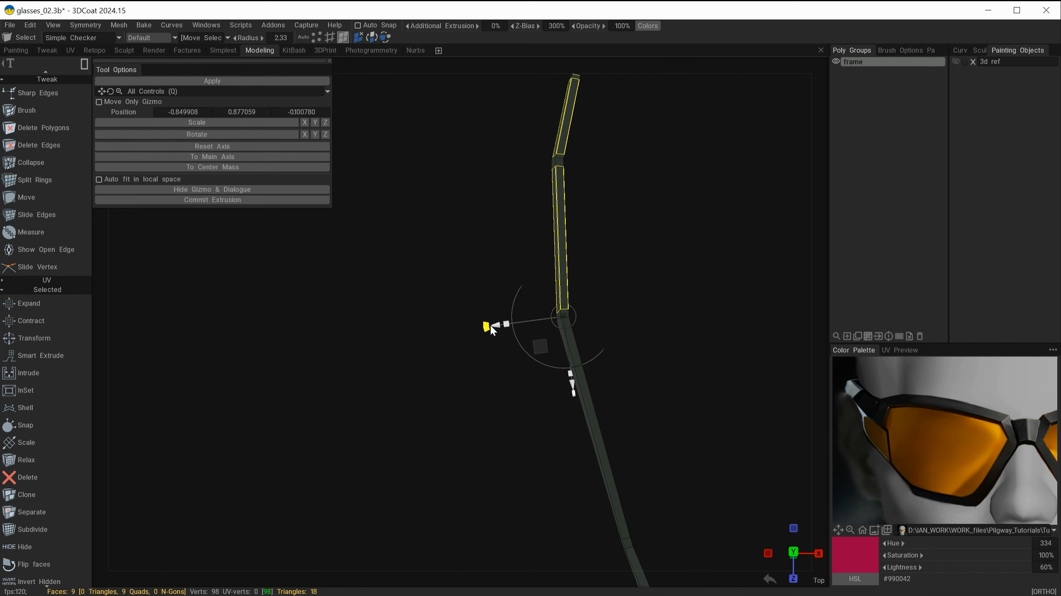
drag(493, 412, 573, 340)
click(955, 62)
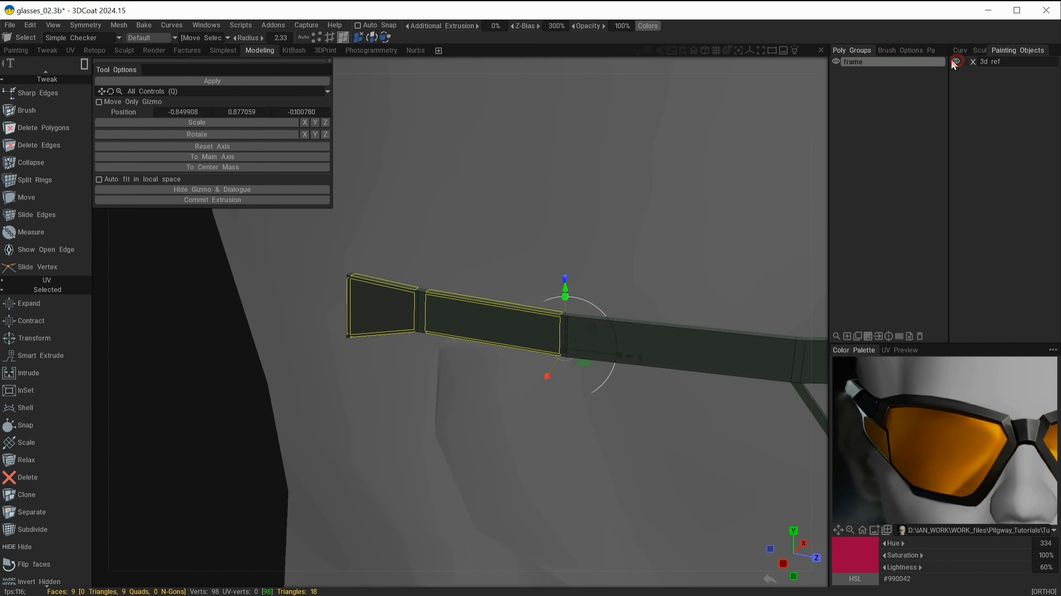
Step: Rotate the arm's rear section downward to follow the head's side, then commit the transform
alt+drag(642, 274, 606, 334)
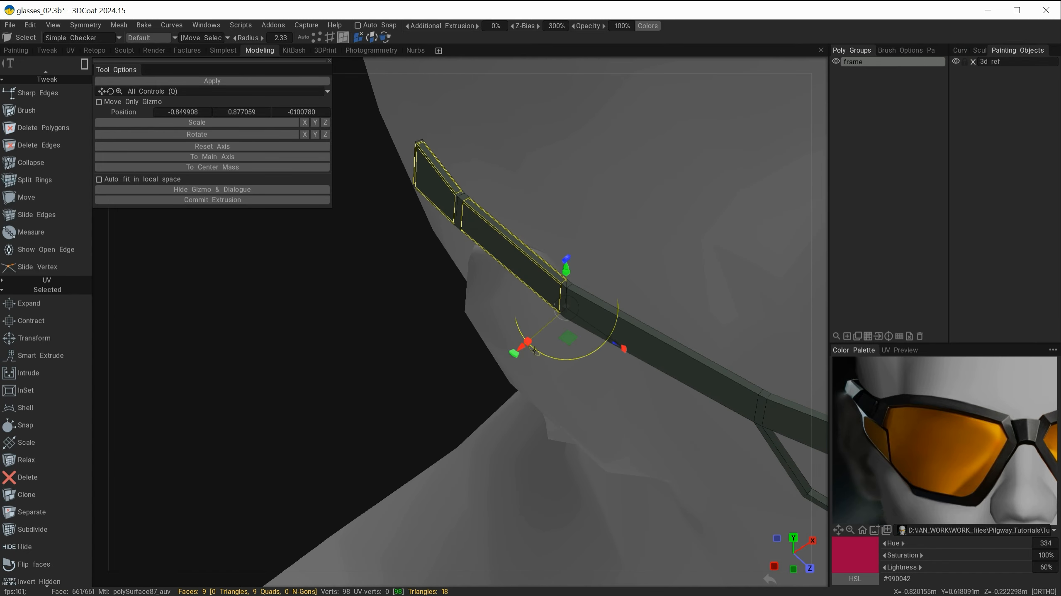
drag(514, 355, 505, 272)
drag(462, 401, 489, 422)
alt+right_drag(480, 307, 483, 379)
mouse_move(441, 428)
mouse_down()
mouse_move(454, 398)
mouse_move(446, 384)
mouse_move(435, 438)
mouse_move(452, 404)
mouse_move(447, 417)
mouse_up()
alt+drag(460, 411, 512, 328)
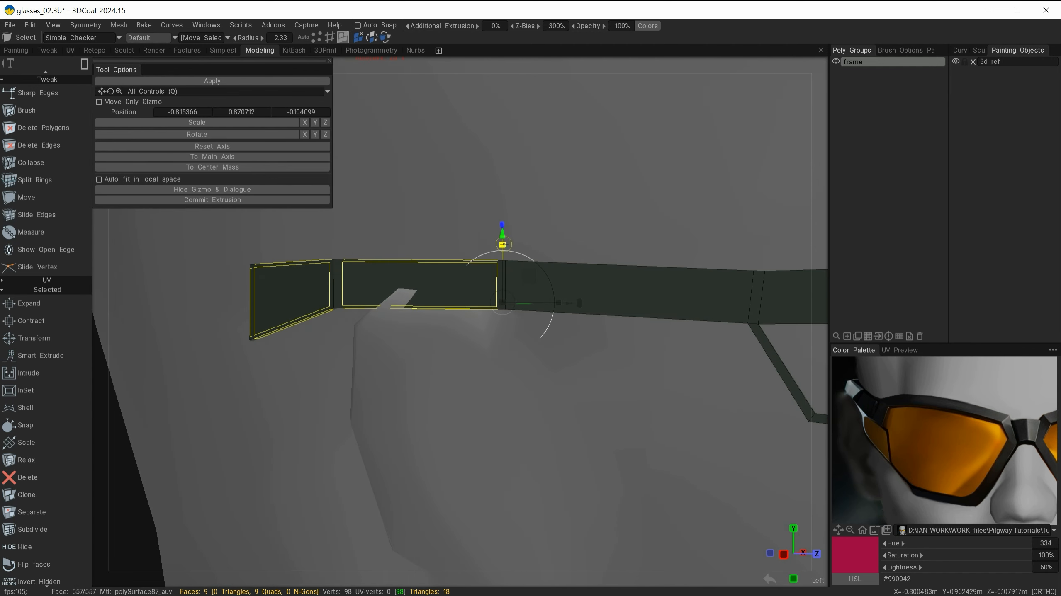
drag(503, 242, 503, 242)
alt+right_drag(522, 246, 591, 278)
alt+drag(593, 280, 426, 381)
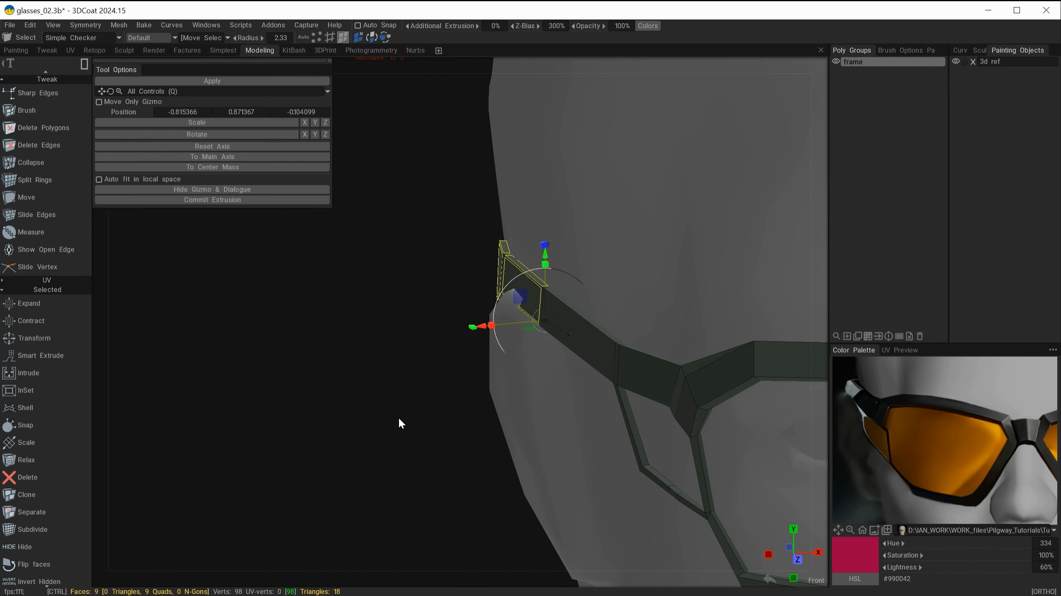
key(Return)
Step: Select the inner edge loop of the lens opening and bevel it with size 0.550 using the Conic option
mouse_move(435, 387)
alt+mouse_down()
mouse_move(480, 321)
mouse_move(486, 334)
mouse_move(539, 336)
mouse_move(632, 315)
mouse_move(507, 336)
mouse_move(502, 326)
mouse_move(499, 339)
mouse_move(617, 267)
mouse_move(548, 337)
mouse_move(557, 340)
alt+mouse_up()
click(955, 62)
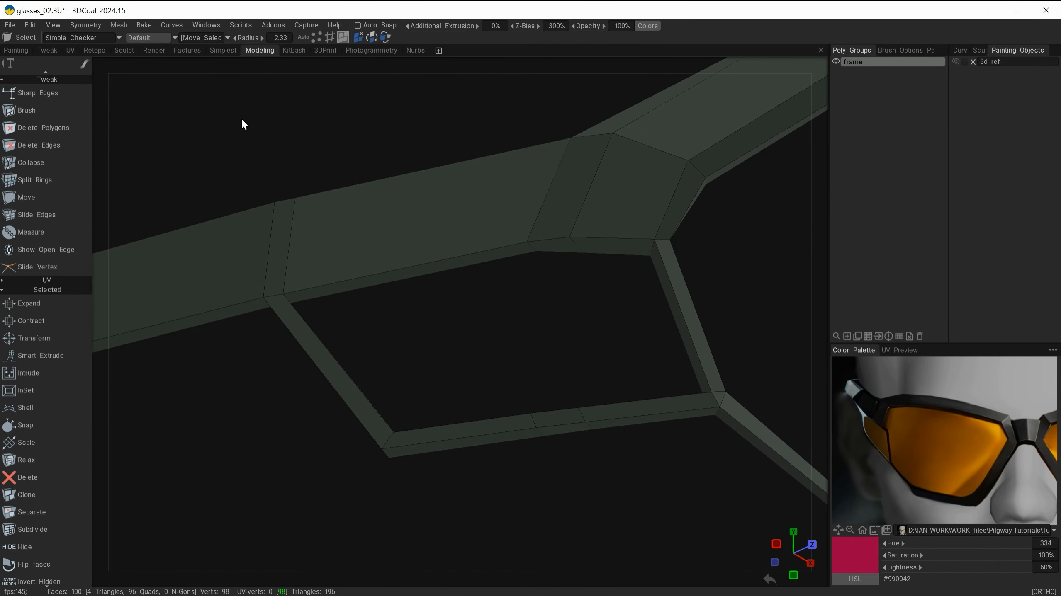
click(330, 37)
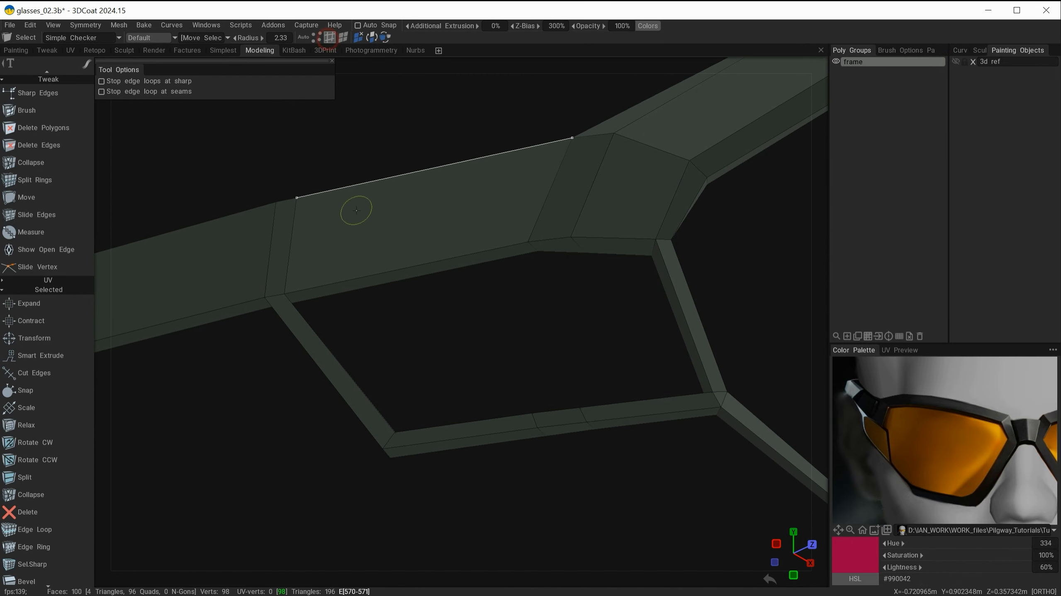
click(451, 257)
shift+click(673, 282)
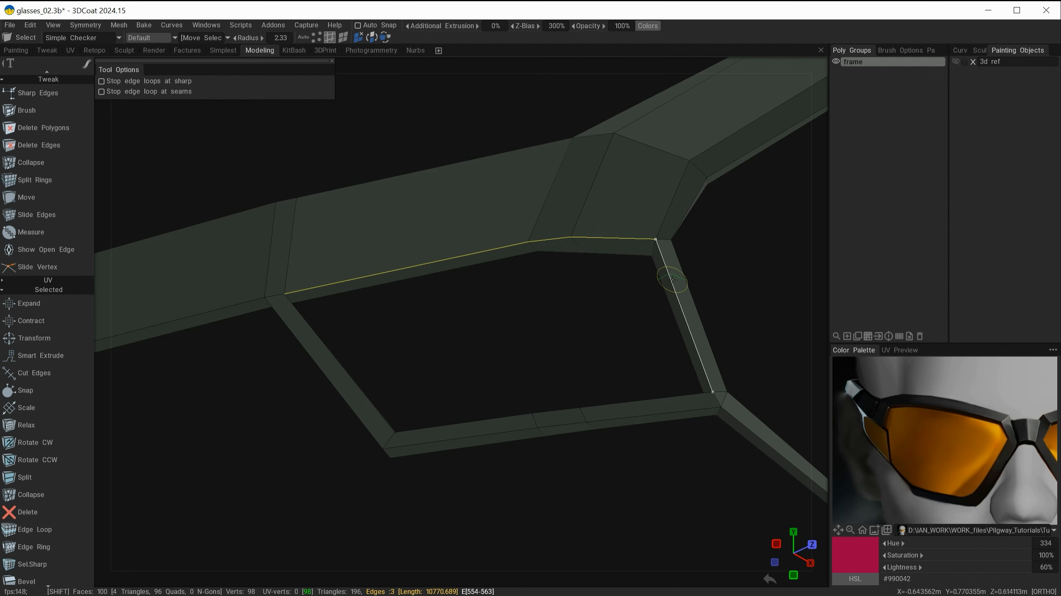
alt+drag(602, 317, 633, 373)
shift+double_click(613, 400)
alt+drag(524, 348, 527, 317)
key(space)
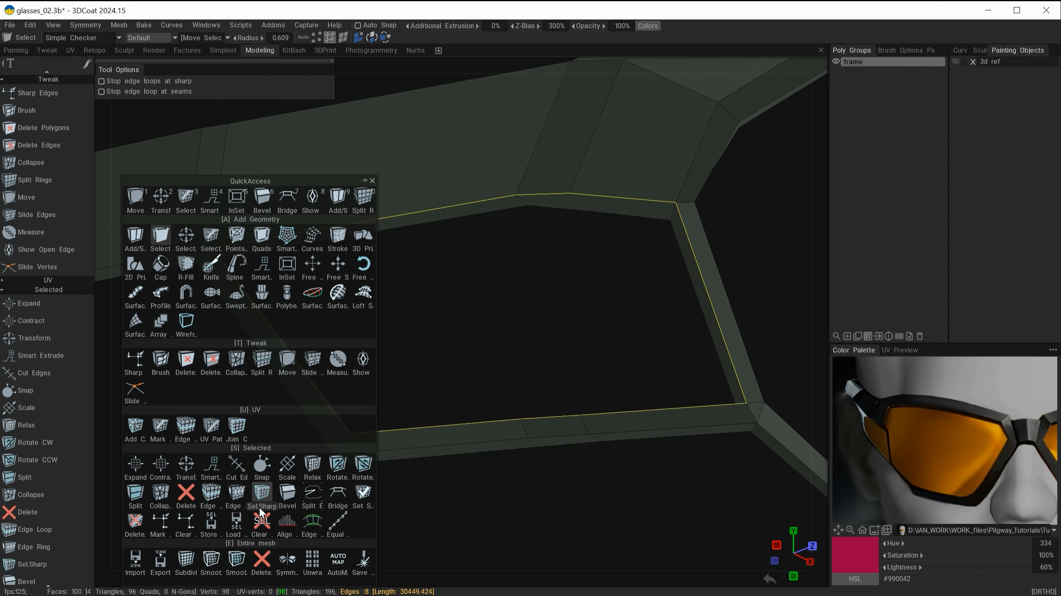
click(289, 494)
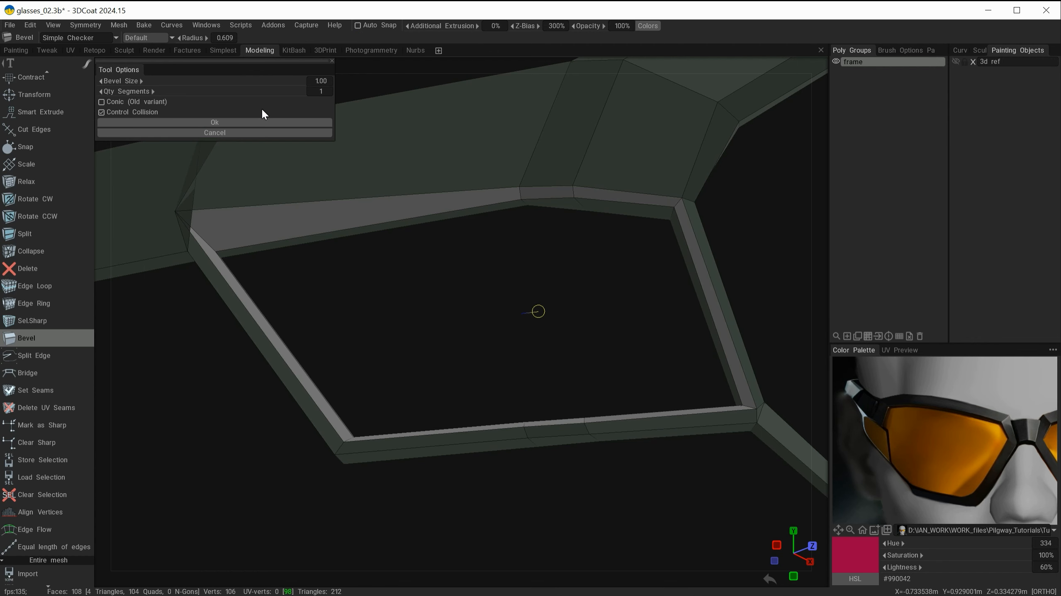
drag(262, 81, 104, 115)
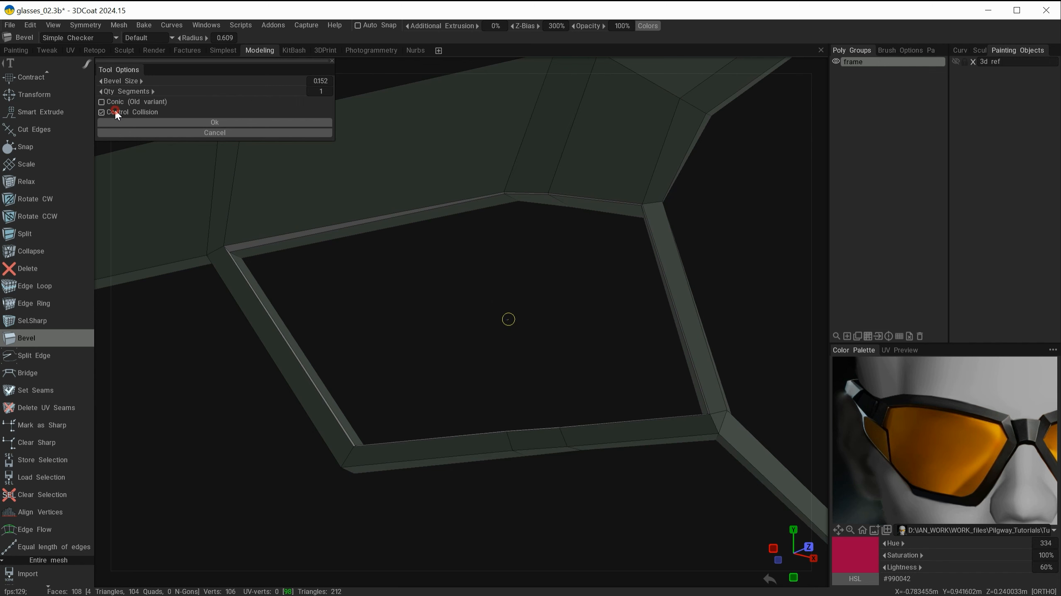
click(134, 103)
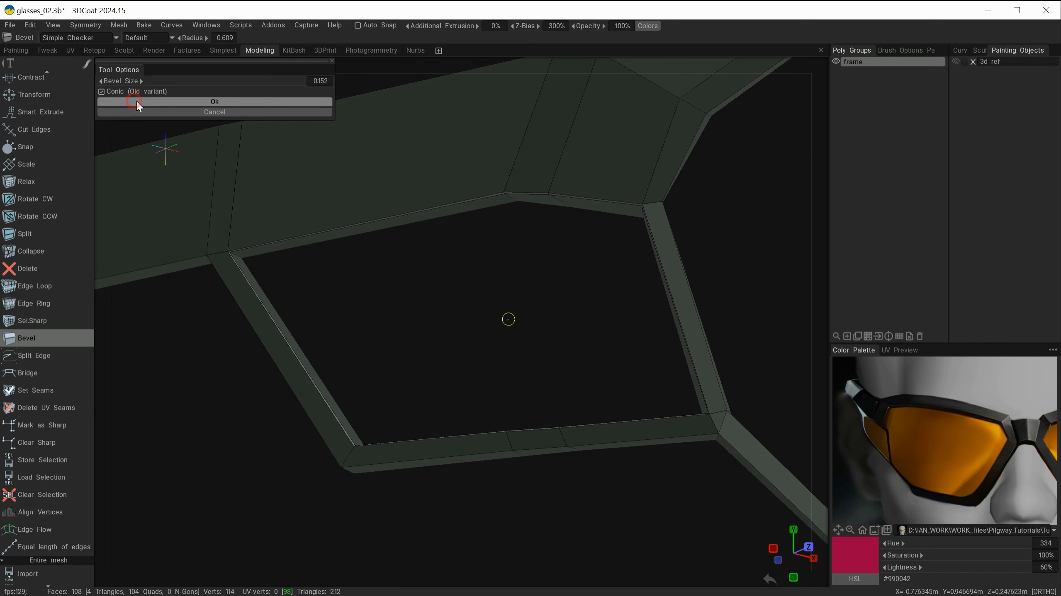
drag(226, 81, 261, 85)
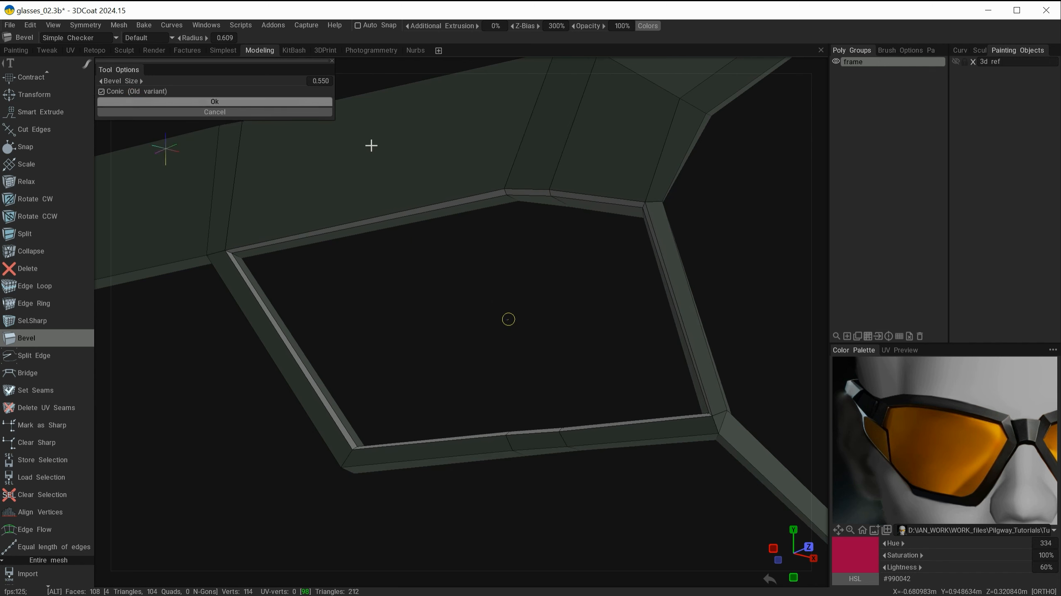
alt+drag(369, 144, 458, 263)
click(243, 102)
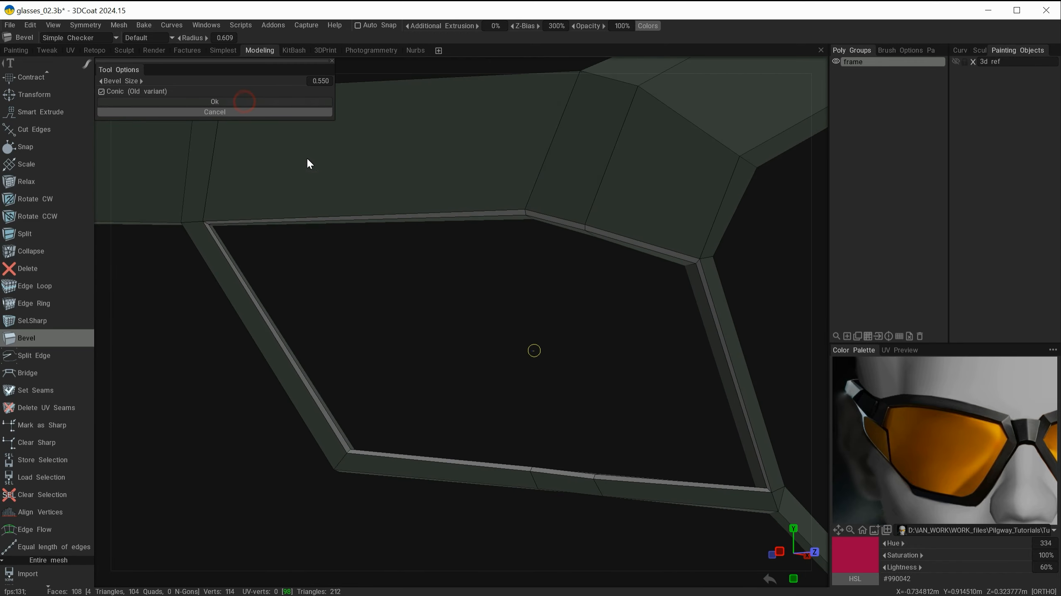
Step: Create a new poly group and name it lens
alt+drag(572, 301, 548, 319)
alt+right_drag(548, 319, 527, 321)
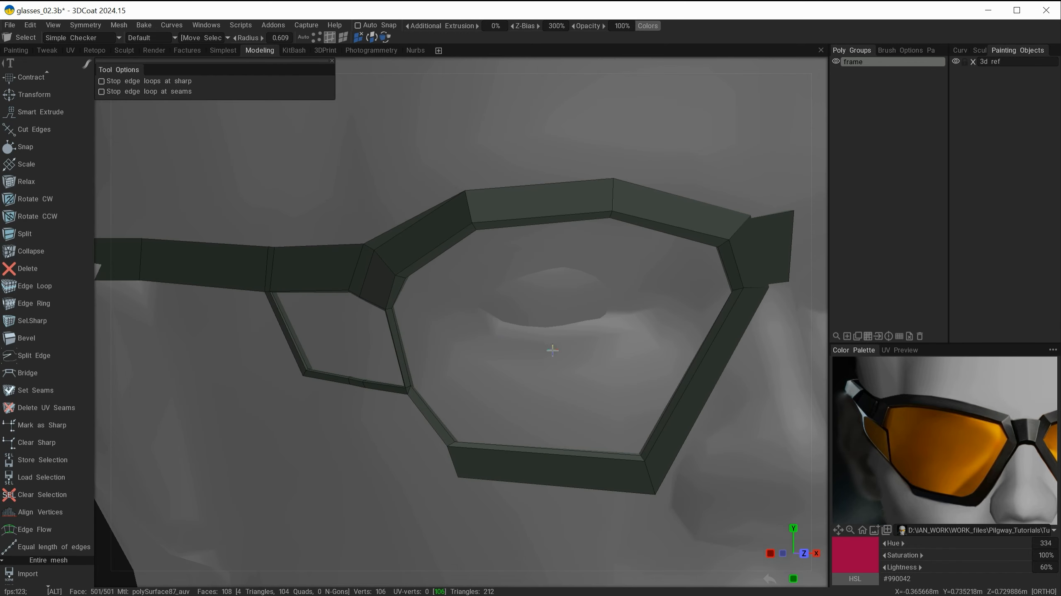
mouse_move(552, 350)
alt+mouse_down()
mouse_move(496, 352)
mouse_move(556, 339)
alt+mouse_up()
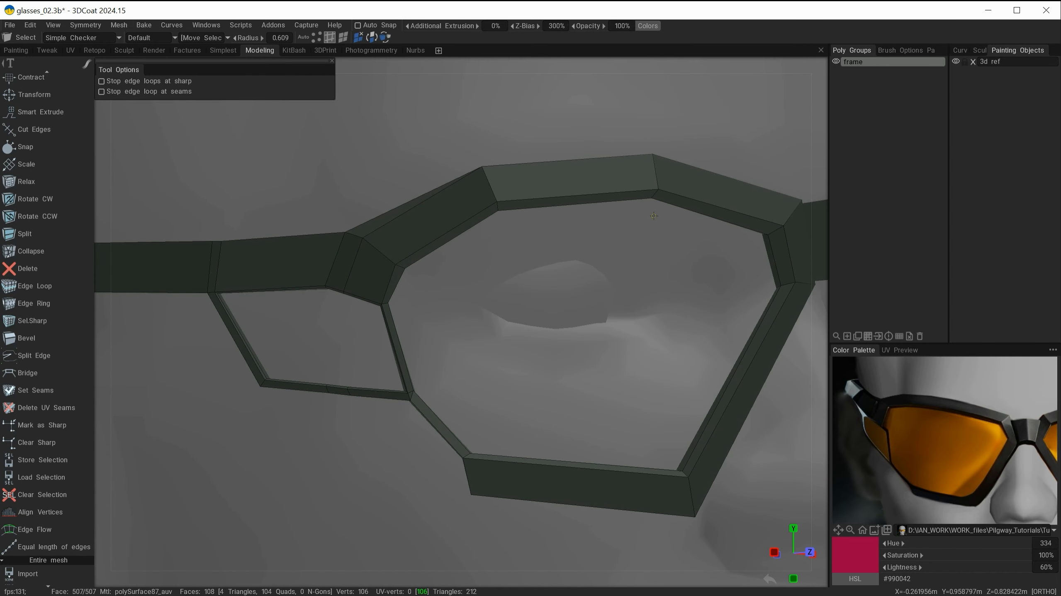
click(847, 336)
click(852, 72)
double_click(859, 72)
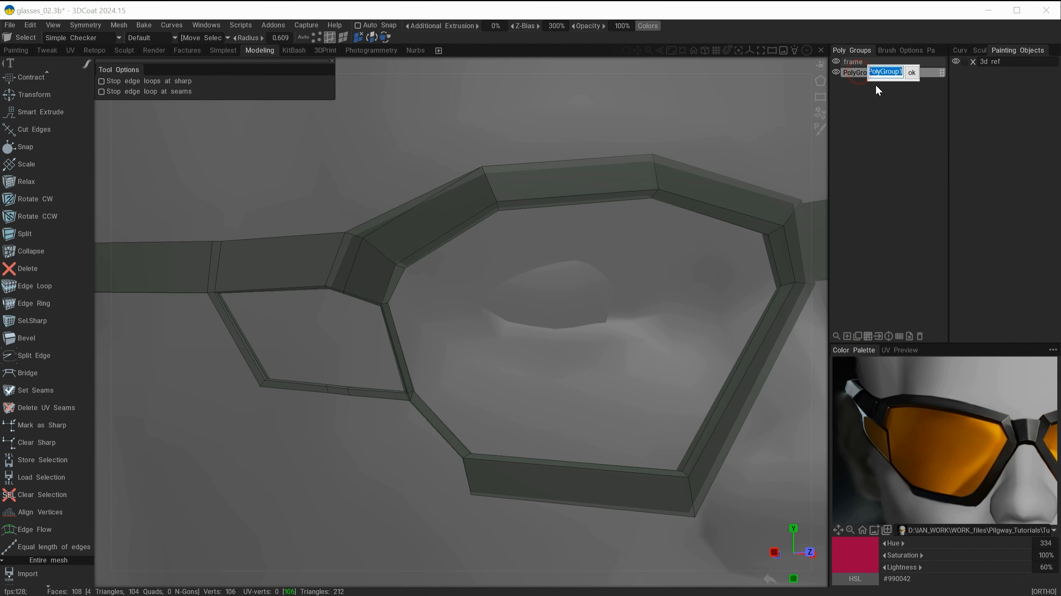
text(lens)
key(Return)
Step: Delete the beveled inner strip of polygons all around the lens opening with Delete Polygons
alt+drag(518, 336, 518, 319)
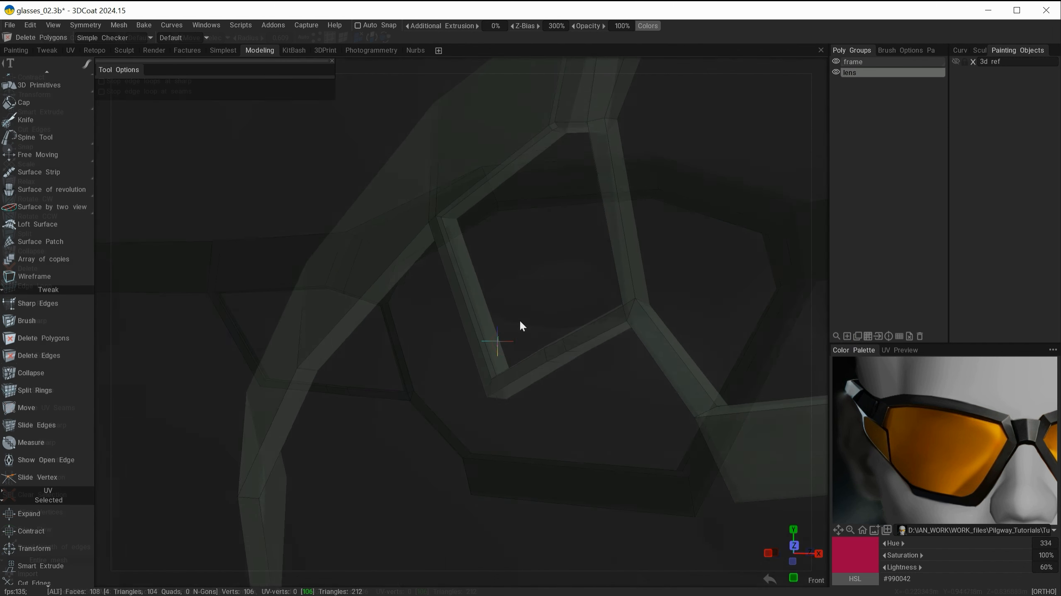
alt+drag(519, 319, 477, 266)
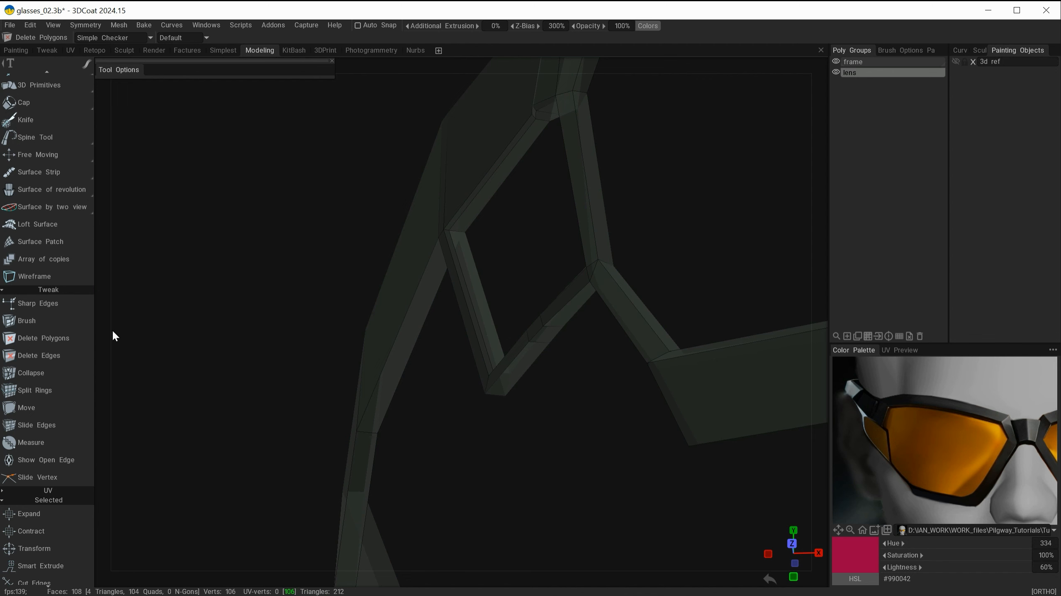
click(50, 338)
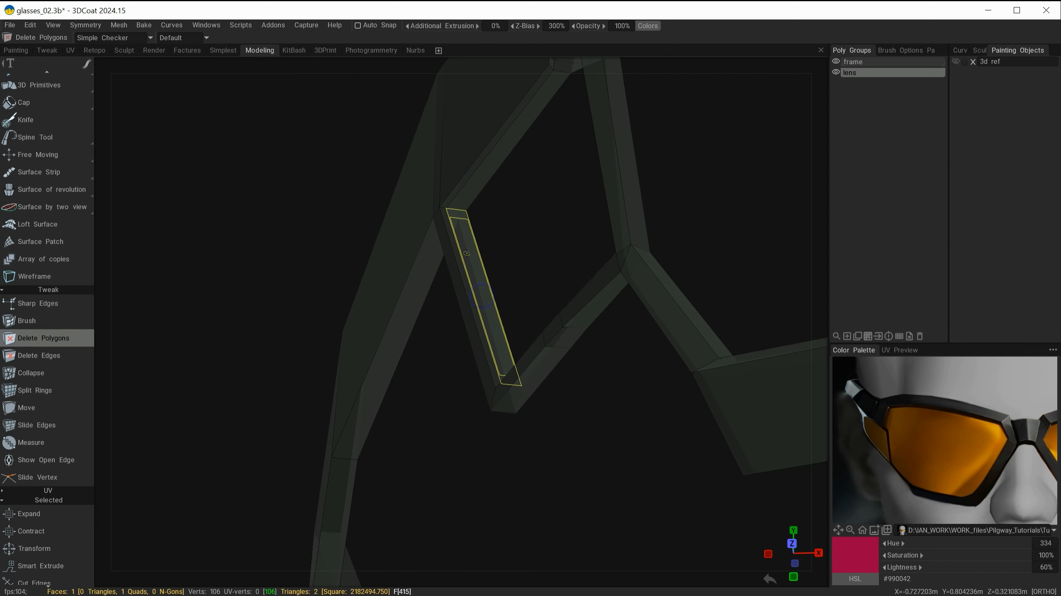
click(467, 249)
alt+drag(530, 263, 528, 219)
click(489, 179)
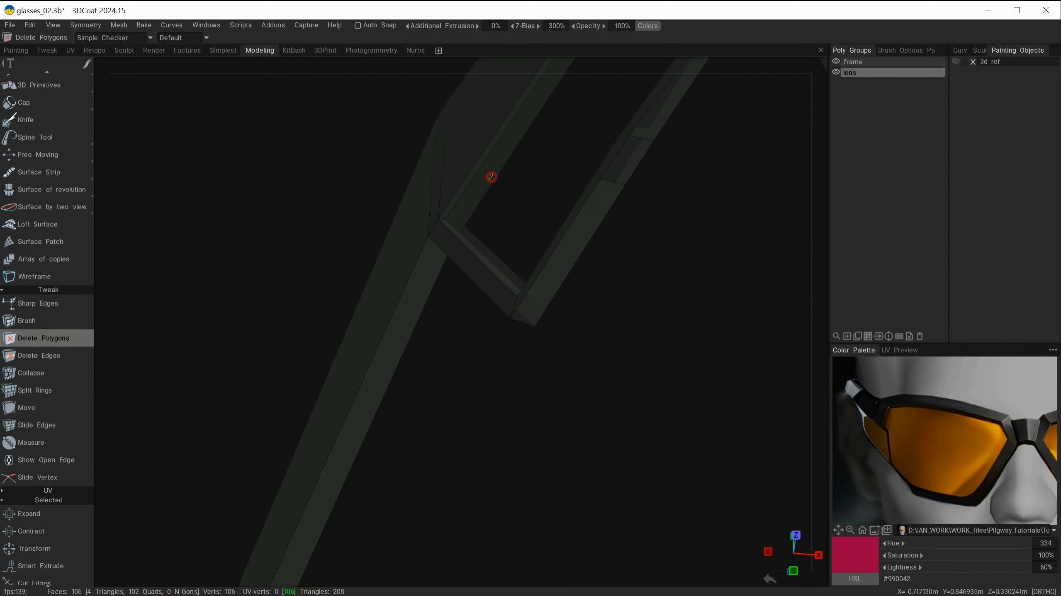
alt+middle_drag(582, 196, 463, 357)
alt+drag(507, 293, 592, 277)
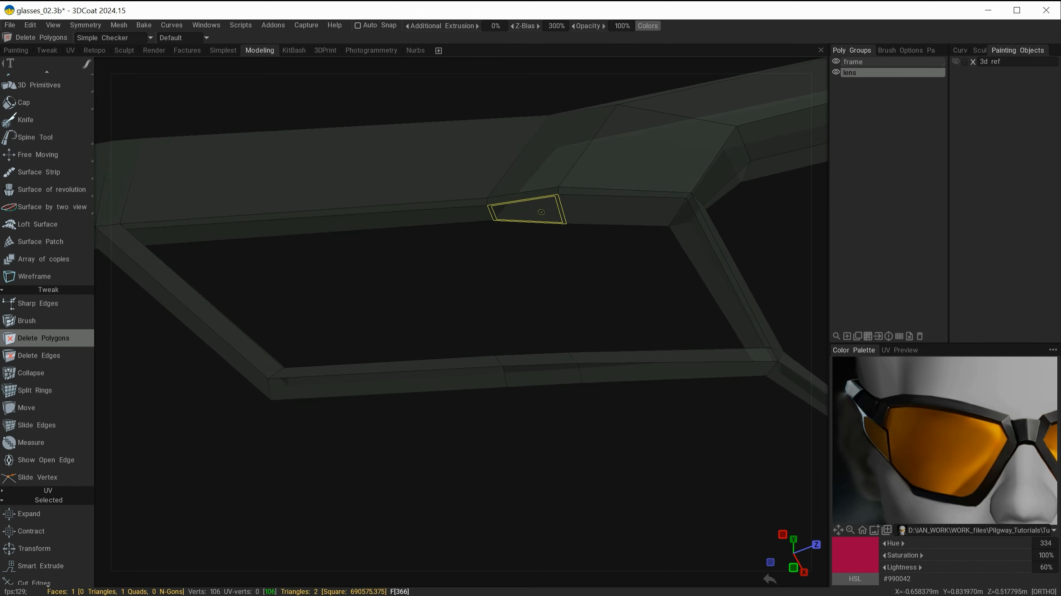
click(542, 213)
click(602, 213)
alt+middle_drag(602, 214, 506, 177)
alt+drag(511, 231, 579, 336)
click(597, 242)
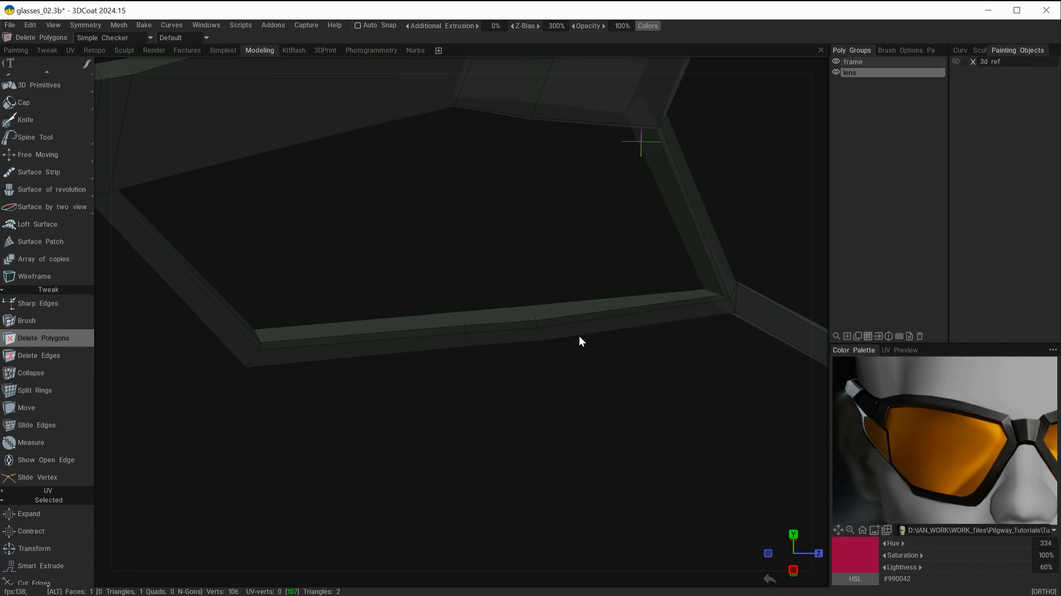
click(585, 303)
click(499, 316)
click(429, 320)
alt+drag(497, 279, 467, 267)
click(405, 239)
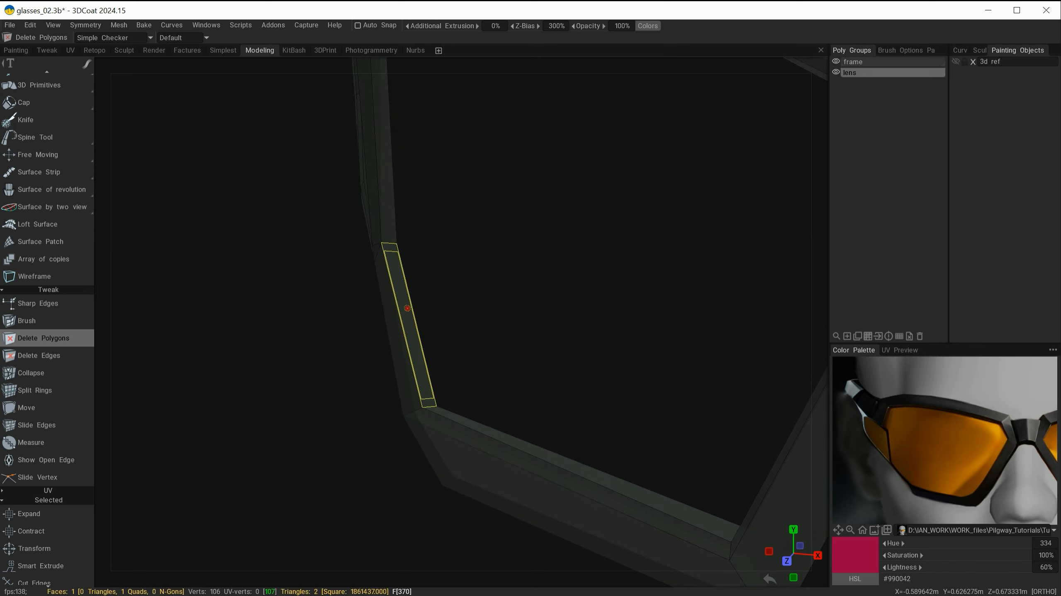
click(407, 308)
alt+drag(451, 326, 438, 253)
key(ctrl+z)
click(454, 281)
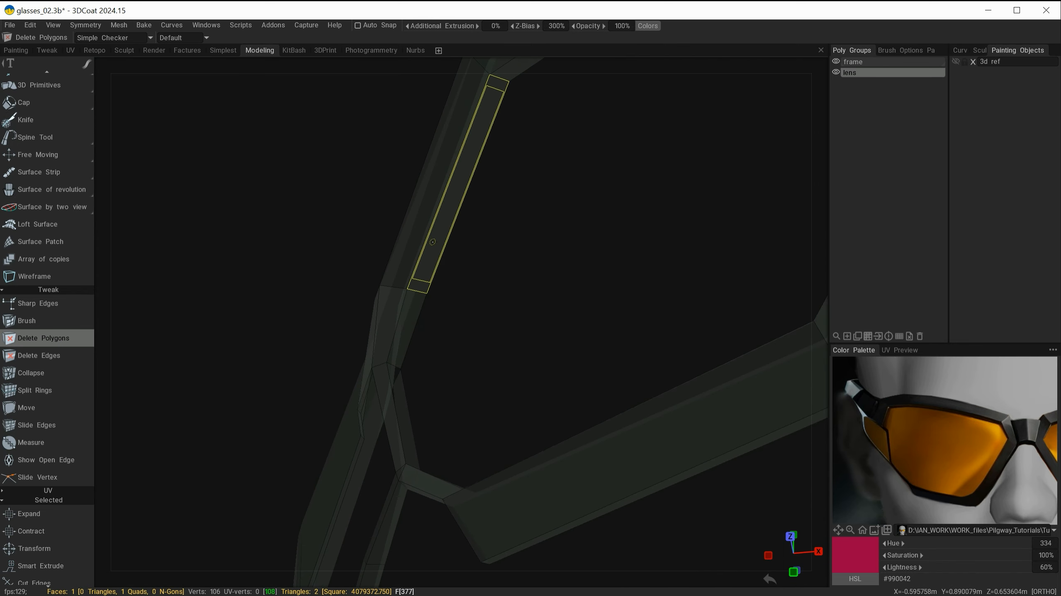
click(438, 252)
click(408, 322)
alt+drag(507, 289, 505, 274)
click(572, 238)
mouse_move(571, 241)
alt+mouse_down()
mouse_move(523, 191)
mouse_move(572, 248)
alt+mouse_up()
click(548, 227)
click(571, 307)
alt+drag(571, 308, 472, 368)
click(472, 369)
alt+right_drag(463, 295, 485, 260)
alt+drag(485, 260, 548, 330)
alt+right_drag(510, 287, 559, 347)
alt+middle_drag(539, 289, 544, 241)
alt+drag(559, 301, 587, 290)
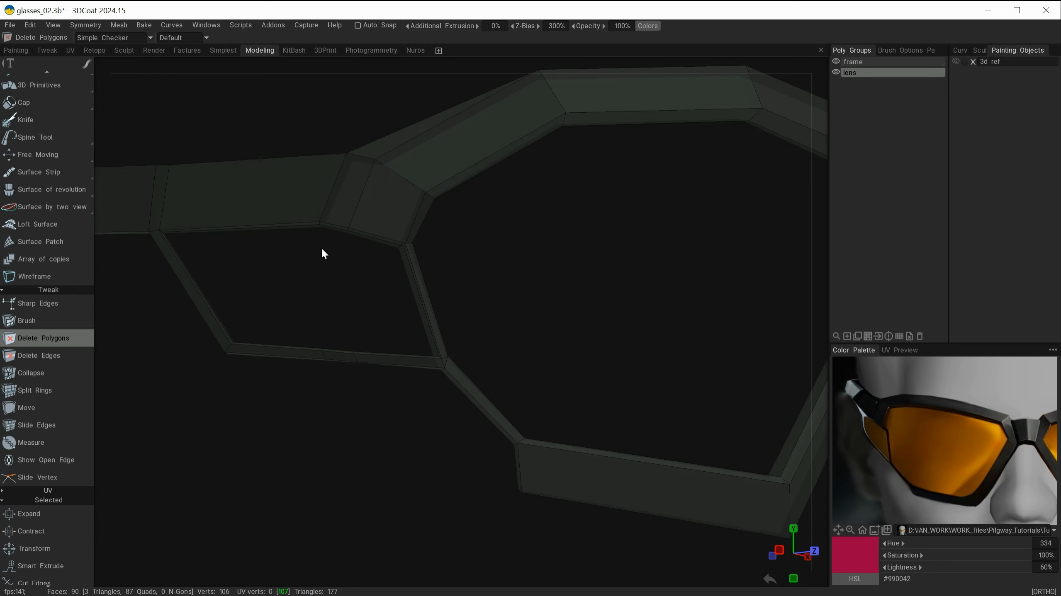
alt+drag(616, 215, 531, 239)
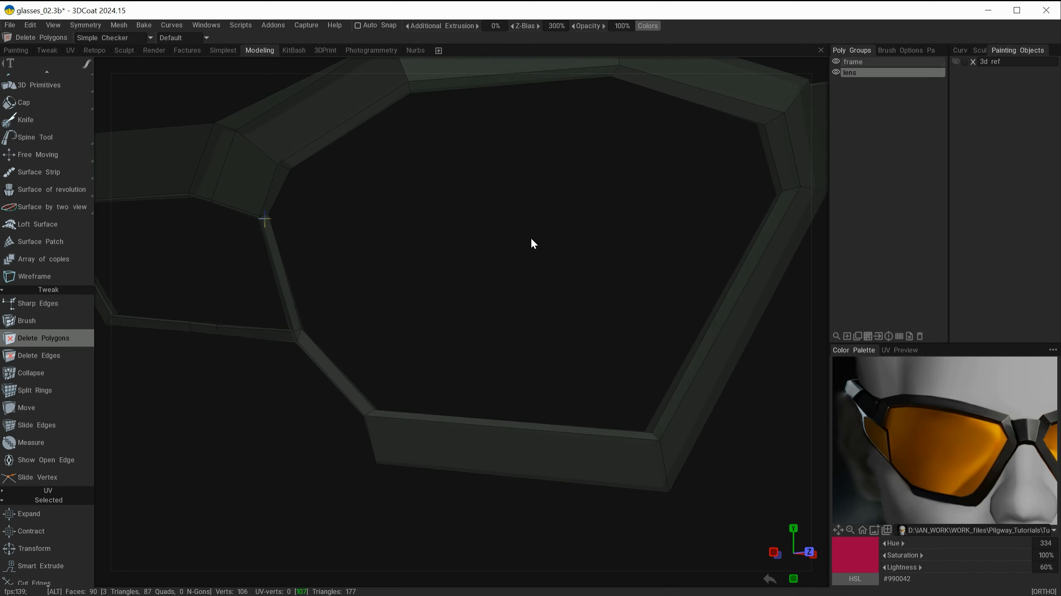
alt+drag(606, 186, 572, 253)
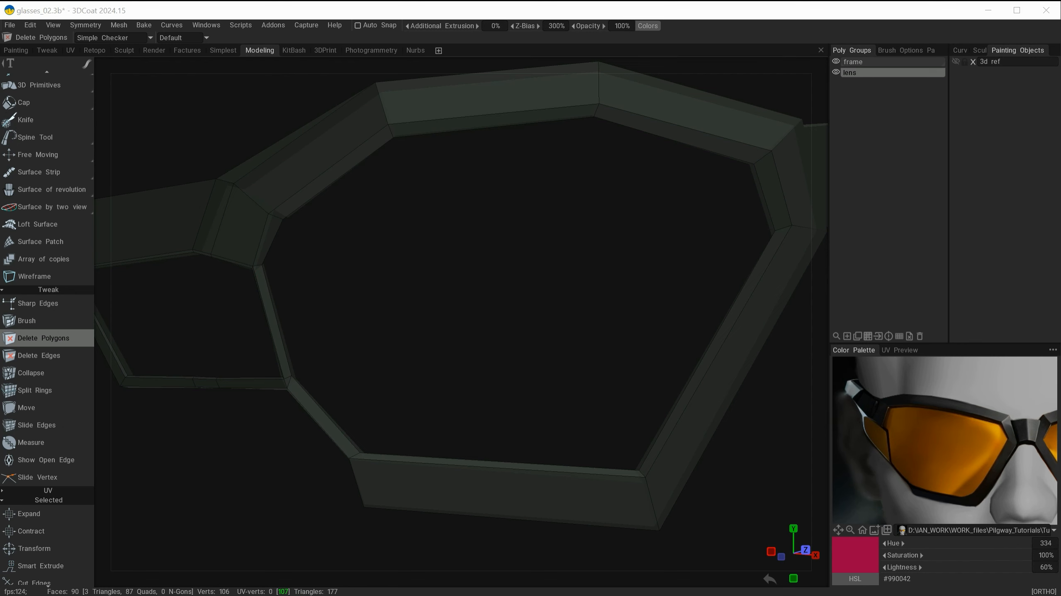
Step: Connect the lens opening's top and bottom edges with Add/Split to start filling its right side with polygons
key(alt)
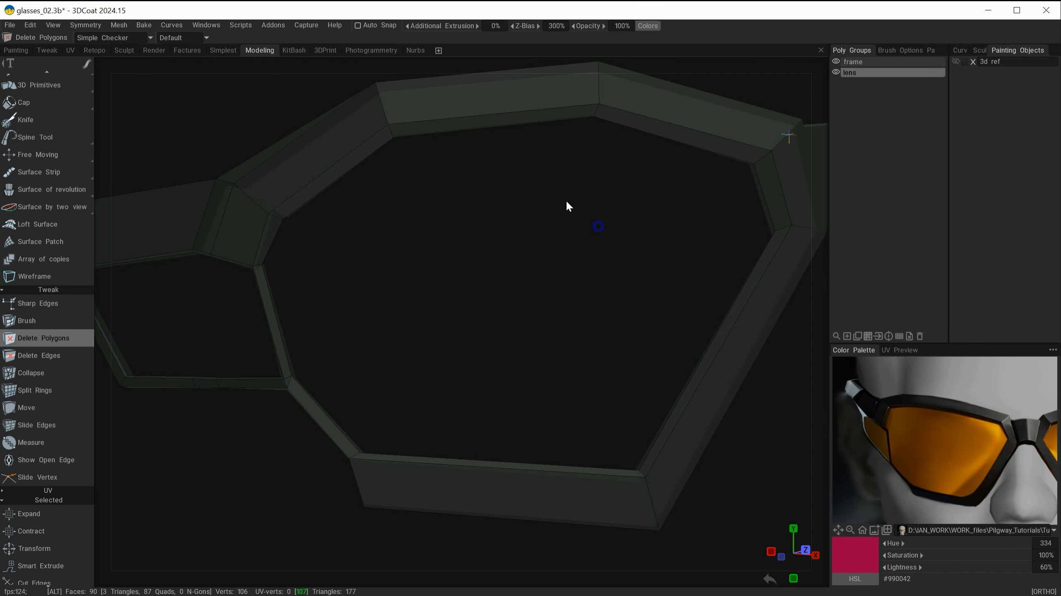
mouse_move(550, 251)
alt+mouse_down()
mouse_move(571, 272)
mouse_move(564, 224)
mouse_move(543, 224)
mouse_move(577, 240)
mouse_move(554, 235)
mouse_move(613, 234)
mouse_move(499, 218)
mouse_move(548, 281)
mouse_move(621, 282)
mouse_move(573, 262)
mouse_move(542, 225)
mouse_move(527, 233)
mouse_move(530, 275)
mouse_move(503, 271)
mouse_move(542, 270)
mouse_move(556, 253)
mouse_move(576, 301)
mouse_move(230, 270)
alt+mouse_up()
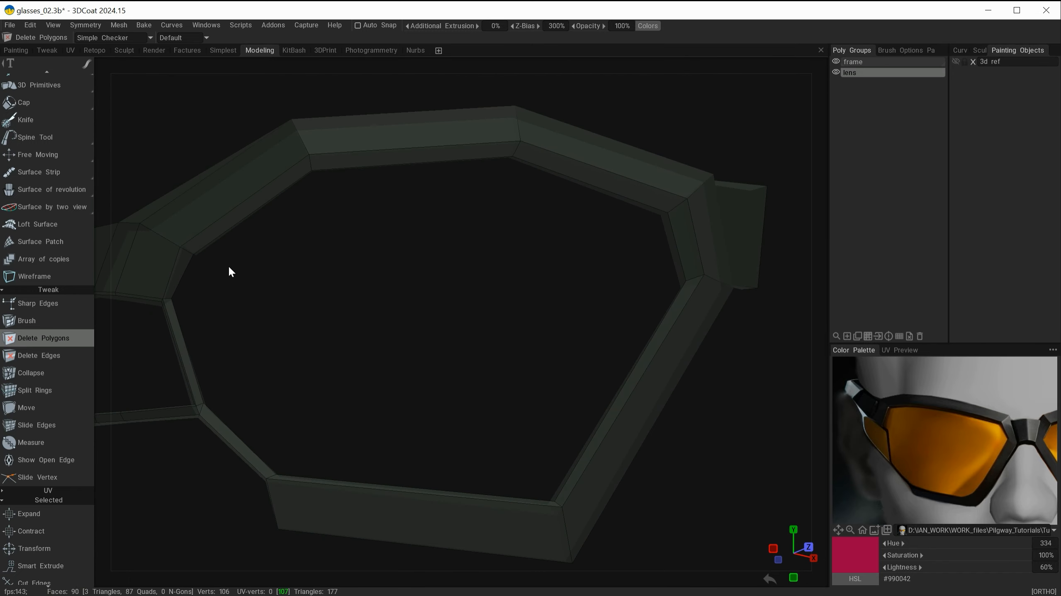
mouse_move(68, 101)
scroll(42, 200, up, 3)
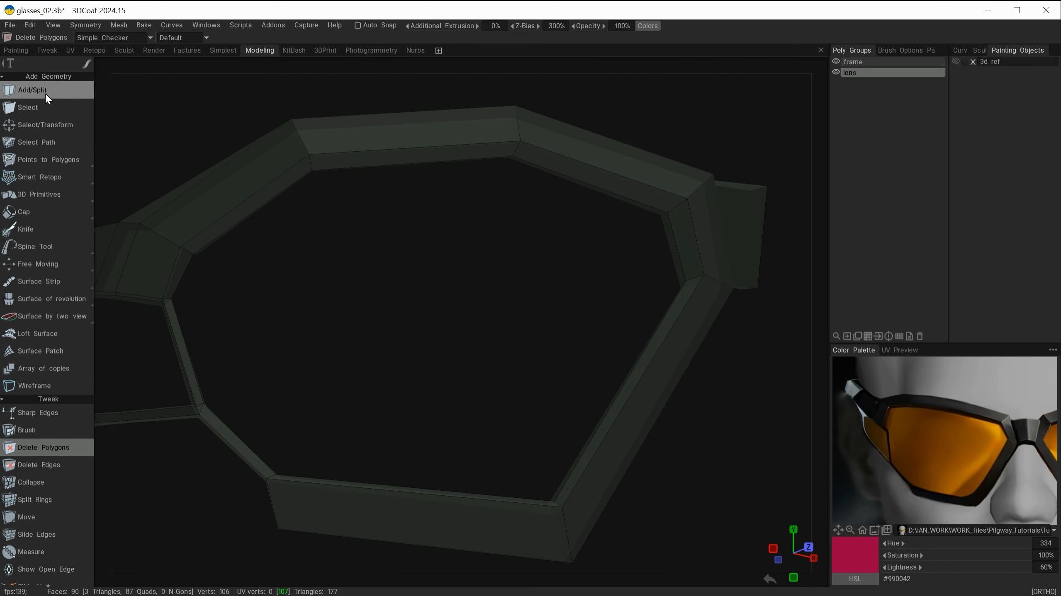
click(34, 90)
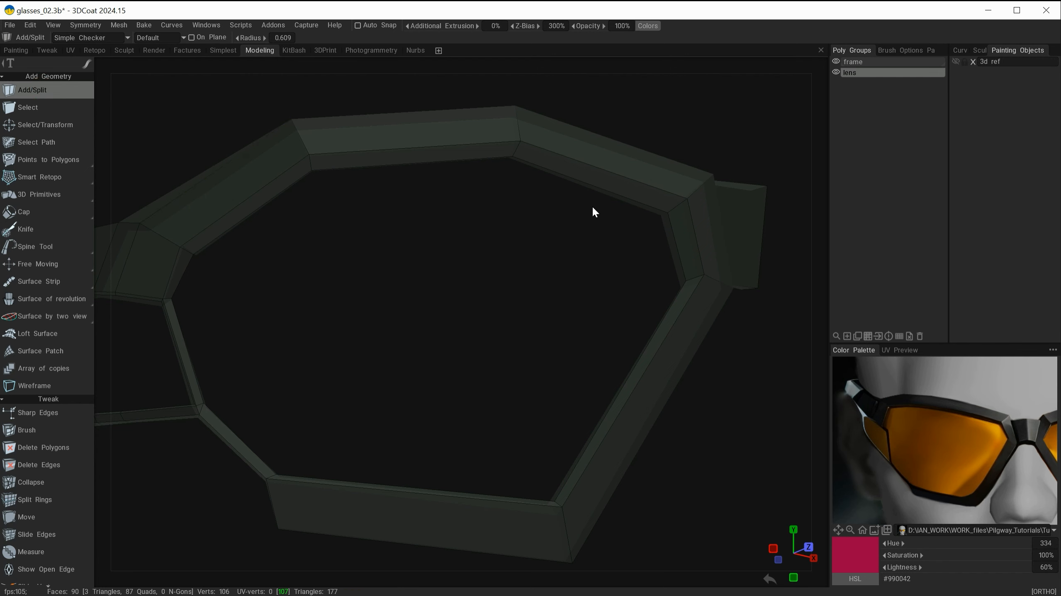
alt+drag(538, 250, 521, 232)
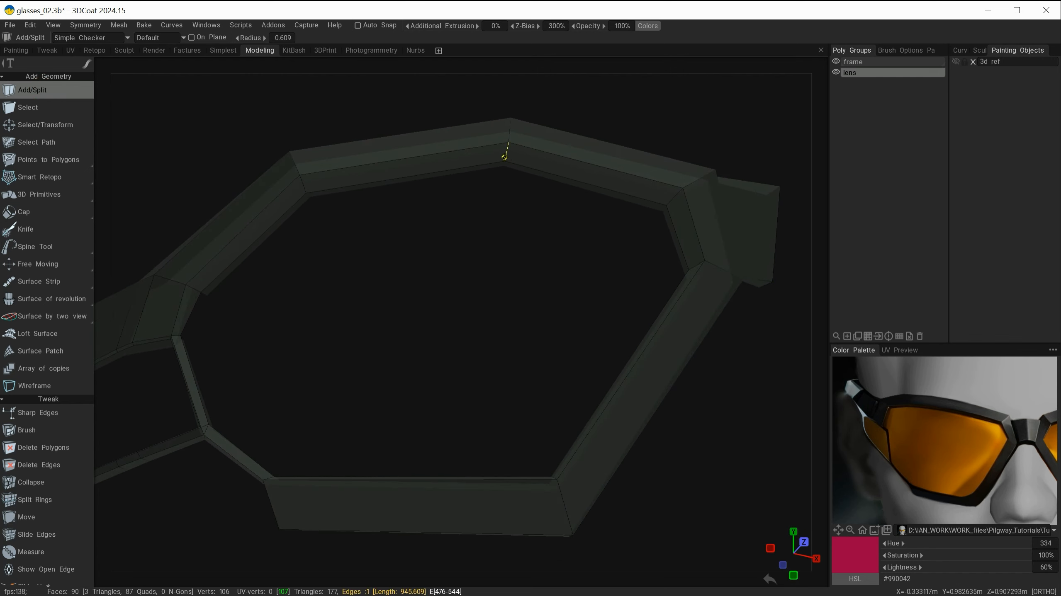
click(505, 161)
alt+drag(509, 287, 526, 368)
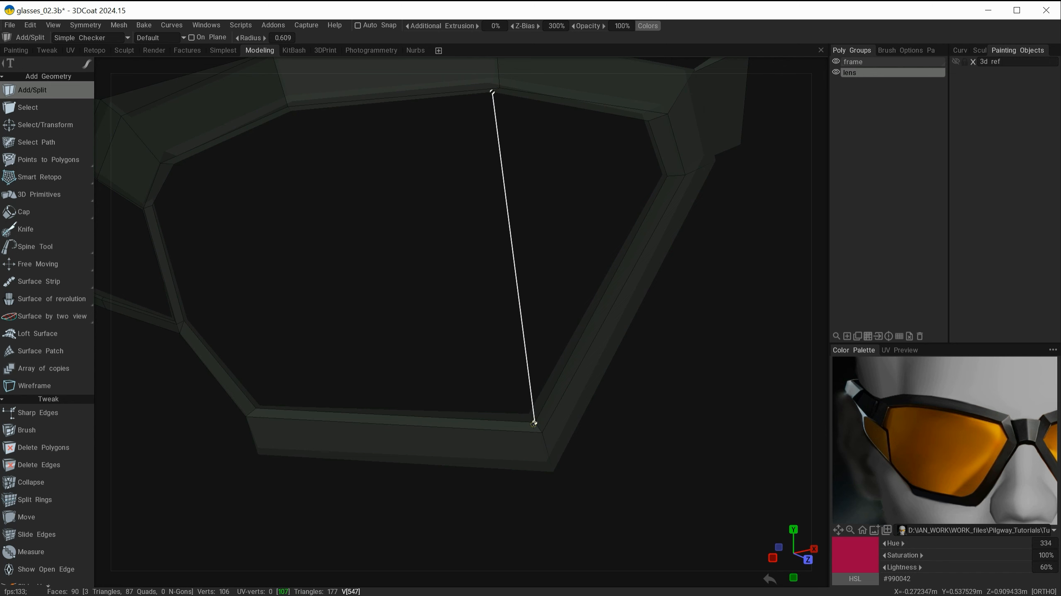
click(534, 423)
alt+drag(523, 287, 595, 240)
alt+middle_drag(594, 234, 585, 293)
alt+drag(516, 220, 594, 273)
Step: Add a split line on the opening's left side with Add/Split to build a polygon there
click(467, 181)
click(456, 396)
alt+middle_drag(594, 273, 695, 278)
scroll(471, 279, up, 3)
alt+drag(518, 296, 559, 290)
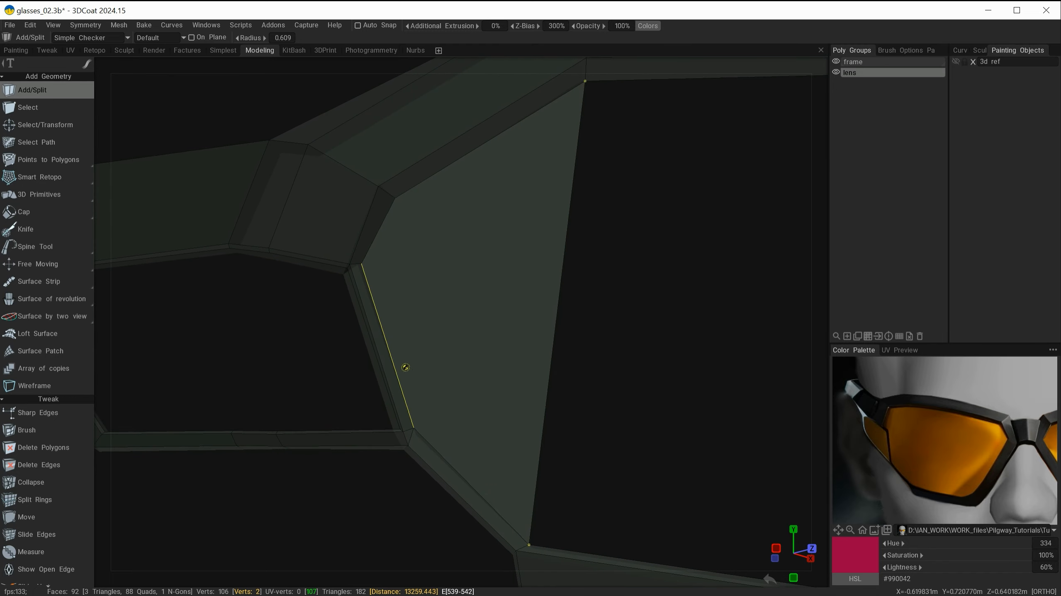
alt+middle_drag(554, 250, 534, 259)
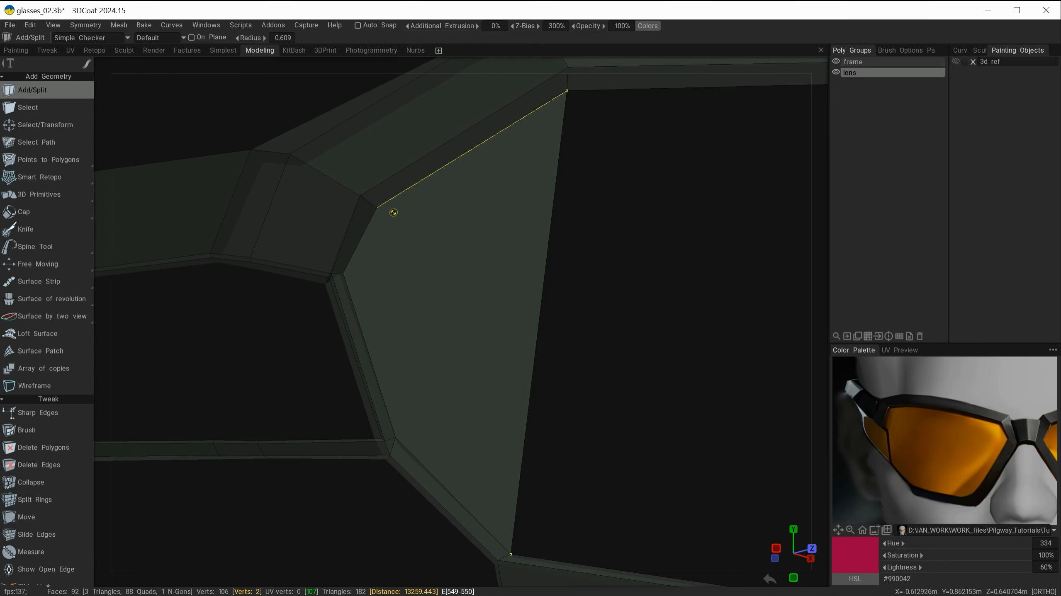
drag(376, 207, 395, 437)
click(395, 438)
alt+drag(448, 341, 461, 323)
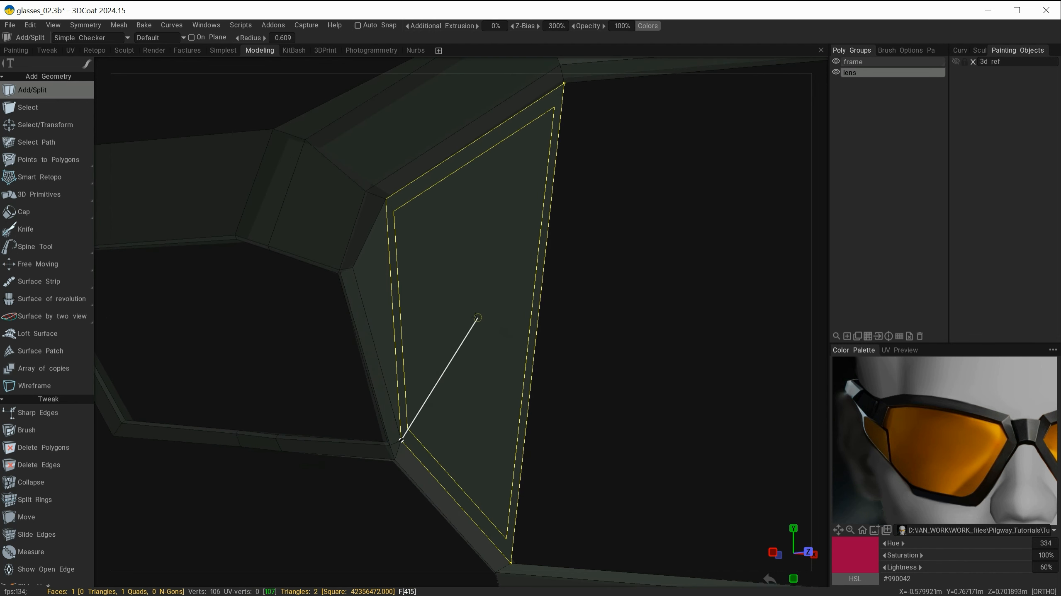
key(Escape)
Step: Inspect the newly filled sides of the lens opening from several angles
alt+right_drag(729, 190, 521, 268)
alt+drag(521, 268, 546, 232)
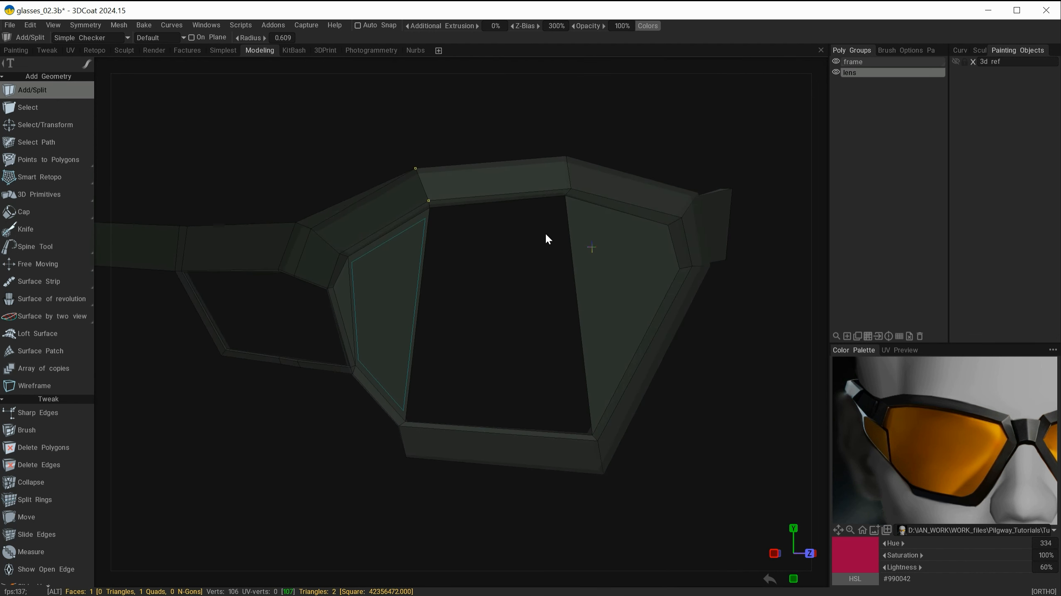
alt+middle_drag(546, 233, 671, 194)
alt+right_drag(517, 266, 518, 241)
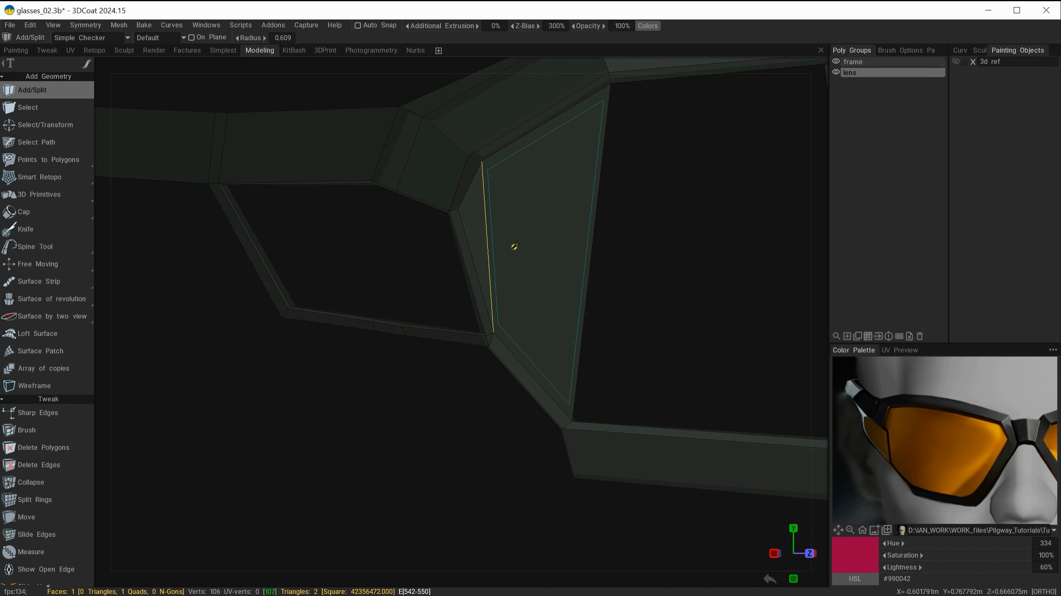
alt+right_drag(594, 198, 478, 217)
alt+middle_drag(582, 237, 523, 268)
mouse_move(545, 282)
alt+mouse_down()
mouse_move(615, 281)
mouse_move(556, 278)
alt+mouse_up()
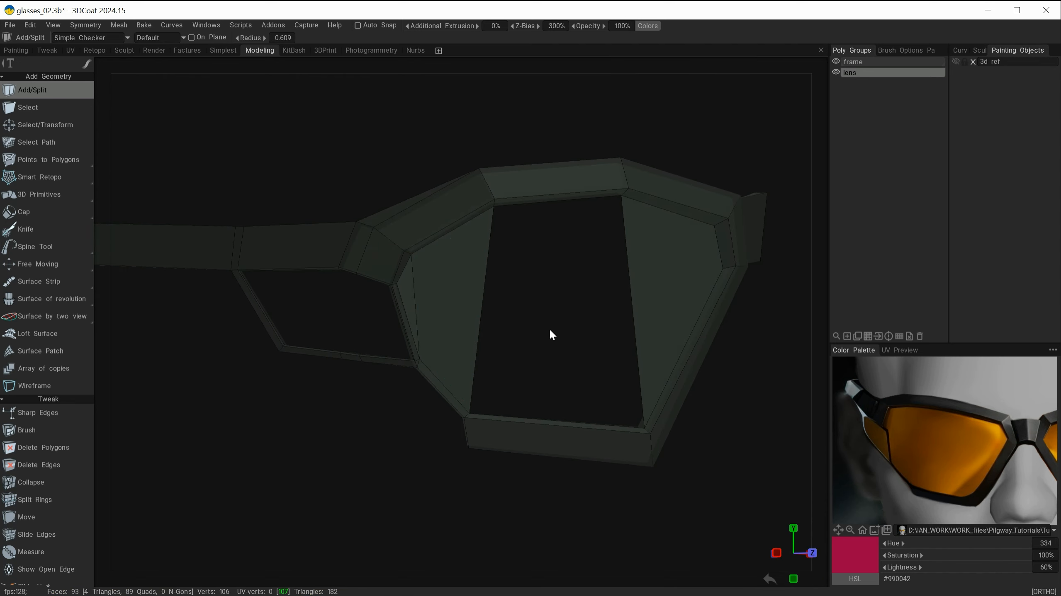
alt+right_drag(549, 334, 582, 293)
alt+middle_drag(583, 293, 536, 296)
alt+drag(571, 324, 477, 280)
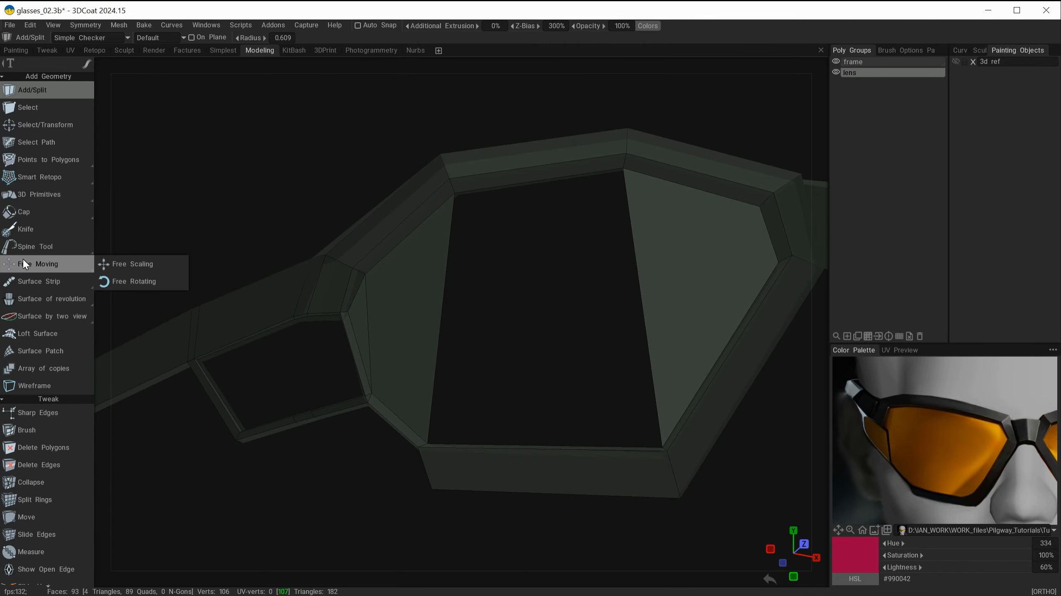
Step: Switch to the Quads tool with Parallel edge extrusion and add a quad along a side of the lens opening
mouse_move(30, 162)
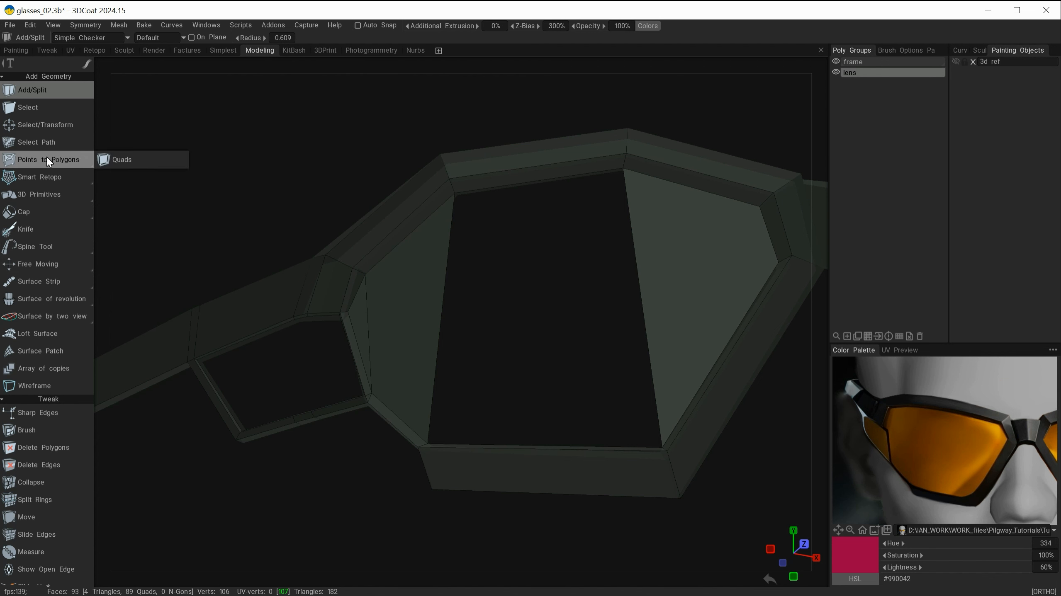
drag(562, 297, 564, 299)
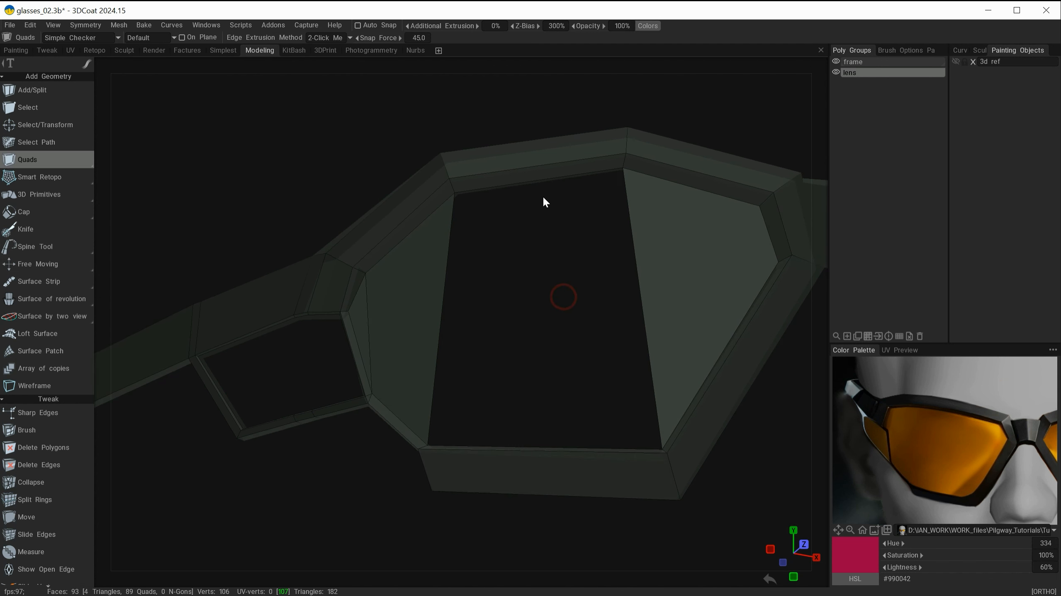
click(636, 255)
click(330, 37)
click(635, 254)
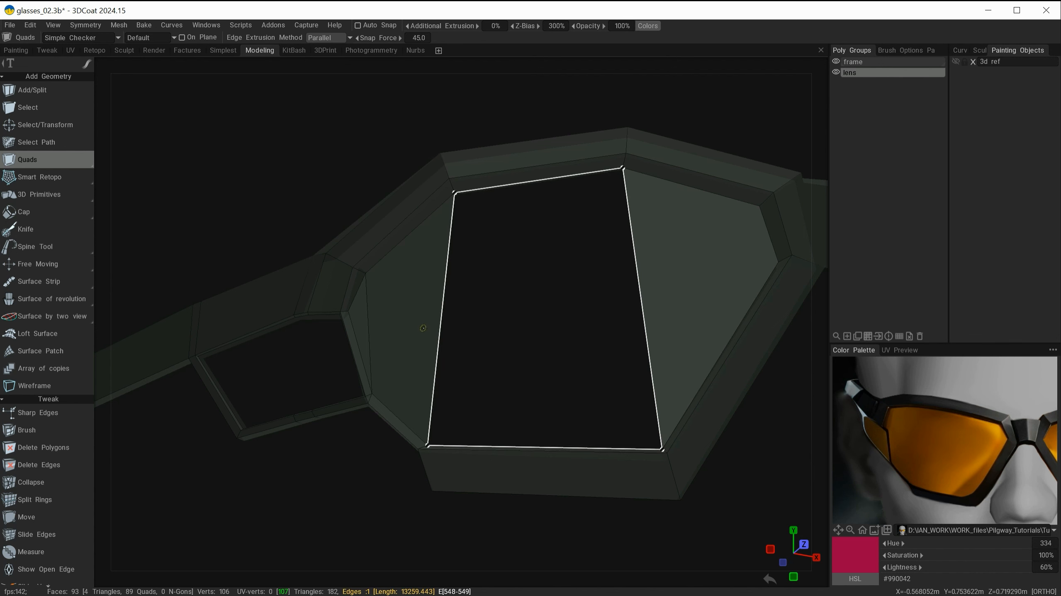
click(430, 326)
alt+drag(515, 323, 542, 266)
alt+middle_drag(542, 268, 662, 255)
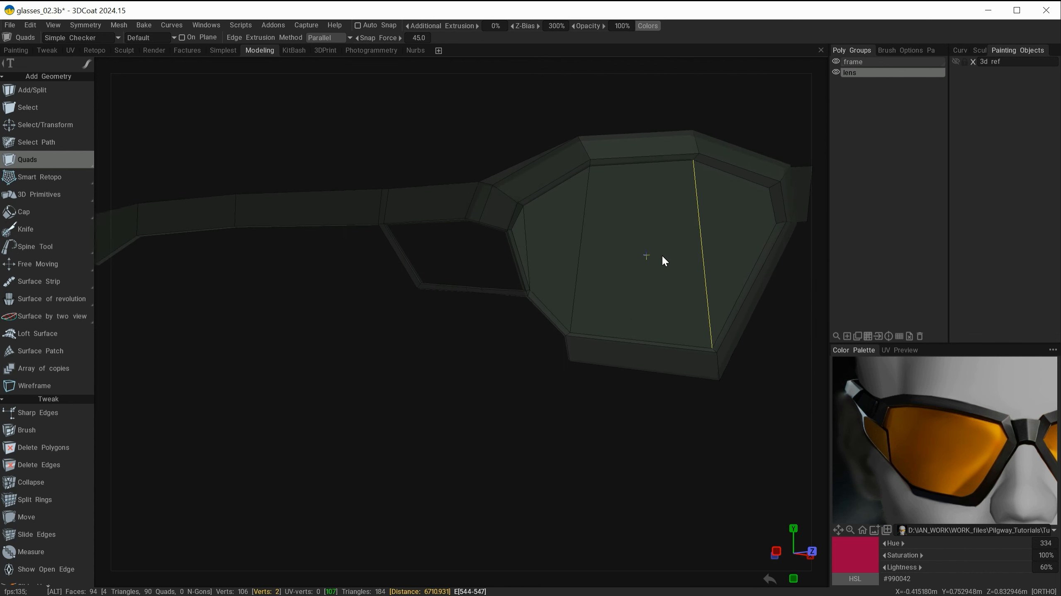
alt+right_drag(662, 255, 410, 467)
mouse_move(448, 464)
alt+mouse_down()
mouse_move(474, 479)
mouse_move(424, 476)
mouse_move(461, 483)
mouse_move(491, 438)
mouse_move(478, 447)
alt+mouse_up()
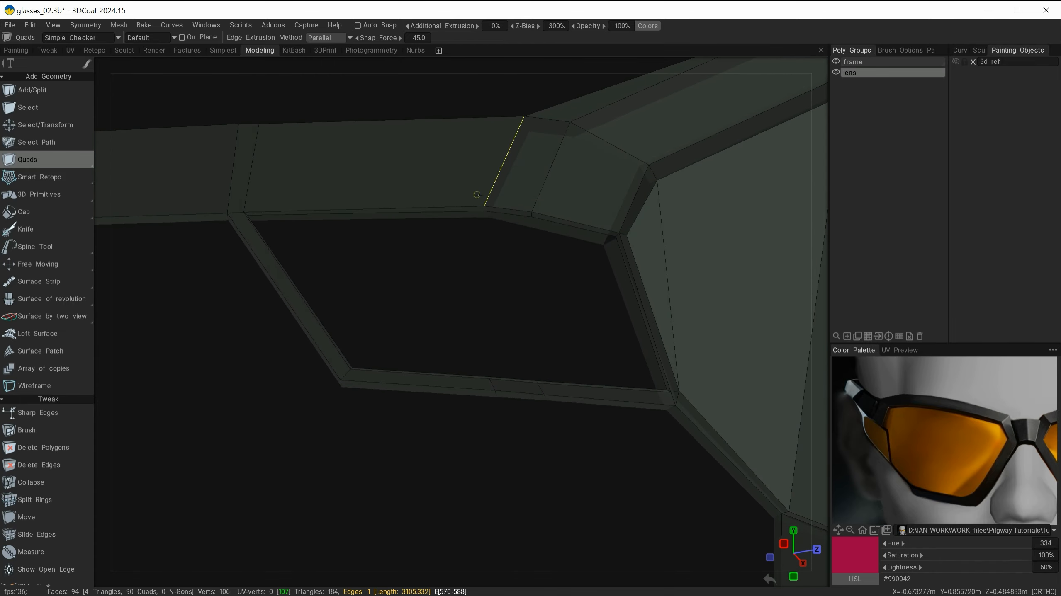
mouse_move(542, 284)
alt+mouse_down()
mouse_move(514, 297)
mouse_move(547, 302)
mouse_move(538, 302)
mouse_move(575, 331)
mouse_move(551, 289)
mouse_move(592, 303)
mouse_move(554, 303)
mouse_move(571, 240)
alt+mouse_up()
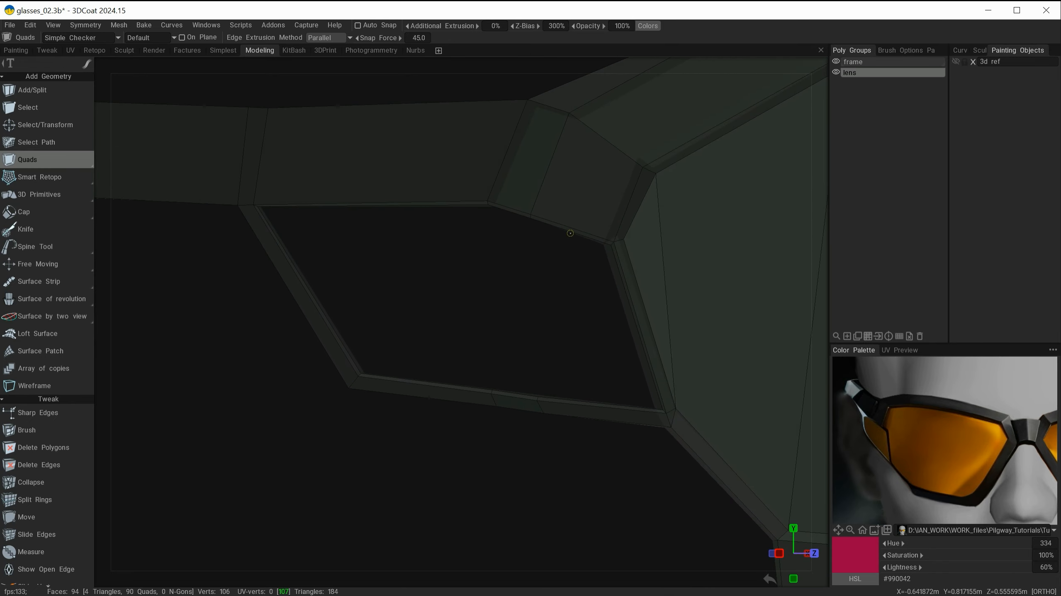
Step: Try extending quads into the opening using the 2-Click Method and then Parallel extrusion
click(334, 38)
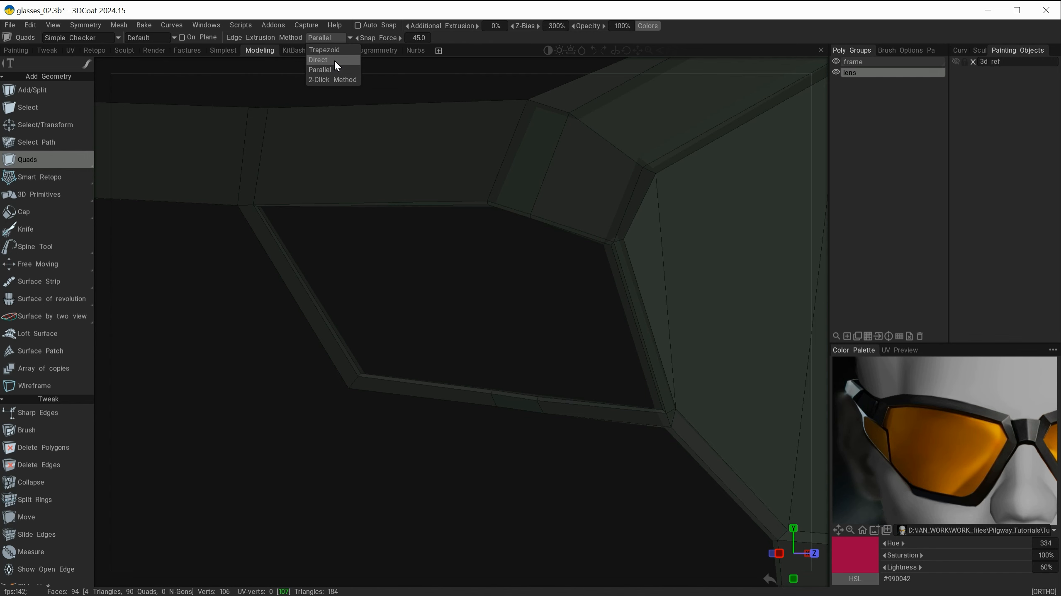
click(335, 80)
alt+drag(559, 321, 588, 347)
scroll(562, 230, up, 3)
click(330, 38)
click(337, 69)
click(595, 353)
alt+middle_drag(569, 224, 606, 385)
alt+drag(606, 385, 601, 363)
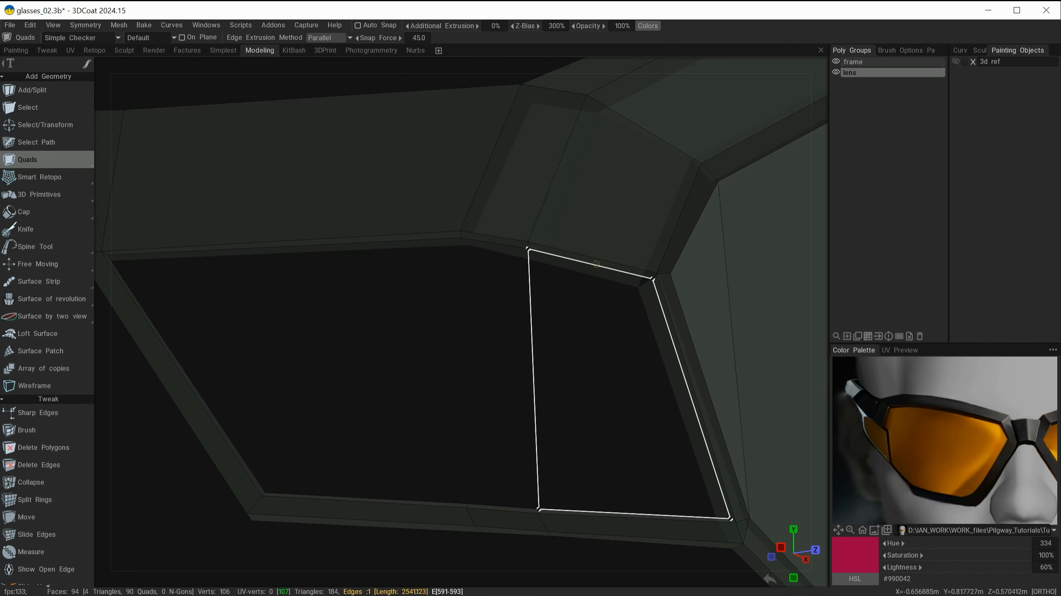
click(604, 267)
alt+drag(604, 268, 571, 307)
click(577, 301)
Step: Add another quad strip along the opening's lower edge, then undo the last three quad additions
key(Escape)
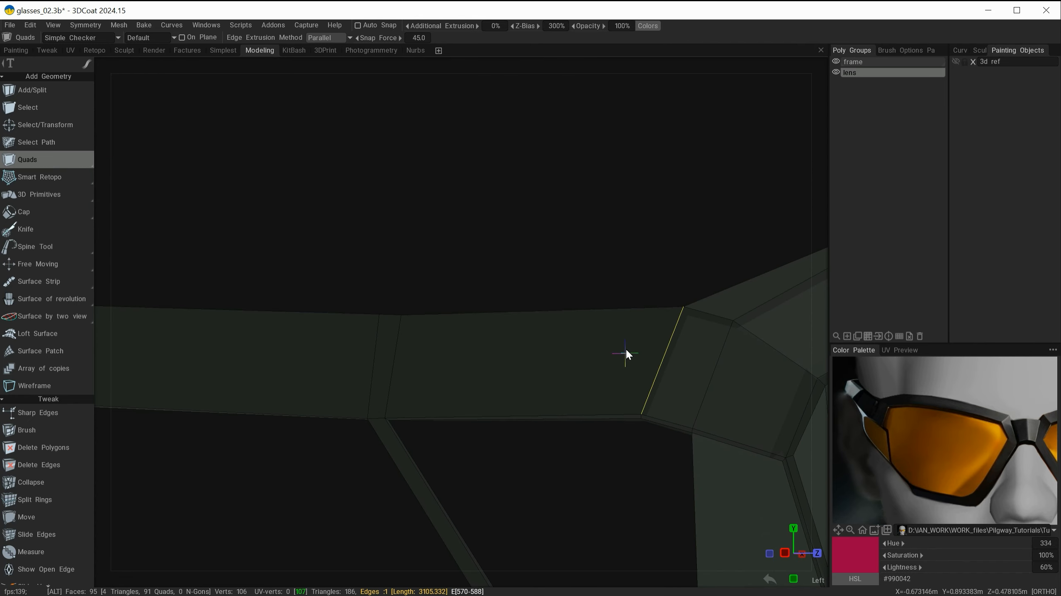
alt+middle_drag(626, 354, 542, 332)
click(542, 457)
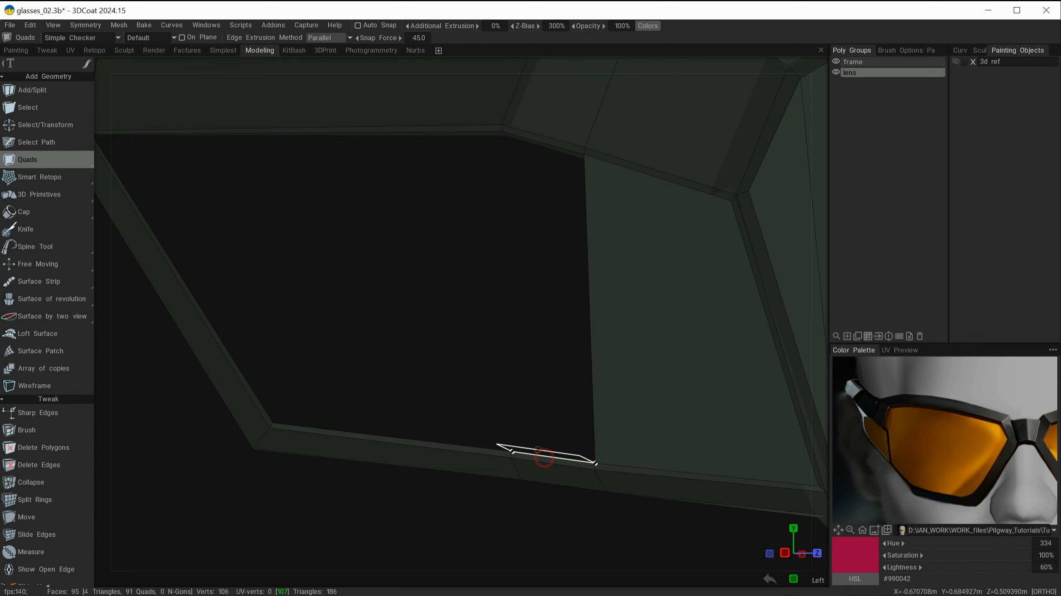
click(542, 142)
alt+middle_drag(451, 284, 597, 276)
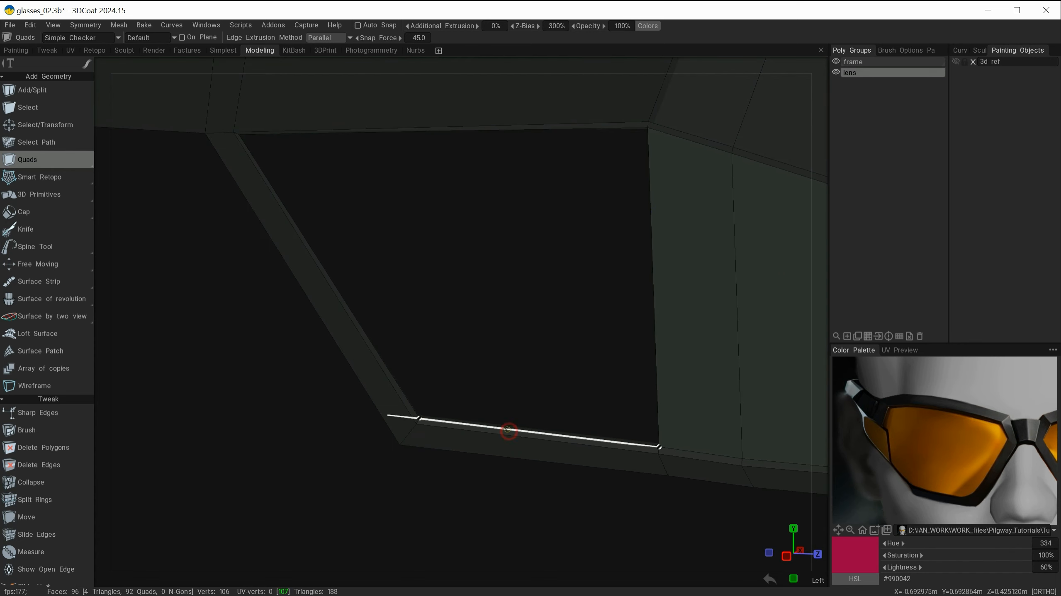
alt+drag(508, 430, 534, 309)
click(425, 214)
alt+right_drag(426, 214, 432, 363)
alt+drag(432, 364, 483, 486)
key(ctrl+z)
key(ctrl+z)
key(ctrl+z)
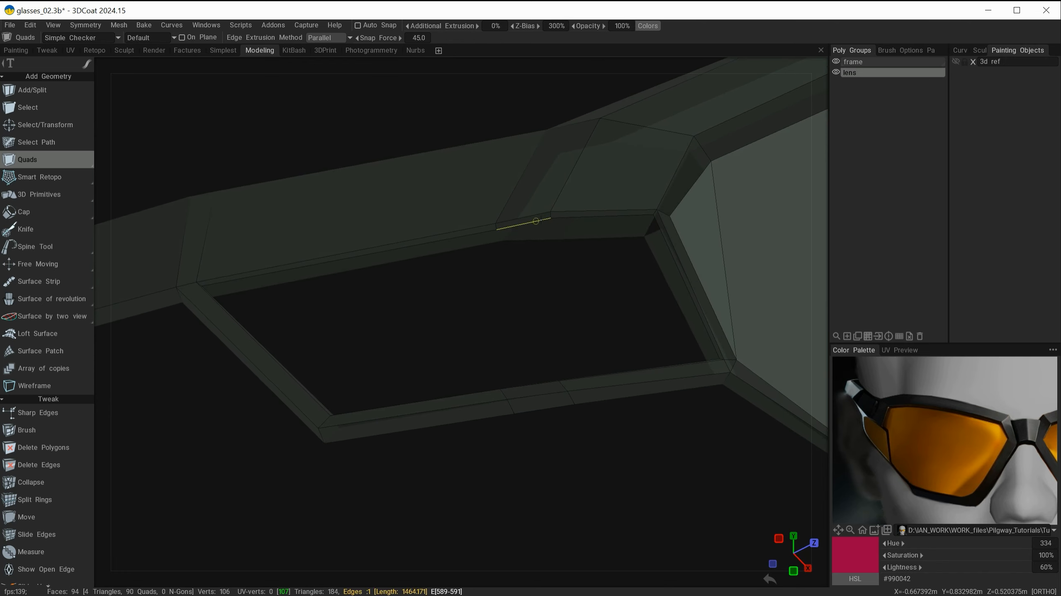
Step: Select all eight edges around the remaining lens opening with the Select tool
mouse_move(550, 323)
alt+mouse_down()
mouse_move(561, 366)
mouse_move(502, 367)
mouse_move(516, 360)
mouse_move(502, 344)
alt+mouse_up()
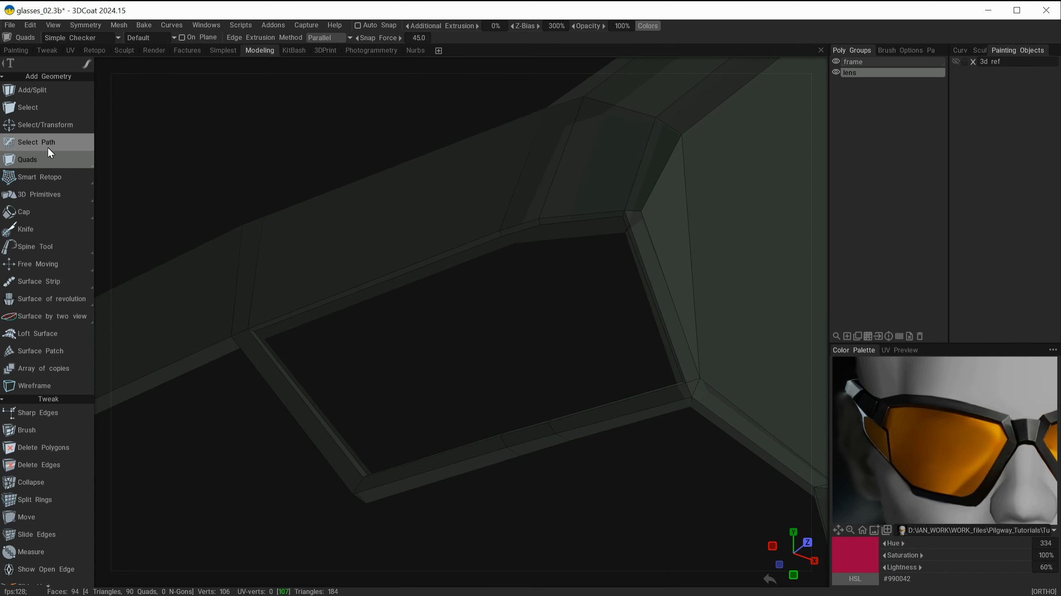
click(42, 109)
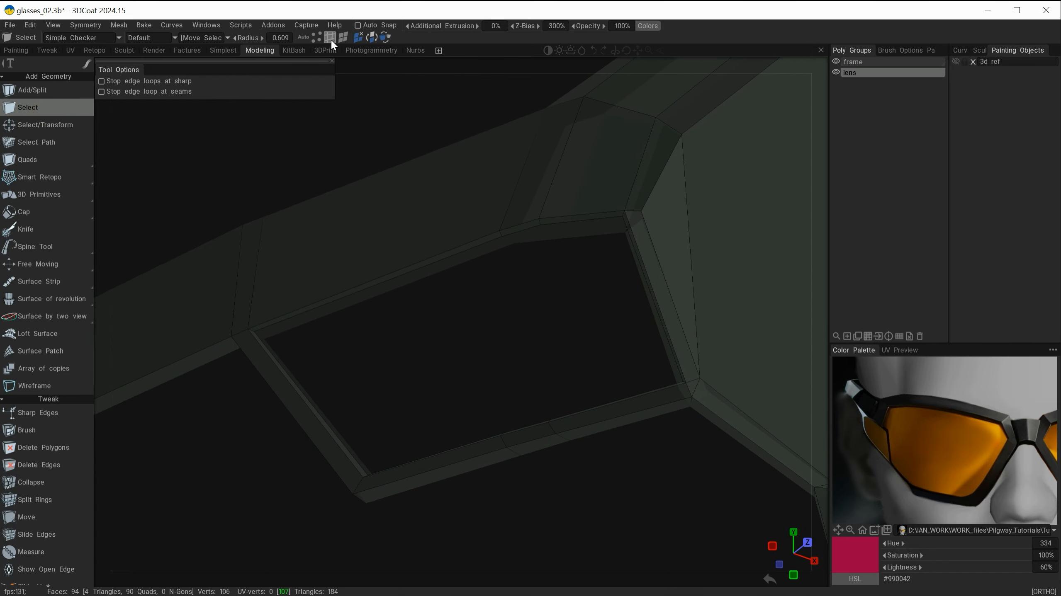
shift+click(385, 282)
shift+click(525, 229)
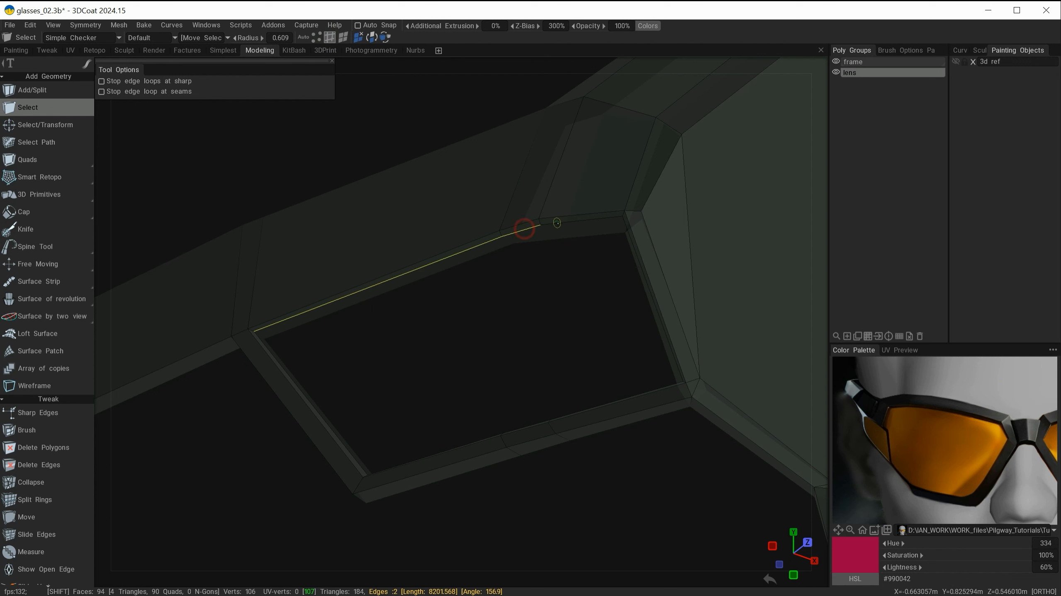
shift+click(569, 223)
alt+drag(564, 234, 564, 430)
shift+click(688, 353)
shift+click(578, 432)
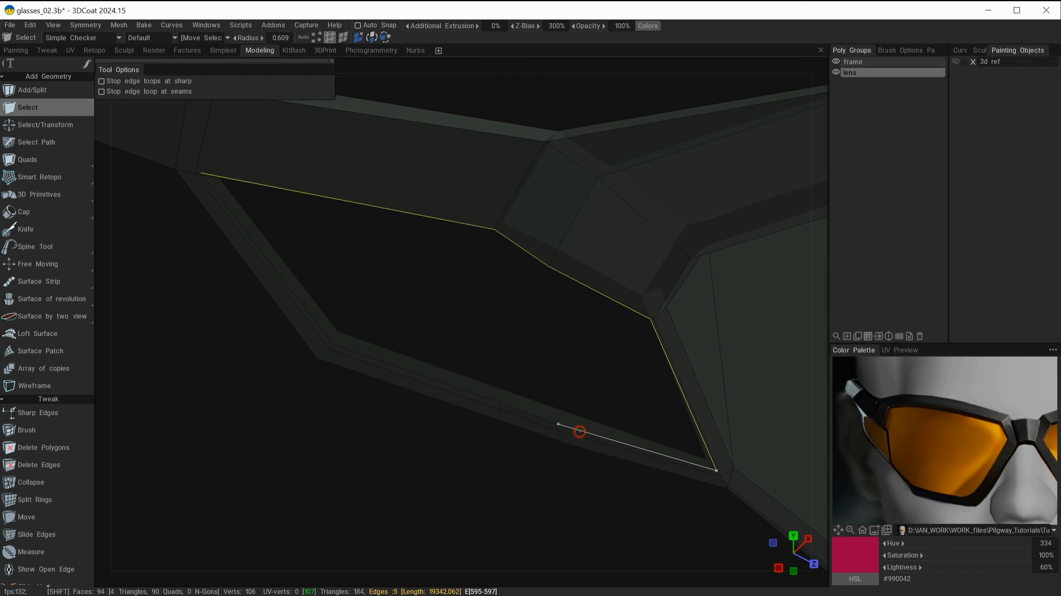
shift+click(530, 413)
shift+click(486, 396)
alt+drag(490, 396, 555, 353)
shift+click(414, 303)
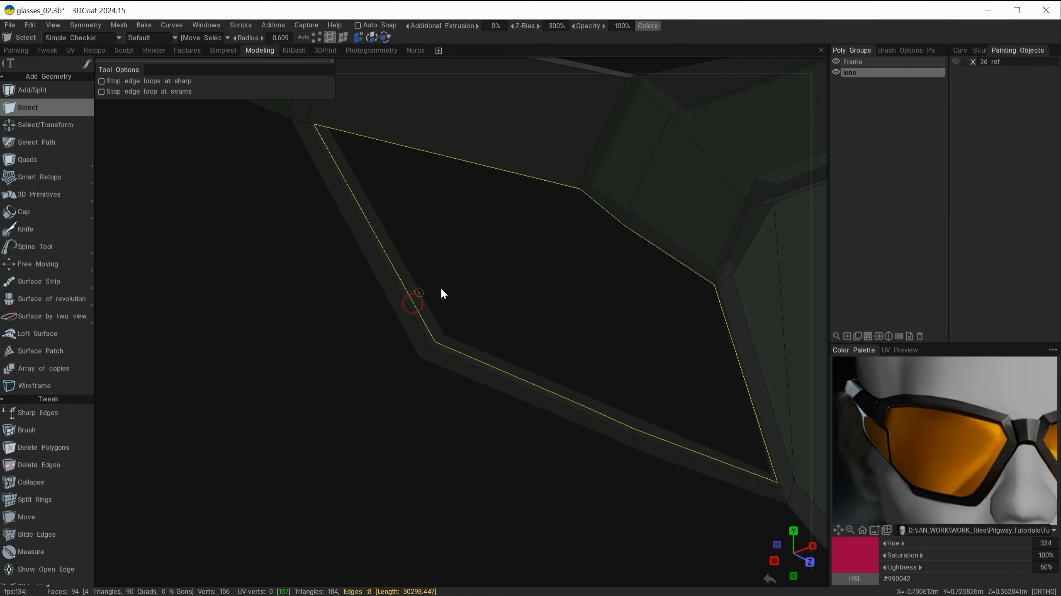
alt+middle_drag(478, 265, 564, 332)
alt+drag(564, 332, 611, 248)
alt+middle_drag(692, 302, 511, 297)
alt+drag(511, 297, 441, 315)
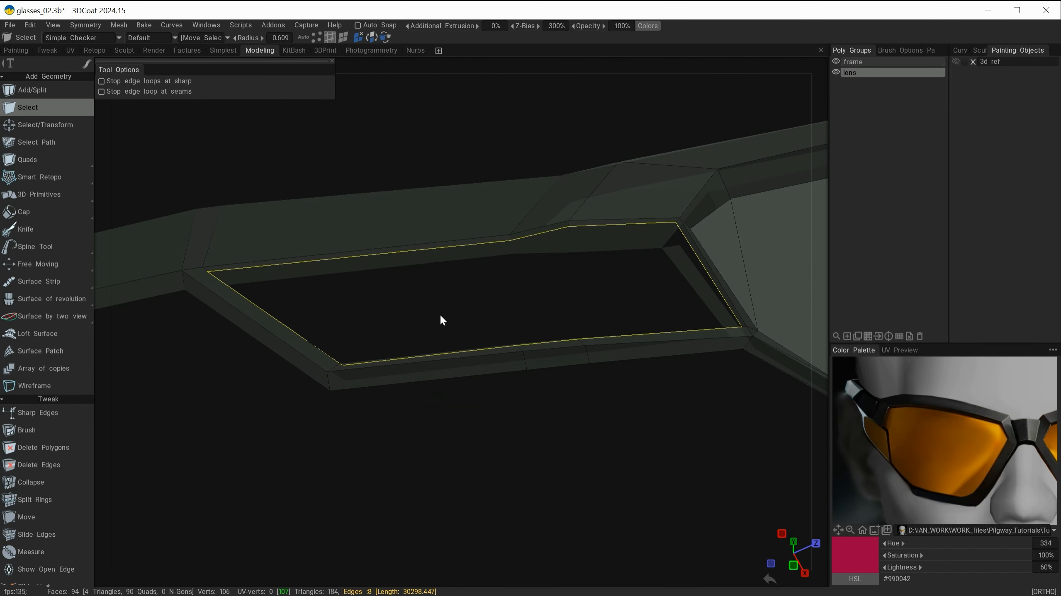
Step: Start extruding the selected edge loop and move it with the transform gizmo
key(space)
click(395, 382)
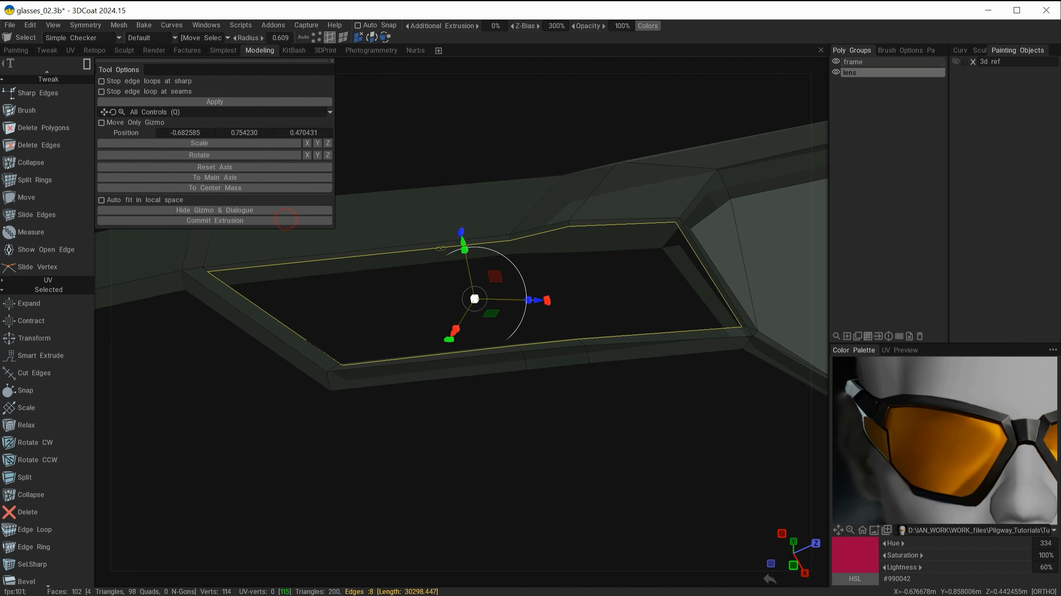
drag(463, 241, 469, 266)
alt+drag(515, 275, 641, 351)
drag(517, 392, 532, 392)
alt+drag(559, 389, 533, 440)
drag(441, 410, 549, 302)
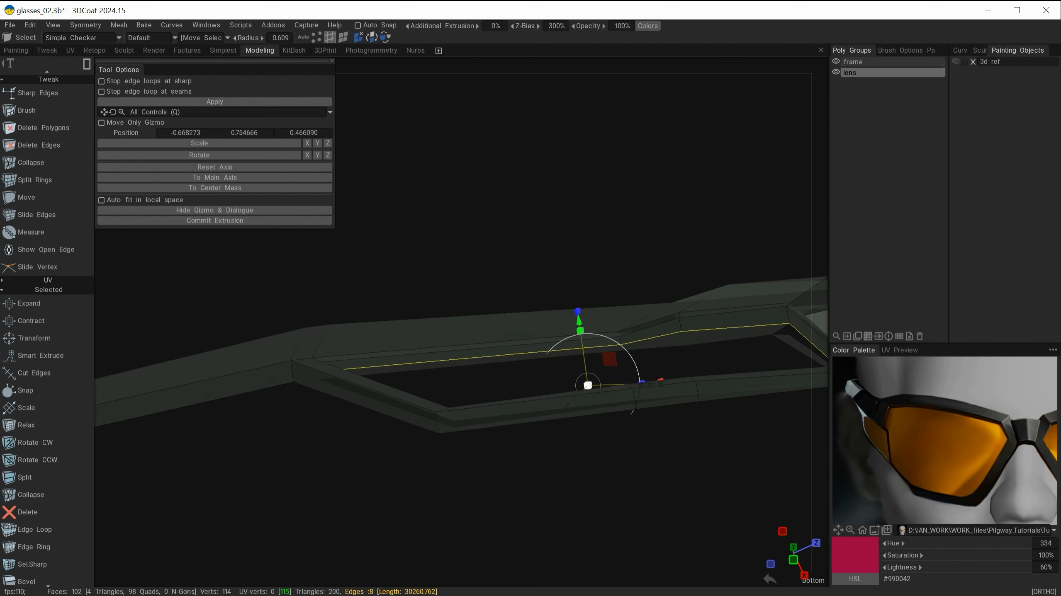
Step: Try realigning the extrusion gizmo and moving the extruded edge loop, then cancel the extrusion
click(255, 168)
click(256, 187)
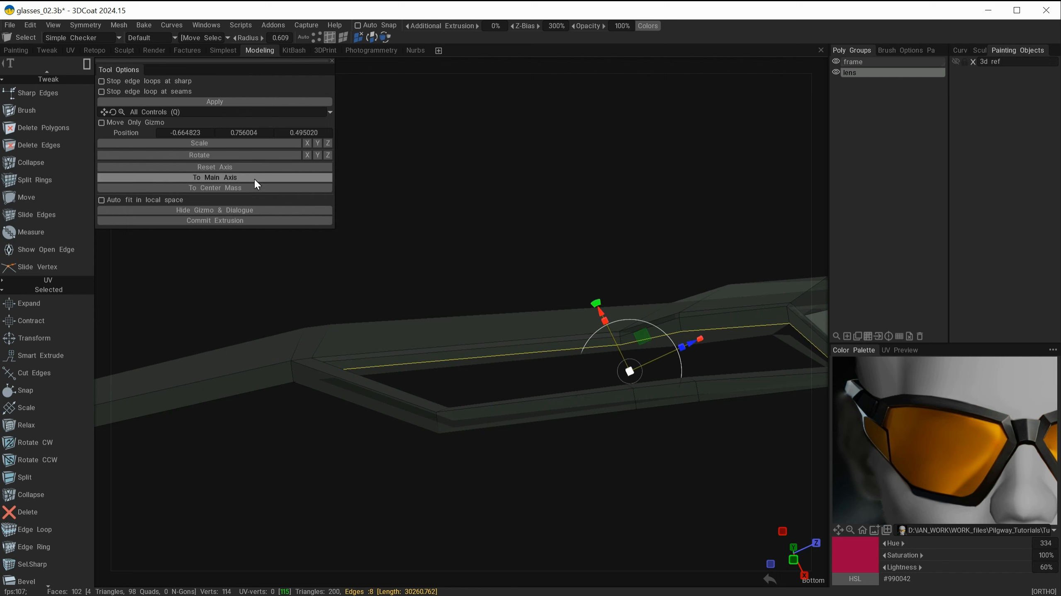
click(254, 178)
click(622, 321)
drag(625, 323, 493, 293)
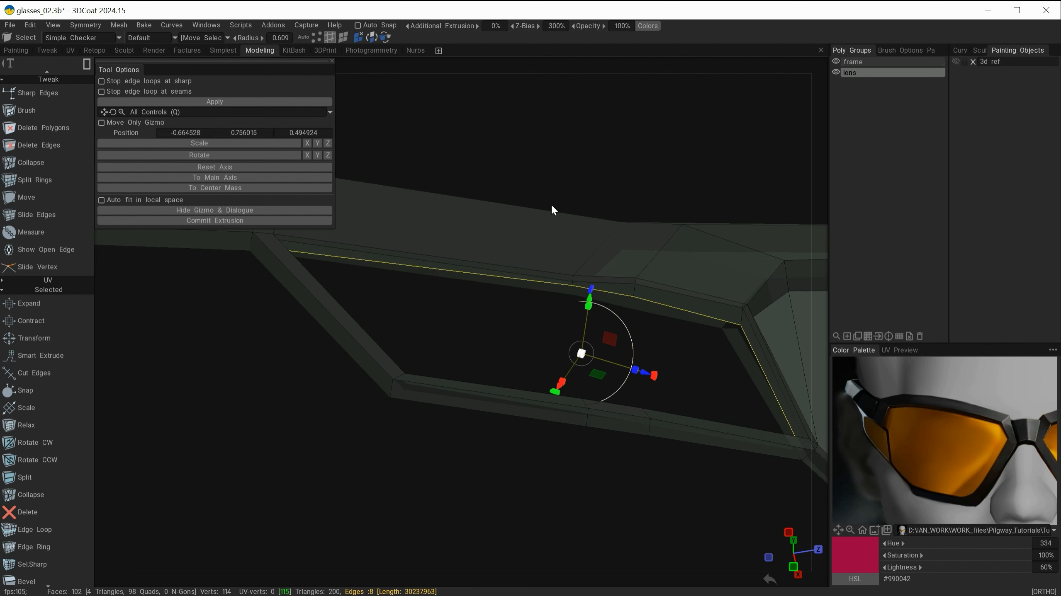
key(Escape)
alt+drag(569, 216, 521, 355)
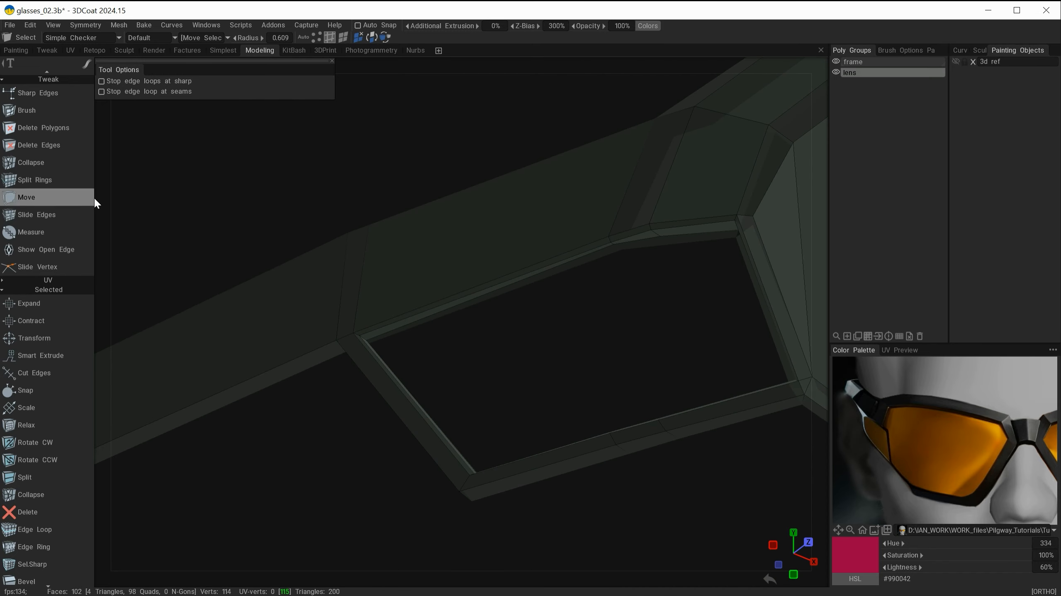
Step: Switch to the Quads tool and add a quad along the lens opening's upper edge
scroll(47, 162, up, 10)
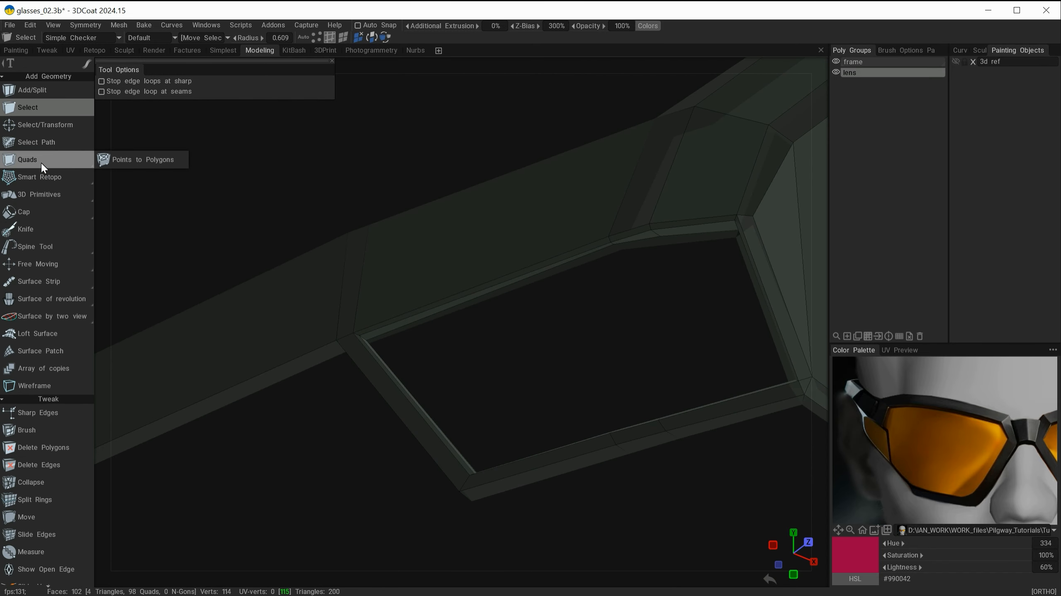
click(42, 162)
alt+drag(443, 285, 664, 356)
alt+middle_drag(665, 355, 480, 254)
alt+drag(481, 253, 554, 231)
alt+drag(541, 287, 544, 355)
click(551, 332)
key(ctrl+z)
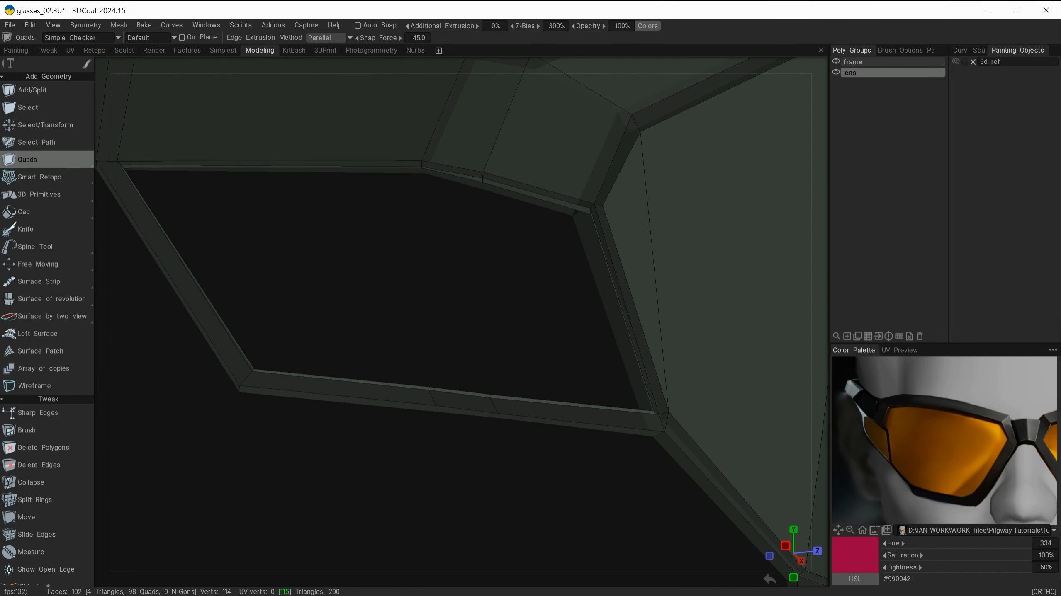
alt+drag(539, 167, 544, 200)
click(526, 197)
alt+drag(525, 261, 536, 225)
click(571, 365)
click(513, 166)
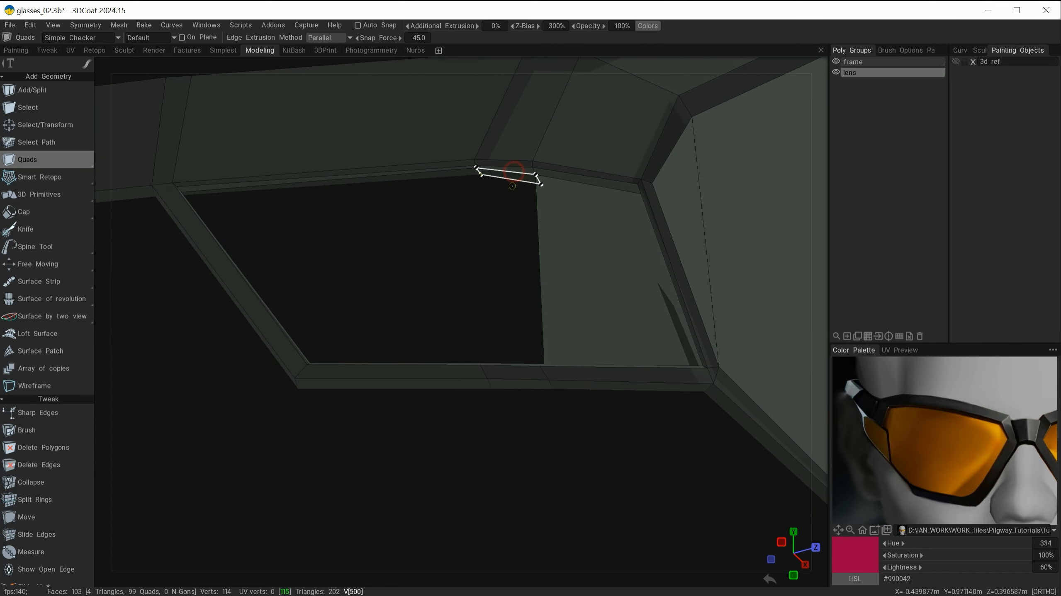
Step: Add further quads across the lens opening to close the remaining gap
alt+drag(512, 167, 465, 262)
click(524, 412)
alt+drag(524, 413, 657, 302)
click(514, 228)
click(516, 347)
alt+right_drag(502, 334, 590, 343)
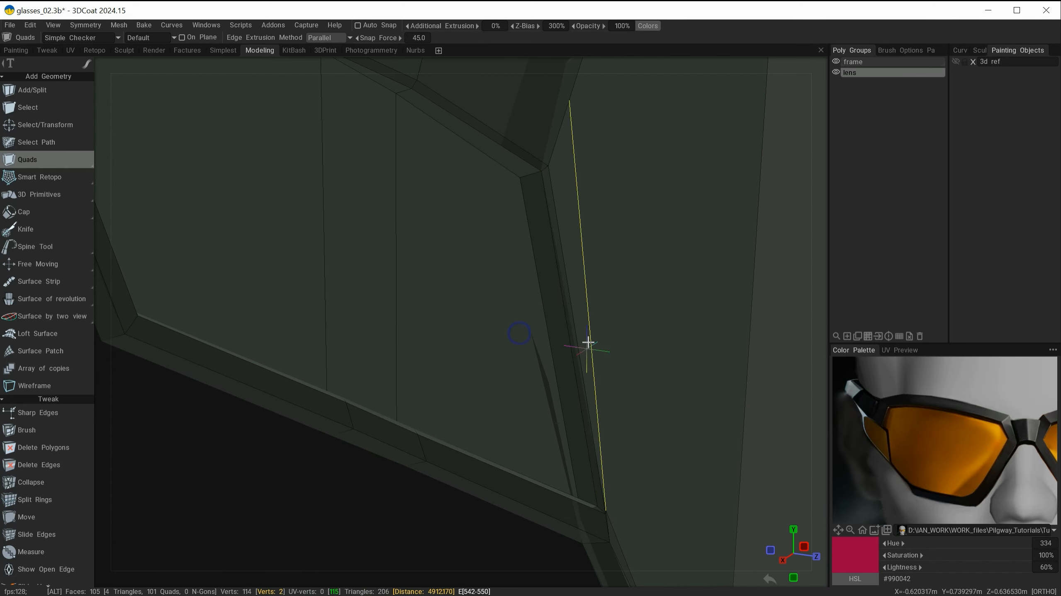
alt+middle_drag(618, 290, 677, 222)
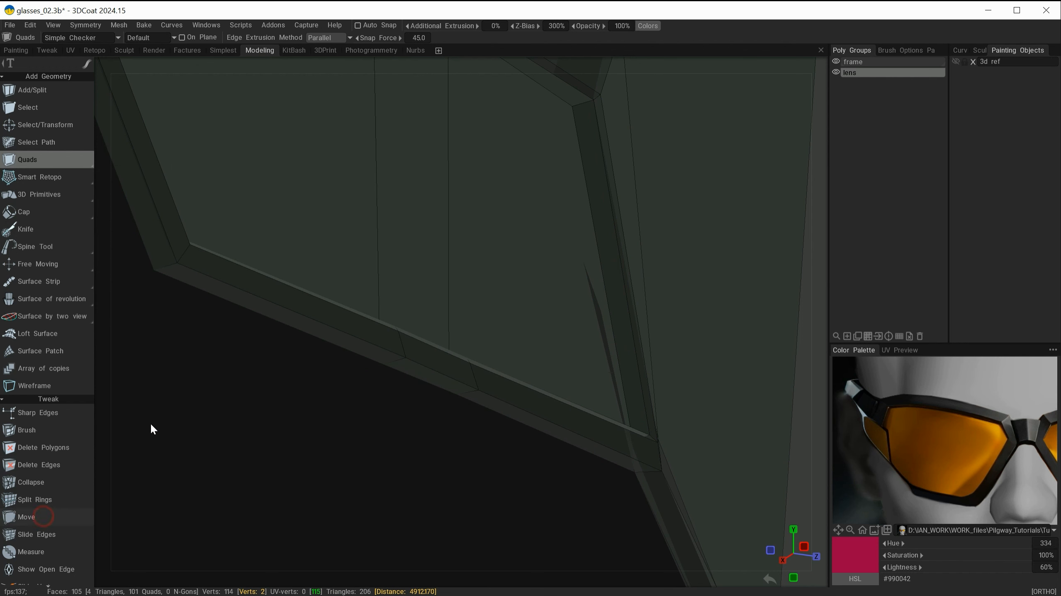
Step: Delete a stray polygon inside the filled lens opening with Delete Polygons
alt+drag(438, 385, 588, 365)
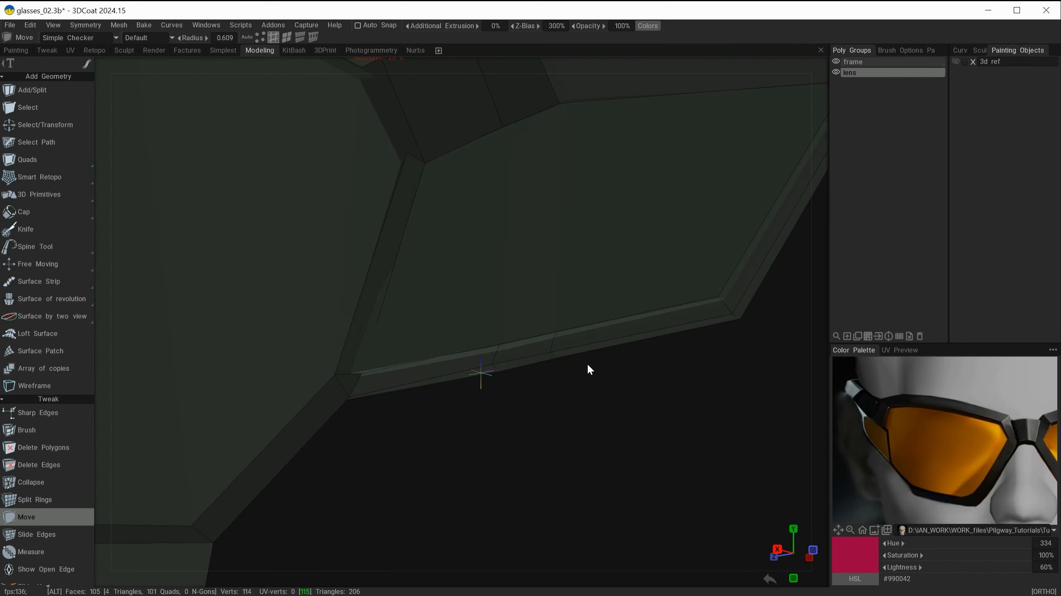
click(31, 448)
alt+drag(390, 255, 433, 355)
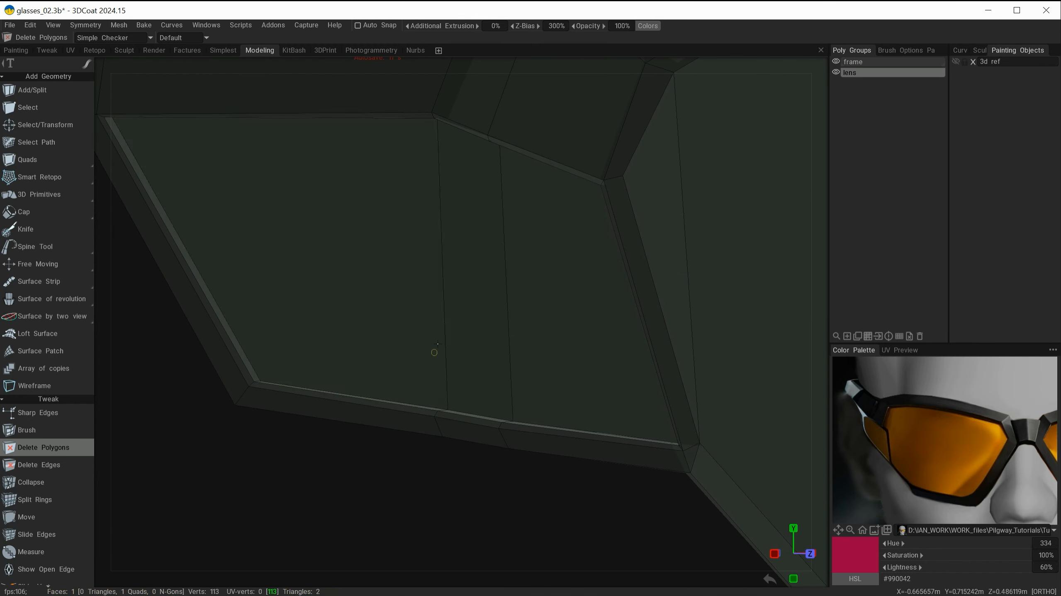
Step: Select the three faces filling the lens opening with the Select tool
click(26, 108)
click(343, 38)
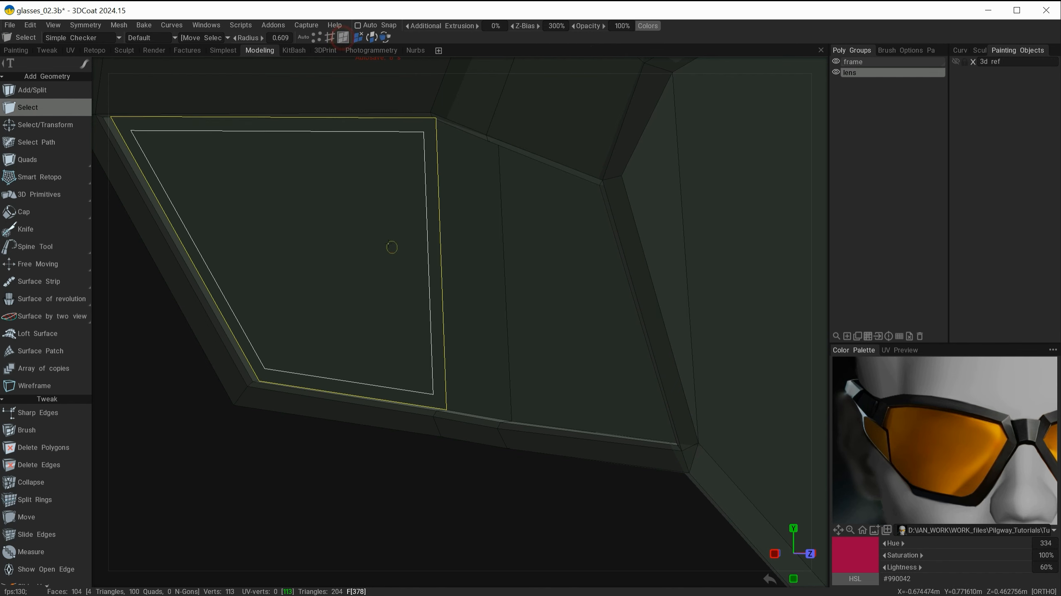
click(375, 237)
alt+drag(362, 319, 325, 312)
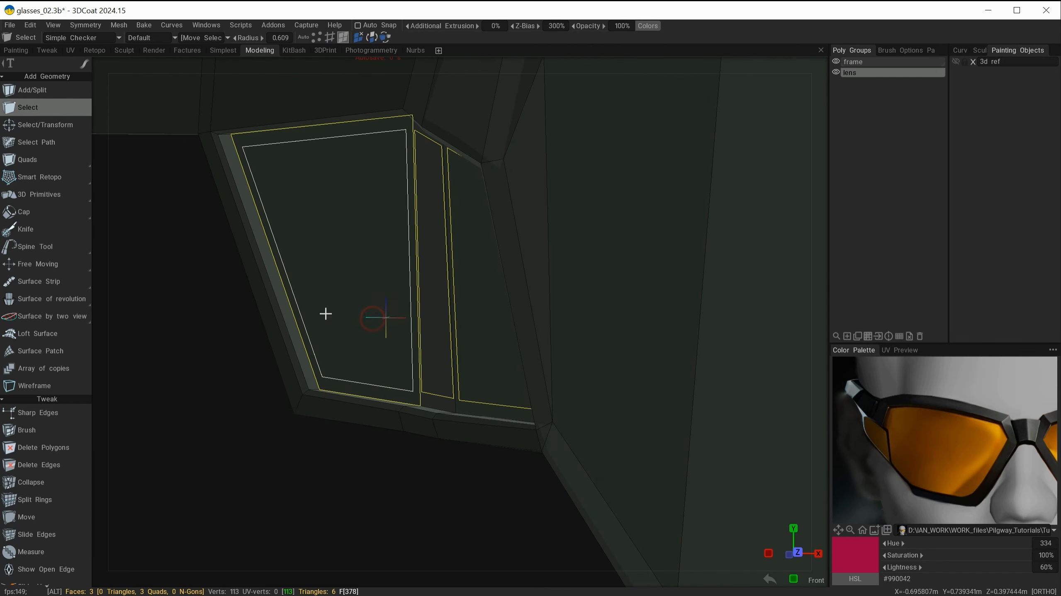
key(space)
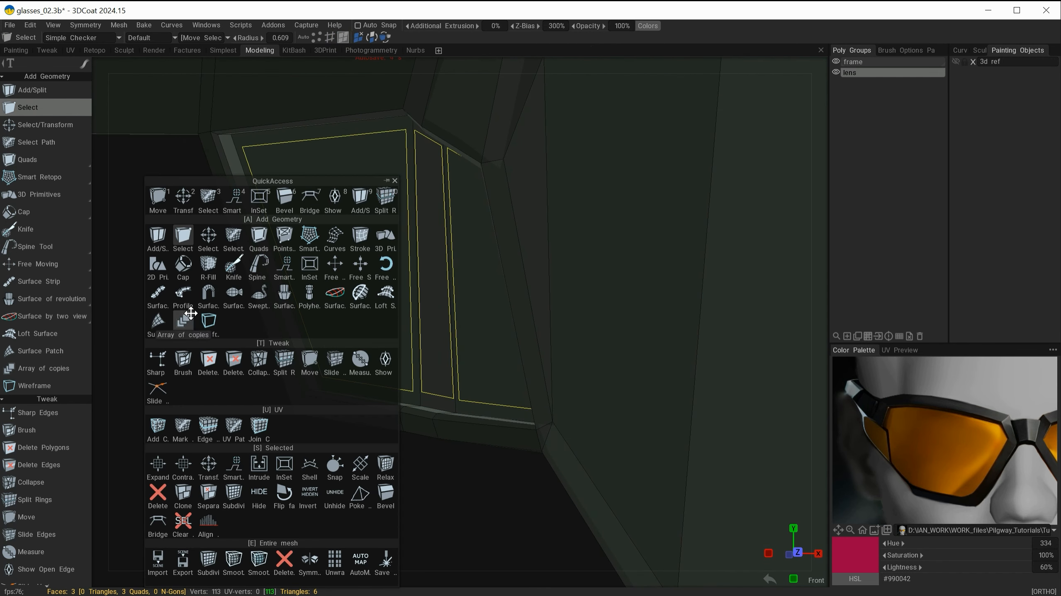
click(183, 200)
alt+drag(335, 288, 291, 325)
key(Escape)
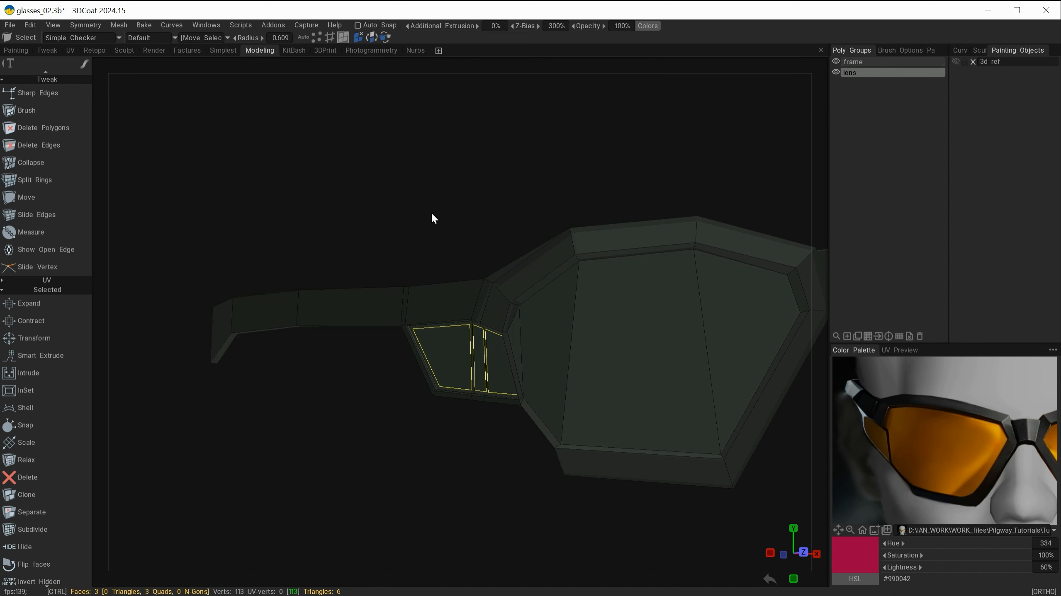
Step: Merge the lens layer into the frame layer
alt+drag(478, 201, 457, 202)
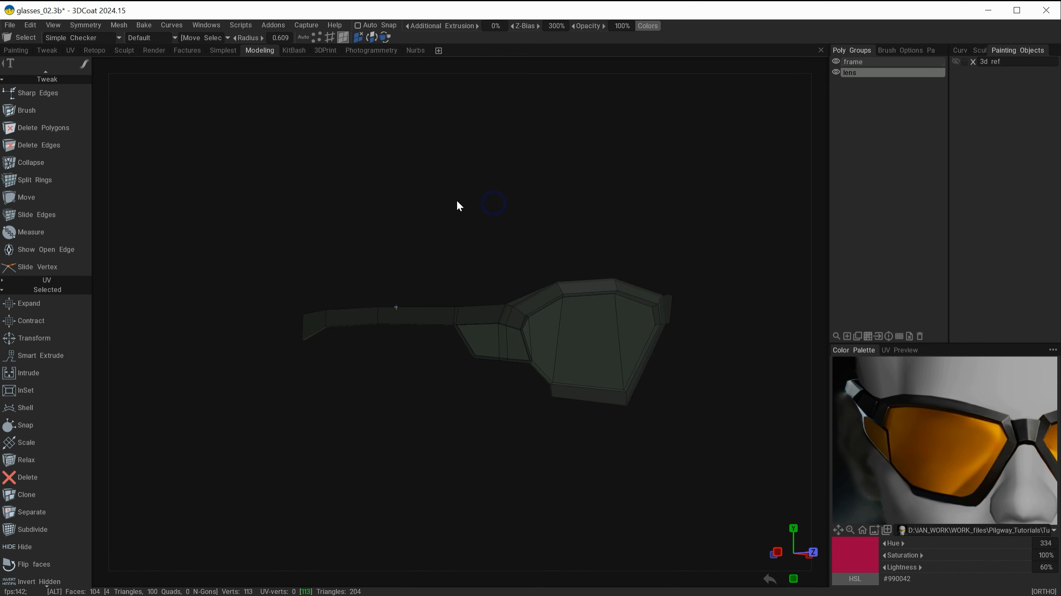
click(835, 72)
click(834, 72)
alt+right_drag(584, 169, 649, 182)
alt+drag(571, 175, 635, 133)
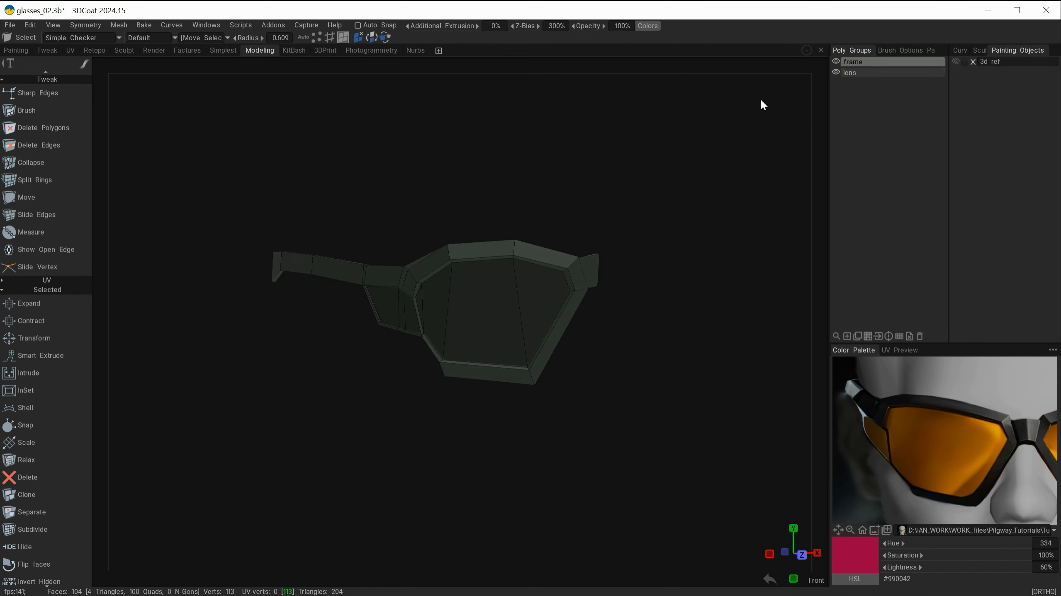
mouse_move(801, 94)
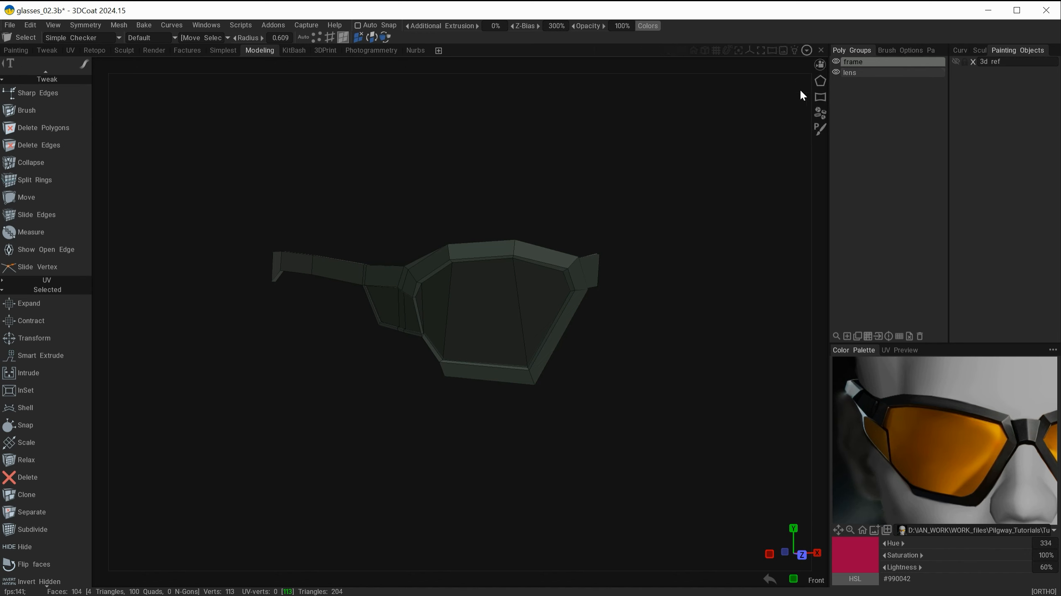
click(889, 73)
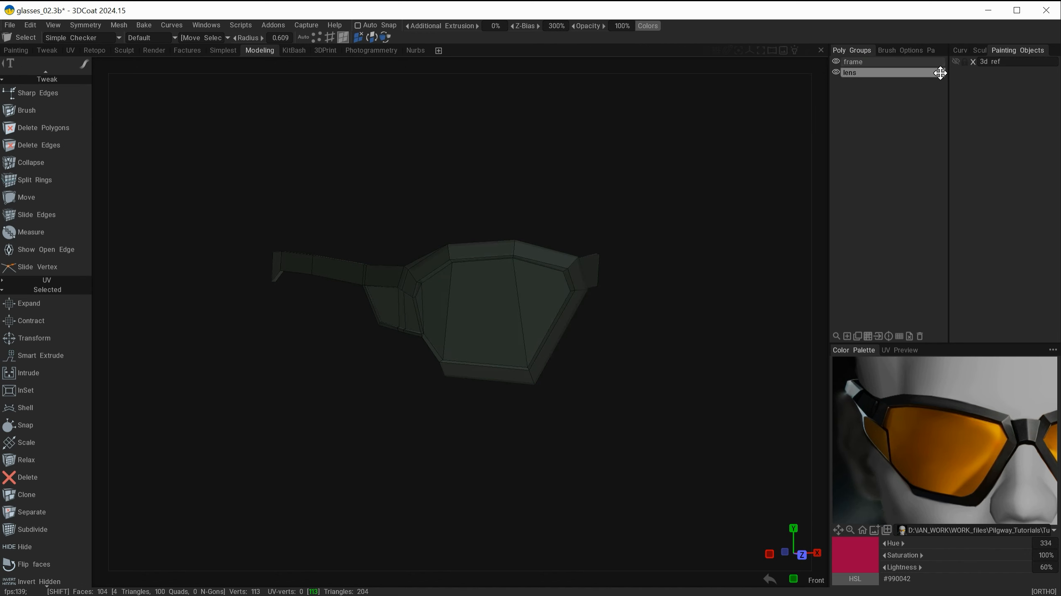
shift+drag(939, 65, 938, 63)
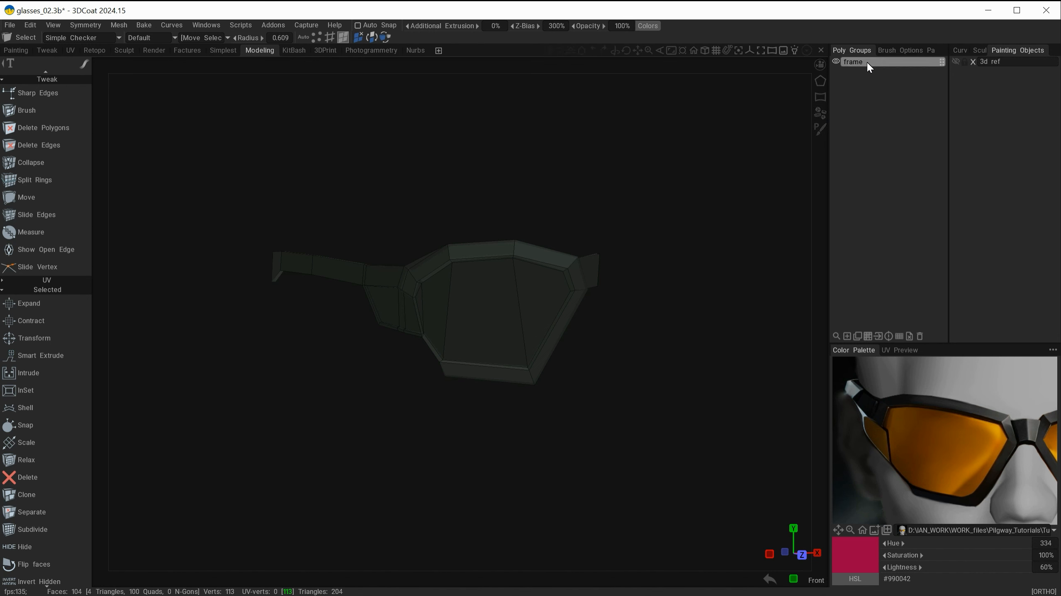
Step: Orbit around the glasses frame to inspect it from several angles
alt+drag(663, 189, 614, 196)
key(space)
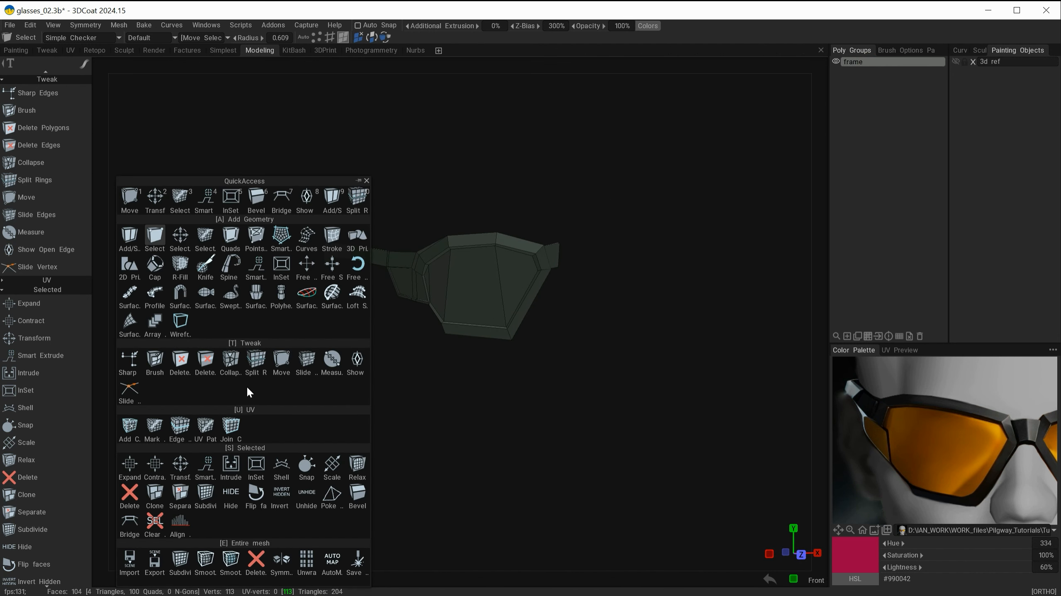
click(239, 396)
click(361, 453)
alt+drag(337, 355, 335, 316)
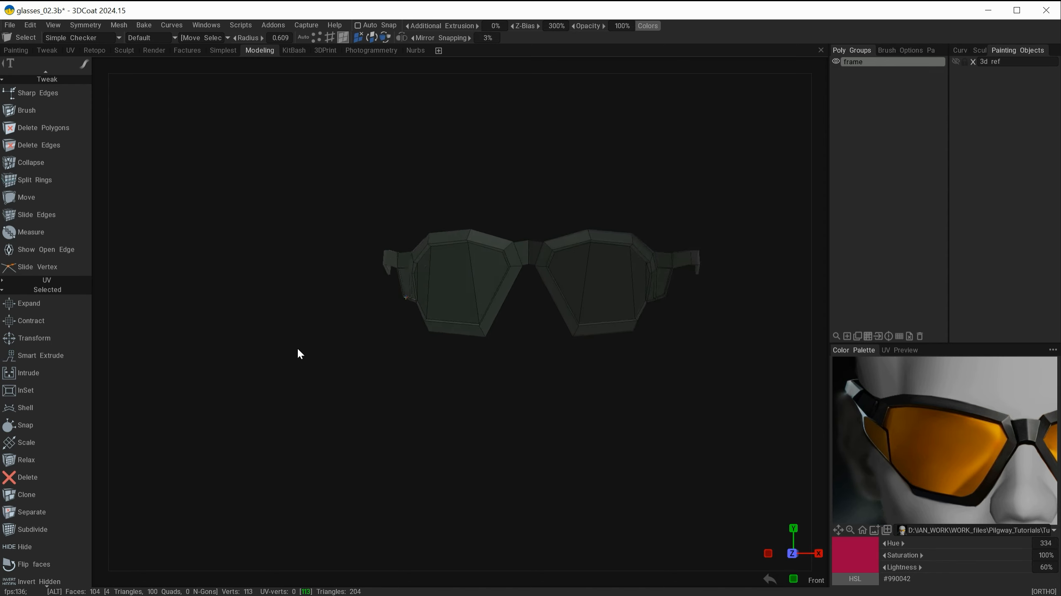
alt+right_drag(335, 316, 388, 266)
alt+drag(373, 297, 417, 371)
alt+middle_drag(452, 292, 348, 381)
alt+right_drag(379, 332, 418, 341)
alt+middle_drag(443, 311, 494, 369)
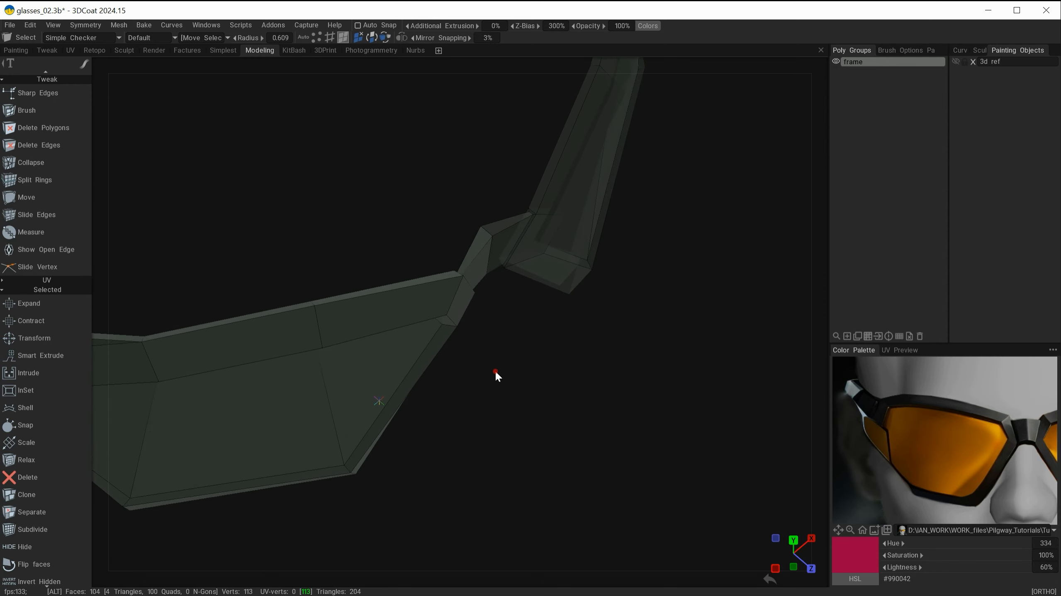
alt+drag(495, 369, 450, 233)
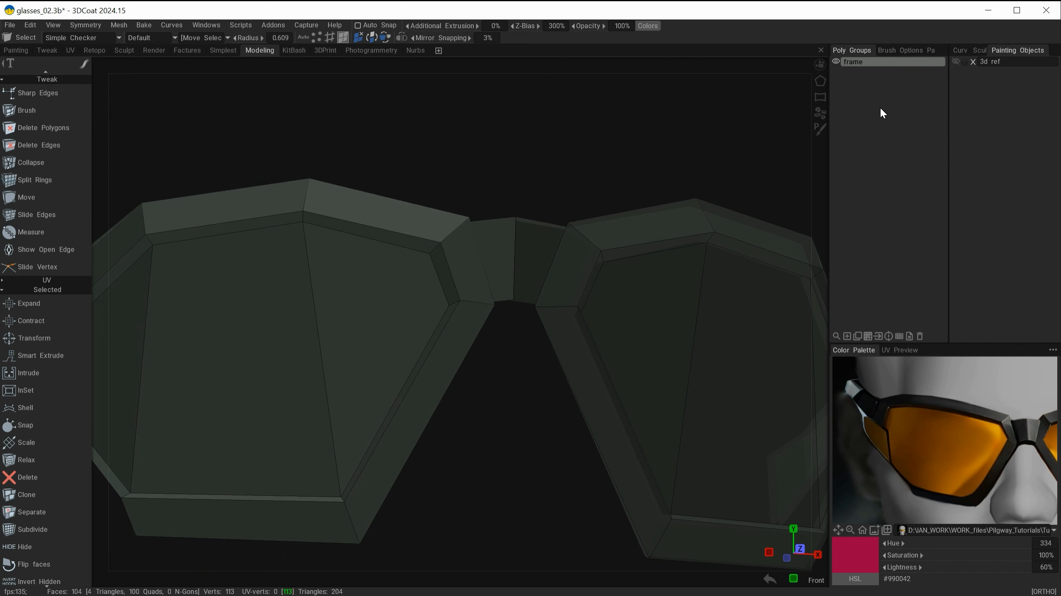
Step: Show the 3d ref head and nudge the frame's inner end edges at the nose toward the centre line
click(955, 62)
alt+right_drag(609, 170, 376, 196)
alt+drag(488, 237, 514, 284)
alt+right_drag(451, 267, 564, 266)
alt+middle_drag(542, 263, 491, 272)
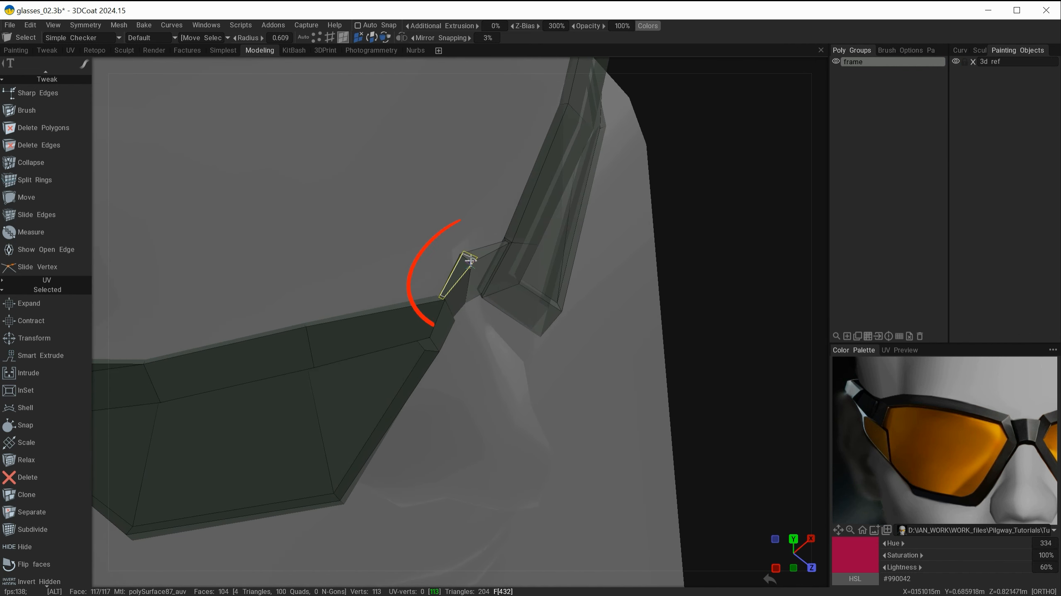
alt+drag(506, 323, 505, 335)
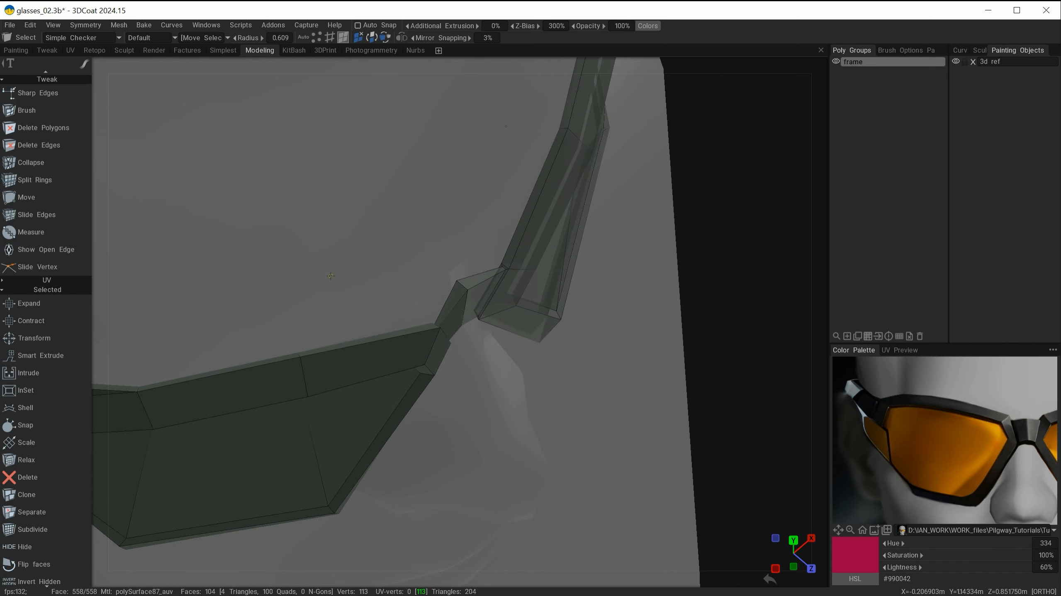
click(325, 41)
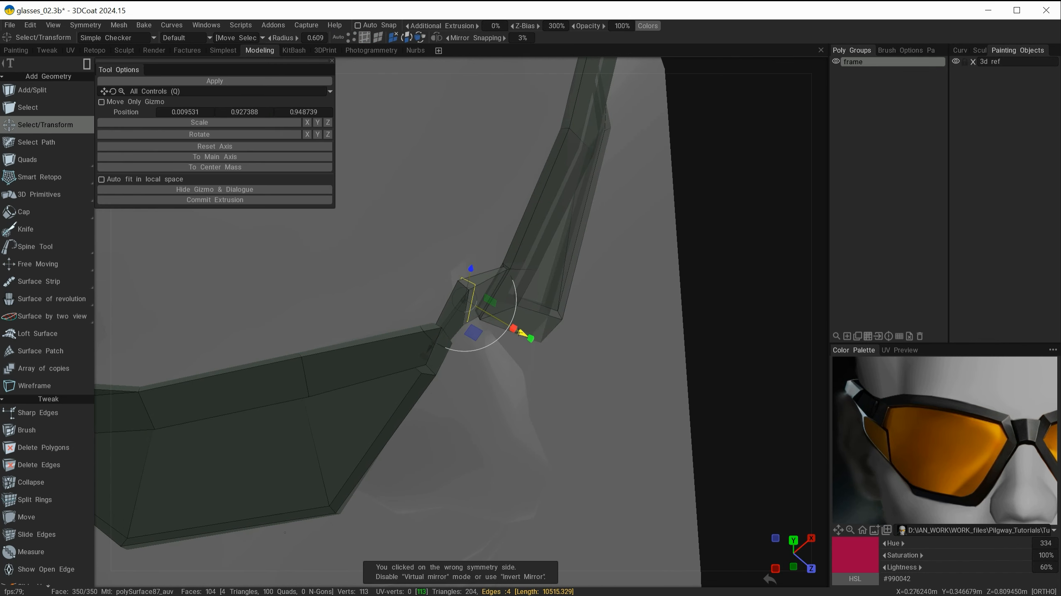
drag(519, 337, 538, 349)
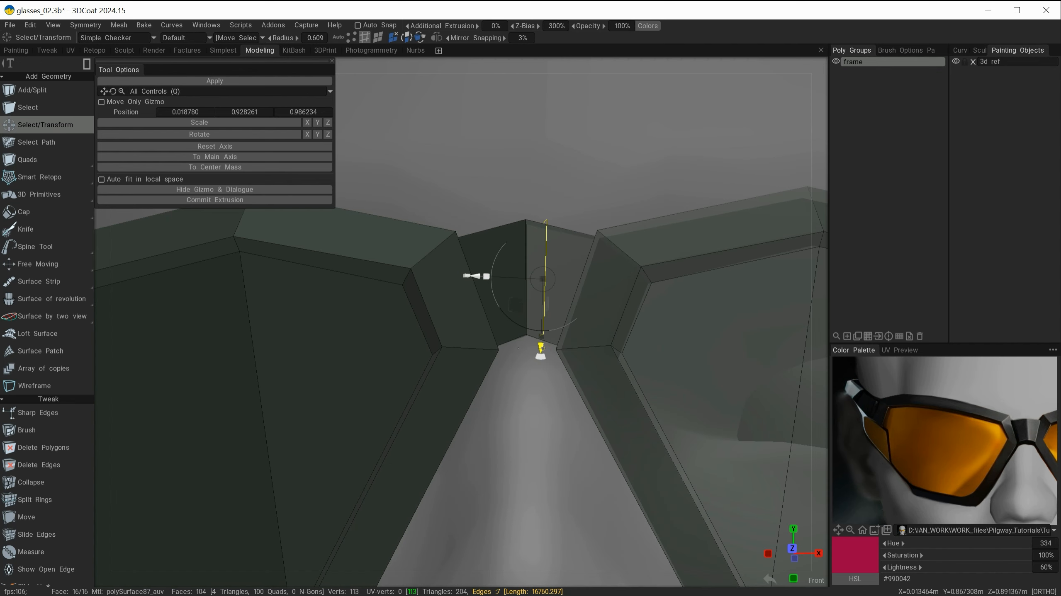
alt+right_drag(542, 350, 238, 331)
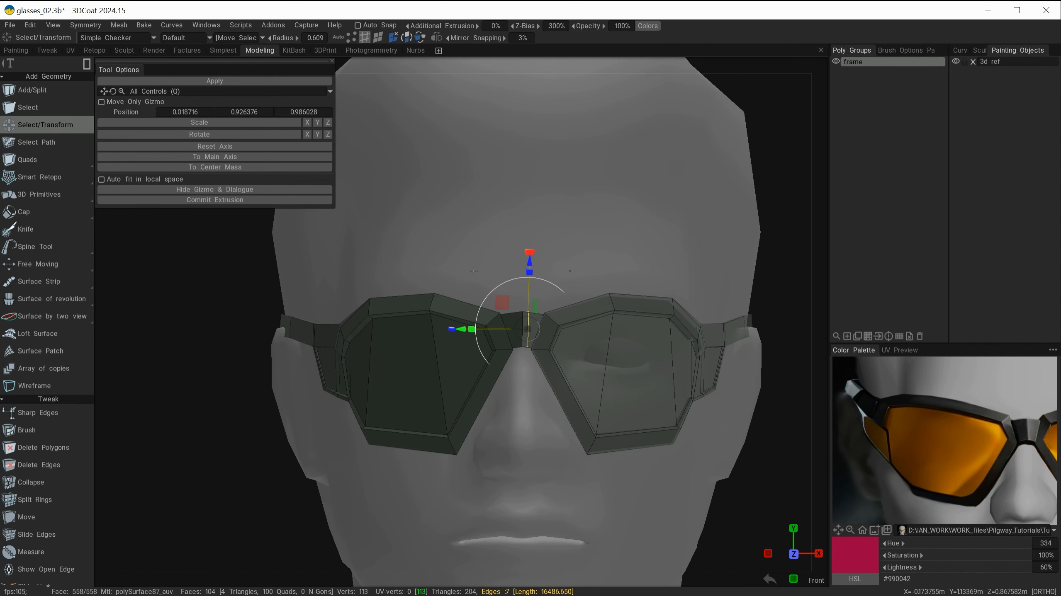
key(Escape)
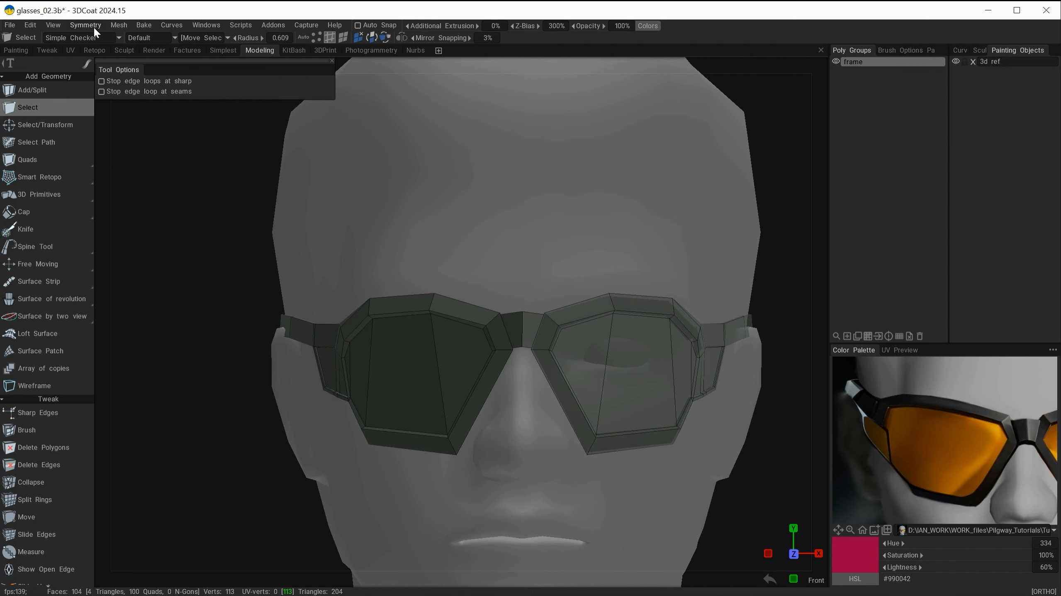
Step: Apply symmetry to the current layer to mirror the frame to the other side
click(120, 25)
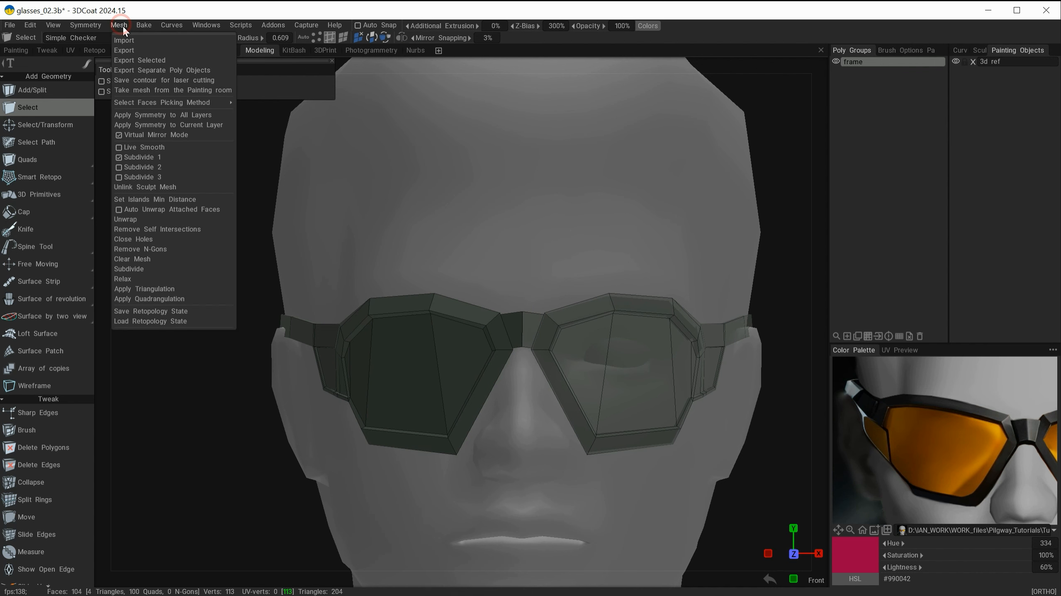
click(149, 125)
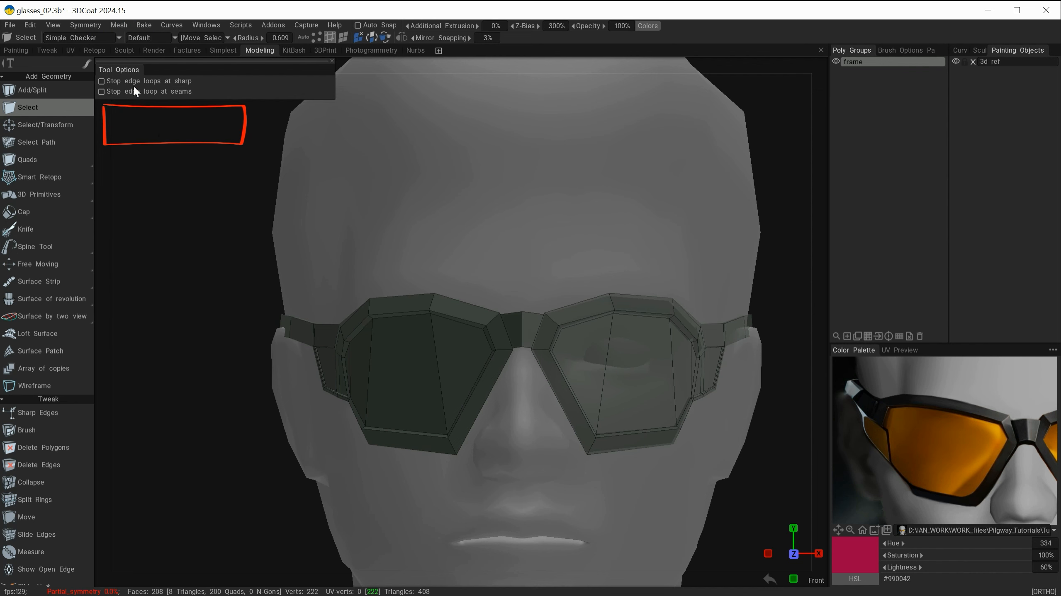
click(105, 25)
mouse_move(119, 26)
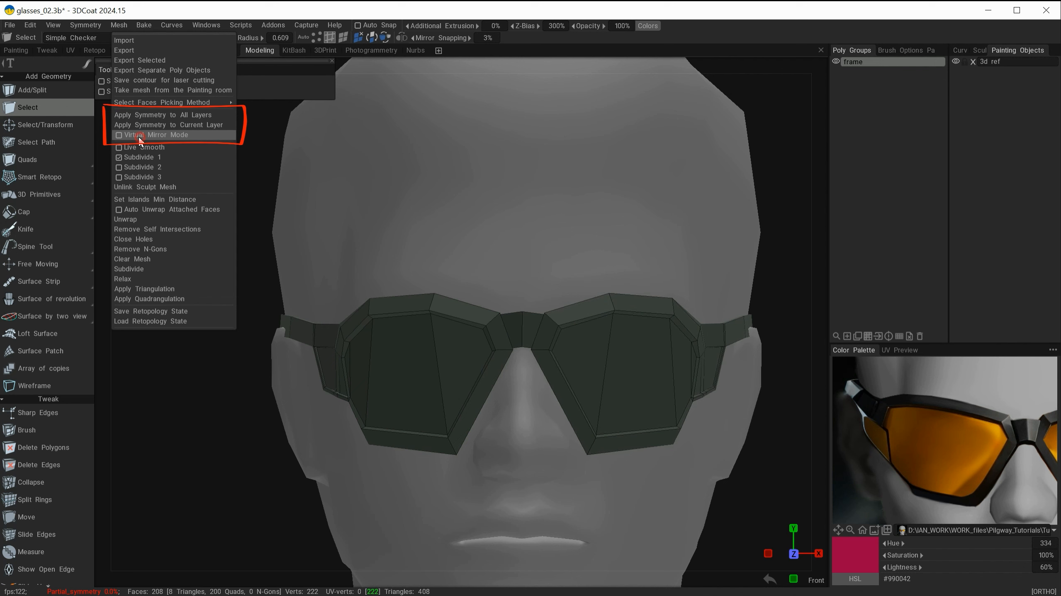
scroll(612, 254, down, 5)
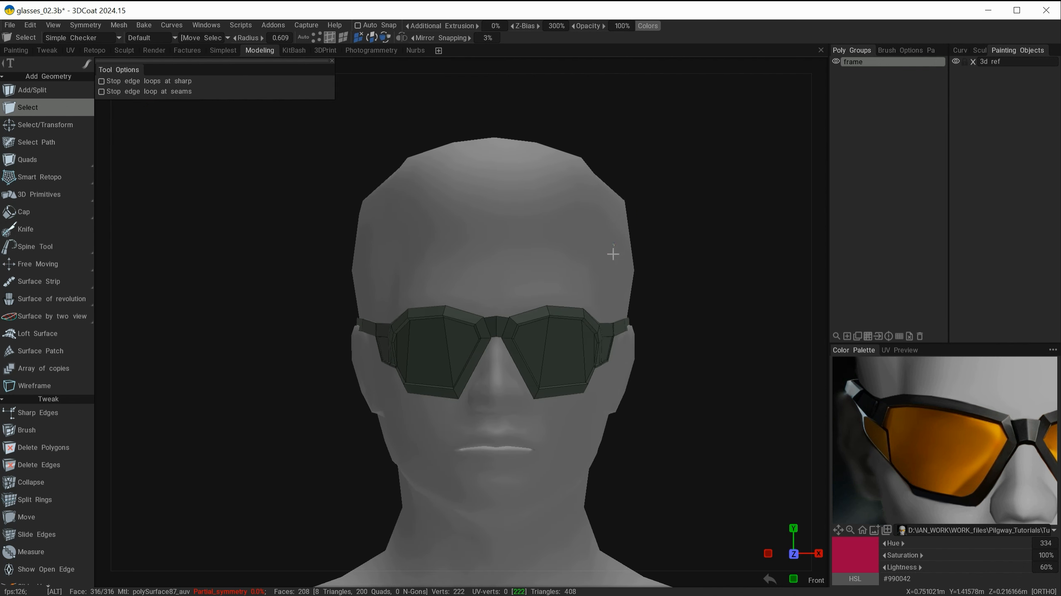
Step: Adjust the nose bridge vertices between the two lenses with the Move tool
mouse_move(609, 255)
alt+mouse_down()
mouse_move(496, 249)
mouse_move(659, 252)
alt+mouse_up()
alt+right_drag(572, 245, 635, 217)
alt+drag(631, 246, 561, 249)
alt+middle_drag(554, 234, 657, 232)
alt+right_drag(583, 231, 609, 248)
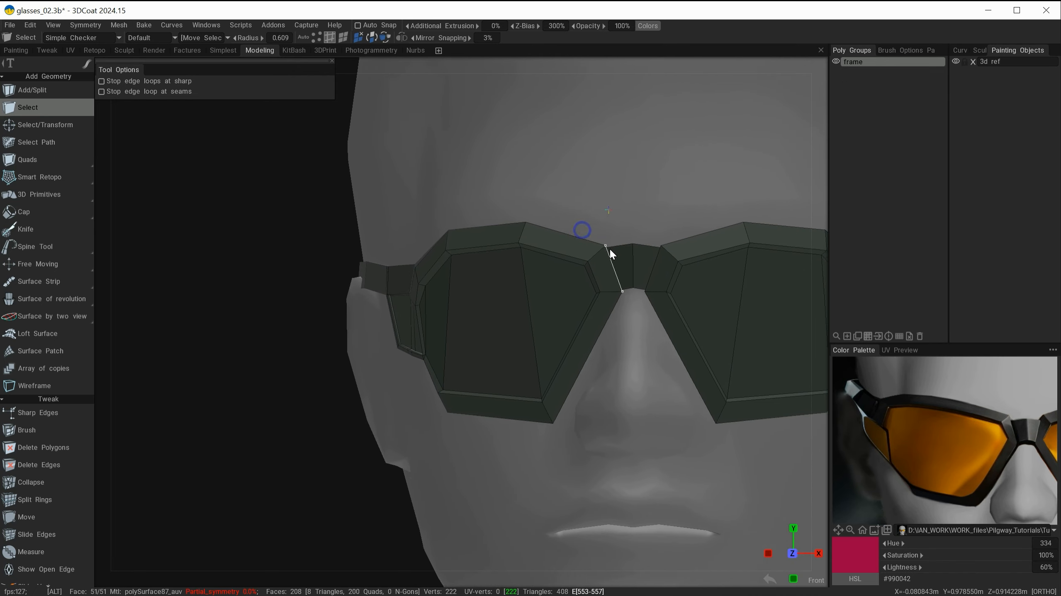
alt+middle_drag(614, 228, 610, 242)
alt+drag(610, 242, 640, 261)
alt+drag(640, 261, 656, 253)
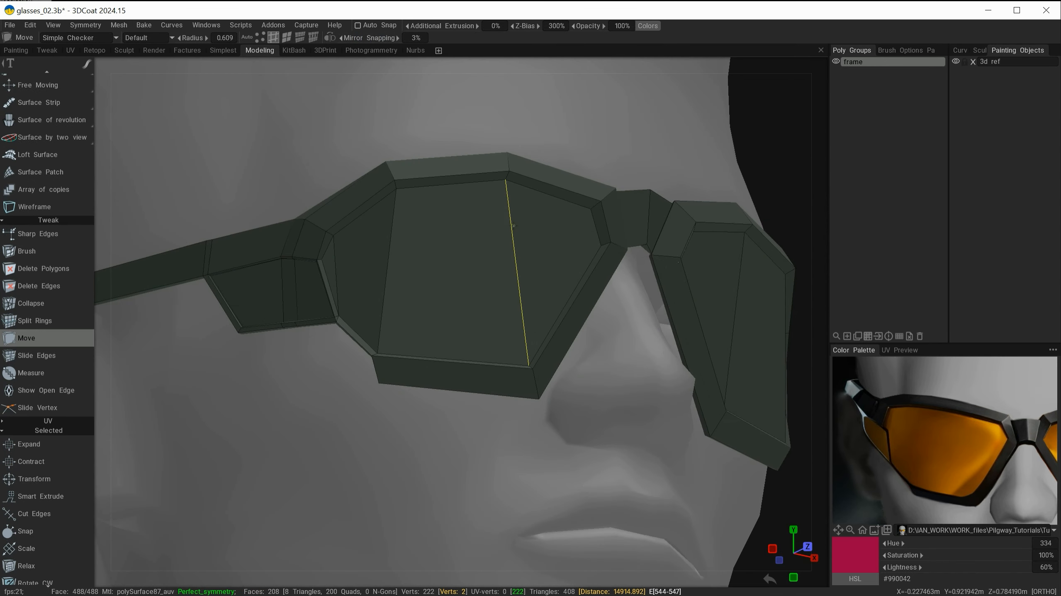
alt+drag(467, 417, 485, 377)
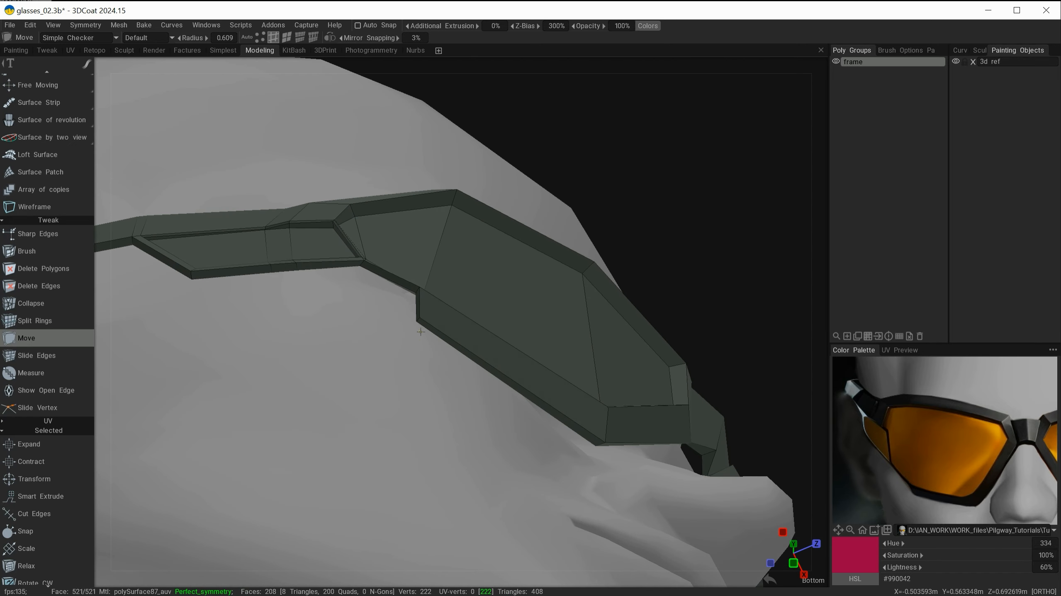
Step: Check the symmetry settings and reshape the lens rim's lower edge by moving its edges with the Move tool
key(s)
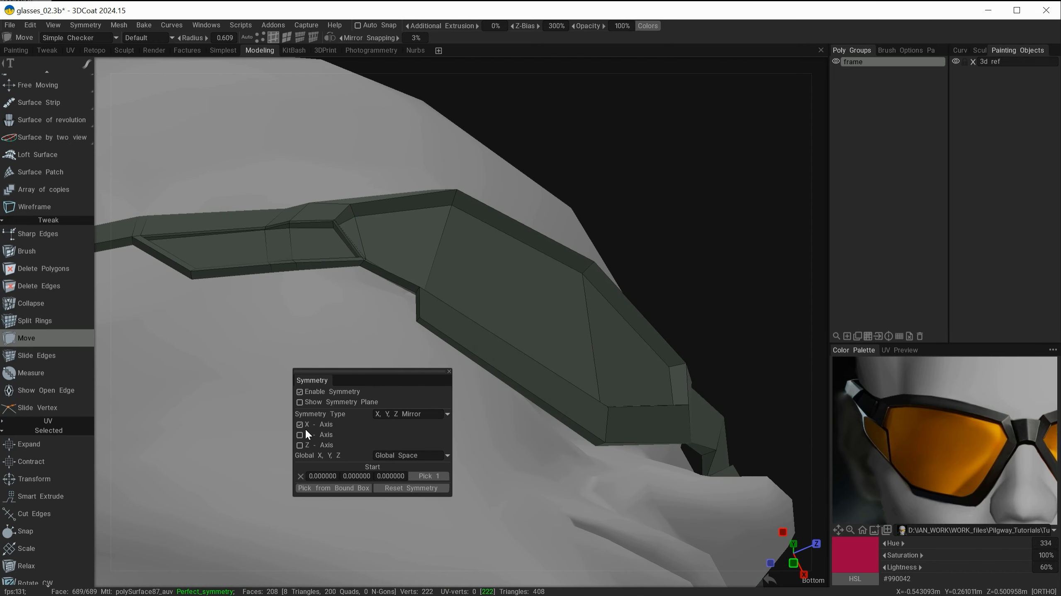
alt+drag(422, 422, 367, 387)
alt+right_drag(370, 389, 335, 421)
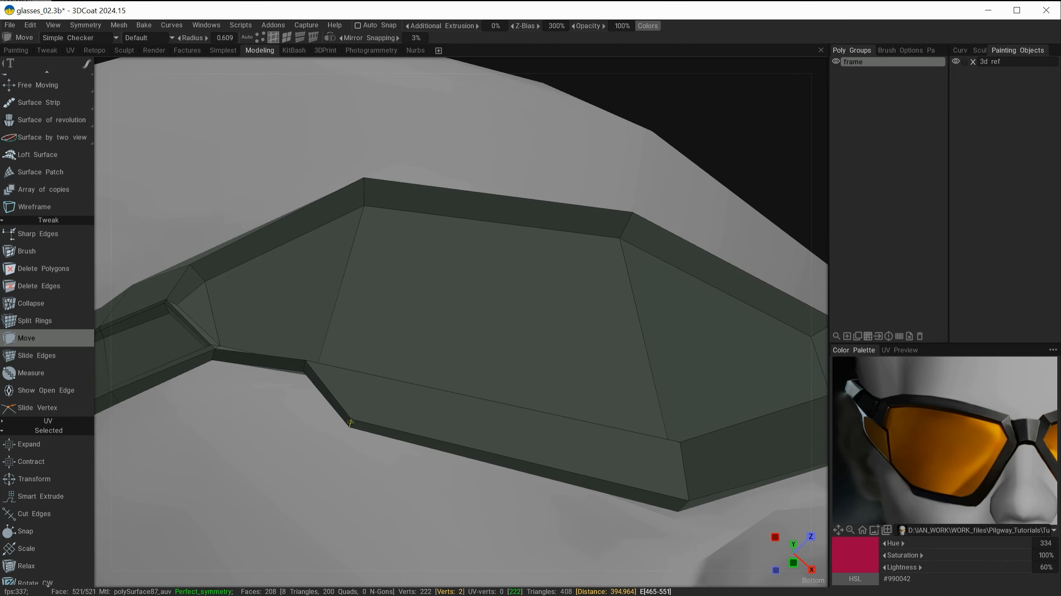
alt+right_drag(353, 422, 419, 385)
alt+drag(390, 379, 387, 467)
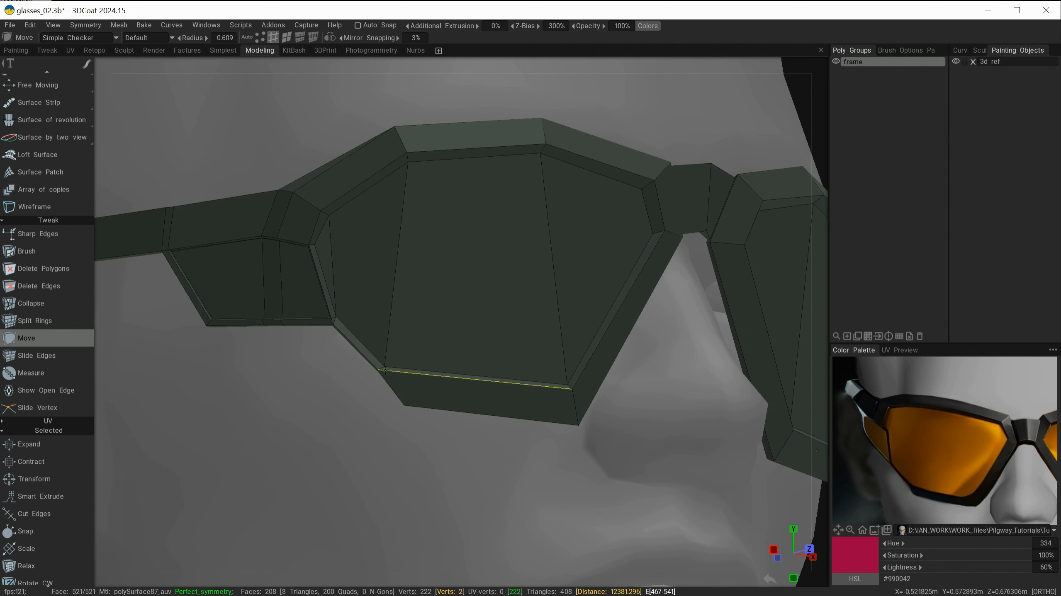
alt+drag(397, 398, 348, 431)
alt+right_drag(348, 431, 438, 450)
alt+drag(437, 450, 531, 354)
alt+right_drag(530, 354, 457, 422)
Step: Refine the rim around the lens by moving further edges and vertices into a smoother outline
drag(457, 424, 463, 425)
alt+drag(463, 425, 493, 368)
alt+right_drag(493, 367, 401, 397)
alt+drag(401, 397, 437, 380)
alt+right_drag(437, 383, 521, 374)
alt+drag(521, 374, 492, 413)
Step: Adjust the temple arm's edges near the ear using Slide Edges and the Move tool
click(287, 38)
alt+drag(518, 377, 350, 355)
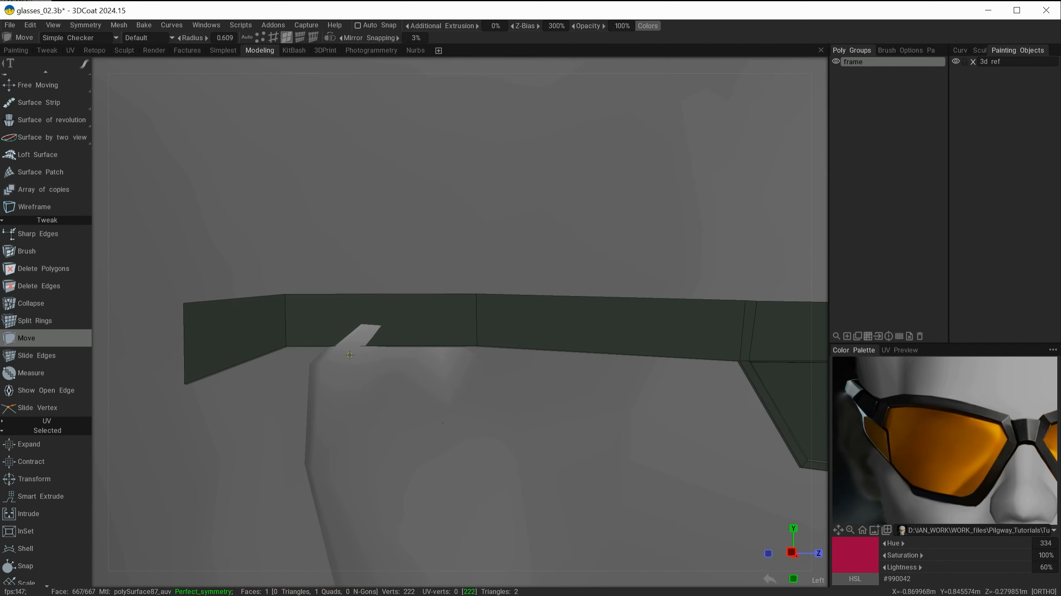
click(75, 354)
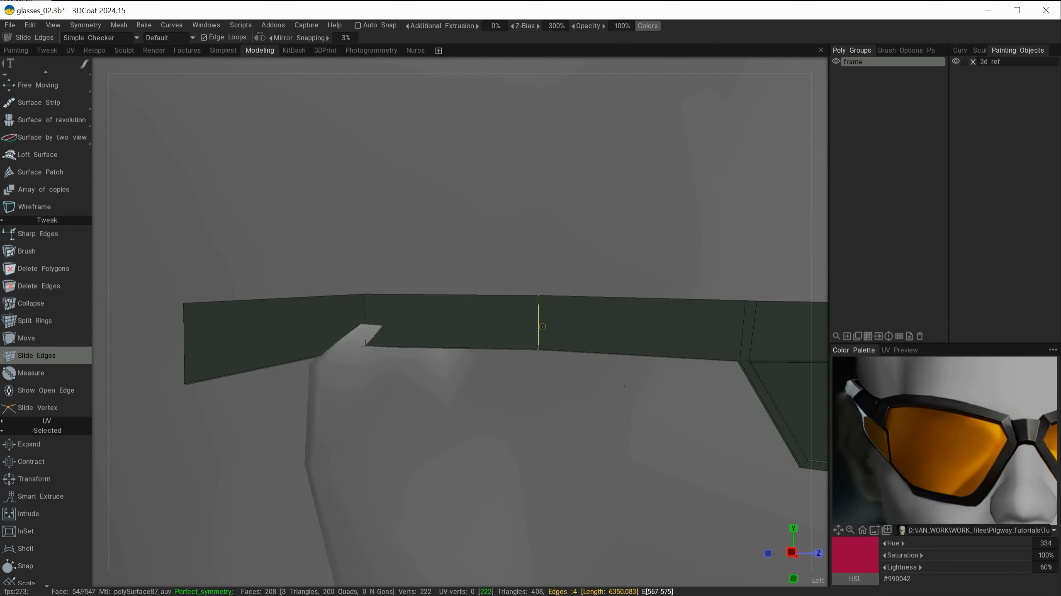
click(80, 337)
click(274, 38)
alt+drag(369, 307, 309, 332)
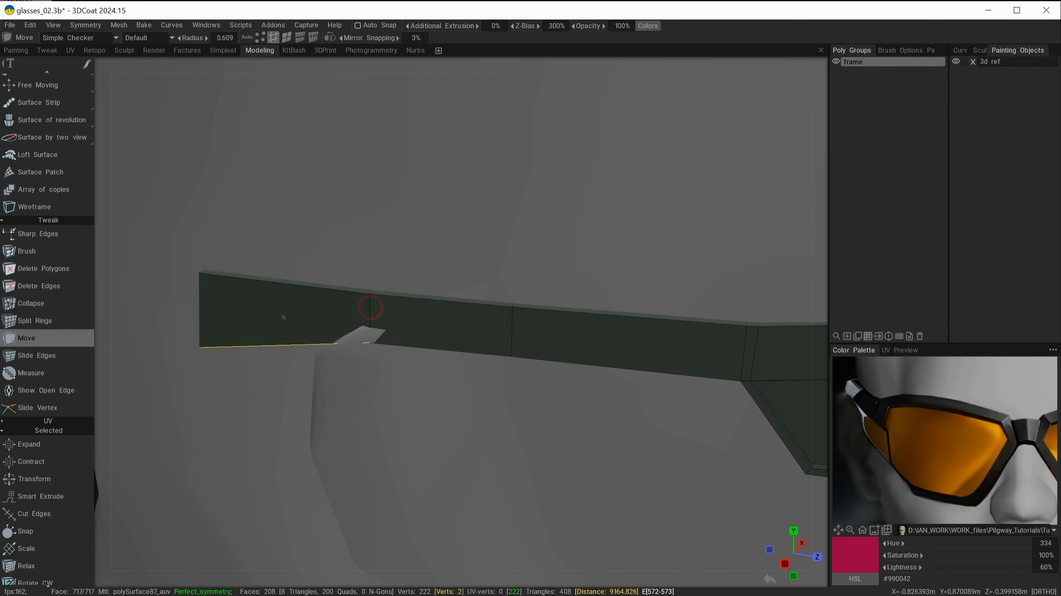
Step: Select edge loops along the temple arm and reposition them with the transform gizmo
key(space)
click(188, 89)
click(367, 307)
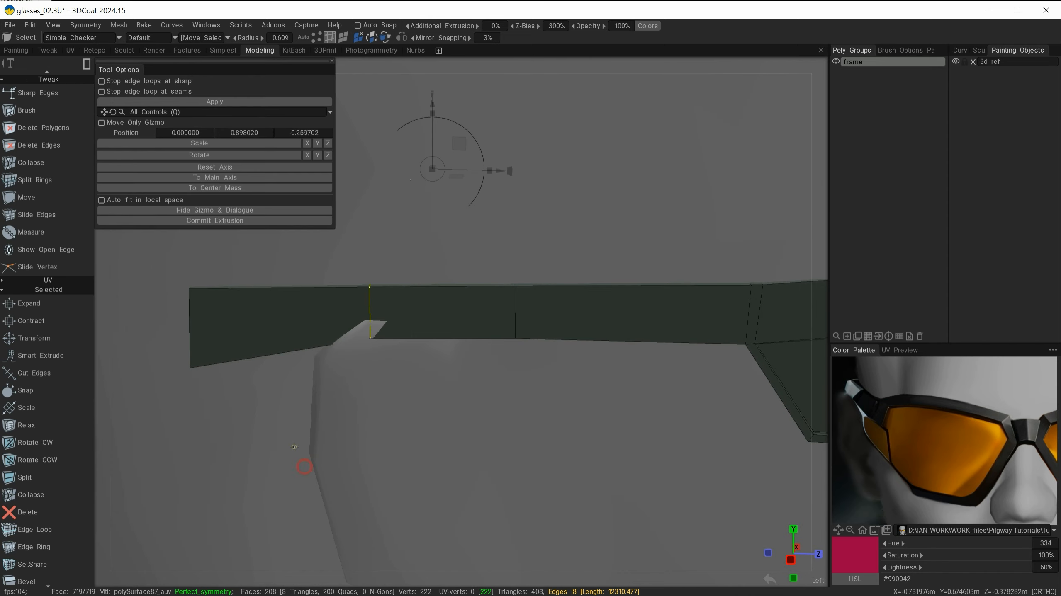
drag(602, 116, 602, 98)
alt+drag(487, 214, 523, 197)
scroll(518, 233, down, 3)
double_click(488, 323)
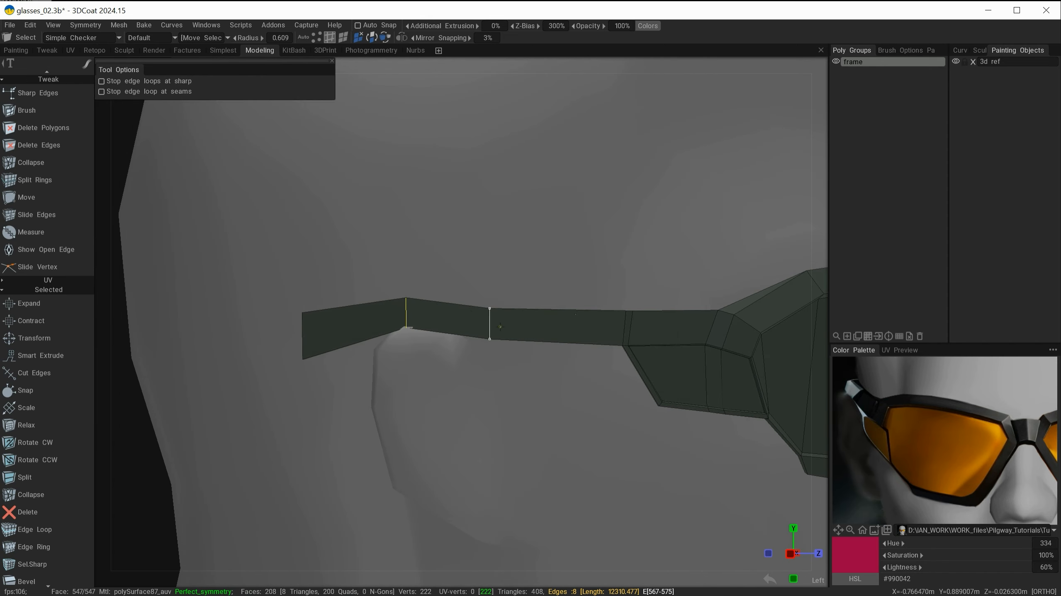
alt+drag(517, 237, 511, 238)
double_click(489, 322)
drag(196, 481, 175, 466)
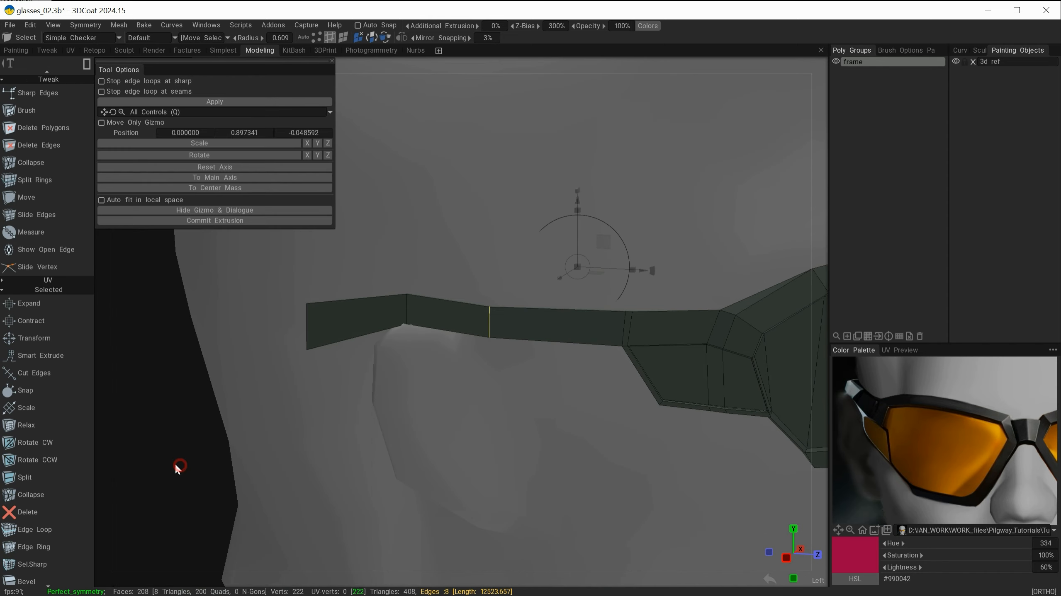
drag(579, 194, 578, 195)
alt+drag(494, 242, 517, 254)
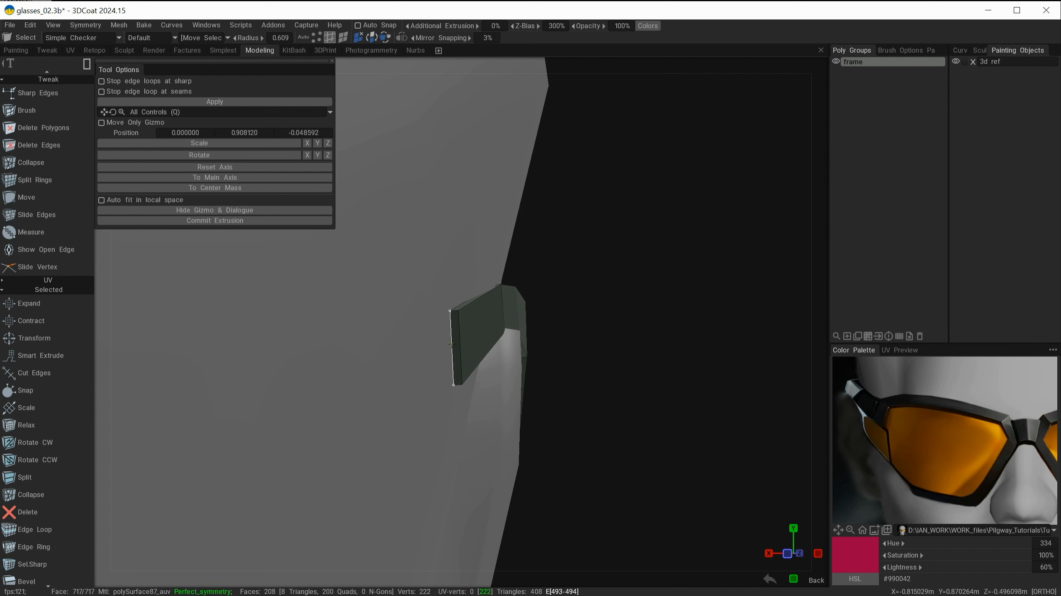
alt+drag(505, 351, 455, 376)
key(Escape)
Step: Tweak the end of the temple arm behind the ear with the Move tool
drag(32, 442, 37, 563)
click(38, 265)
alt+drag(346, 373, 404, 380)
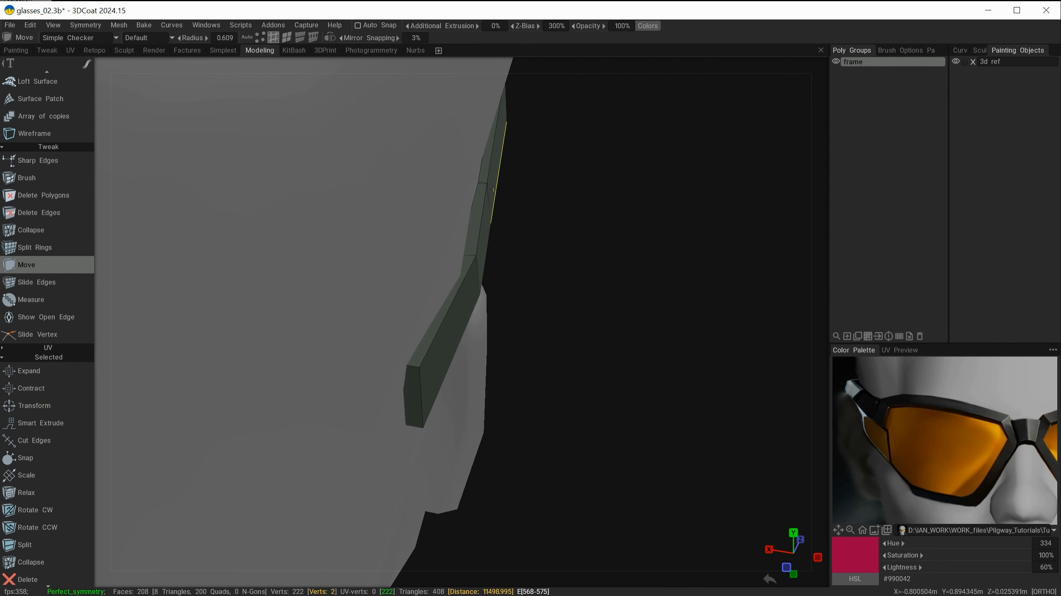
alt+drag(493, 189, 390, 373)
alt+right_drag(388, 378, 425, 426)
alt+middle_drag(410, 422, 400, 450)
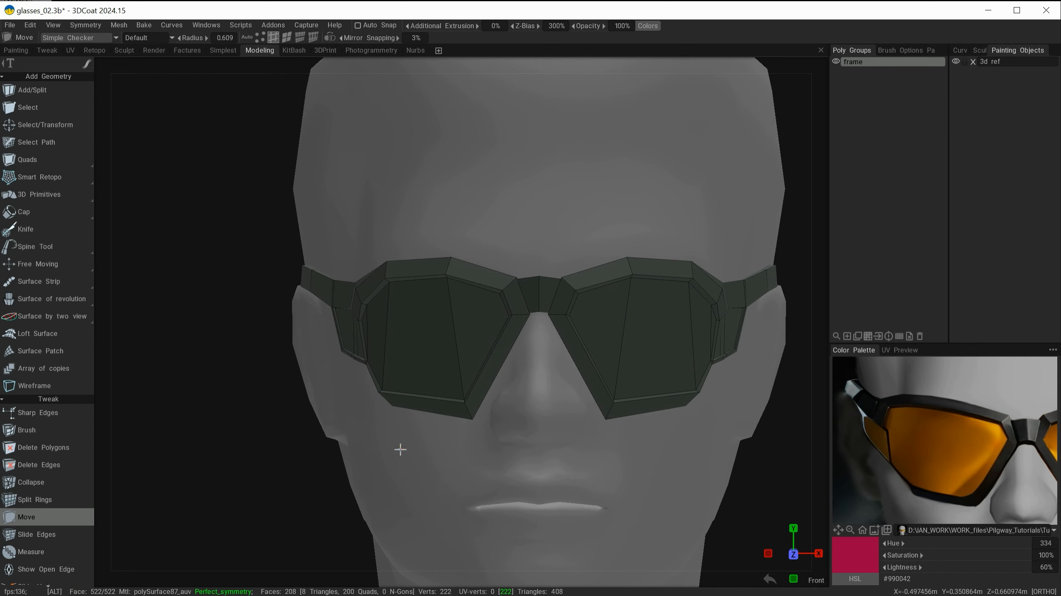
Step: Pull the lens rim's bottom edge downward from the front view with the Move tool
alt+right_drag(379, 455, 407, 476)
mouse_move(411, 479)
alt+mouse_down()
mouse_move(441, 472)
mouse_move(420, 468)
alt+mouse_up()
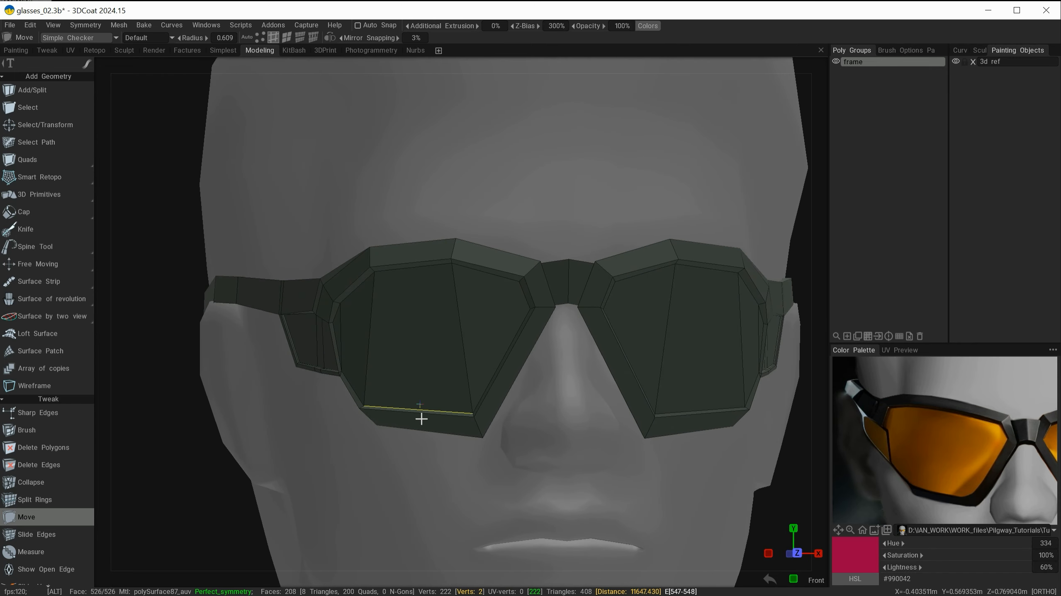
alt+drag(421, 419, 405, 481)
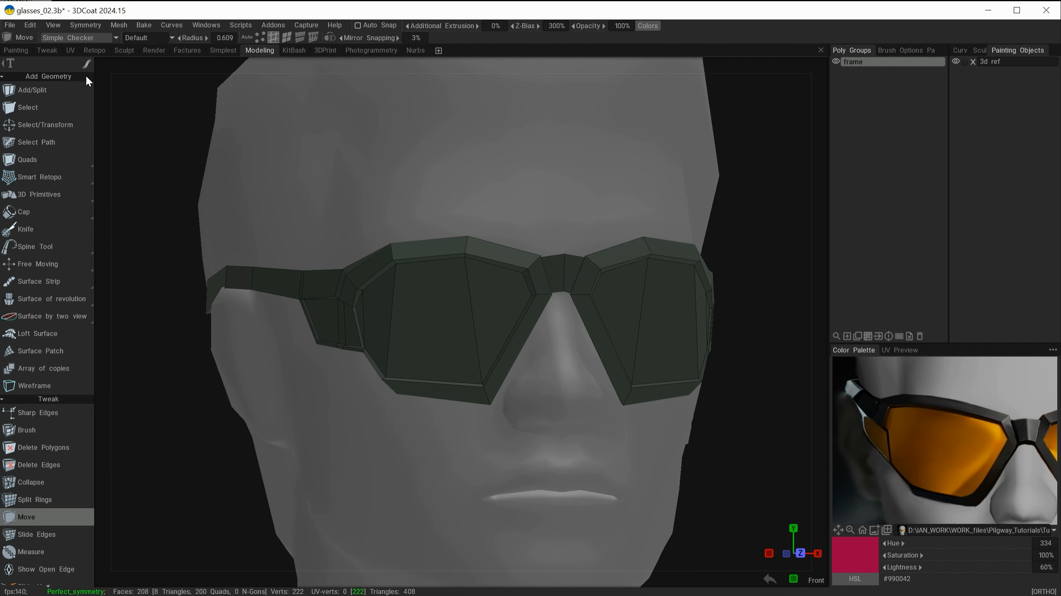
Step: Open the viewport checker display options
click(89, 37)
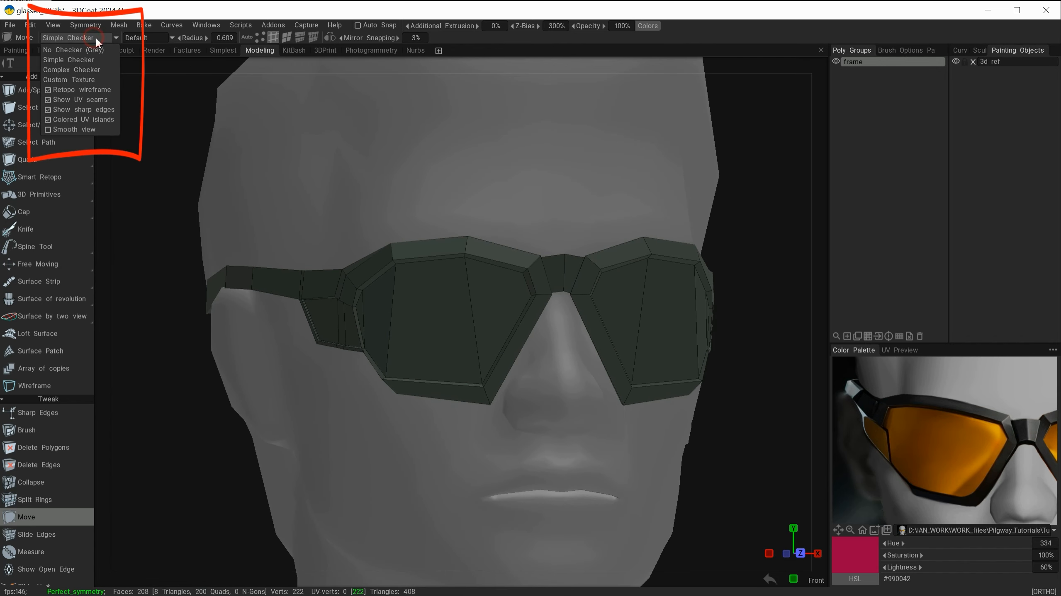
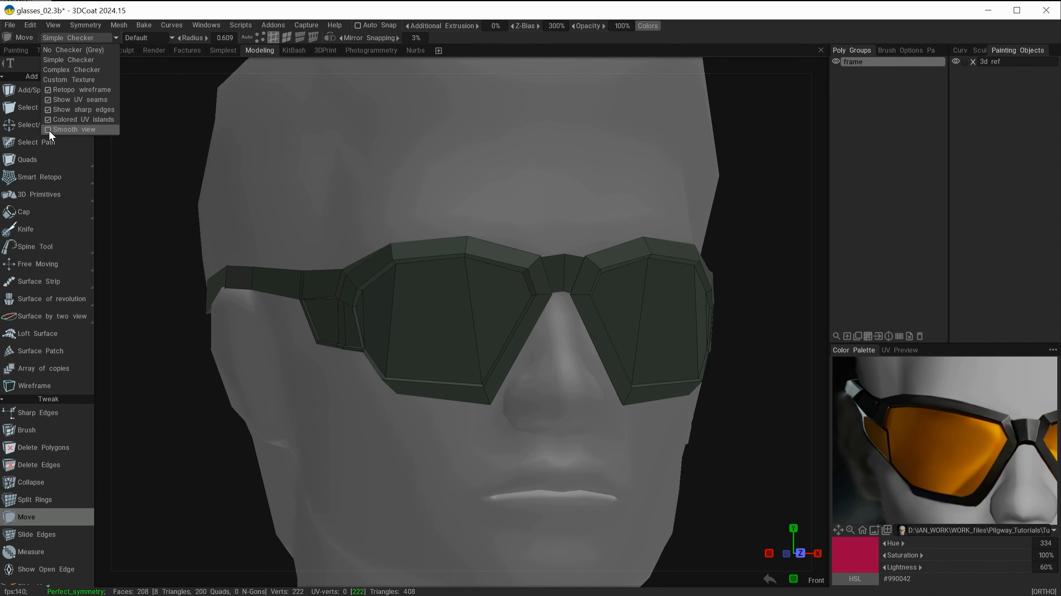
Step: Enable Smooth view in the viewport checker display options
click(72, 129)
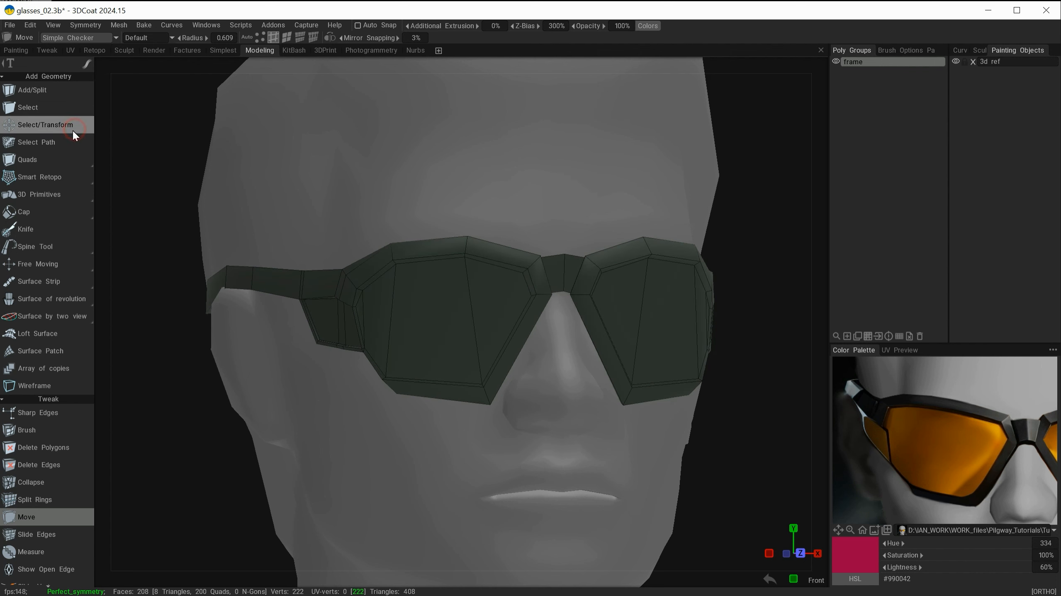
alt+drag(462, 180, 525, 170)
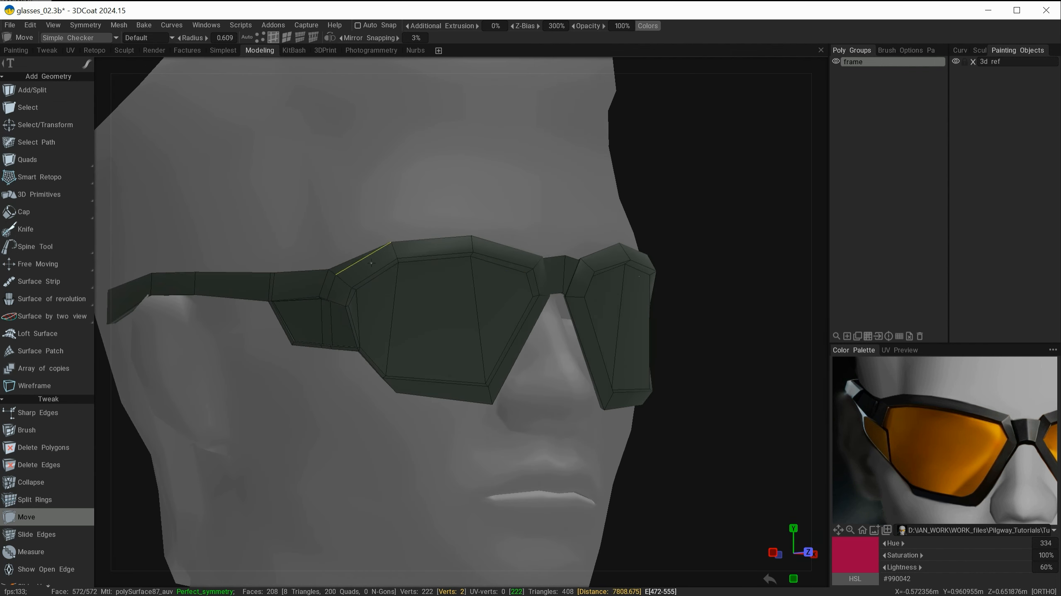
mouse_move(459, 337)
alt+mouse_down()
mouse_move(370, 341)
mouse_move(446, 327)
mouse_move(400, 332)
mouse_move(473, 339)
mouse_move(438, 337)
mouse_move(464, 333)
mouse_move(458, 323)
mouse_move(509, 329)
mouse_move(441, 332)
mouse_move(470, 338)
alt+mouse_up()
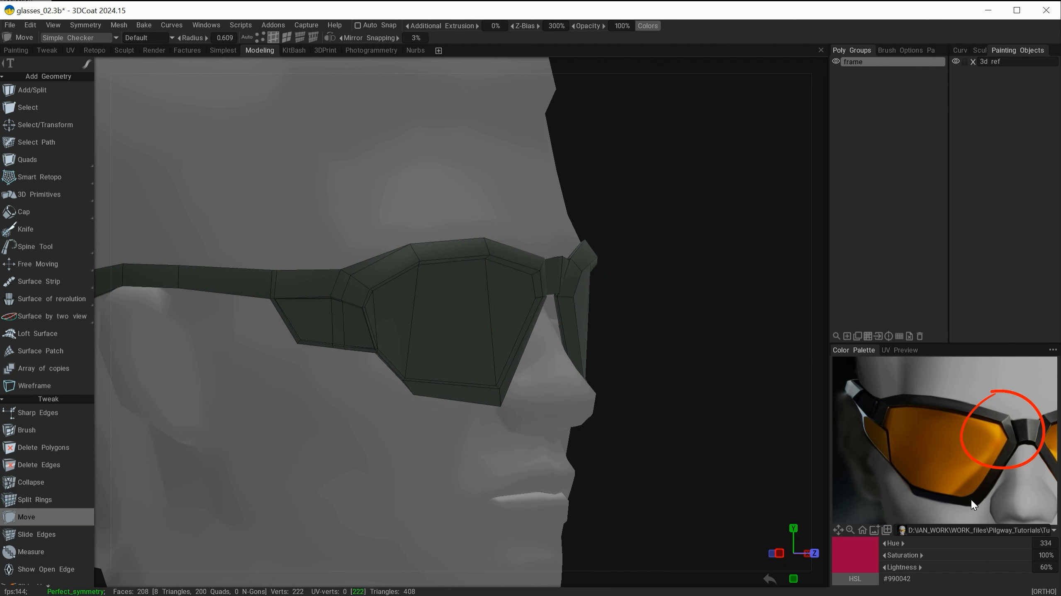
mouse_move(342, 408)
alt+mouse_down()
mouse_move(317, 421)
mouse_move(331, 426)
alt+mouse_up()
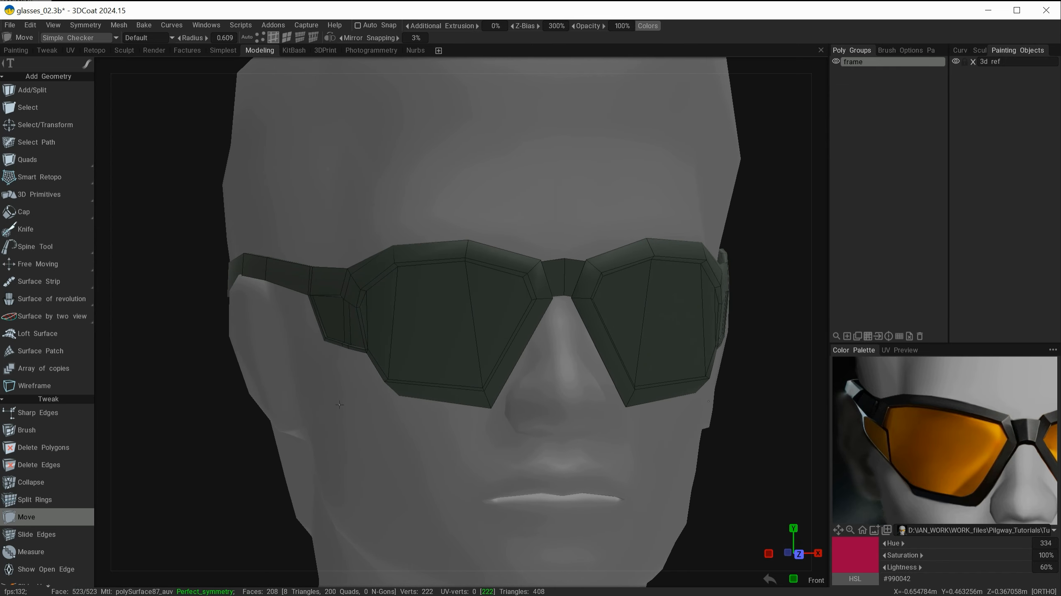
click(96, 38)
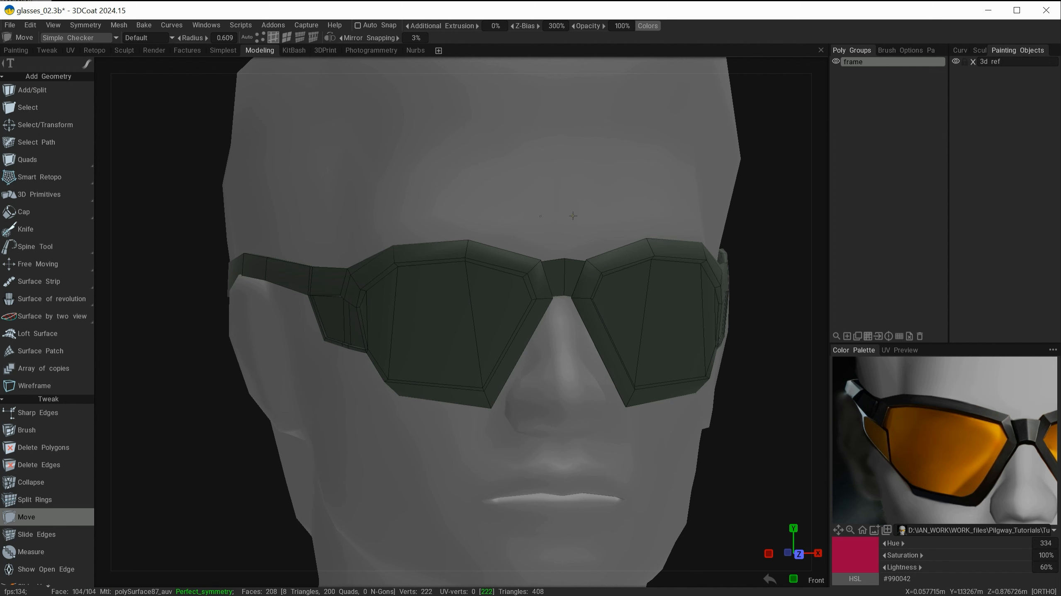
scroll(575, 200, up, 5)
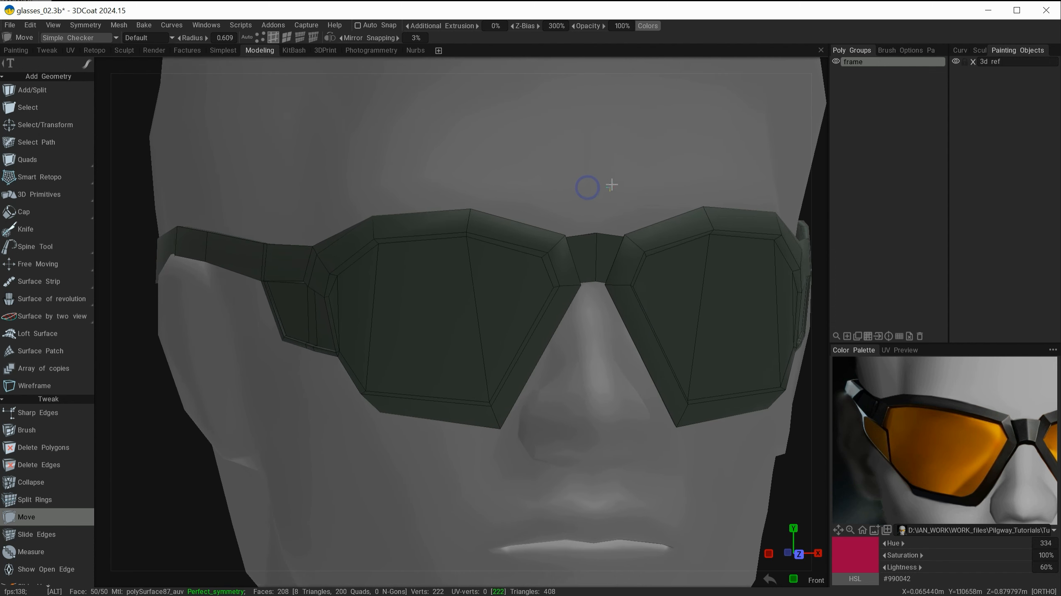
mouse_move(589, 207)
alt+mouse_down()
mouse_move(599, 187)
mouse_move(580, 196)
mouse_move(609, 194)
mouse_move(586, 189)
alt+mouse_up()
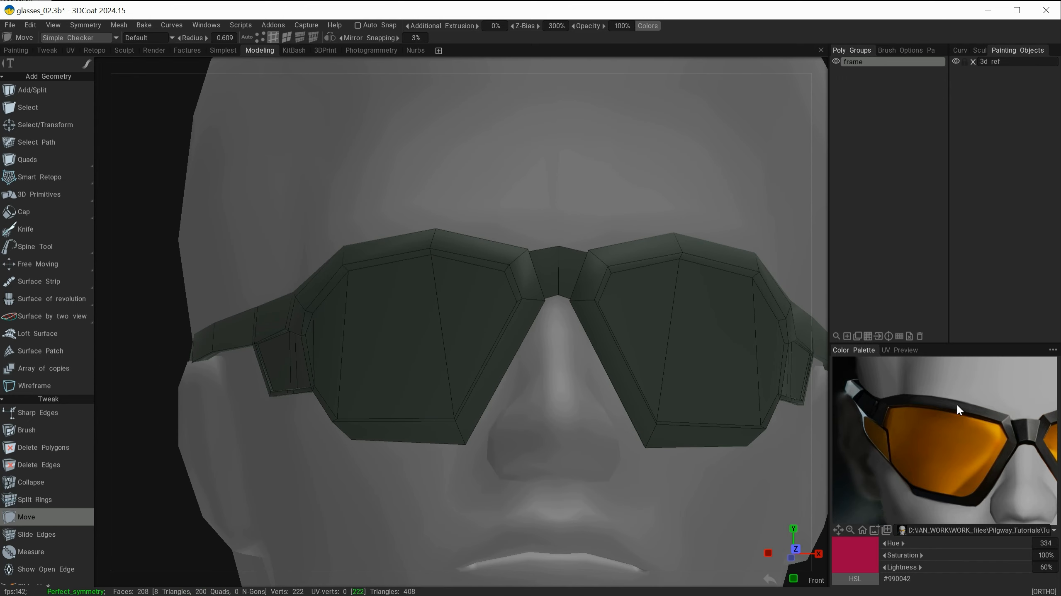
Step: Darken the frame's island color in the Retopology/UV Island Color dialog and confirm it
click(650, 26)
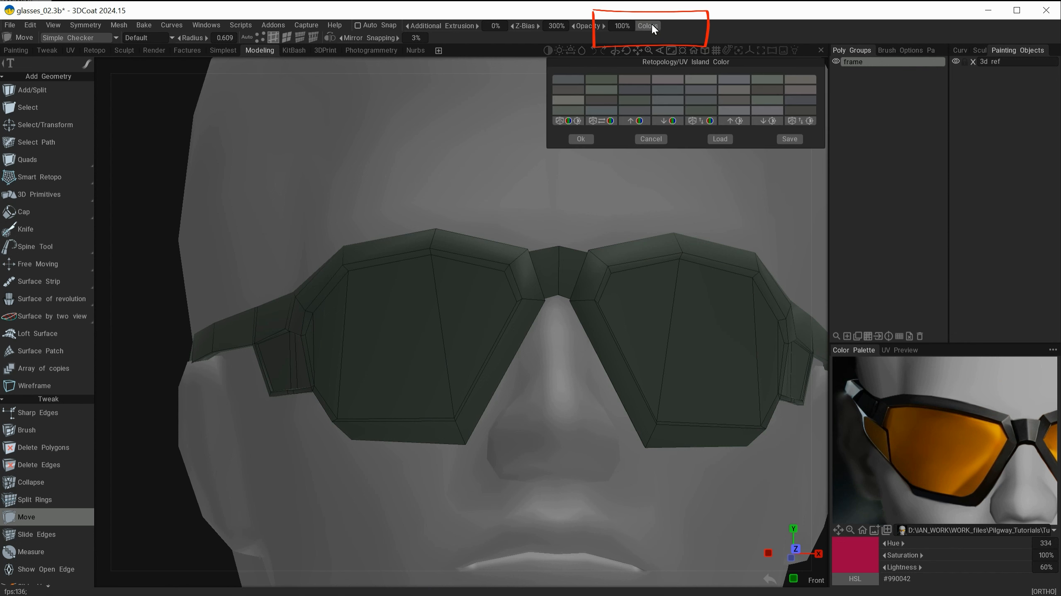
click(768, 120)
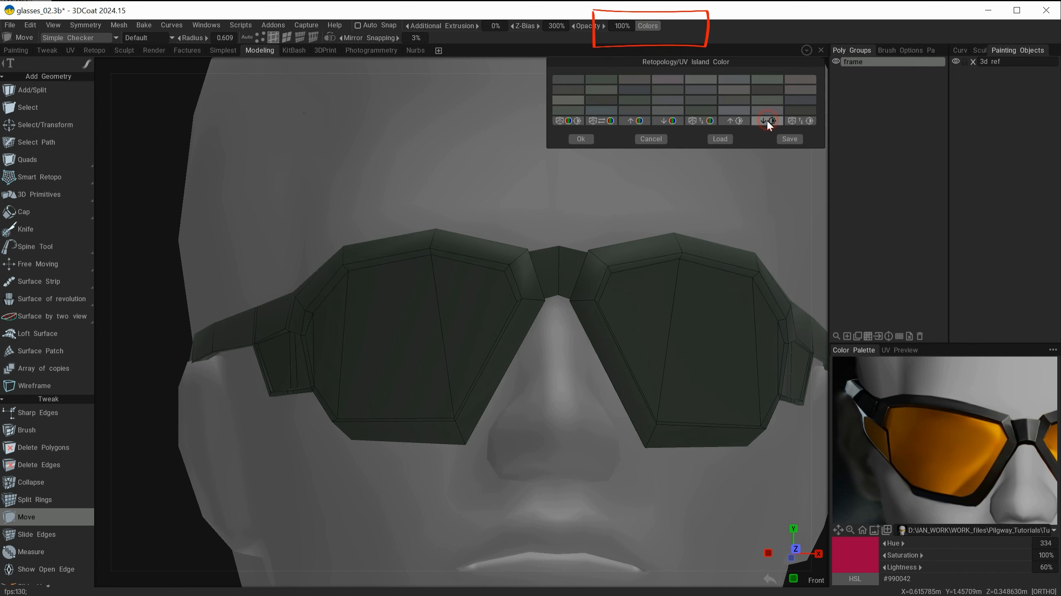
click(767, 121)
click(768, 121)
alt+drag(578, 252, 608, 227)
alt+right_drag(570, 206, 451, 217)
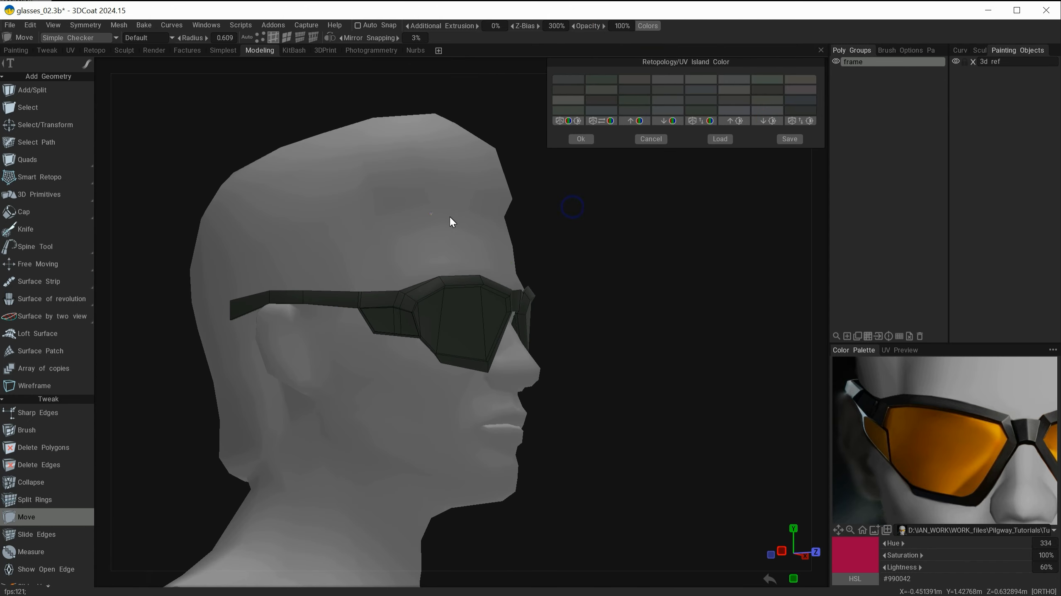
alt+drag(450, 217, 466, 245)
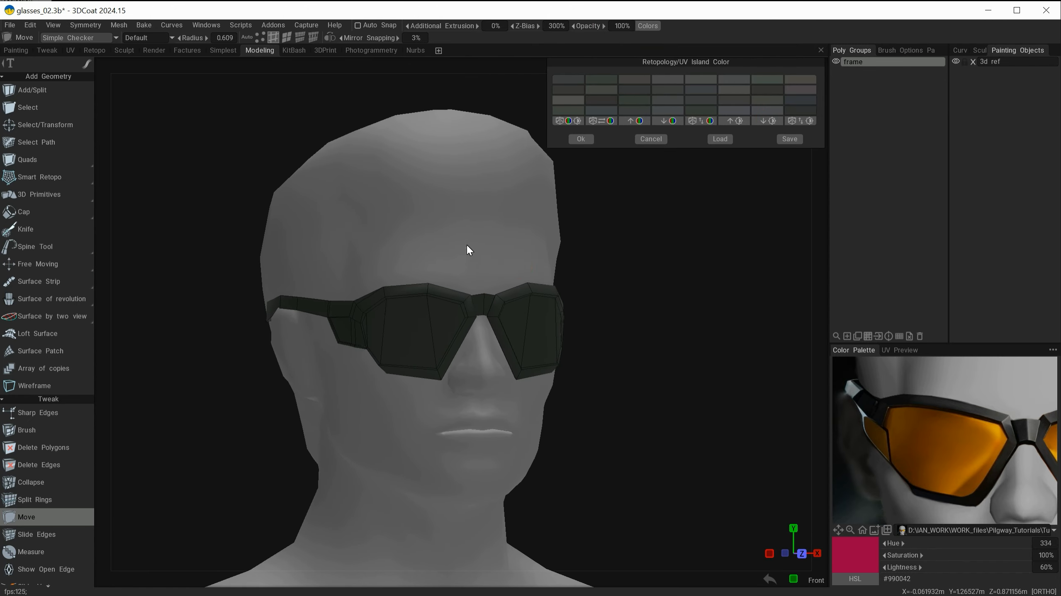
alt+right_drag(467, 245, 564, 264)
click(586, 140)
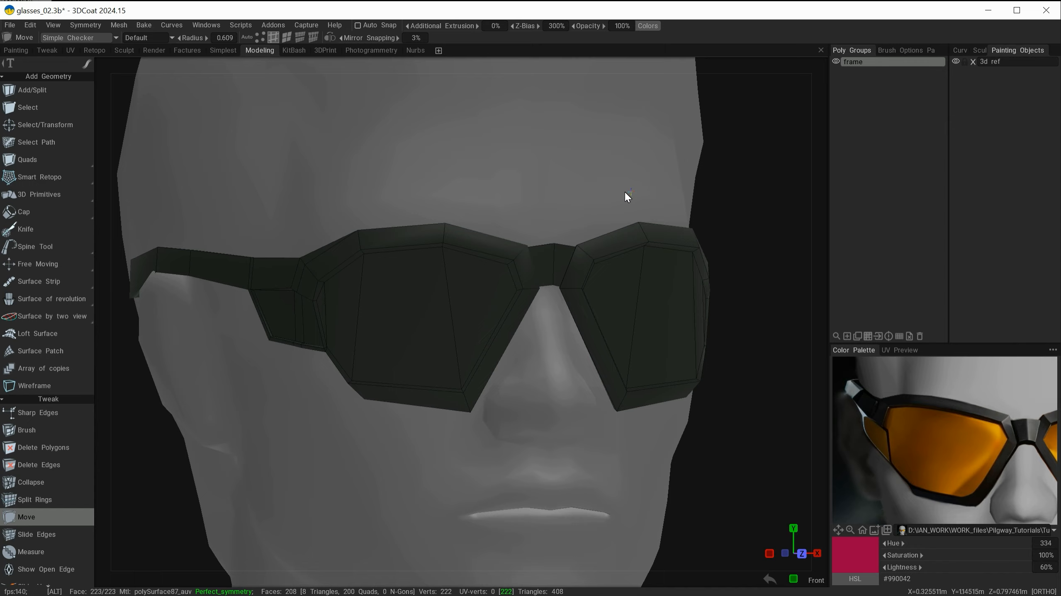
Step: Switch to the Select tool and select the edge loops across the nose bridge
alt+drag(625, 191, 599, 184)
alt+right_drag(600, 183, 626, 206)
alt+middle_drag(626, 207, 600, 246)
alt+drag(589, 216, 588, 210)
key(space)
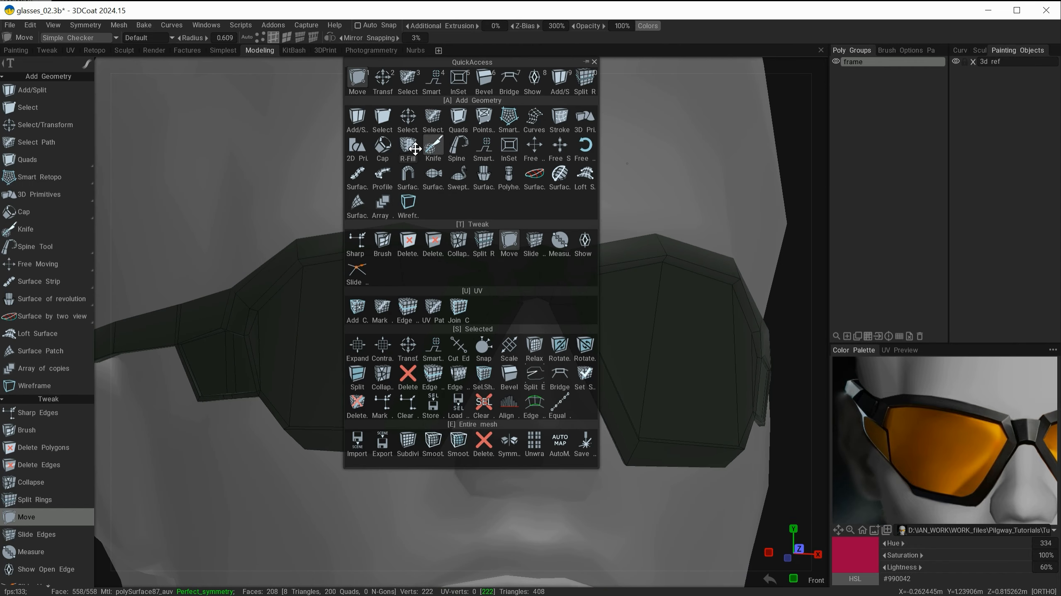
click(381, 118)
alt+right_drag(498, 216, 516, 216)
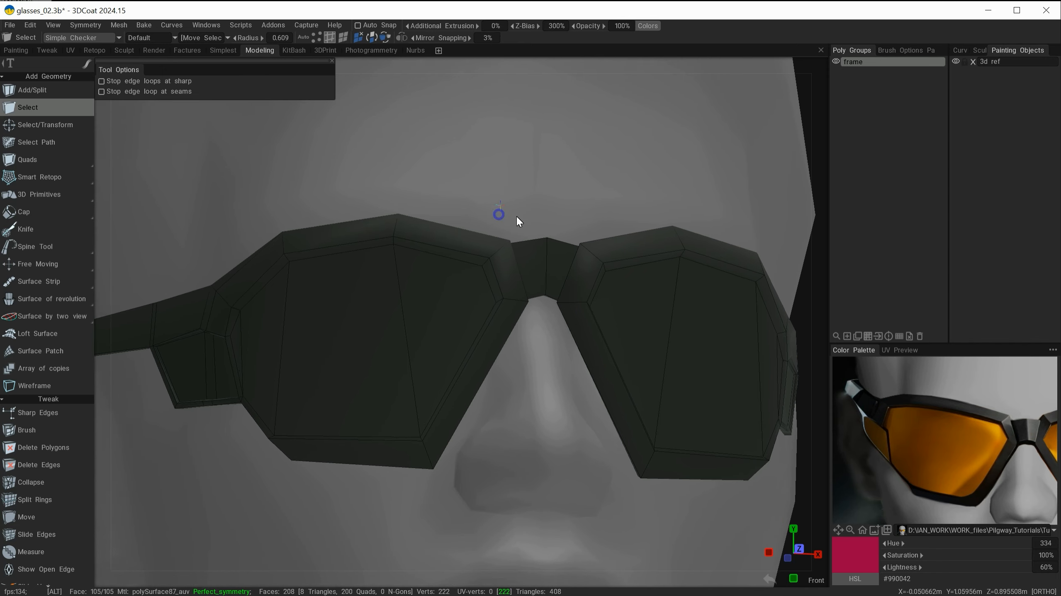
alt+drag(541, 208, 575, 244)
alt+right_drag(544, 211, 587, 248)
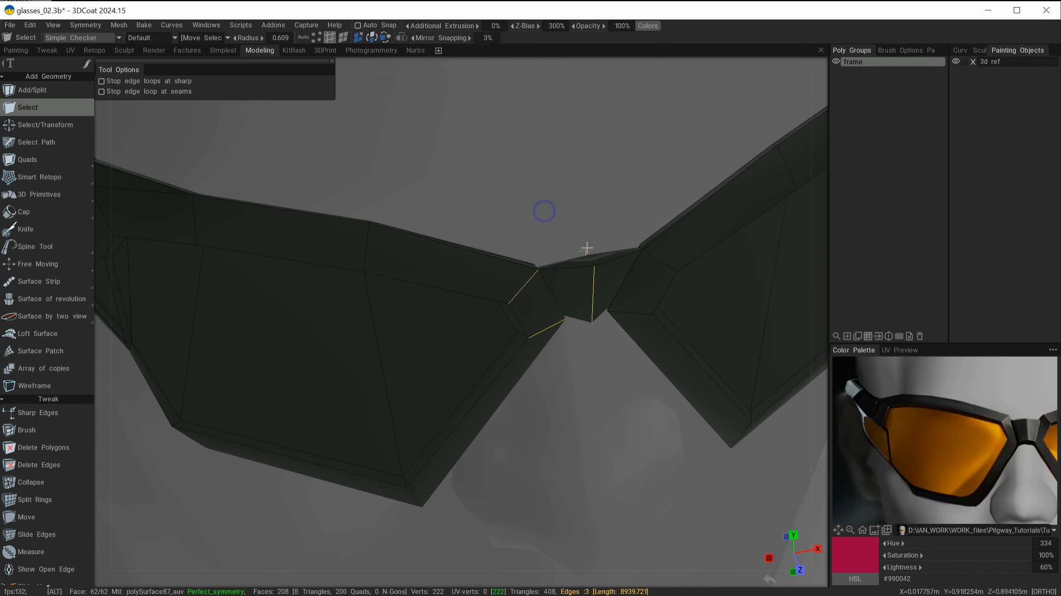
alt+drag(612, 342, 587, 223)
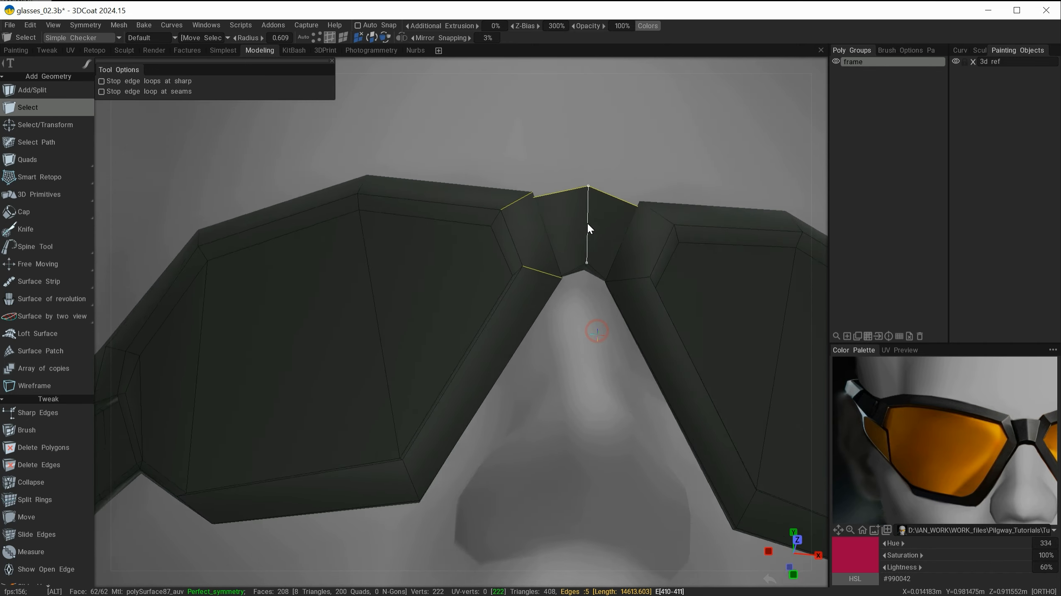
alt+right_drag(587, 222, 580, 255)
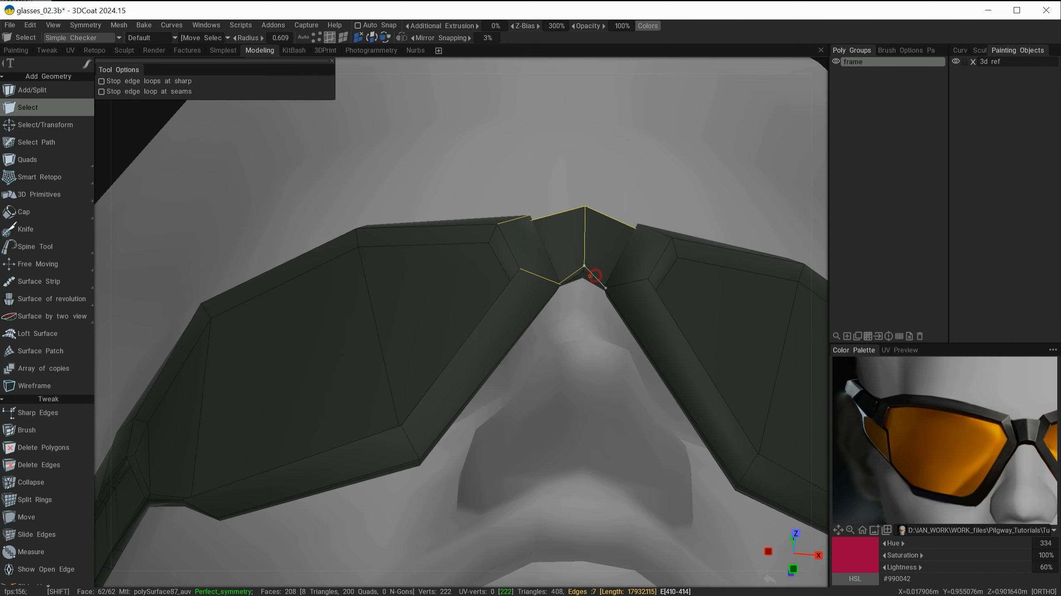
alt+drag(558, 213, 602, 251)
shift+click(552, 207)
shift+click(605, 242)
shift+click(595, 307)
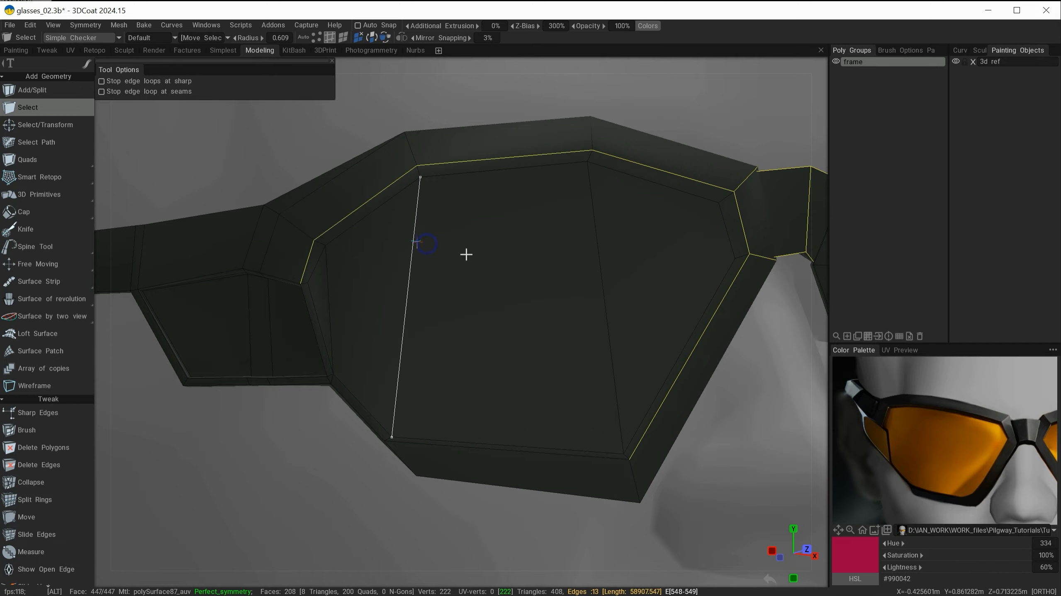
Step: Add the edge loops around both lens rims to the selection
alt+drag(466, 254, 580, 190)
alt+right_drag(580, 190, 403, 351)
shift+click(403, 351)
alt+drag(403, 351, 358, 296)
alt+right_drag(434, 271, 385, 312)
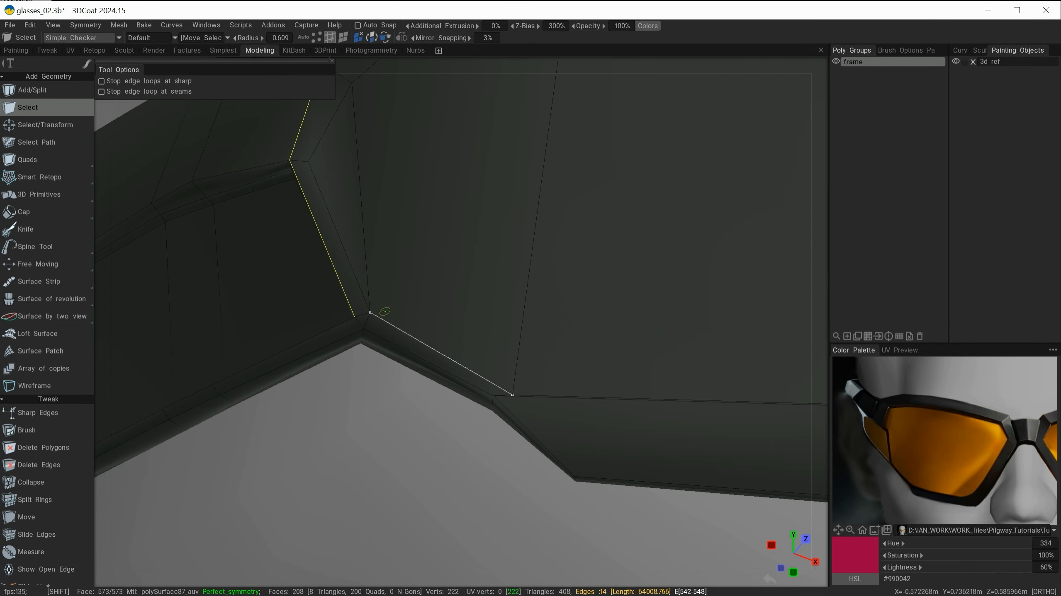
shift+click(359, 324)
shift+click(422, 360)
alt+drag(521, 241, 539, 267)
shift+click(376, 362)
alt+drag(450, 346, 556, 334)
shift+click(358, 259)
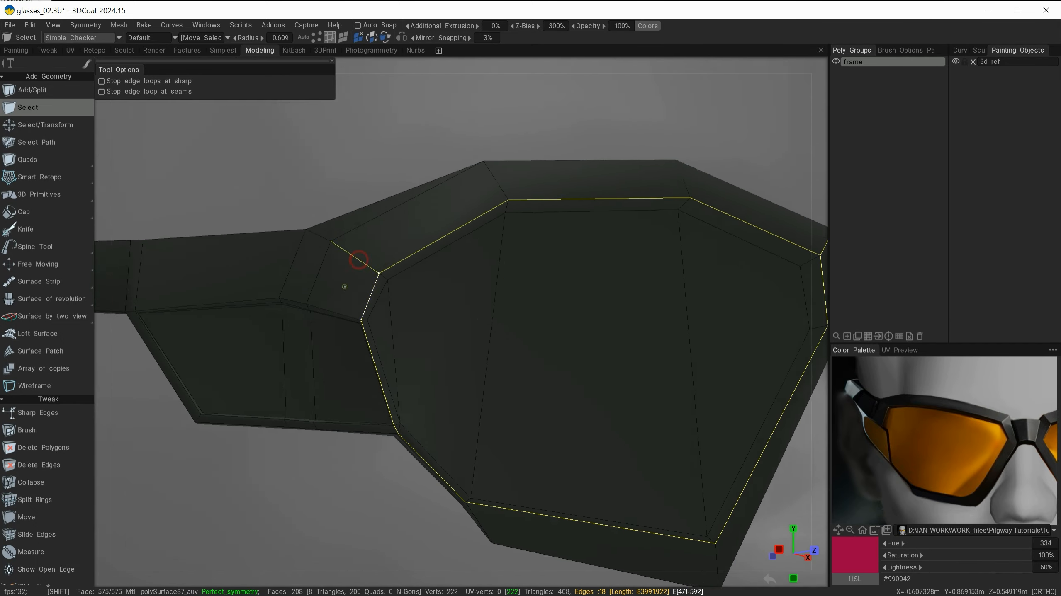
shift+click(334, 311)
alt+drag(342, 292, 330, 267)
shift+click(319, 256)
shift+click(457, 224)
alt+drag(394, 261, 405, 346)
shift+click(431, 298)
alt+drag(533, 324, 492, 292)
shift+click(514, 235)
shift+click(489, 324)
shift+click(374, 349)
alt+drag(457, 237, 181, 406)
Step: Mark the selected rim and bridge edges as sharp
key(space)
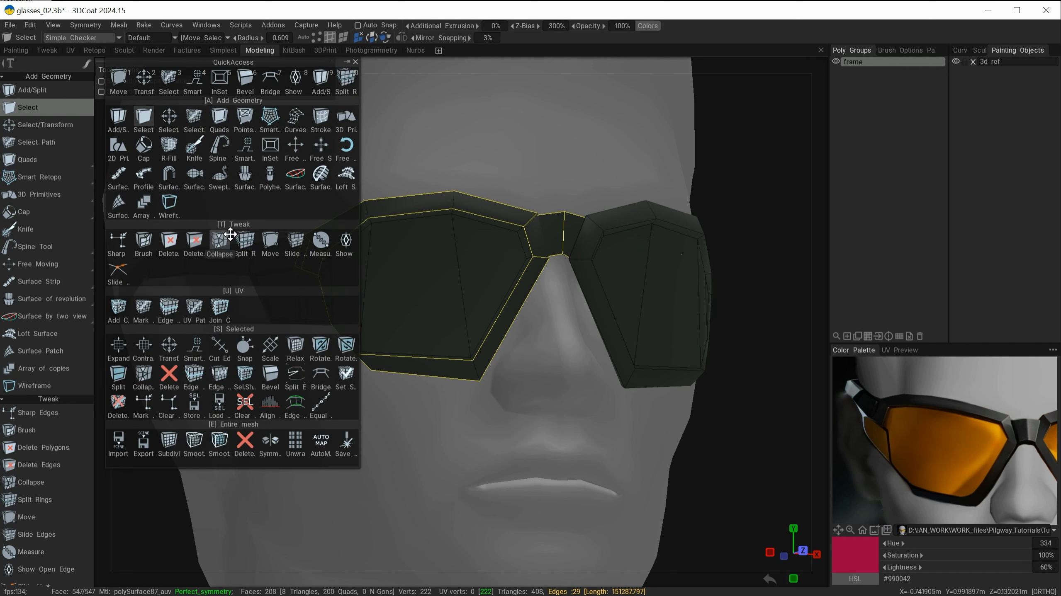
click(142, 404)
alt+drag(289, 386, 208, 384)
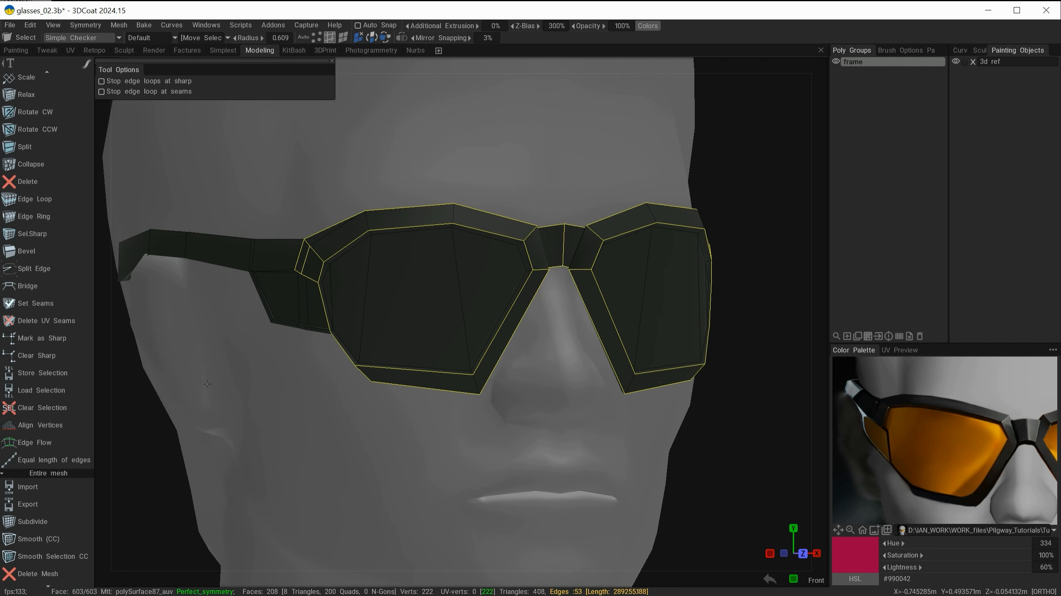
alt+drag(276, 413, 423, 297)
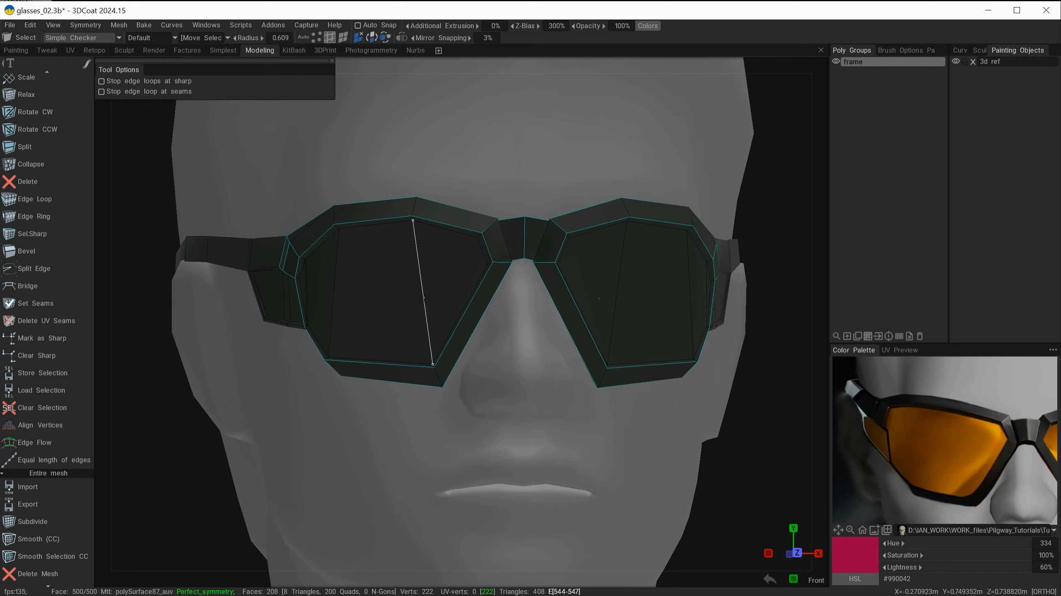
alt+drag(537, 127, 298, 168)
Step: Hide sharp edges and the retopo wireframe to preview the smoothed frame shape
click(72, 39)
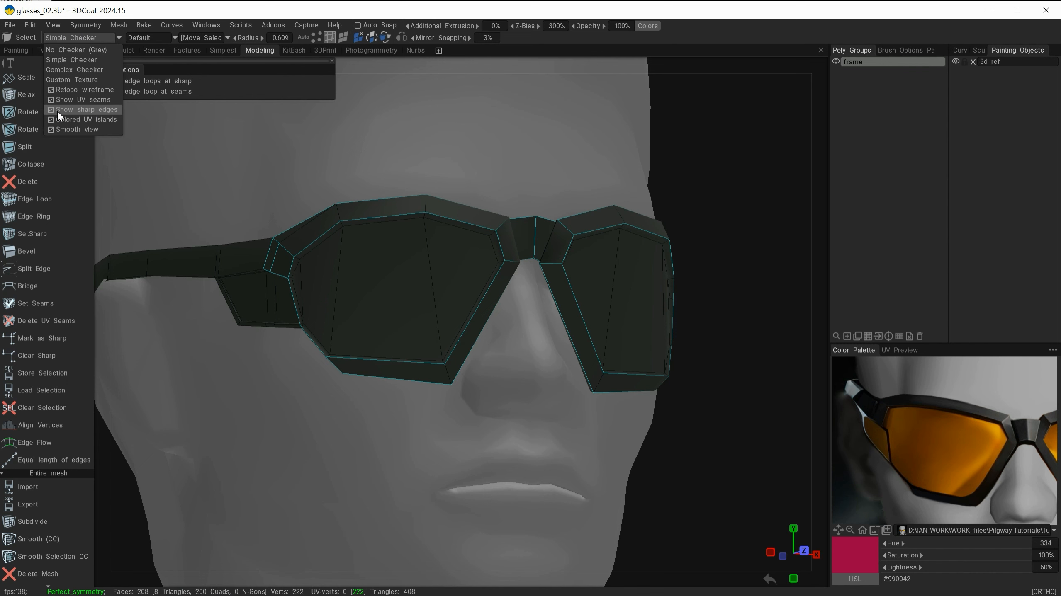
click(71, 110)
alt+drag(299, 177, 583, 114)
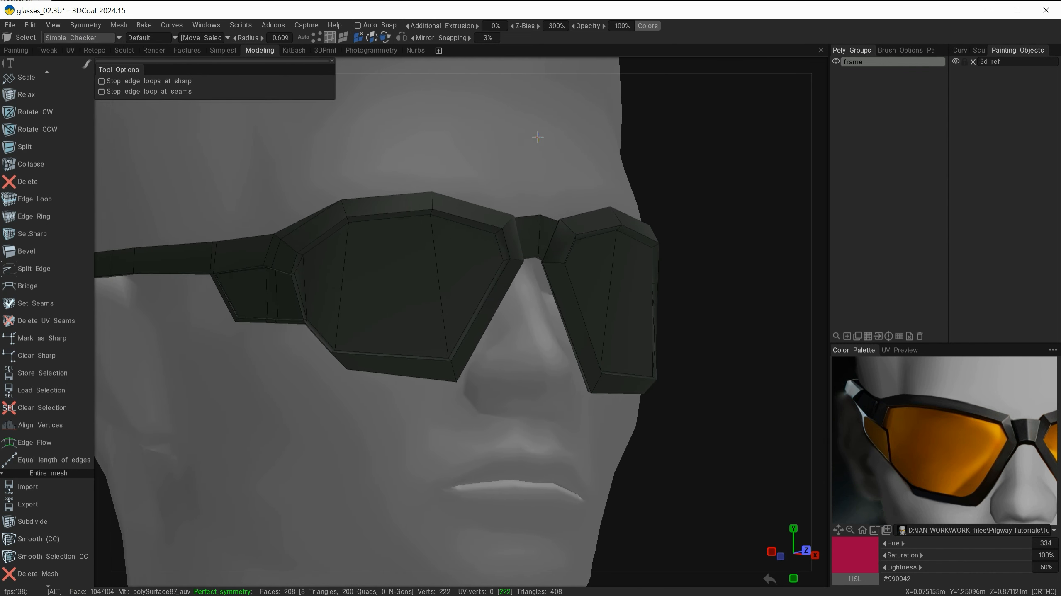
click(83, 40)
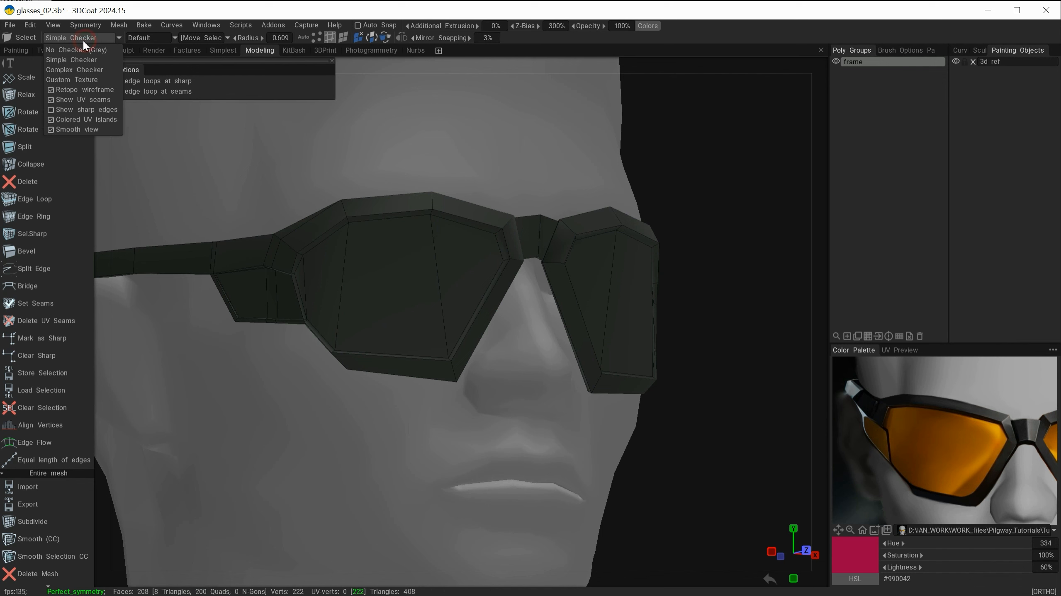
click(65, 89)
alt+drag(538, 164, 525, 185)
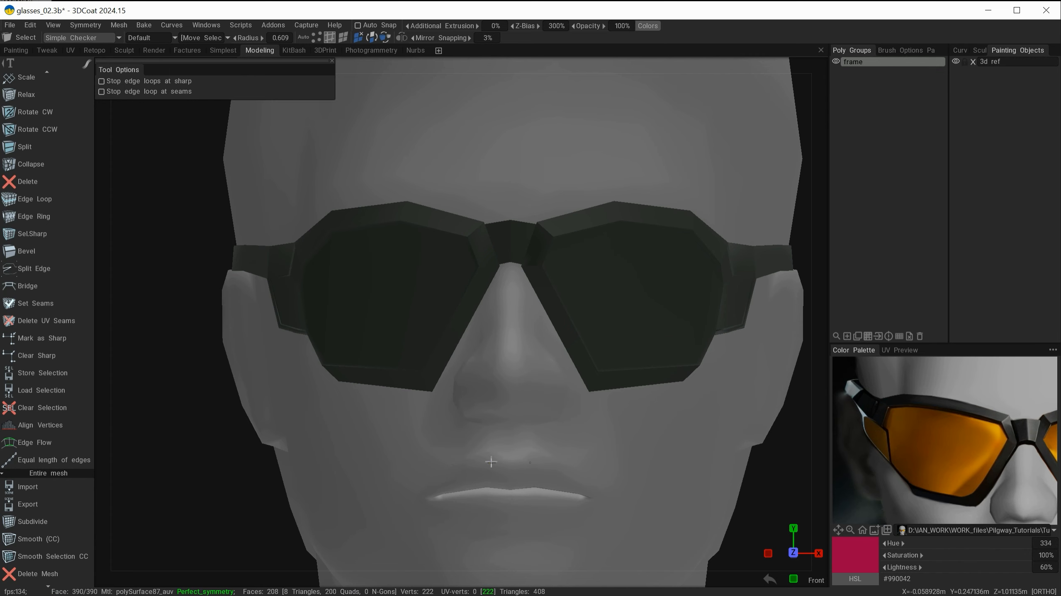
alt+drag(491, 462, 499, 415)
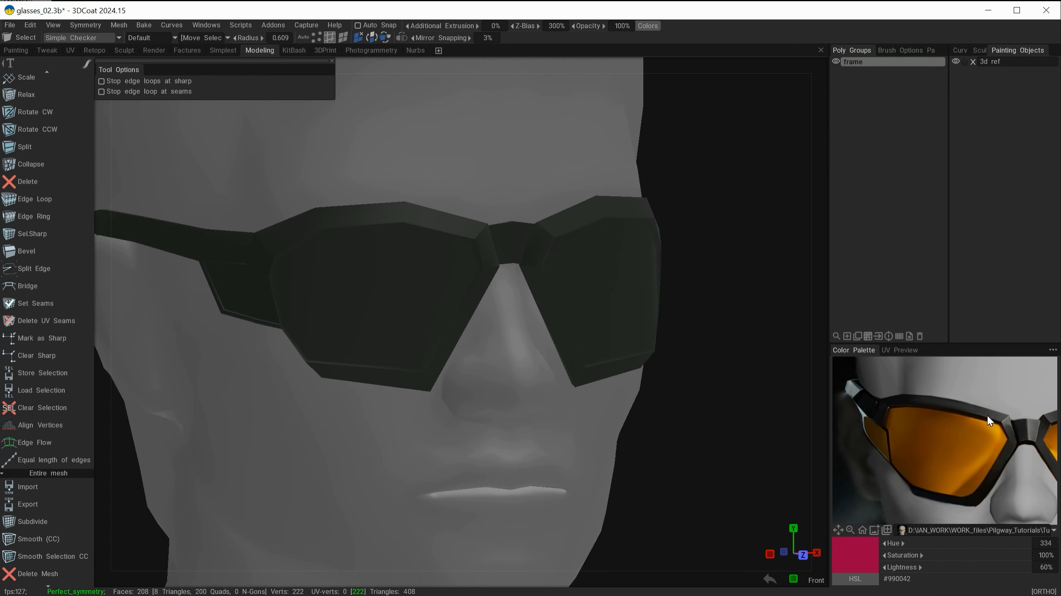
alt+drag(513, 340, 524, 147)
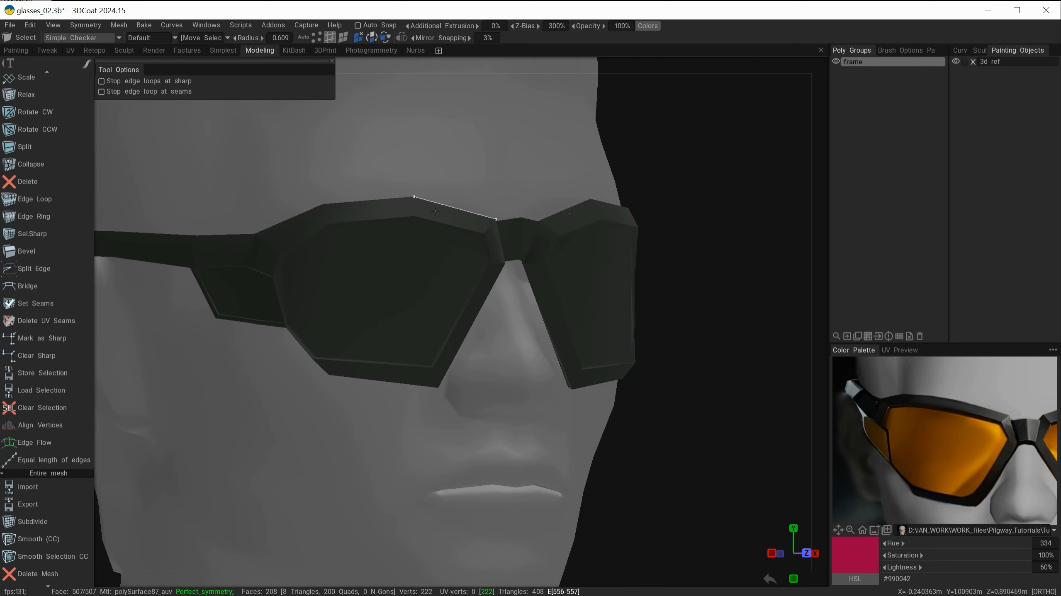
alt+drag(435, 211, 330, 436)
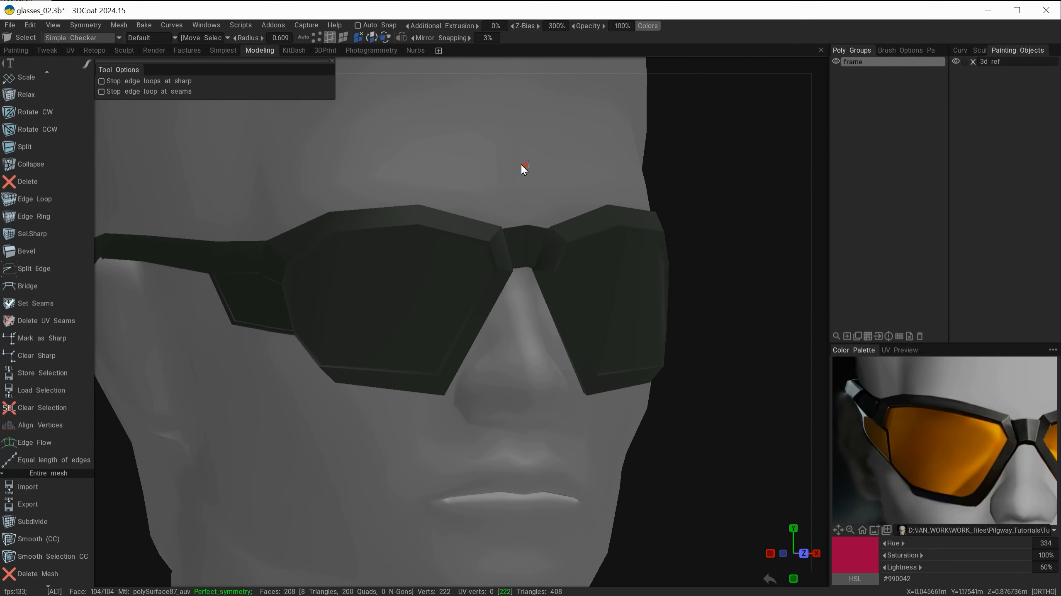
alt+drag(521, 165, 502, 151)
alt+right_drag(501, 151, 495, 178)
alt+drag(494, 178, 268, 150)
Step: Turn the retopo wireframe and sharp edge display back on
click(73, 37)
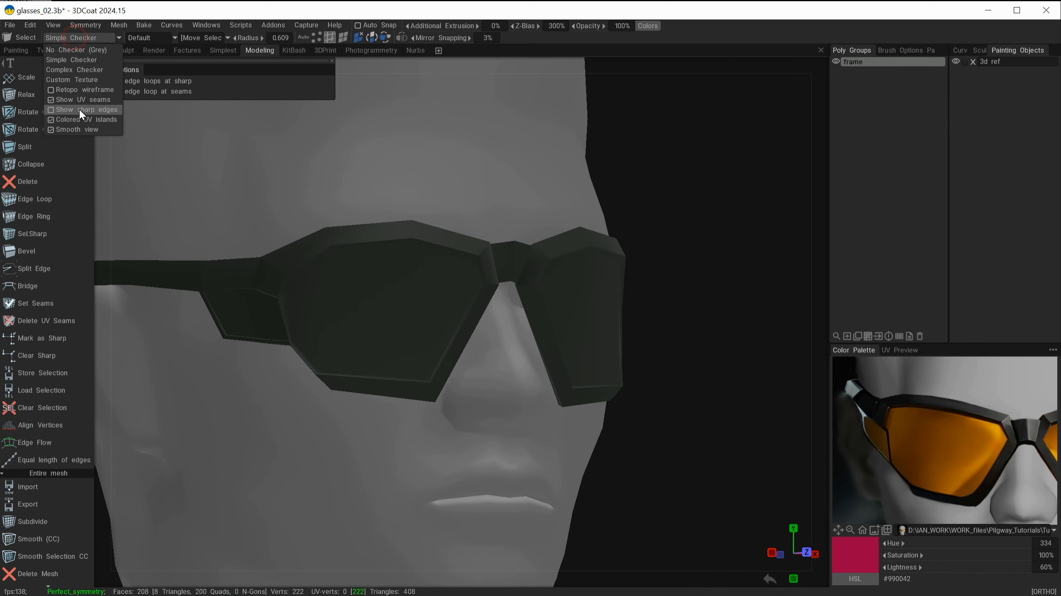
click(71, 92)
mouse_move(537, 170)
alt+mouse_down()
mouse_move(658, 159)
mouse_move(562, 169)
mouse_move(621, 193)
mouse_move(552, 179)
alt+mouse_up()
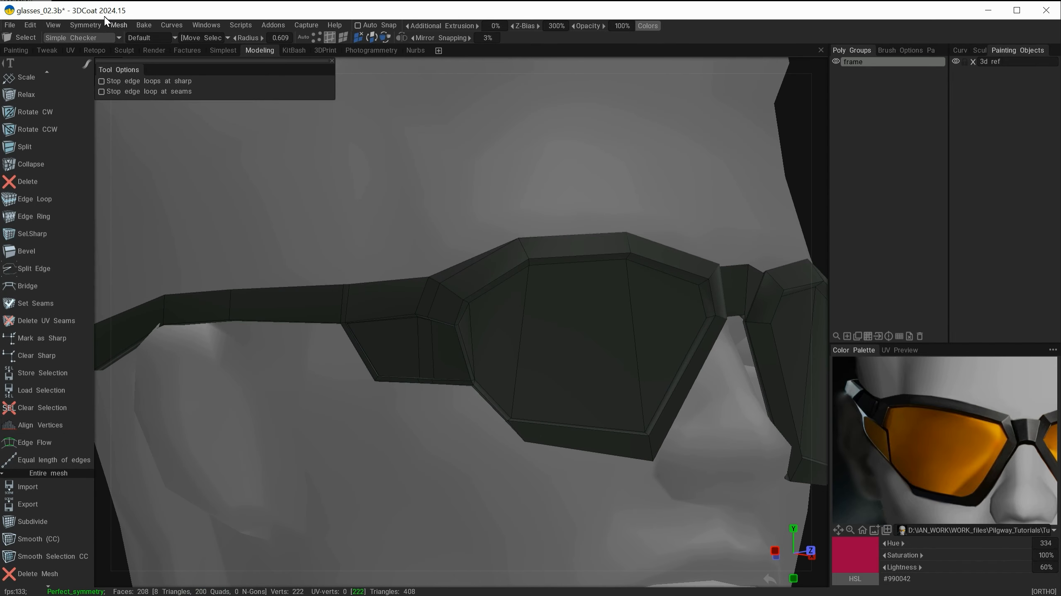
click(85, 35)
click(81, 37)
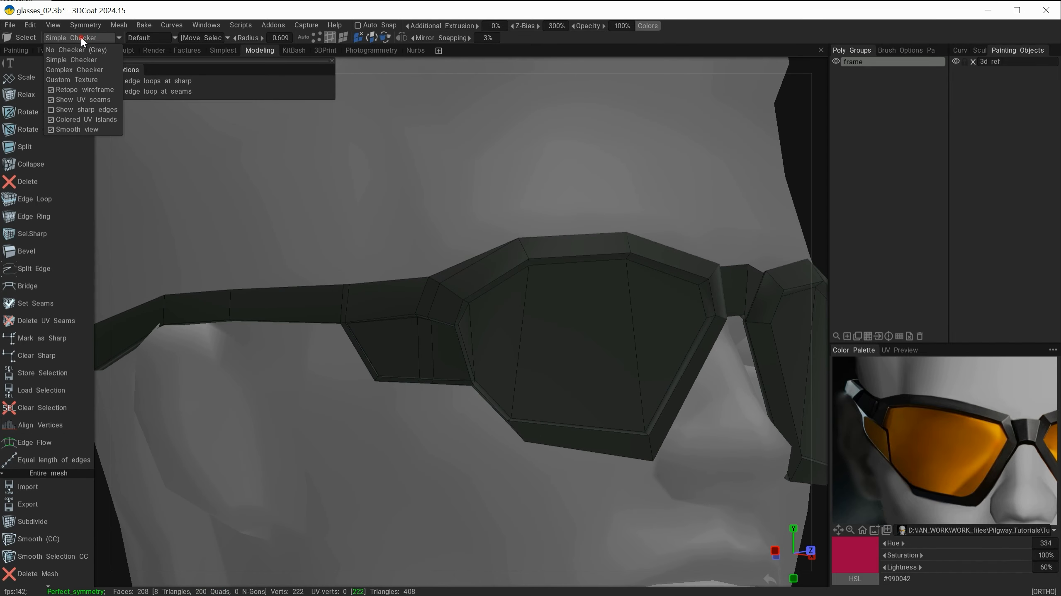
click(77, 109)
Step: Select the edge loops around the lens opening and the temple hinge panel
alt+drag(601, 181, 651, 166)
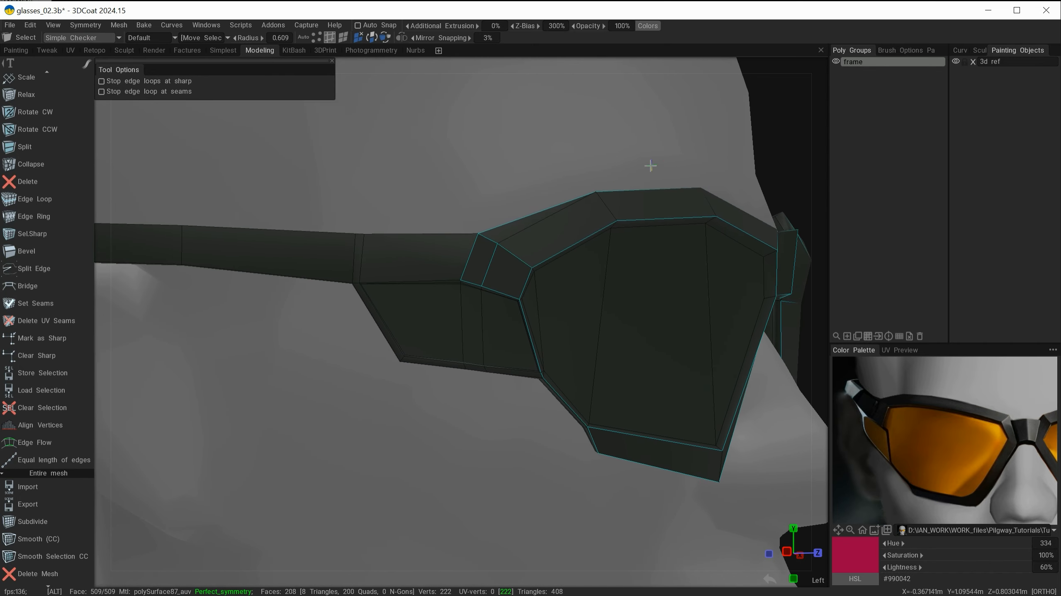
alt+right_drag(532, 189, 530, 476)
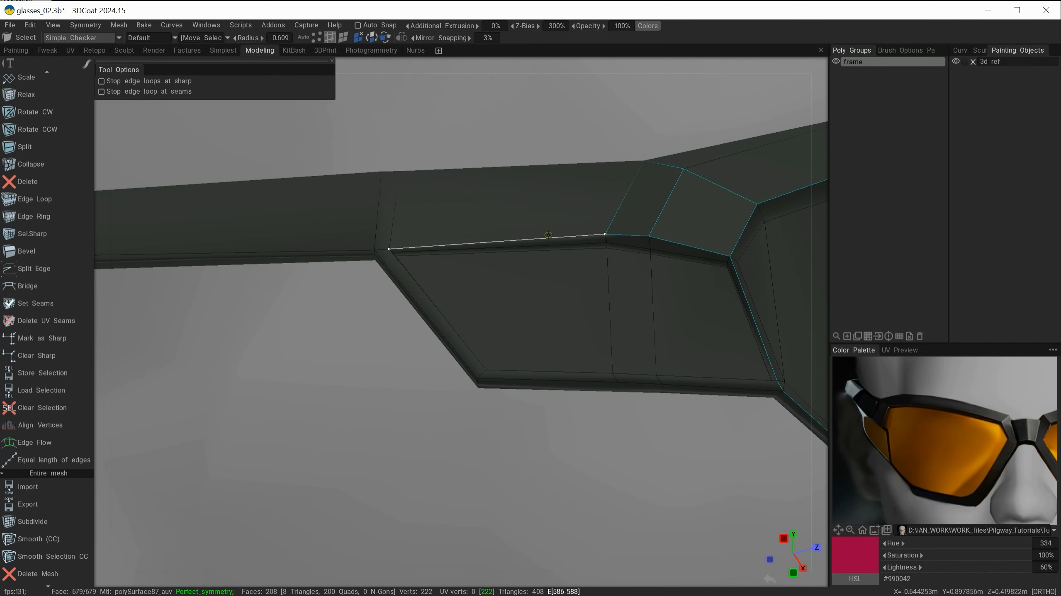
click(549, 235)
alt+drag(499, 297, 451, 309)
shift+click(421, 366)
shift+click(512, 383)
alt+drag(564, 334, 493, 267)
shift+click(434, 240)
alt+middle_drag(585, 226, 343, 210)
shift+click(557, 216)
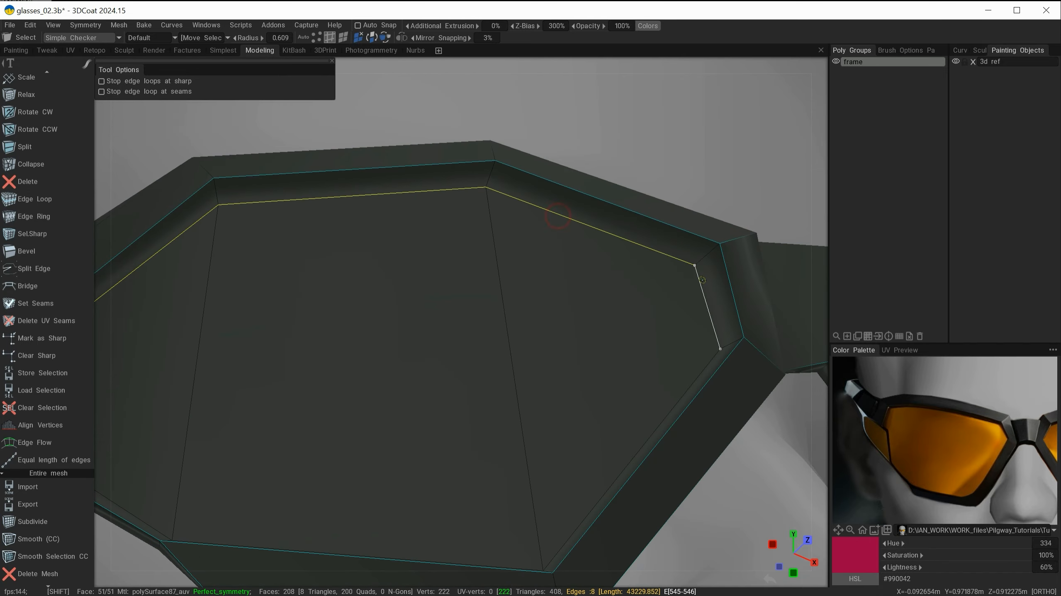
shift+click(703, 280)
alt+drag(651, 417, 606, 343)
shift+click(592, 369)
alt+drag(376, 417, 422, 360)
shift+click(419, 344)
alt+drag(284, 271, 375, 317)
shift+click(355, 284)
alt+right_drag(530, 460, 533, 267)
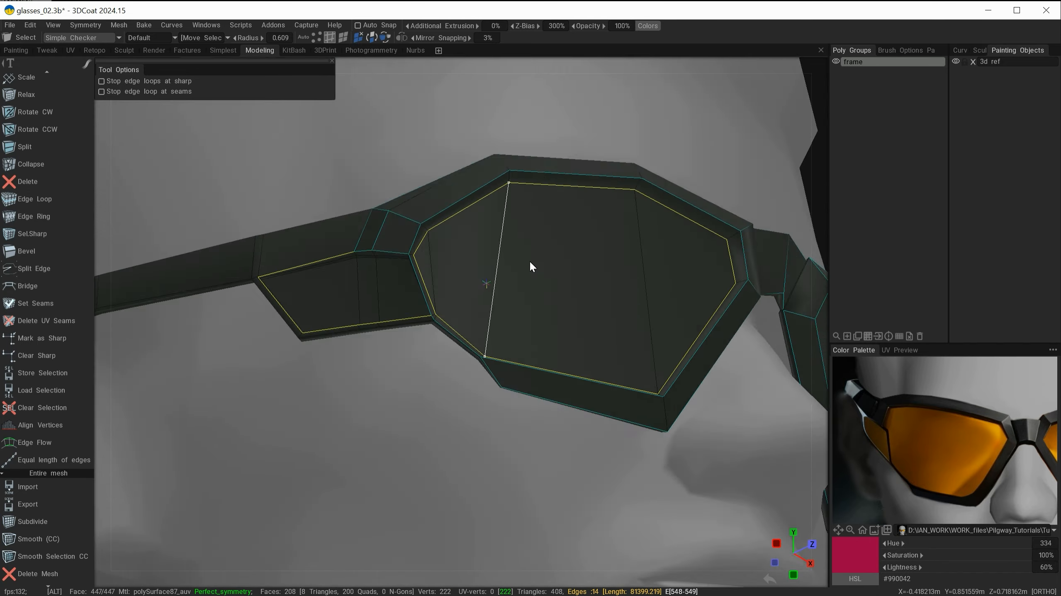
Step: Add the edges along the nose bridge and the temple arm to the selection
alt+drag(532, 267, 443, 318)
alt+middle_drag(514, 292, 410, 296)
alt+right_drag(481, 251, 501, 355)
shift+click(598, 254)
alt+drag(533, 289, 472, 288)
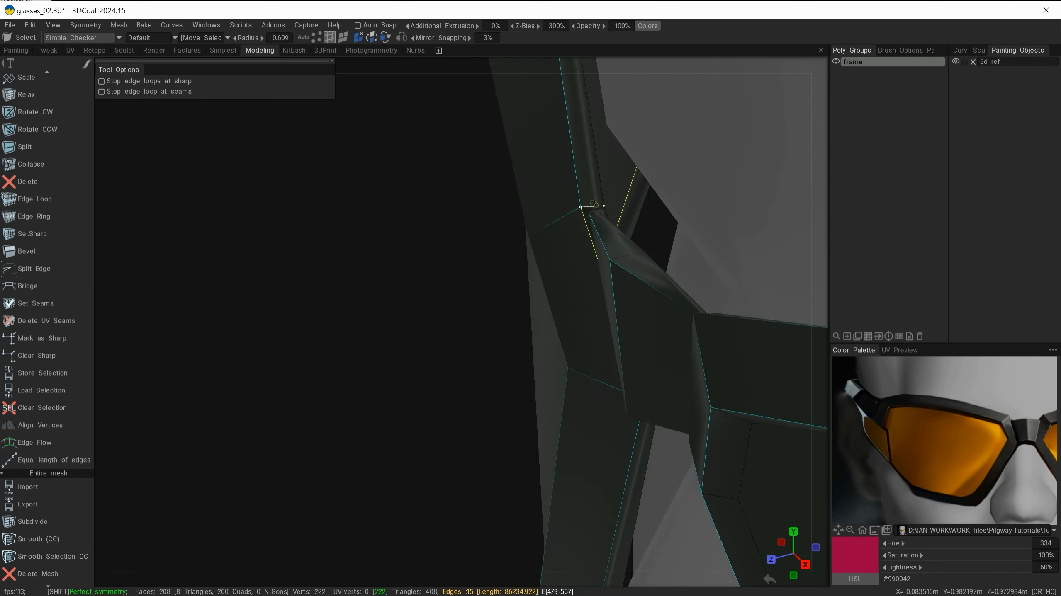
shift+click(593, 205)
alt+drag(593, 206, 583, 288)
shift+click(620, 248)
alt+drag(620, 248, 576, 380)
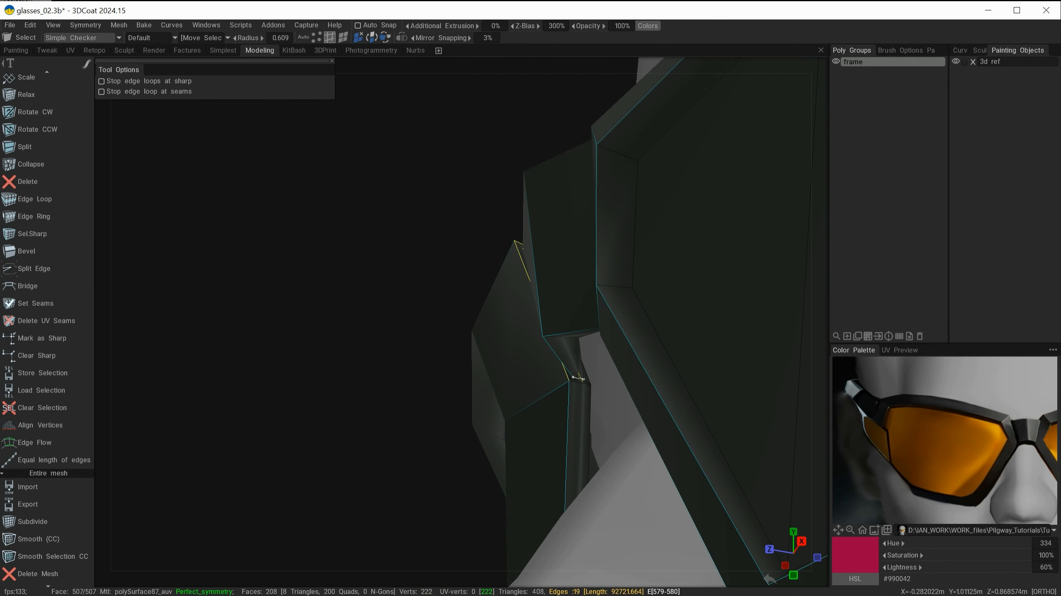
shift+click(577, 380)
alt+drag(497, 379, 556, 411)
alt+right_drag(557, 411, 502, 335)
alt+middle_drag(502, 334, 590, 261)
alt+drag(590, 261, 521, 293)
shift+click(524, 388)
shift+click(541, 341)
alt+drag(541, 341, 517, 340)
shift+click(521, 301)
alt+middle_drag(518, 341, 655, 436)
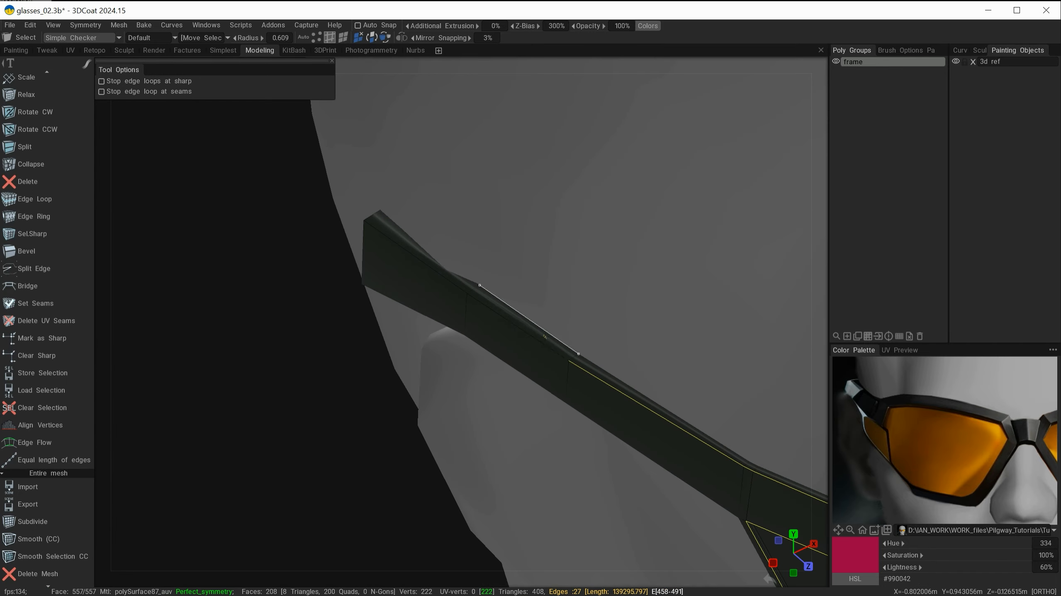
Step: Add the remaining temple arm and hinge edges to the selection and mark all selected edges as sharp
shift+click(518, 309)
alt+drag(518, 309, 438, 285)
shift+click(437, 284)
shift+click(585, 303)
alt+drag(585, 303, 623, 257)
alt+middle_drag(623, 257, 418, 180)
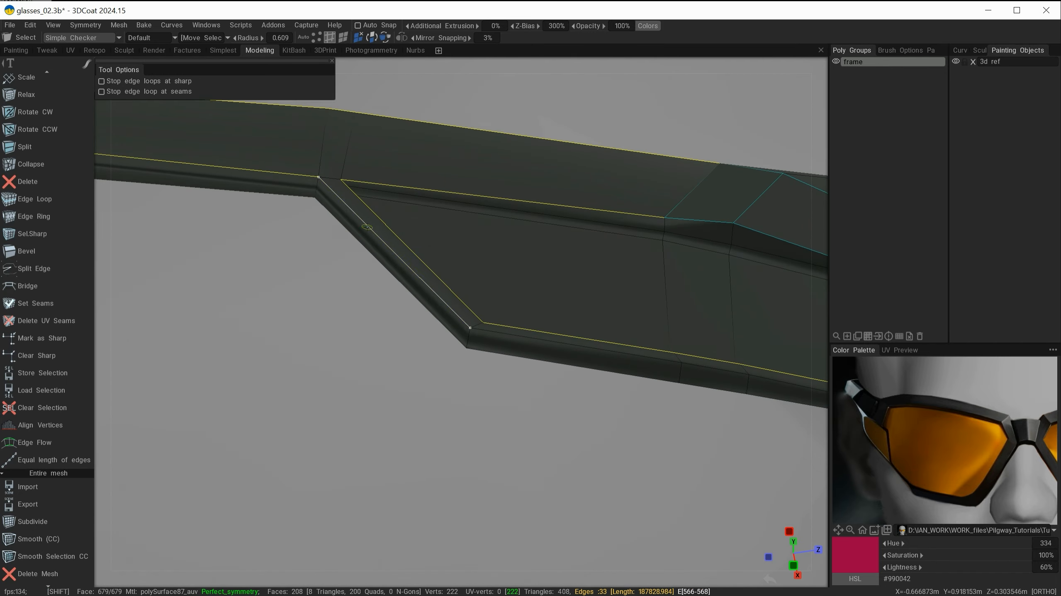
alt+drag(418, 180, 411, 288)
shift+click(510, 284)
alt+drag(510, 285, 623, 312)
key(space)
click(343, 402)
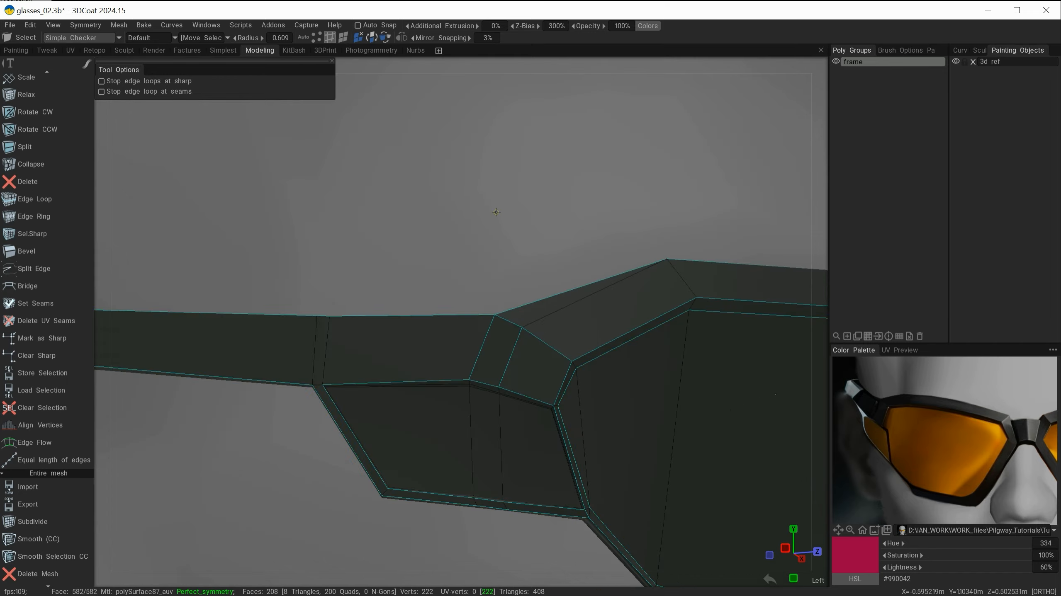
Step: Select the edges along the underside of the temple arm and hinge panel and mark them as sharp
alt+drag(343, 402, 568, 273)
shift+click(523, 346)
alt+drag(523, 346, 533, 201)
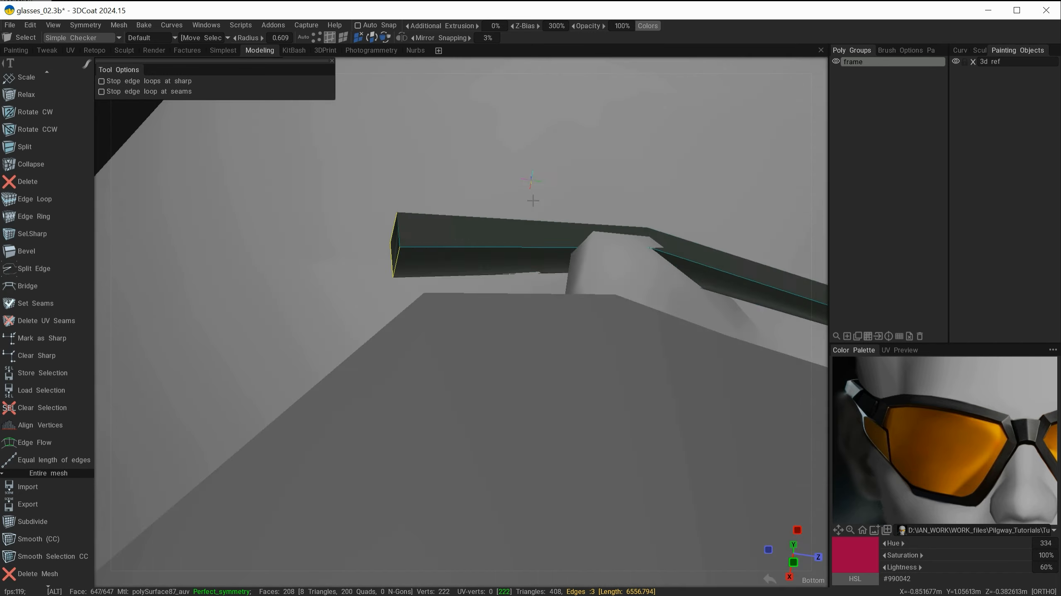
alt+drag(433, 294, 558, 386)
shift+click(476, 232)
alt+middle_drag(476, 232, 239, 235)
shift+click(386, 217)
shift+click(777, 304)
alt+middle_drag(777, 304, 509, 221)
shift+click(578, 280)
shift+click(670, 349)
alt+middle_drag(670, 350, 476, 232)
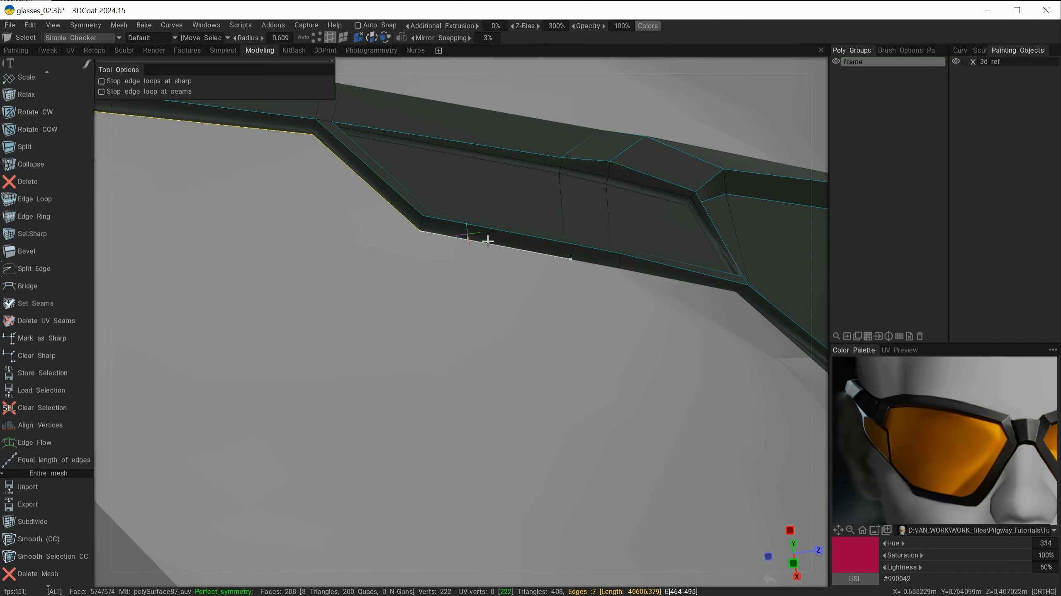
shift+click(627, 264)
alt+middle_drag(626, 264, 521, 192)
alt+drag(668, 288, 518, 250)
shift+click(557, 334)
shift+click(518, 250)
shift+click(529, 209)
alt+drag(530, 209, 359, 335)
key(space)
click(249, 311)
Step: Turn off the sharp edge display to preview the smoothed frame
click(78, 39)
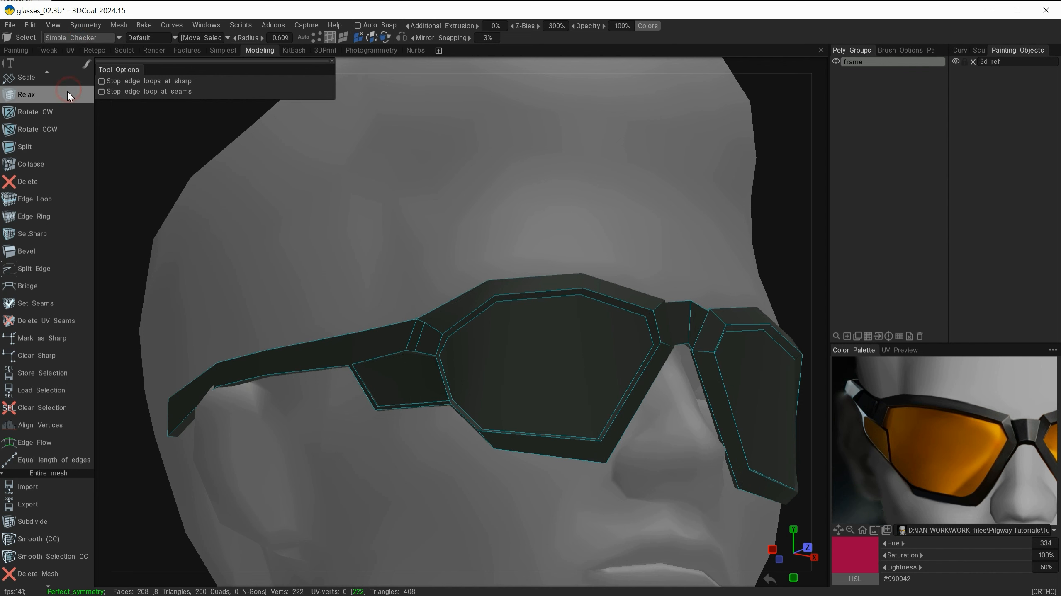
click(79, 38)
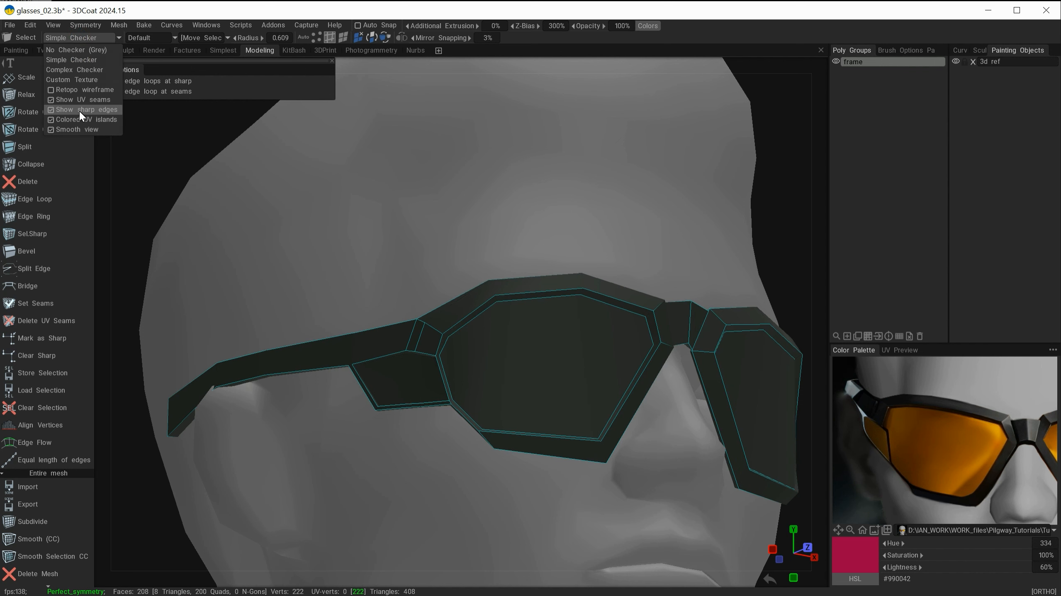
click(79, 110)
Step: Orbit around the smoothed frame to inspect it from several angles, briefly opening the retopology colour settings
alt+drag(522, 234, 571, 230)
alt+right_drag(570, 230, 633, 246)
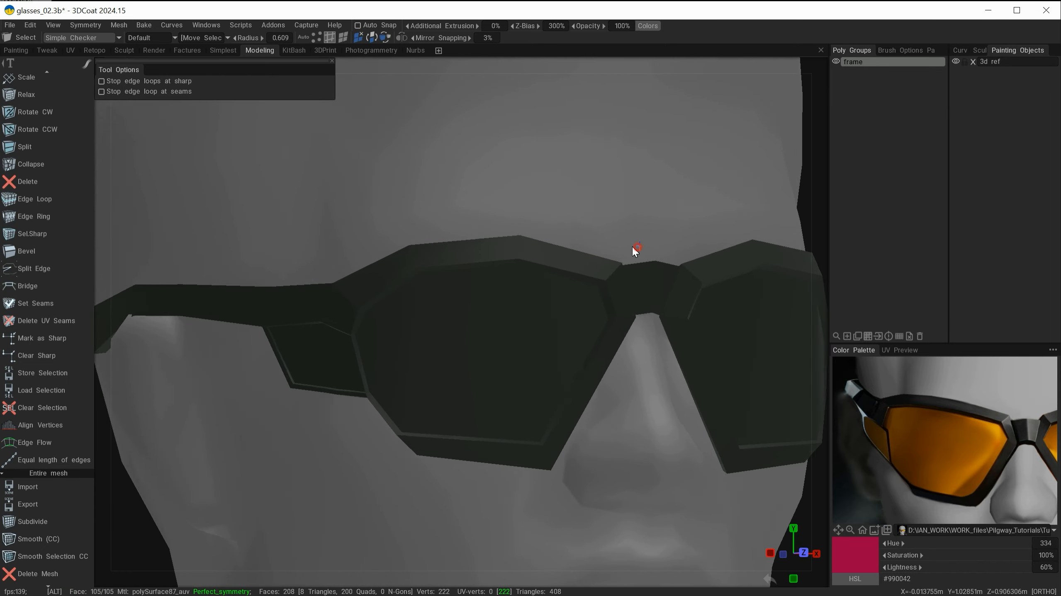
alt+drag(633, 248, 645, 214)
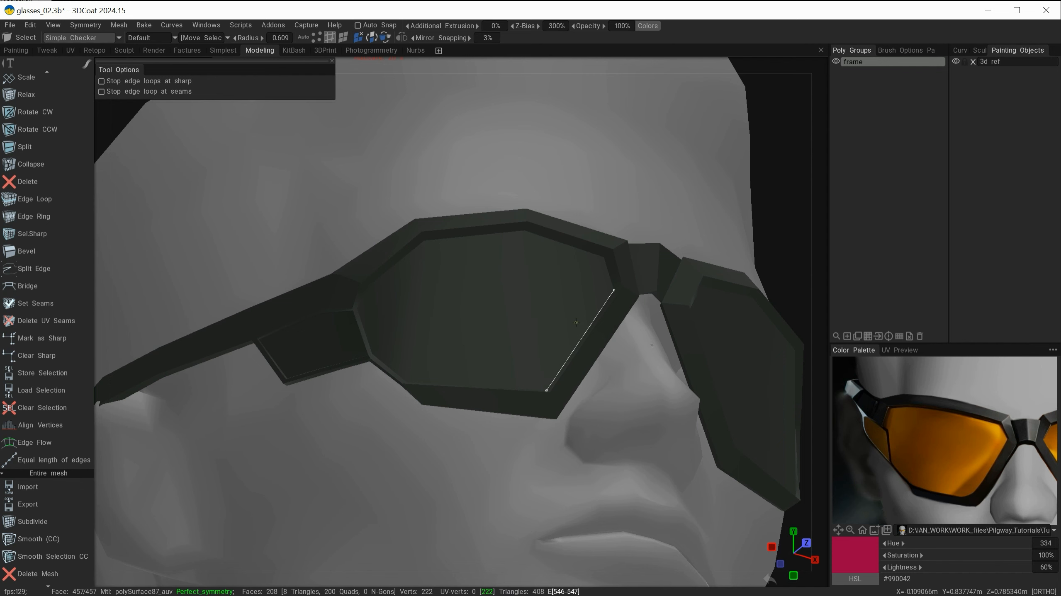
alt+drag(539, 367, 560, 359)
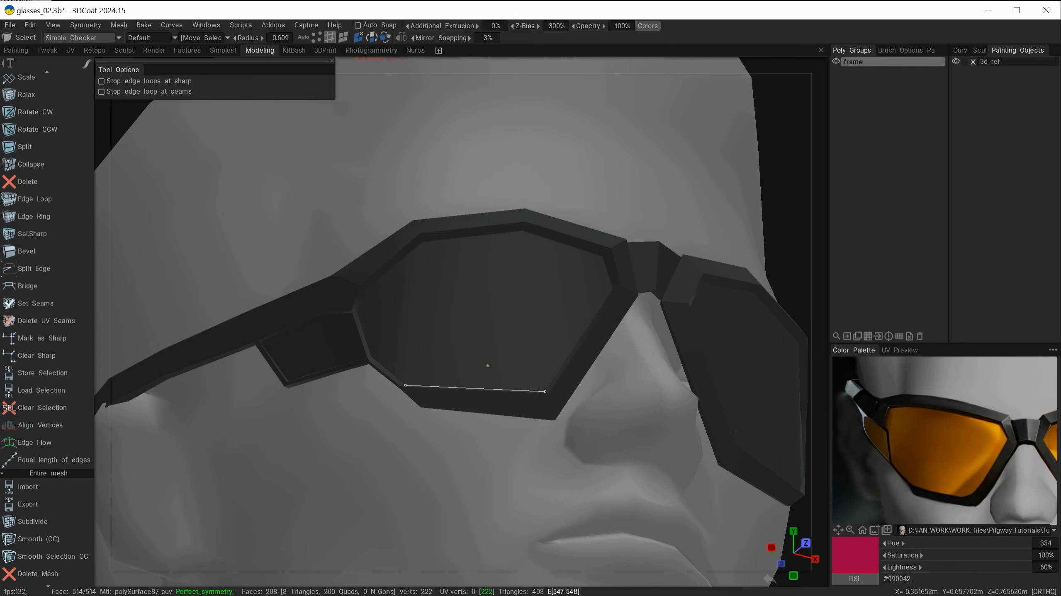
alt+drag(493, 333, 566, 331)
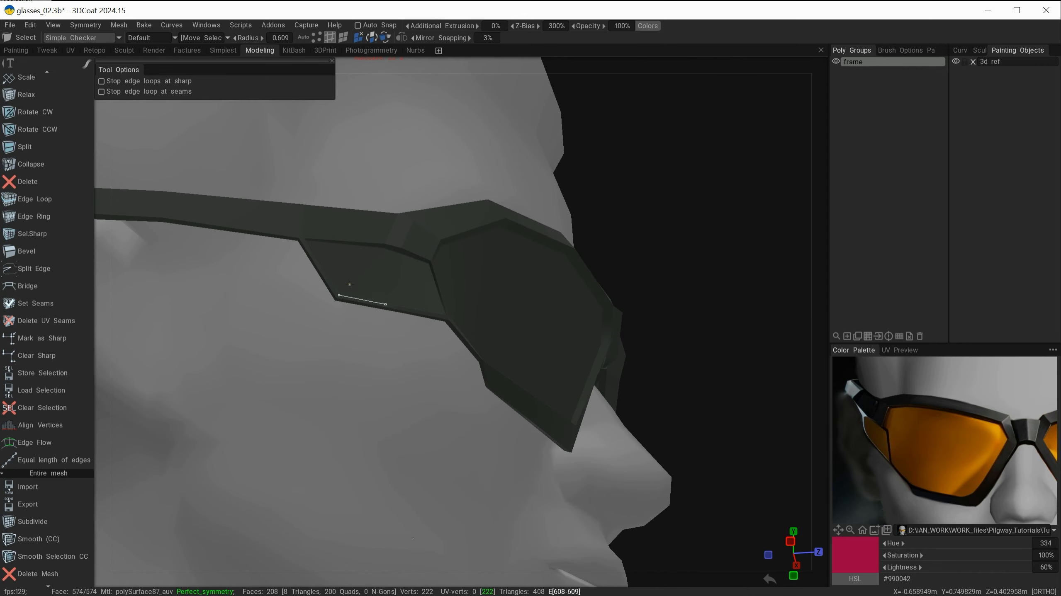
alt+drag(476, 408, 449, 381)
key(KP_2)
alt+right_drag(553, 223, 605, 221)
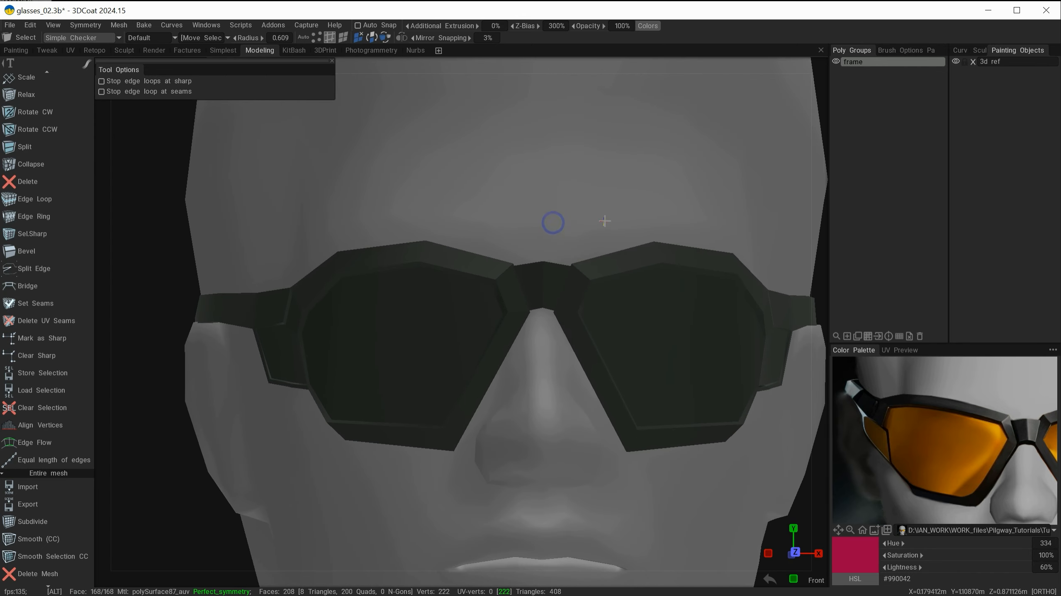
alt+drag(604, 221, 545, 245)
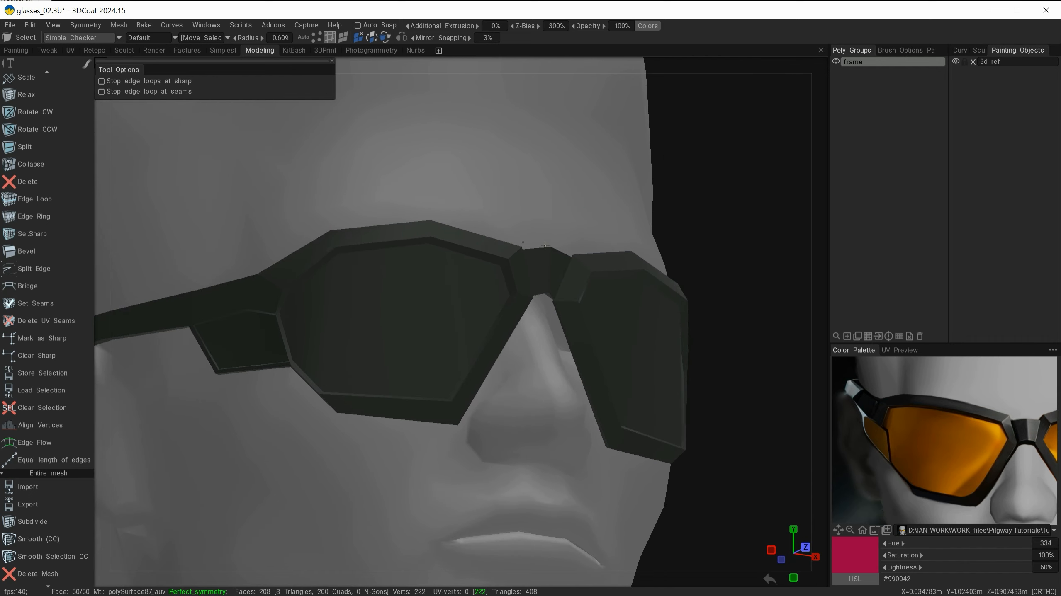
alt+drag(503, 387, 418, 276)
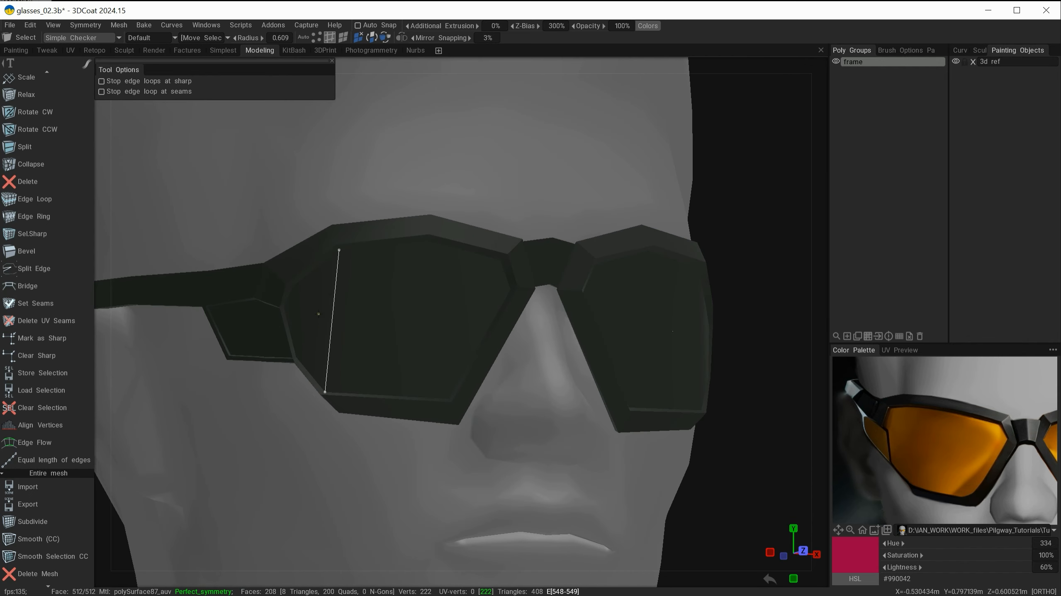
alt+drag(318, 314, 485, 419)
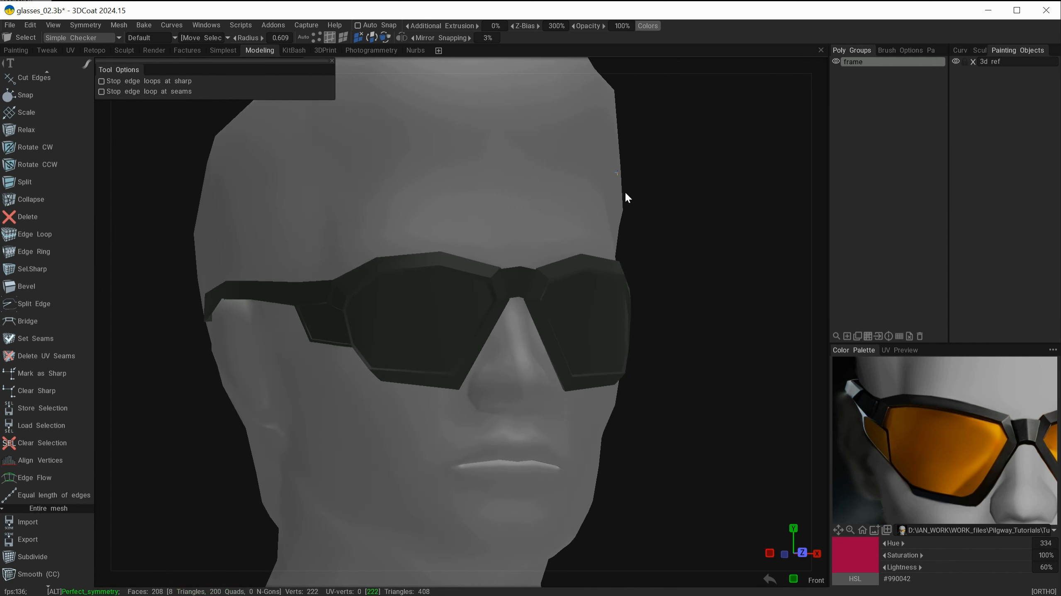
alt+drag(625, 191, 592, 201)
mouse_move(436, 437)
alt+mouse_down()
mouse_move(465, 446)
mouse_move(448, 439)
alt+mouse_up()
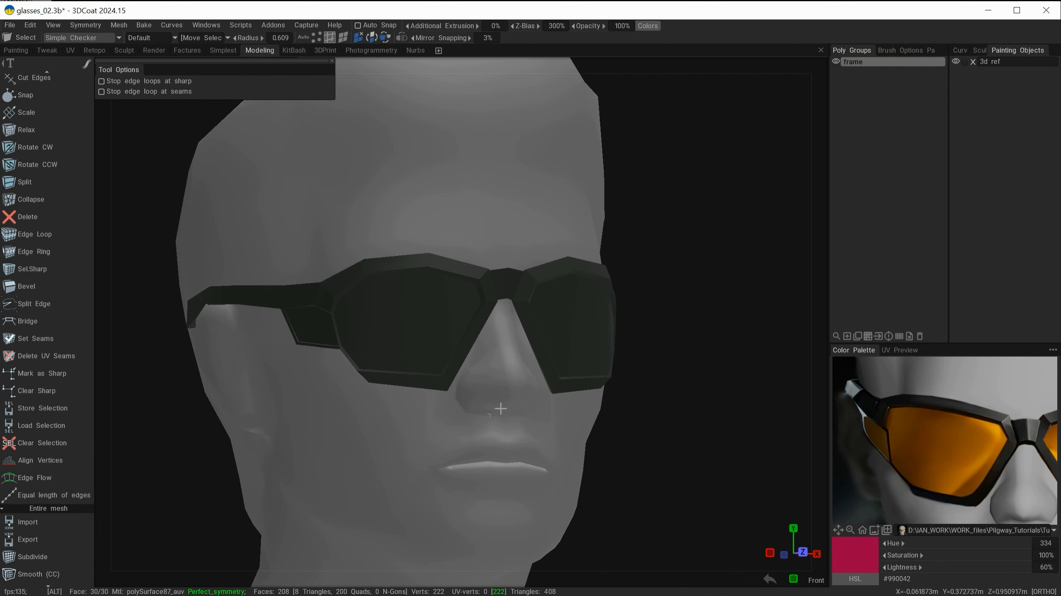
alt+right_drag(500, 409, 567, 439)
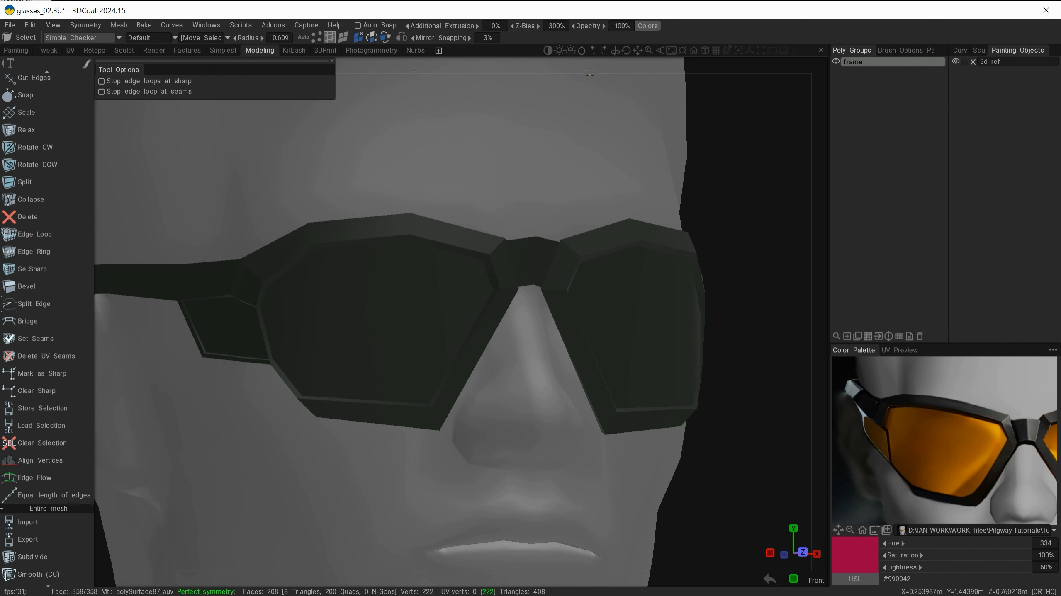
click(648, 25)
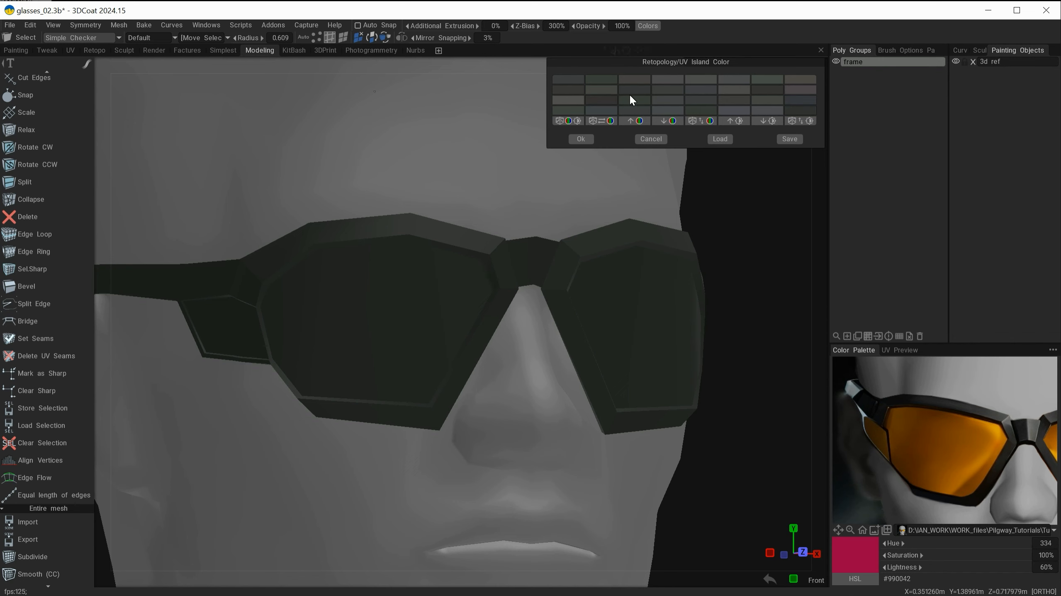
click(662, 140)
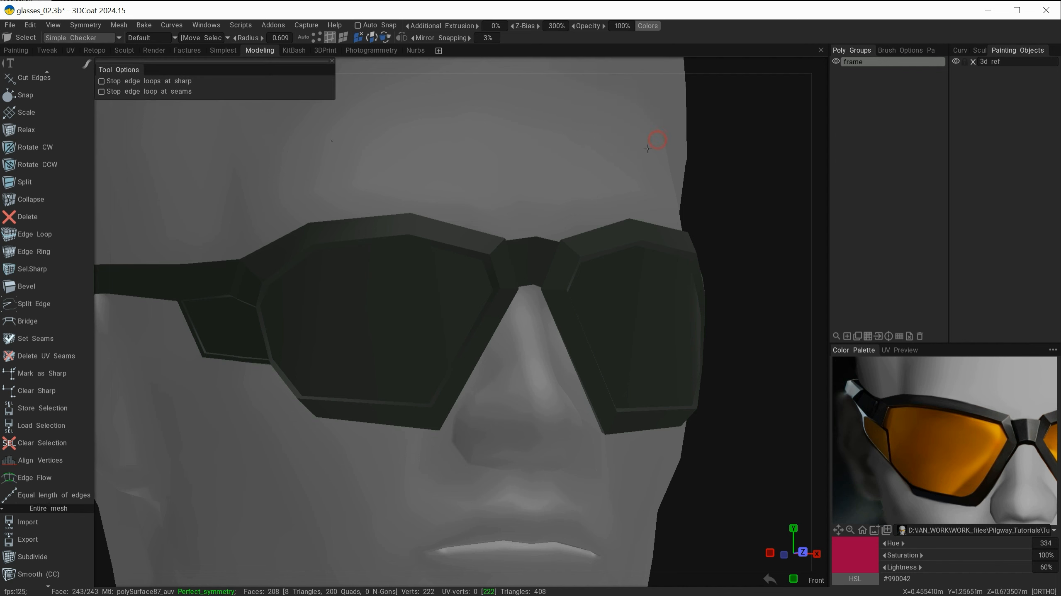
Step: Select the edge loop running around the inner edge of the lens rim
alt+drag(528, 216, 506, 488)
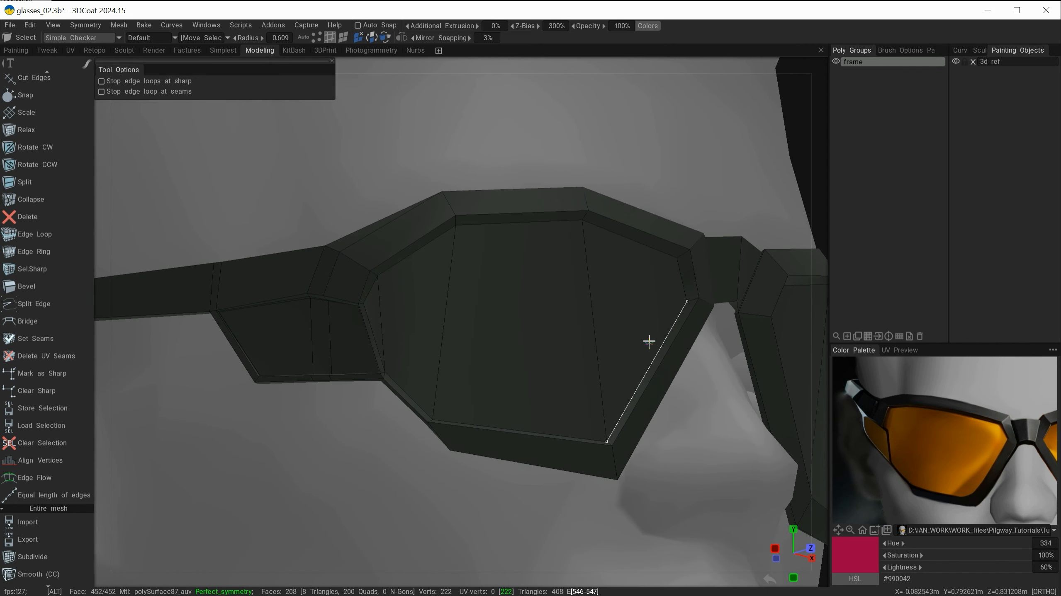
alt+drag(649, 341, 510, 378)
click(694, 220)
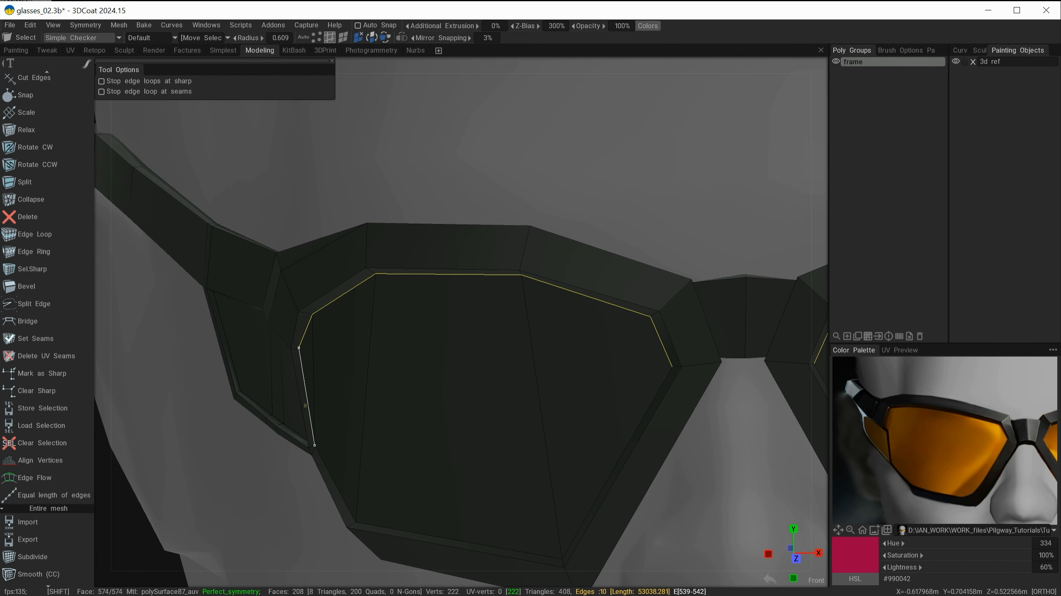
shift+click(308, 408)
alt+middle_drag(419, 462, 457, 317)
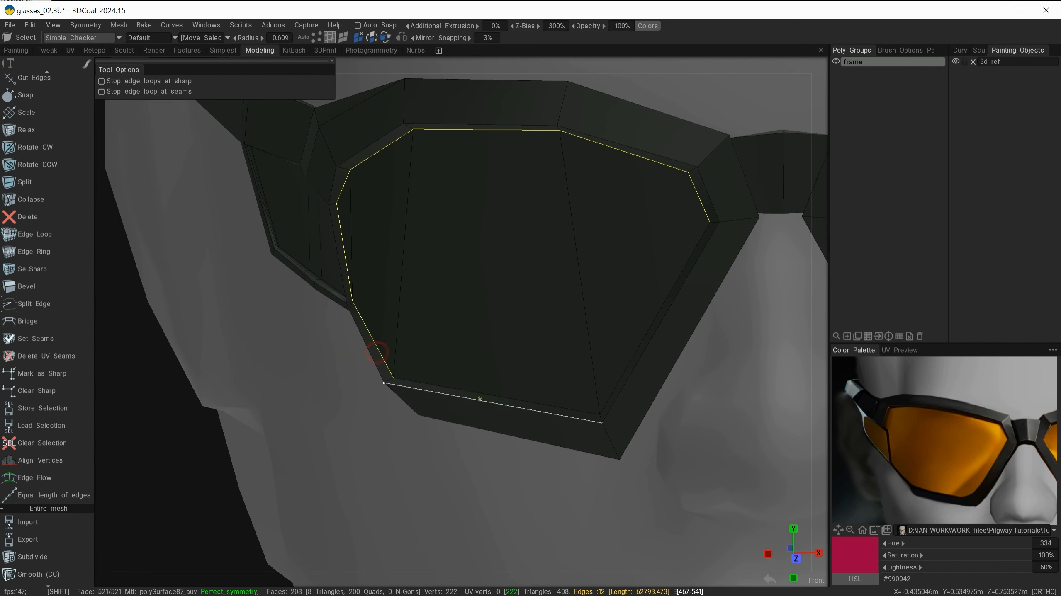
shift+click(484, 394)
shift+click(629, 351)
alt+middle_drag(499, 357, 706, 340)
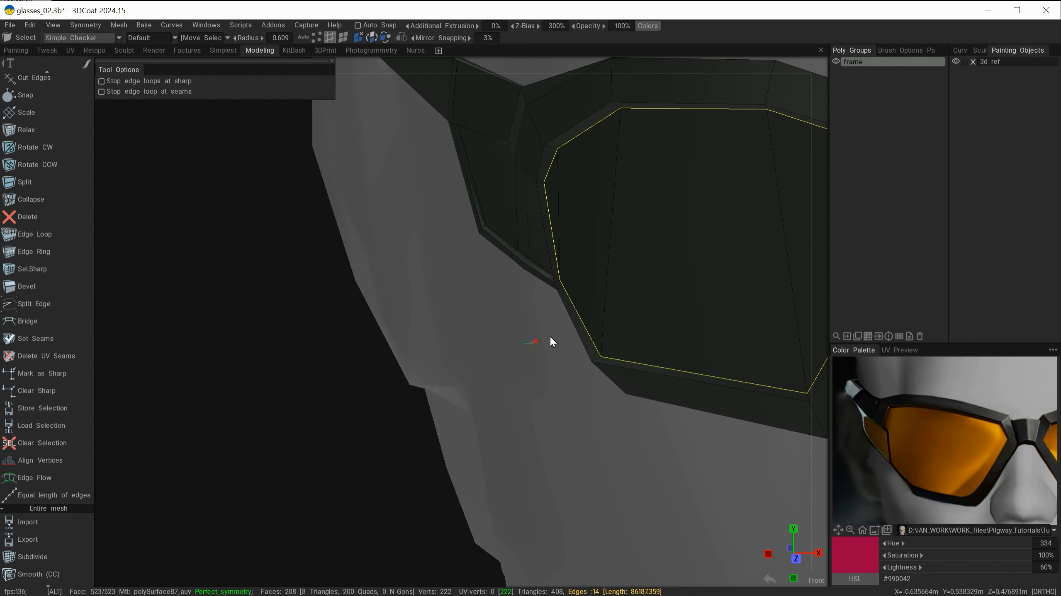
alt+drag(550, 337, 502, 352)
alt+right_drag(503, 352, 638, 346)
alt+drag(637, 346, 473, 358)
shift+click(418, 275)
shift+click(385, 320)
alt+middle_drag(674, 298, 367, 428)
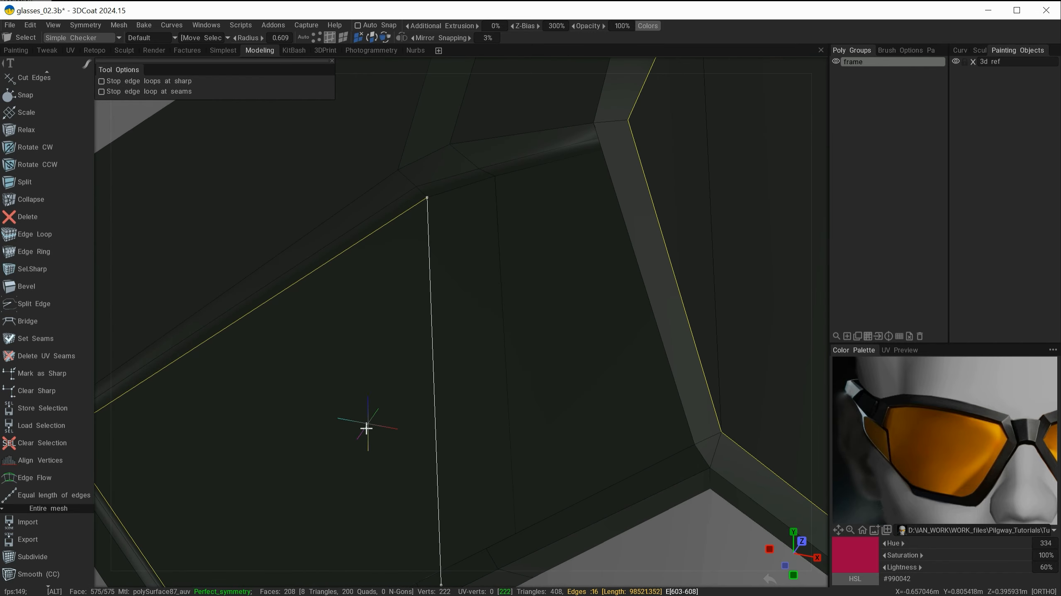
Step: Add the remaining lens rim edges to the selection and split the mesh along them with Split Edge
alt+drag(367, 429, 588, 354)
shift+click(476, 180)
shift+click(585, 144)
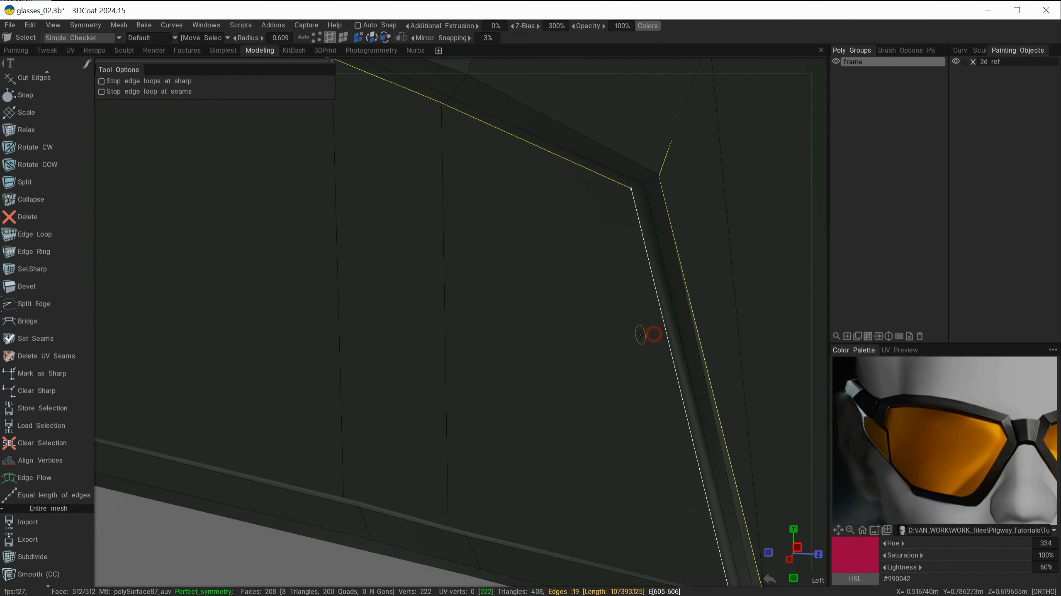
alt+right_drag(496, 321, 528, 317)
alt+drag(528, 318, 476, 403)
shift+click(506, 427)
shift+click(408, 407)
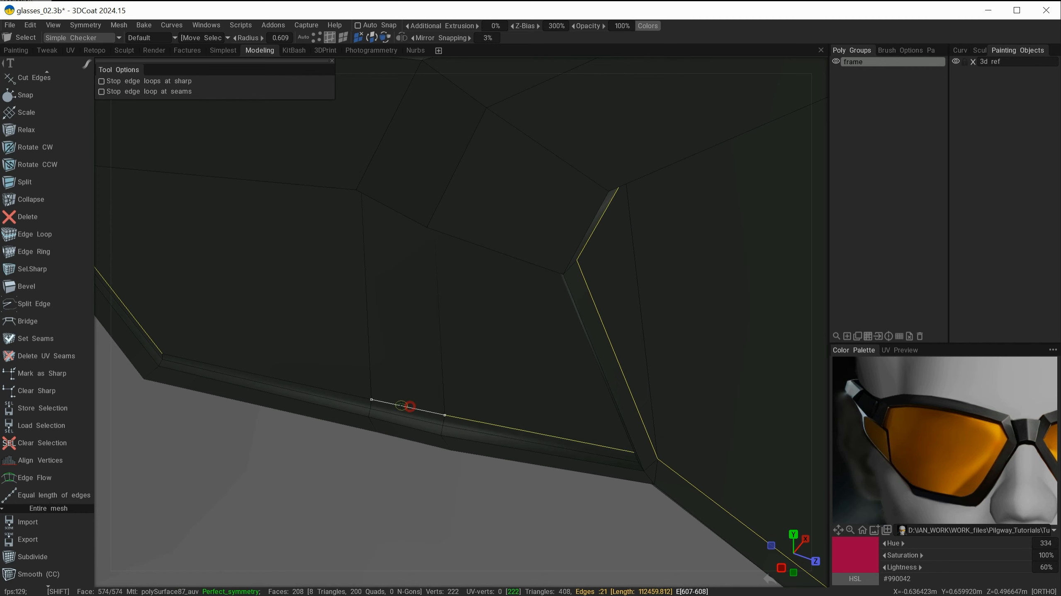
shift+click(330, 392)
alt+right_drag(542, 351, 512, 334)
alt+drag(512, 334, 547, 300)
alt+drag(553, 375, 583, 325)
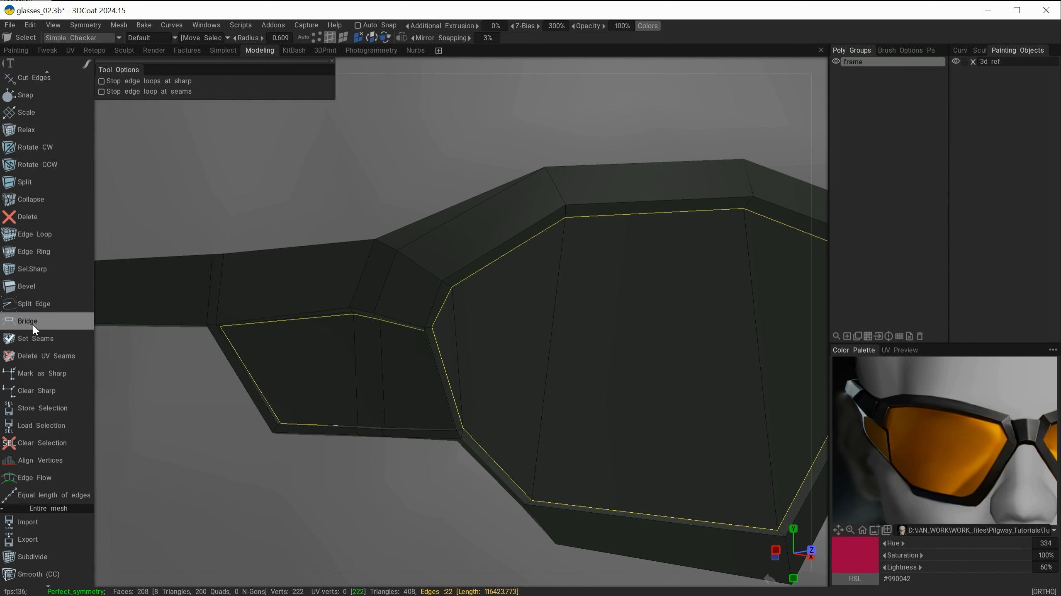
click(29, 306)
scroll(531, 453, down, 5)
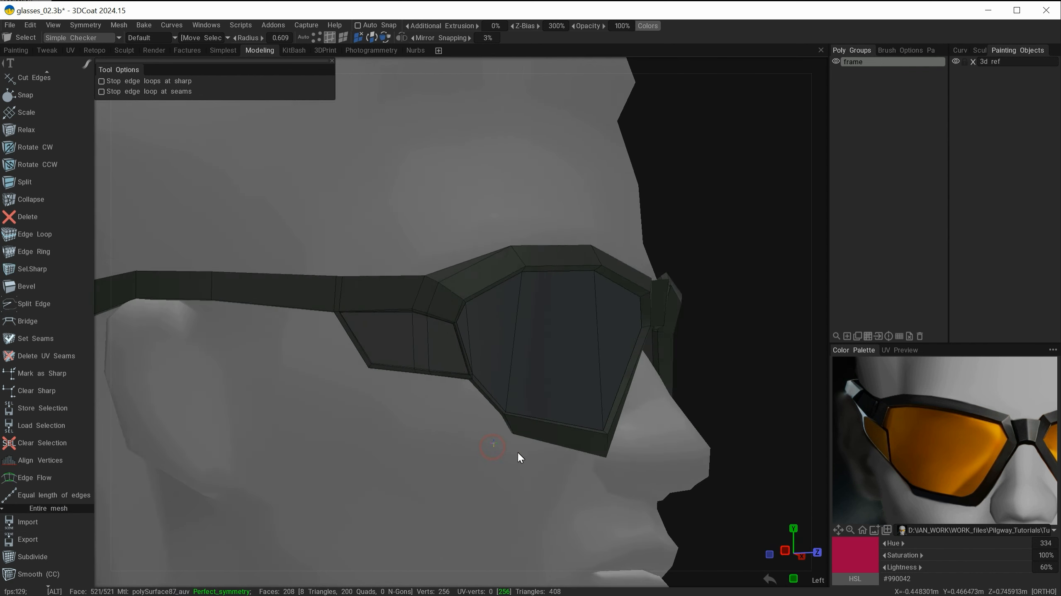
alt+drag(518, 453, 472, 434)
alt+drag(575, 267, 661, 230)
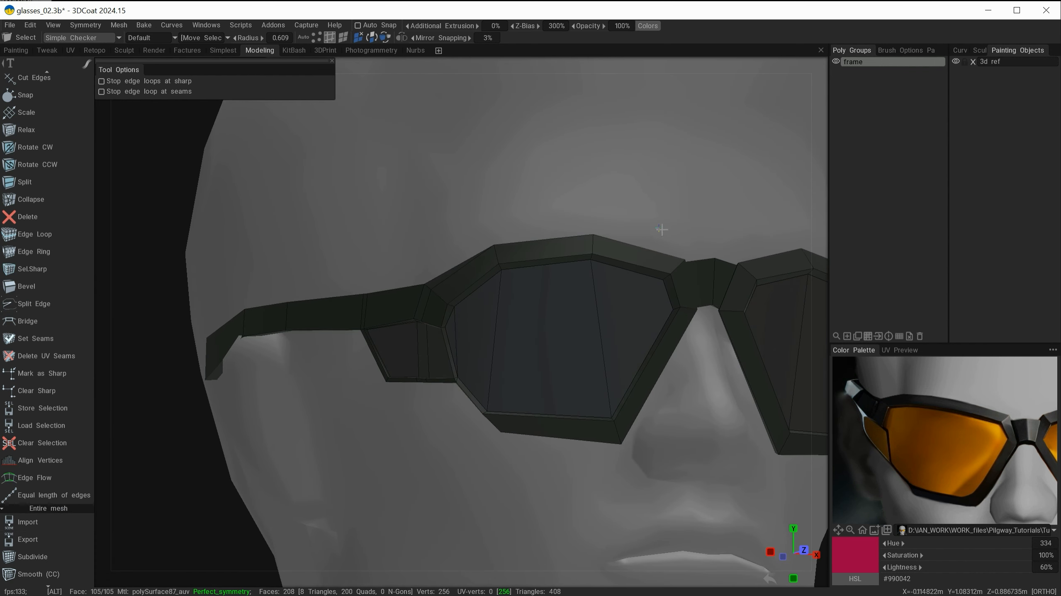
Step: Switch to face selection, select the lens faces in both lens openings and create a new poly group from them
scroll(710, 238, up, 4)
alt+drag(722, 239, 668, 221)
click(344, 36)
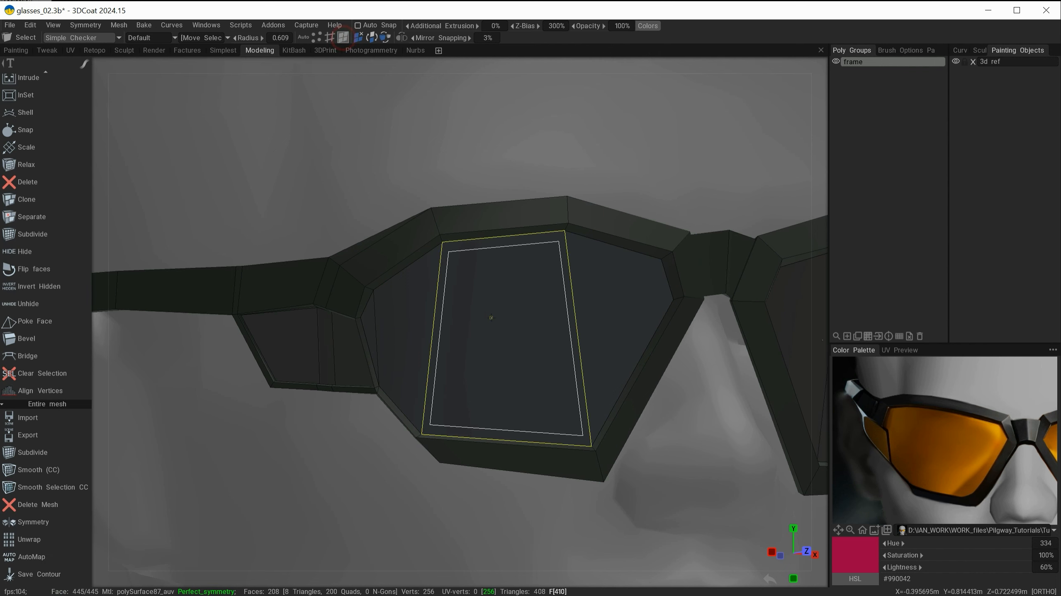
click(297, 350)
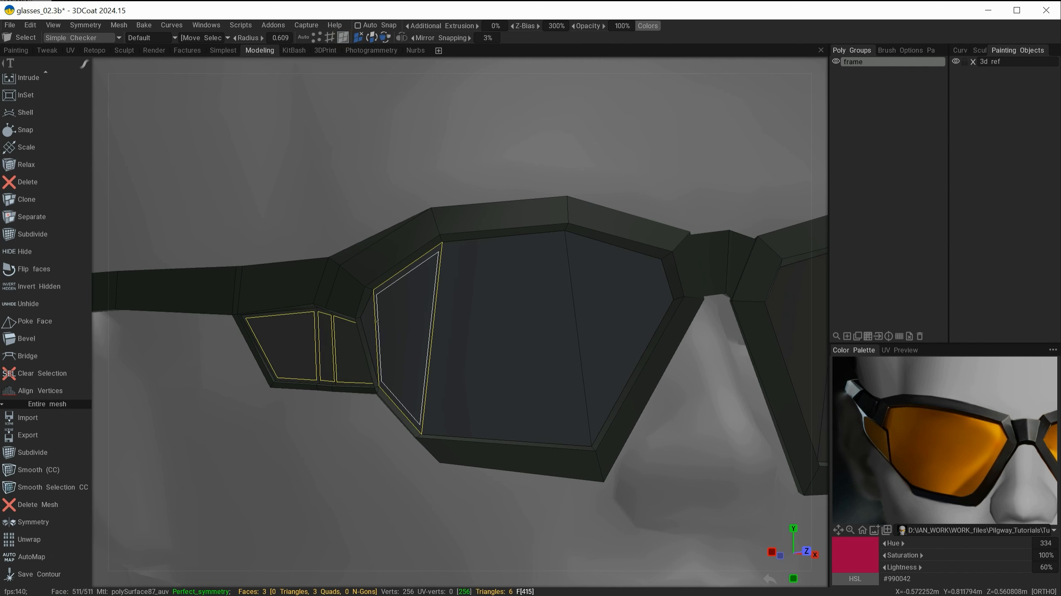
mouse_move(371, 322)
mouse_down()
mouse_move(492, 320)
mouse_move(618, 284)
mouse_up()
alt+right_drag(631, 264, 565, 278)
alt+middle_drag(566, 277, 514, 287)
alt+drag(513, 287, 587, 403)
click(847, 336)
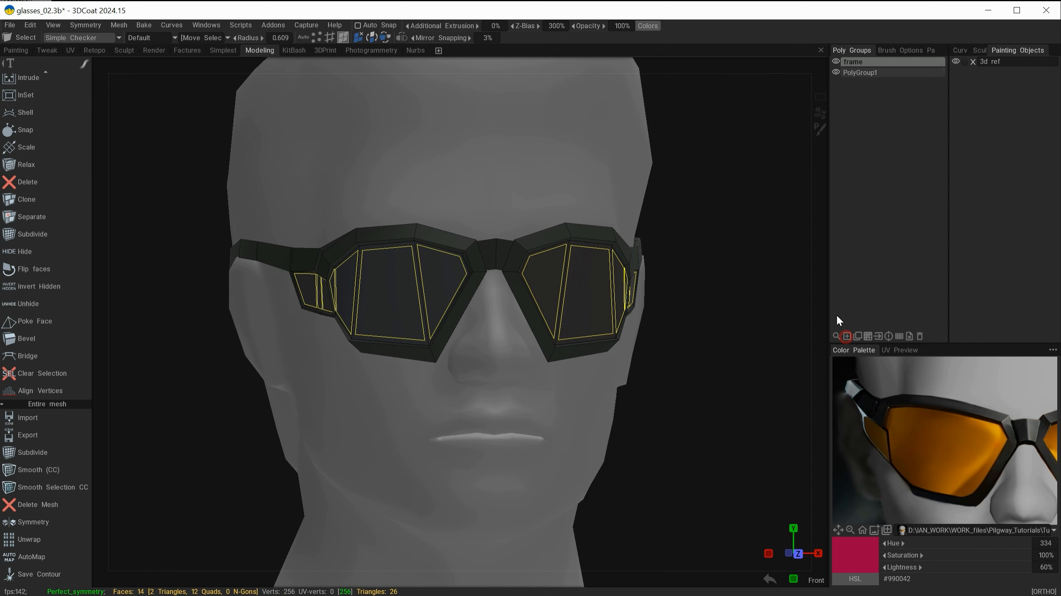
Step: Make the new poly group active, assign the selected lens faces to it and clear the selection
click(860, 73)
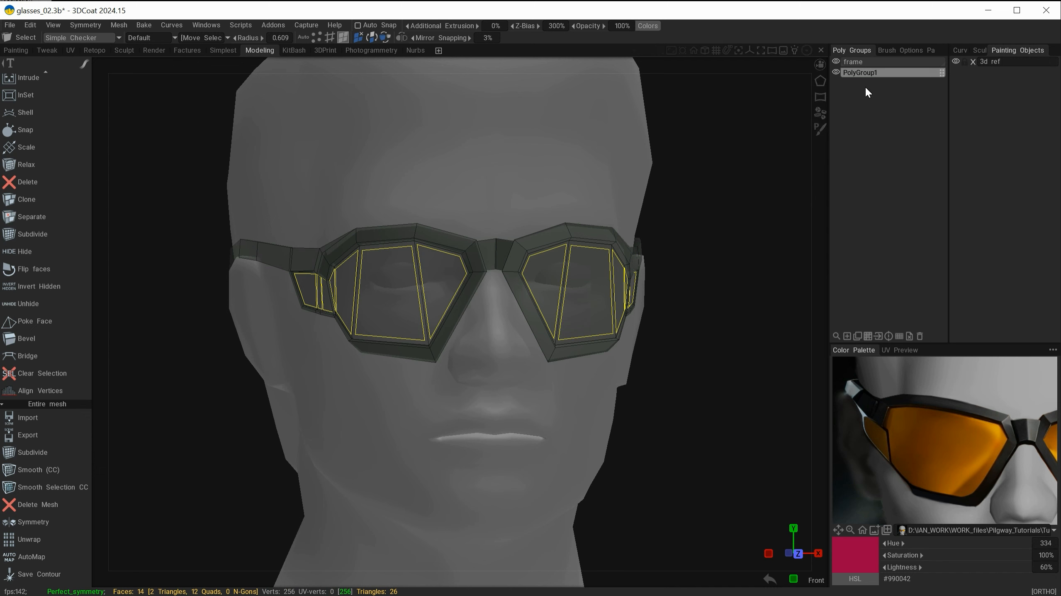
click(878, 337)
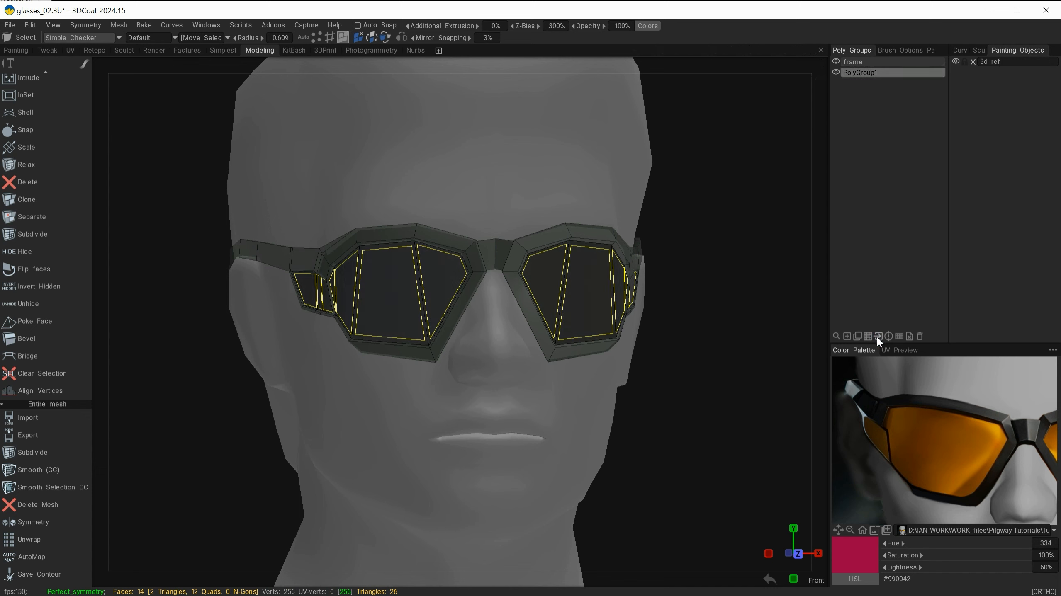
key(ctrl+d)
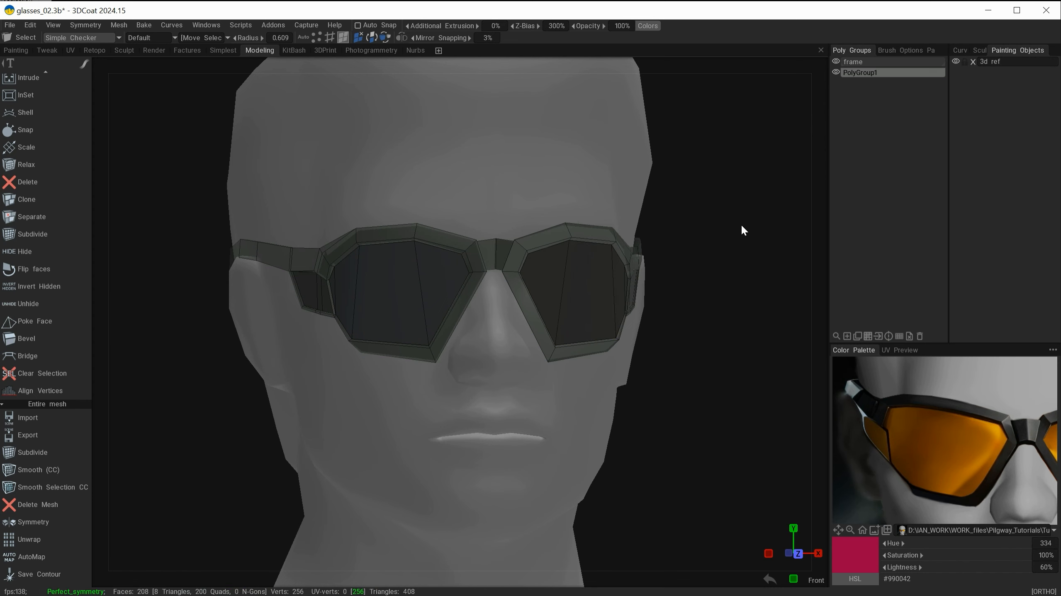
mouse_move(710, 228)
alt+mouse_down()
mouse_move(740, 231)
mouse_move(714, 233)
alt+mouse_up()
Step: Toggle between the frame and lens poly groups while orbiting around the glasses to inspect the separated lenses
click(865, 62)
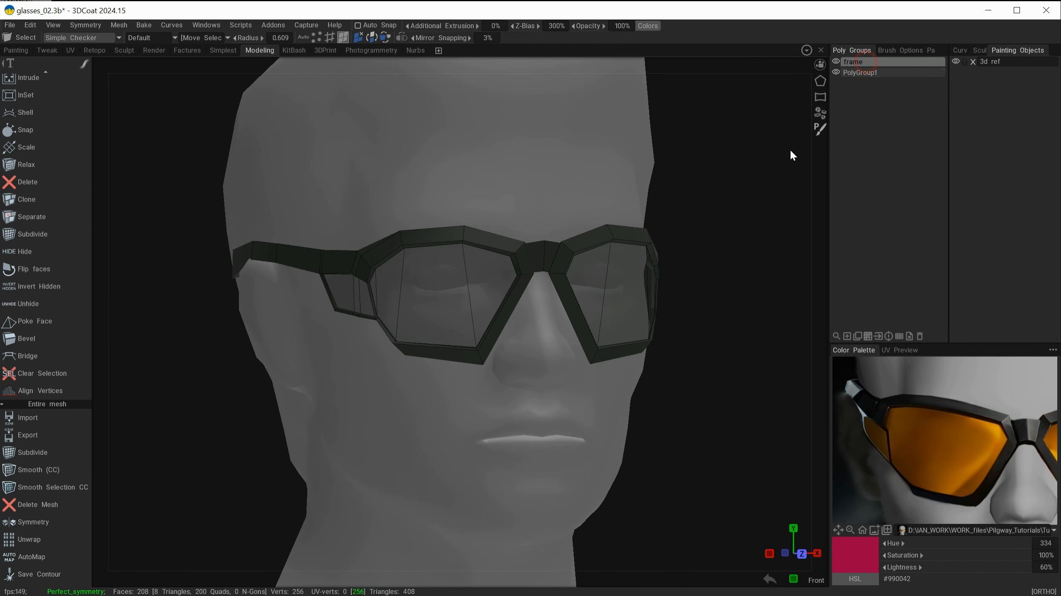
alt+drag(790, 150, 680, 224)
alt+right_drag(679, 224, 576, 389)
alt+drag(576, 389, 526, 236)
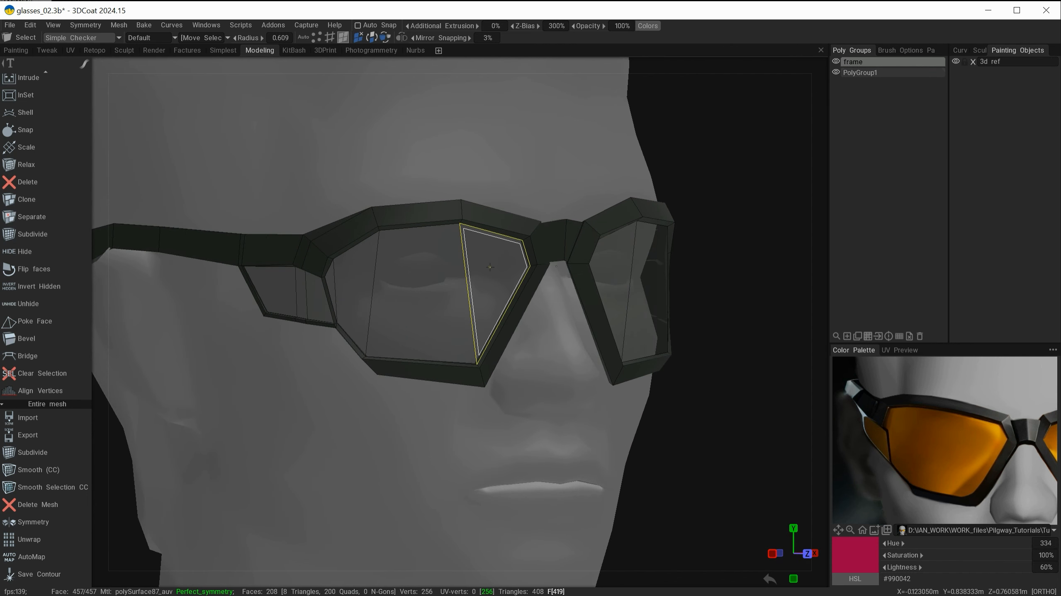
mouse_move(459, 476)
alt+mouse_down()
mouse_move(372, 477)
mouse_move(511, 475)
mouse_move(456, 476)
mouse_move(487, 471)
mouse_move(479, 481)
alt+mouse_up()
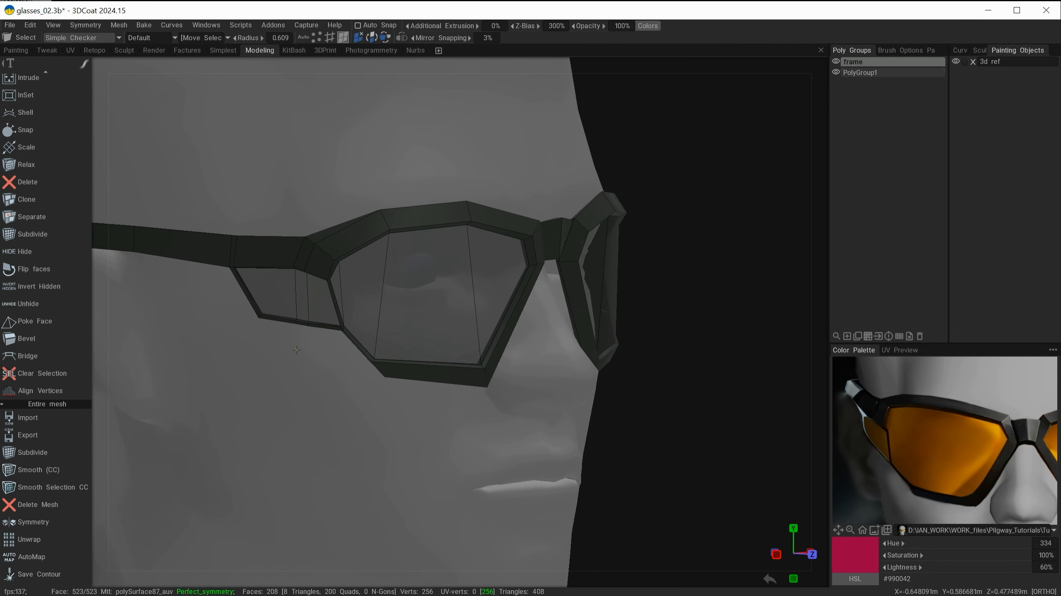
alt+drag(609, 429, 592, 430)
alt+drag(729, 286, 755, 251)
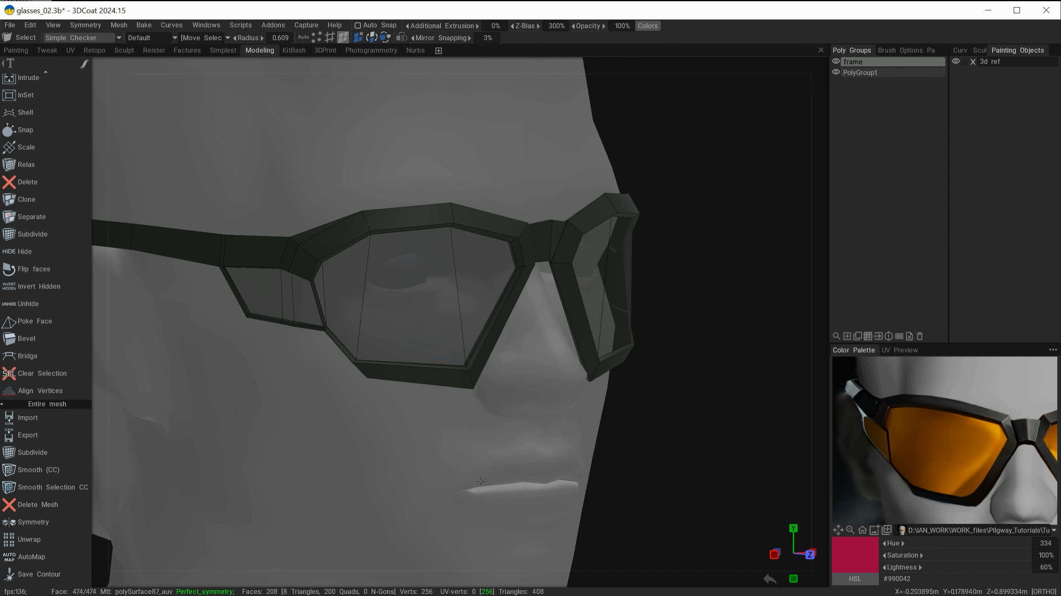
mouse_move(497, 481)
alt+mouse_down()
mouse_move(436, 475)
mouse_move(490, 479)
alt+mouse_up()
mouse_move(796, 119)
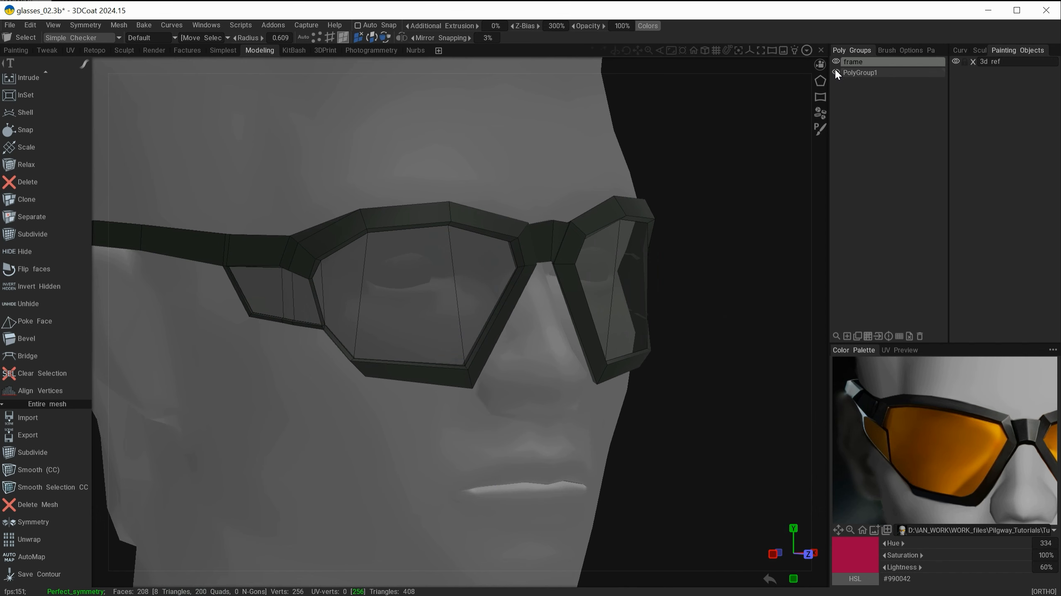
click(864, 72)
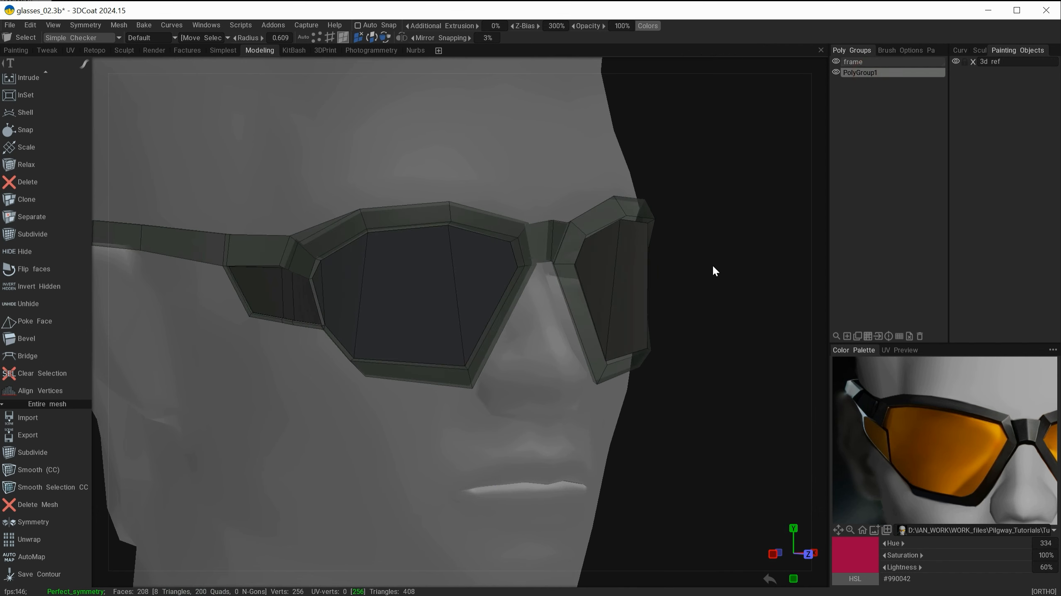
alt+drag(713, 267, 685, 238)
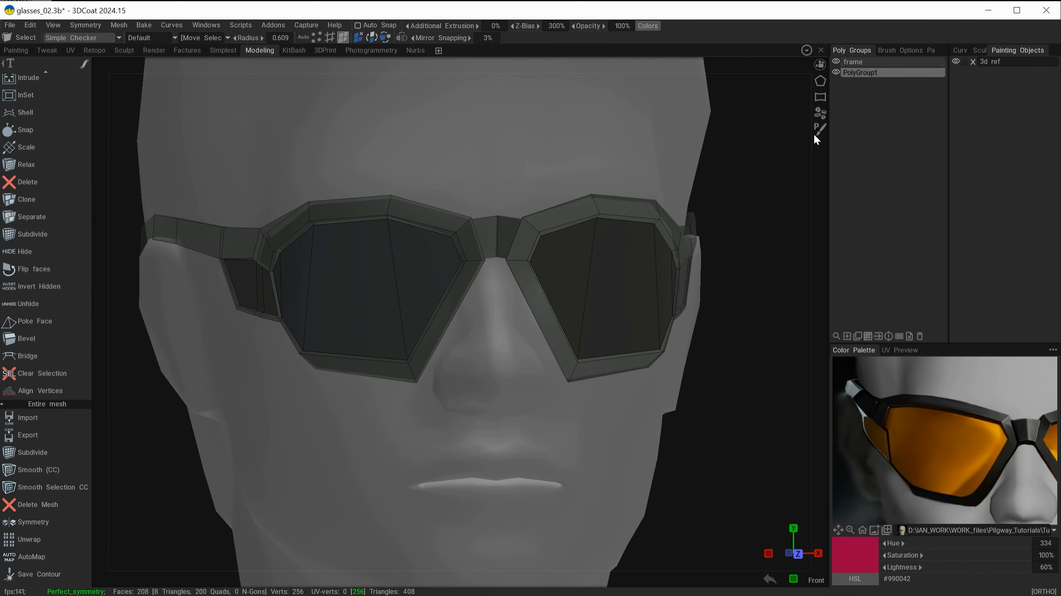
click(855, 61)
alt+drag(610, 292, 461, 396)
alt+right_drag(460, 396, 593, 325)
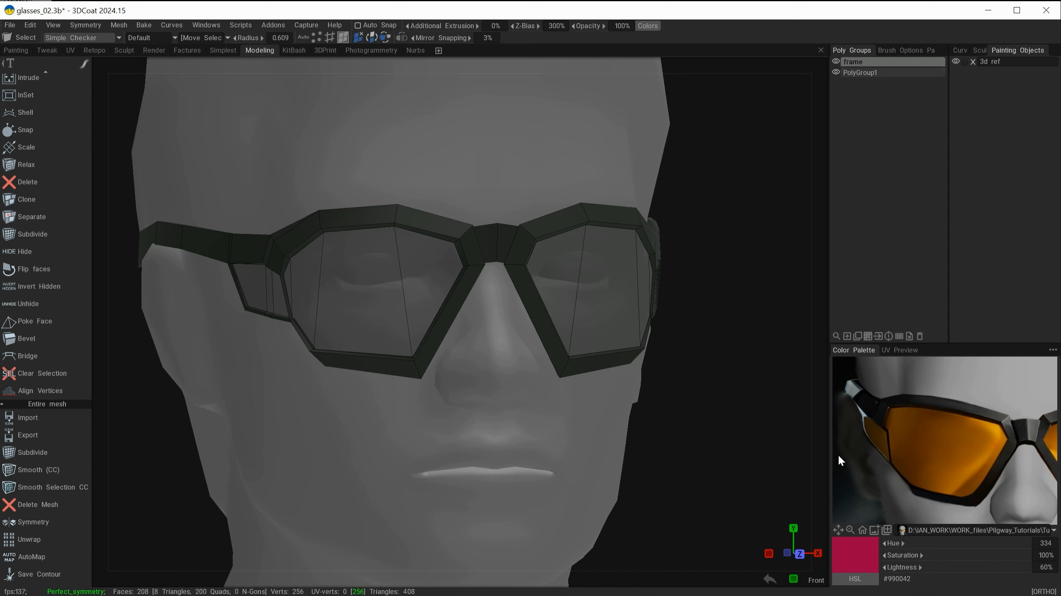
alt+drag(414, 391, 502, 435)
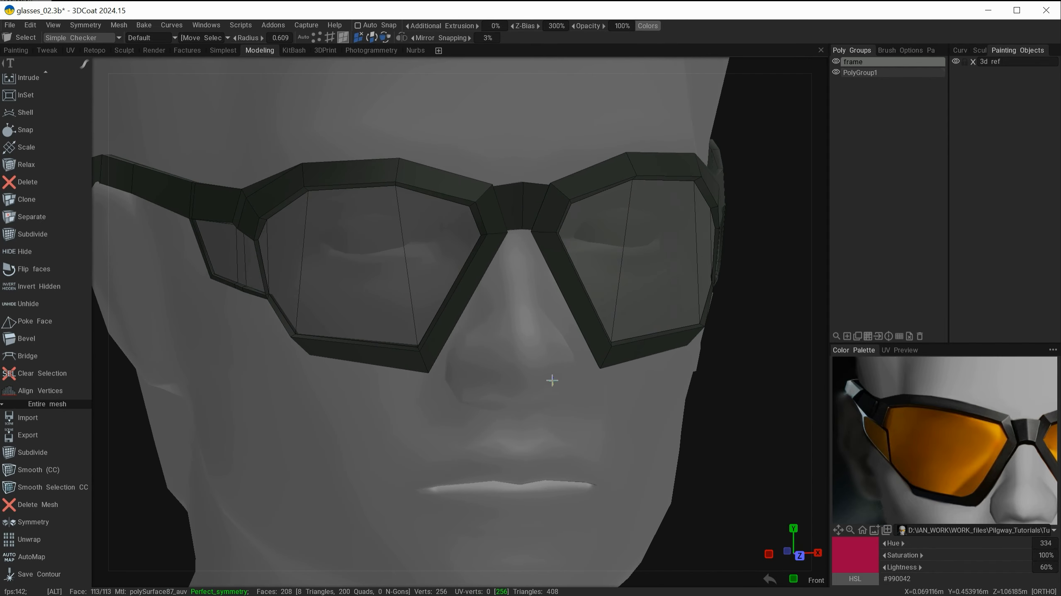
alt+drag(551, 380, 513, 393)
Step: Orbit around the glasses from several angles, briefly opening and closing the retopology island colour settings
mouse_move(644, 45)
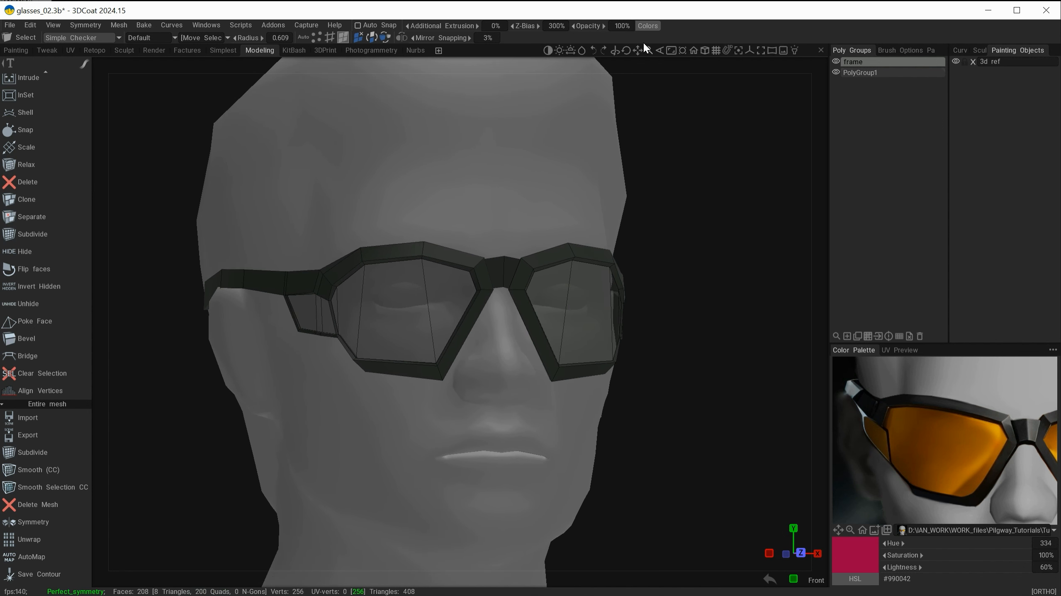
click(648, 26)
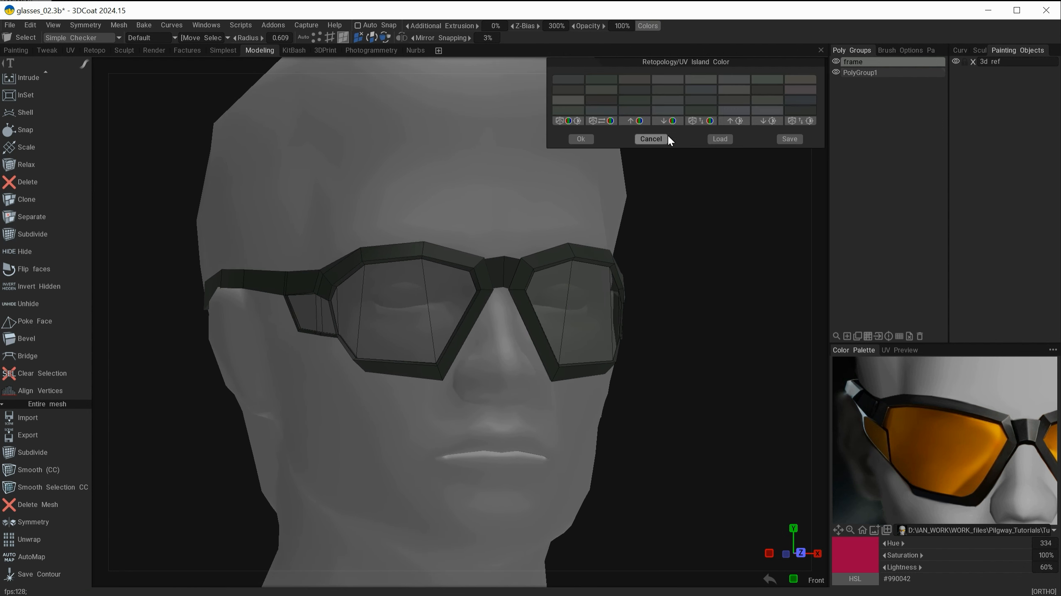
alt+drag(670, 352, 592, 374)
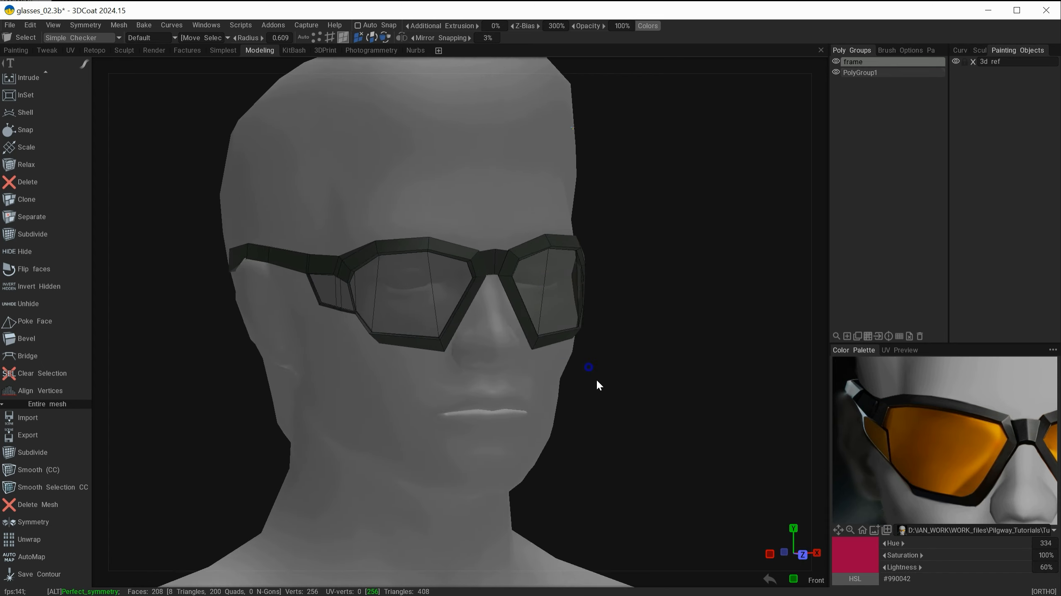
alt+right_drag(596, 379, 629, 396)
alt+middle_drag(629, 396, 643, 413)
alt+drag(634, 447, 559, 434)
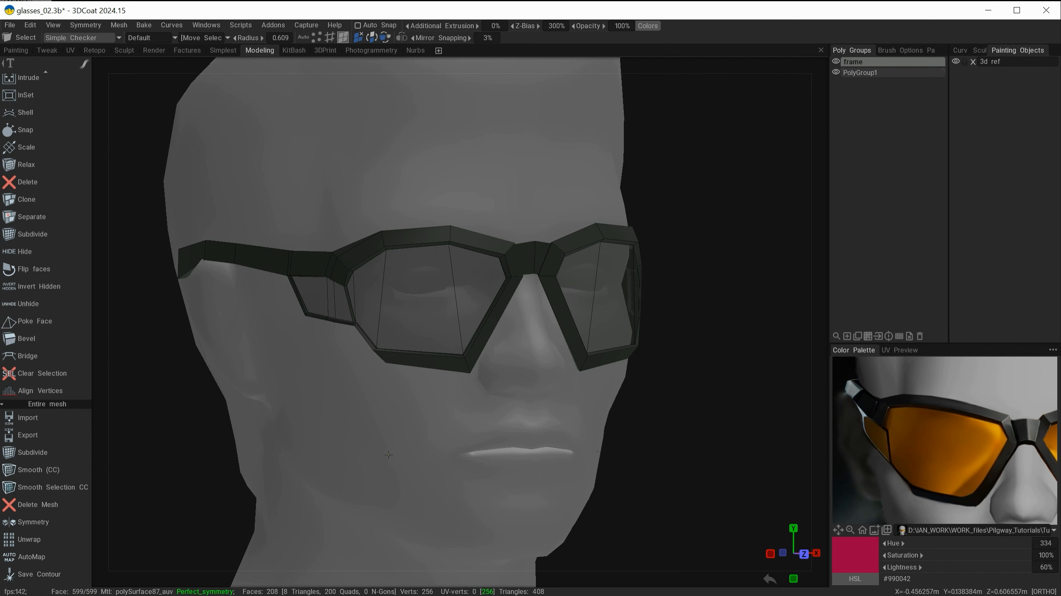
alt+drag(431, 476, 418, 410)
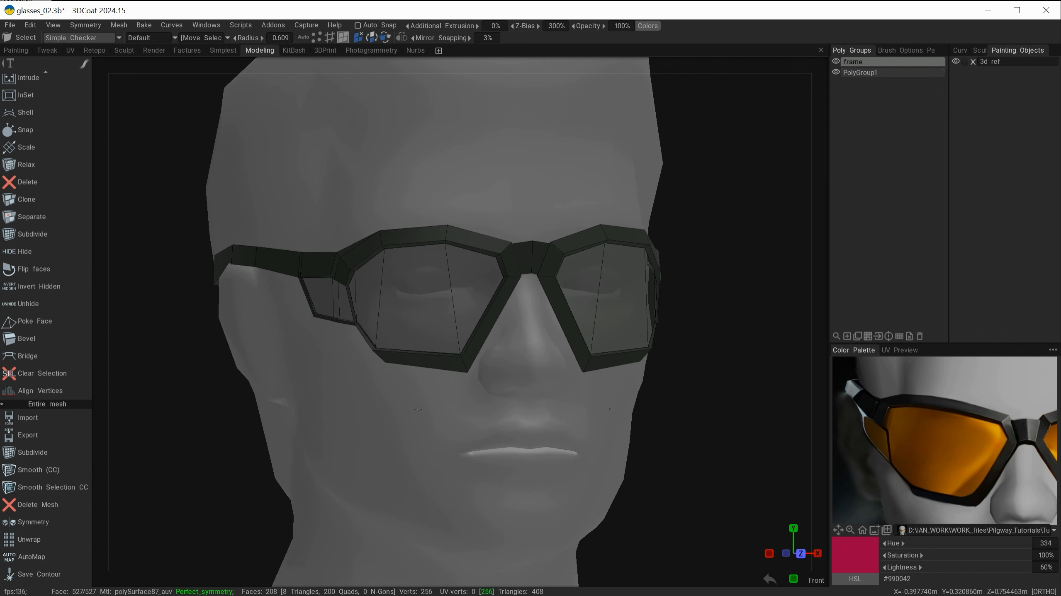
alt+drag(507, 458, 519, 426)
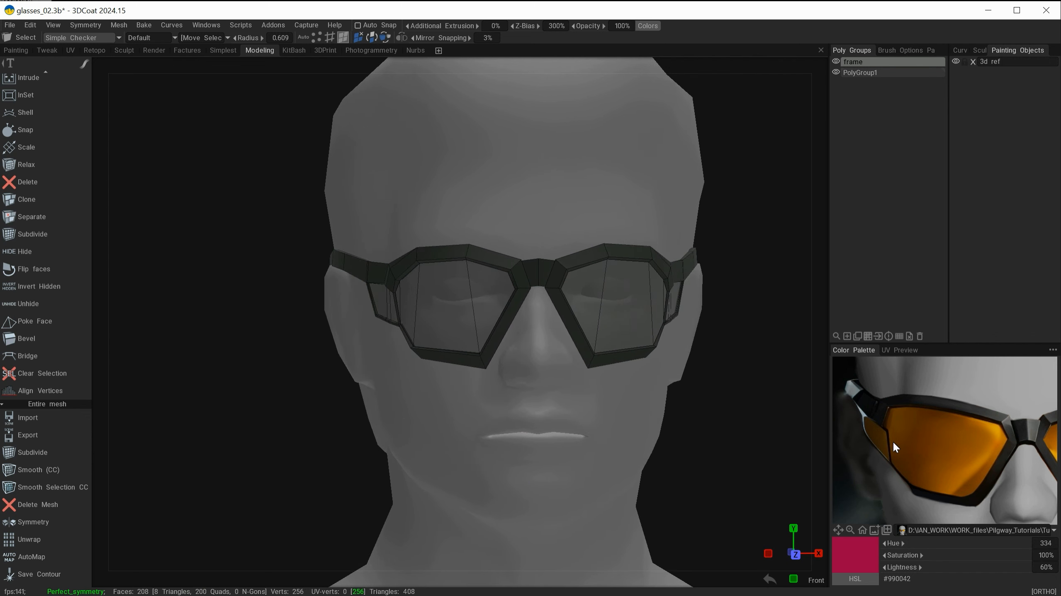
drag(575, 452, 464, 452)
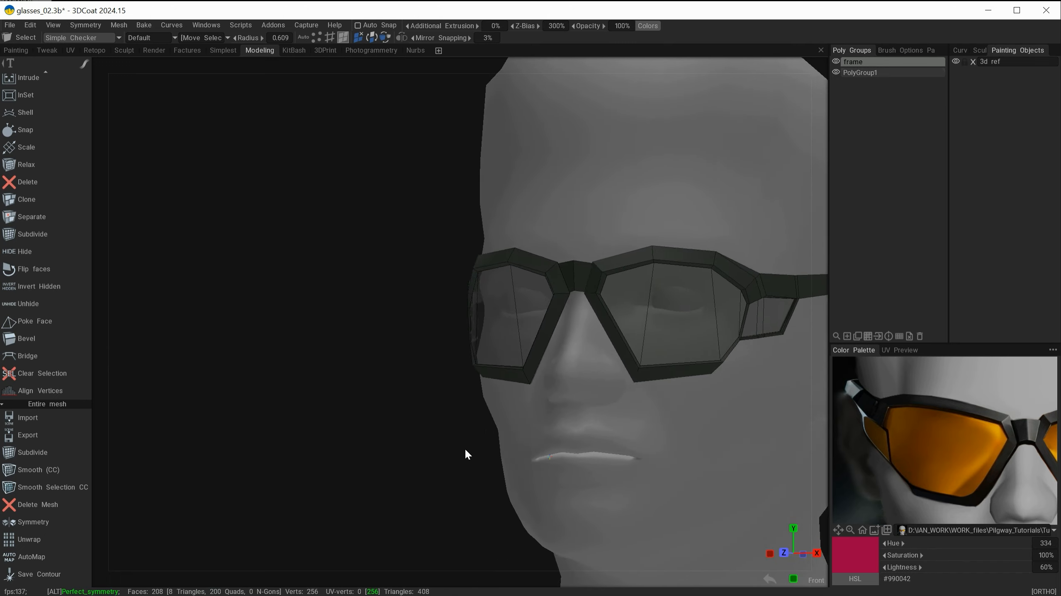